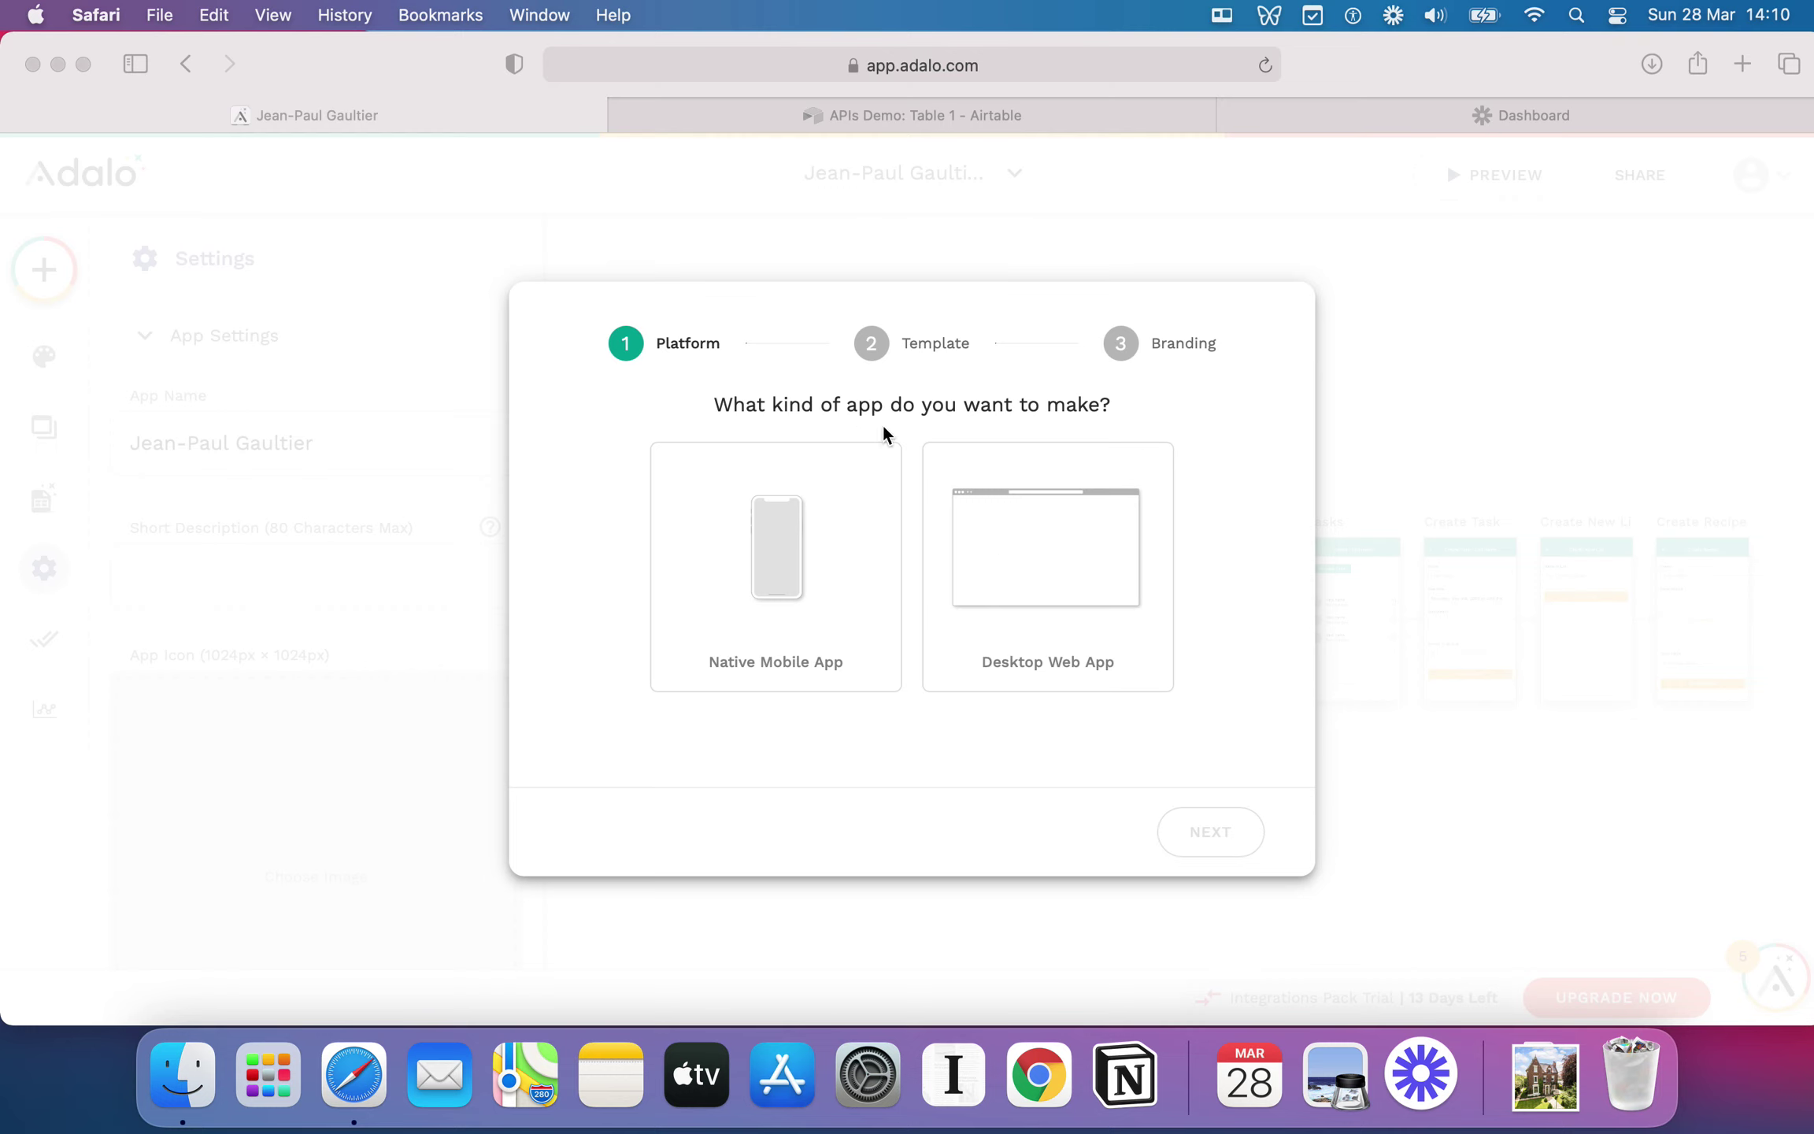
Step: Choose Native Mobile App as the app type and continue to the templates
{"action": "left_click", "coordinate": [773, 557]}
{"action": "left_click", "coordinate": [945, 607]}
{"action": "left_click", "coordinate": [814, 563]}
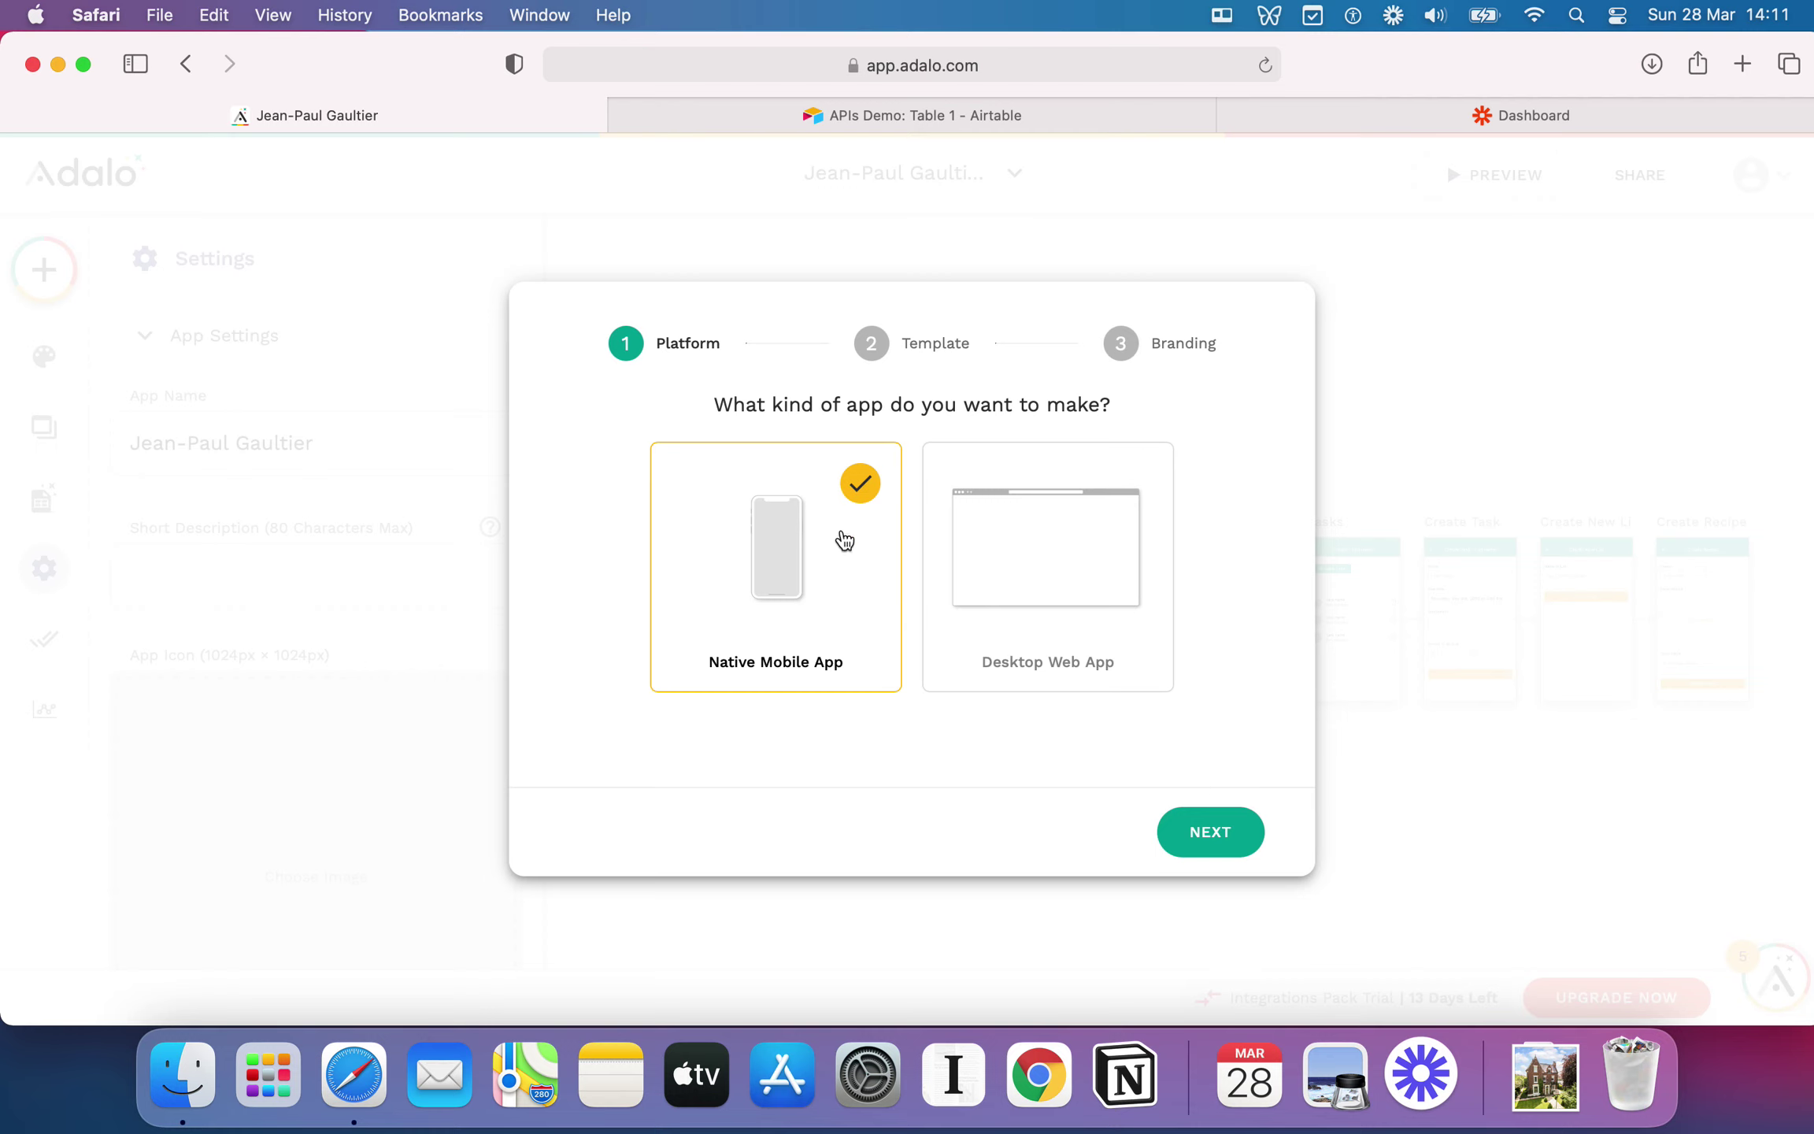
{"action": "left_click", "coordinate": [1219, 853]}
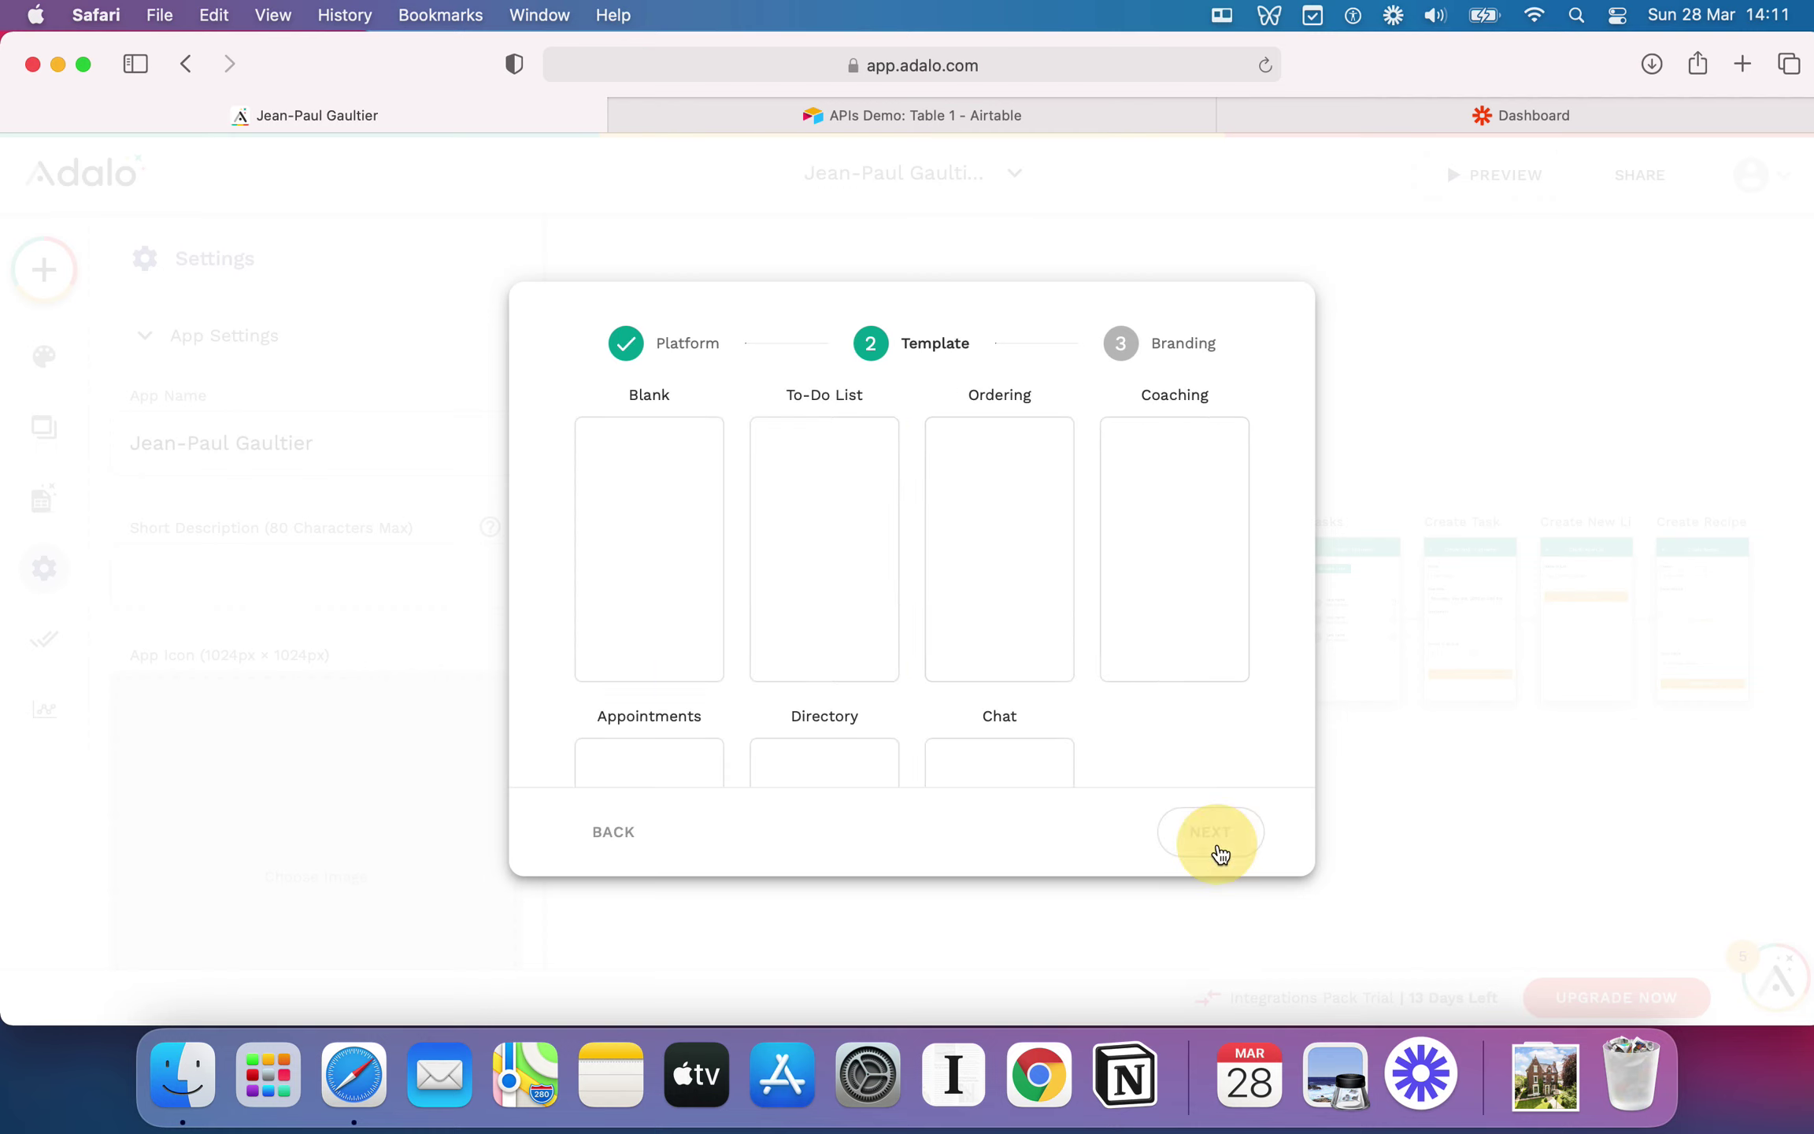
Step: Pick the Blank template and move on to the Branding step's App Name field
{"action": "scroll", "coordinate": [863, 632], "scroll_direction": "down", "scroll_amount": 3}
{"action": "scroll", "coordinate": [869, 632], "scroll_direction": "down", "scroll_amount": 2}
{"action": "scroll", "coordinate": [869, 633], "scroll_direction": "up", "scroll_amount": 5}
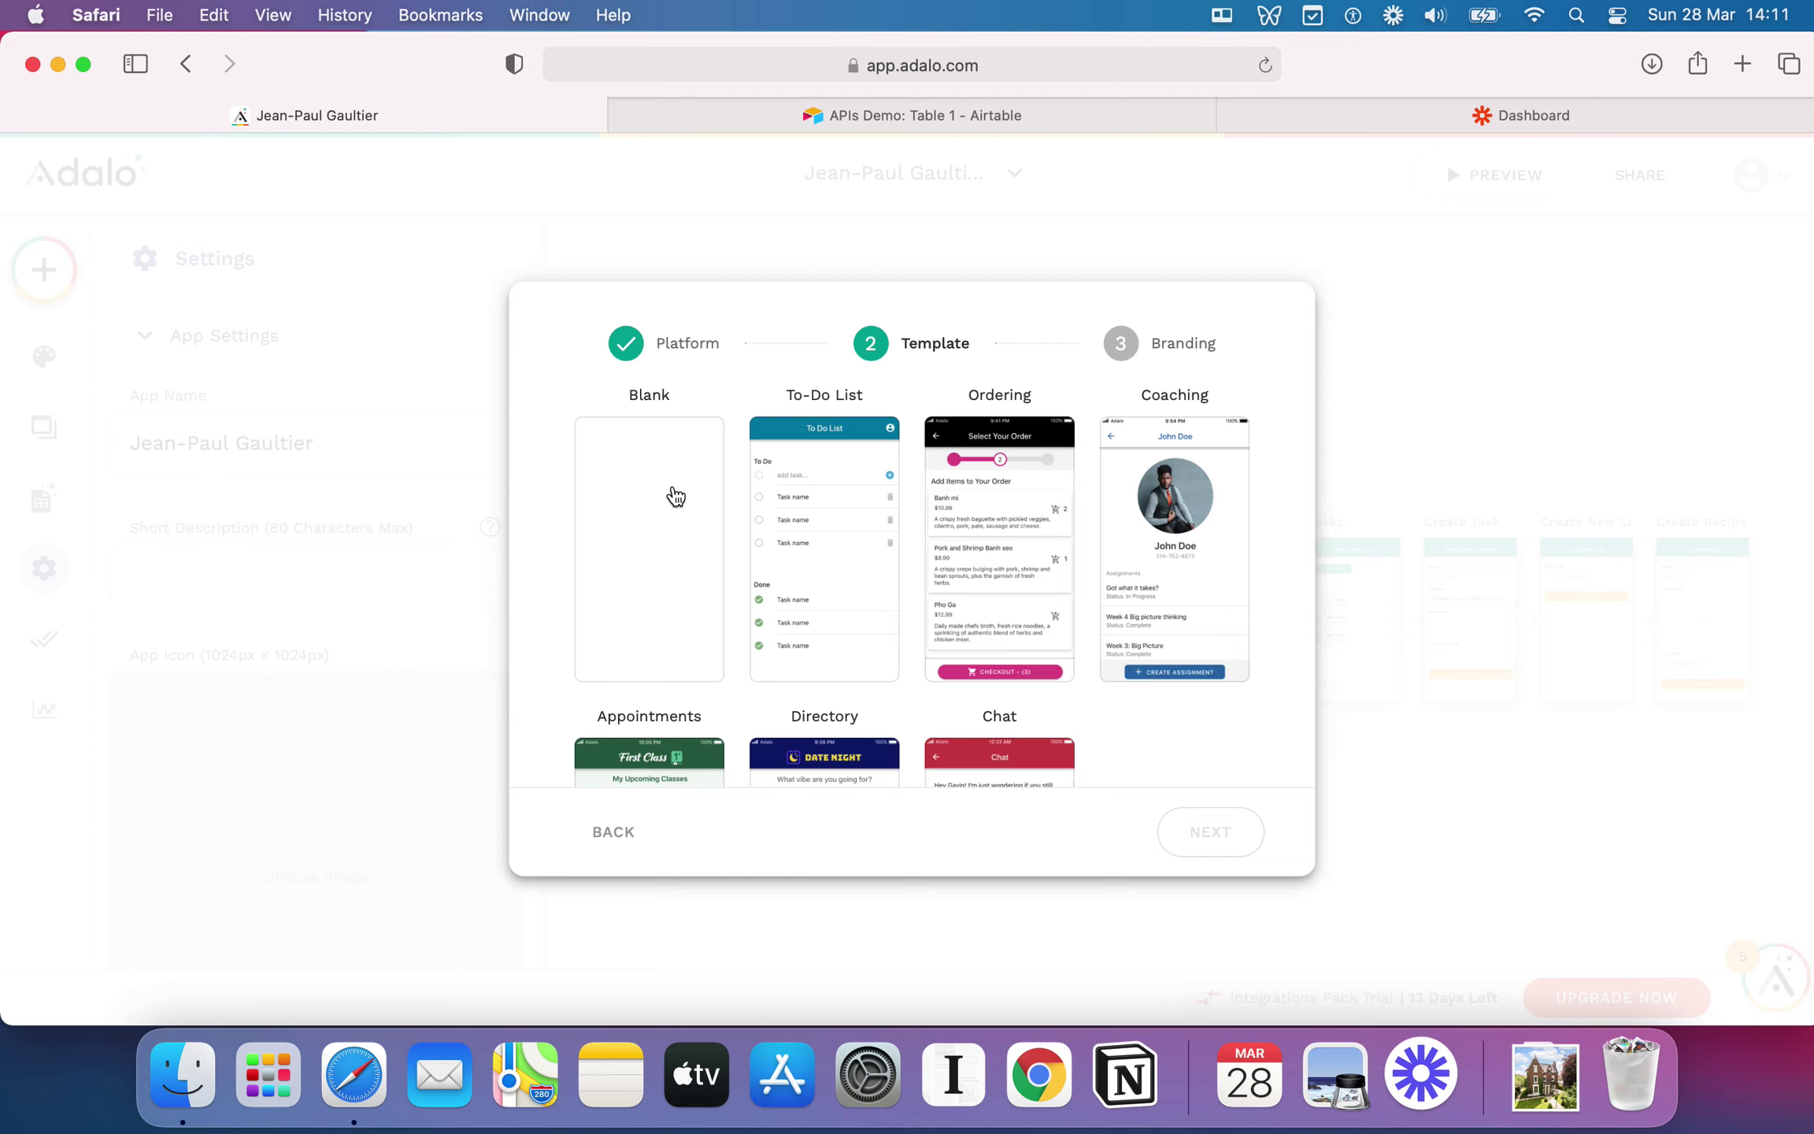
{"action": "left_click", "coordinate": [647, 559]}
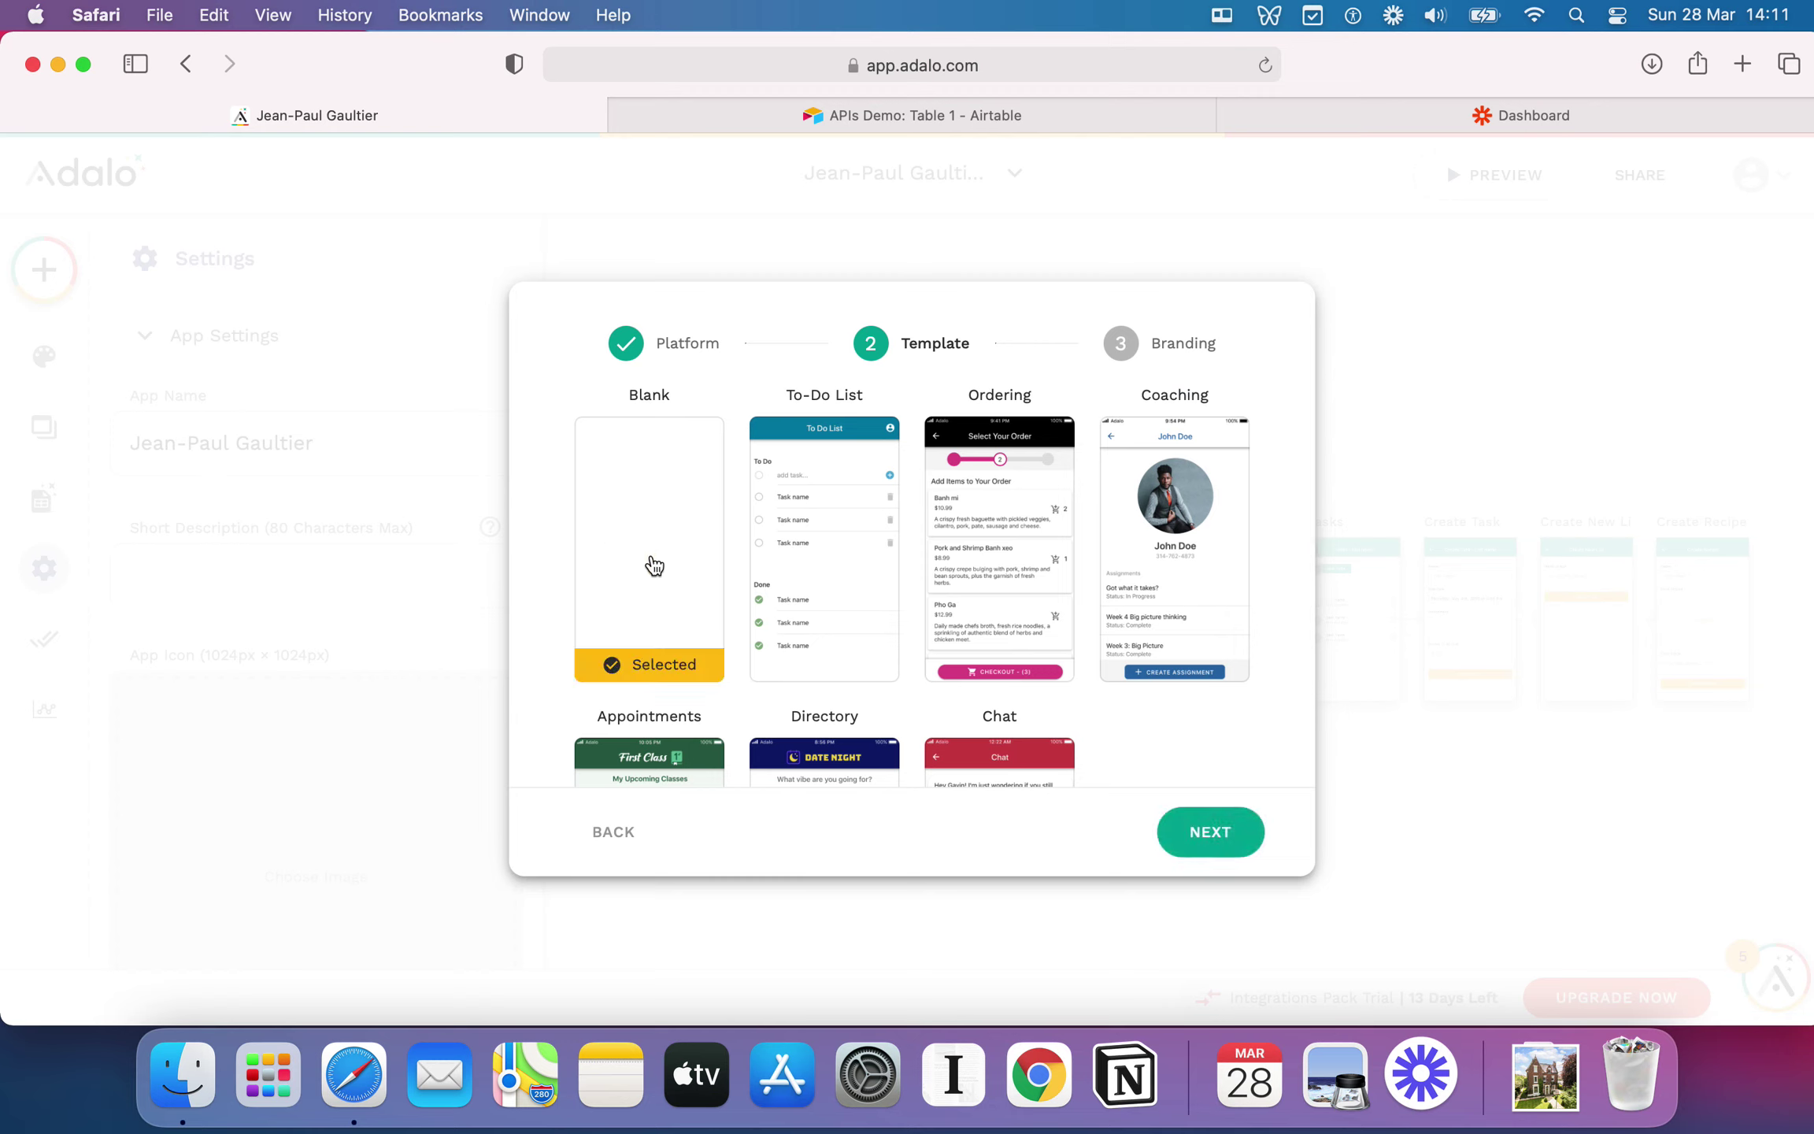
{"action": "left_click", "coordinate": [1201, 841]}
{"action": "left_click", "coordinate": [819, 440]}
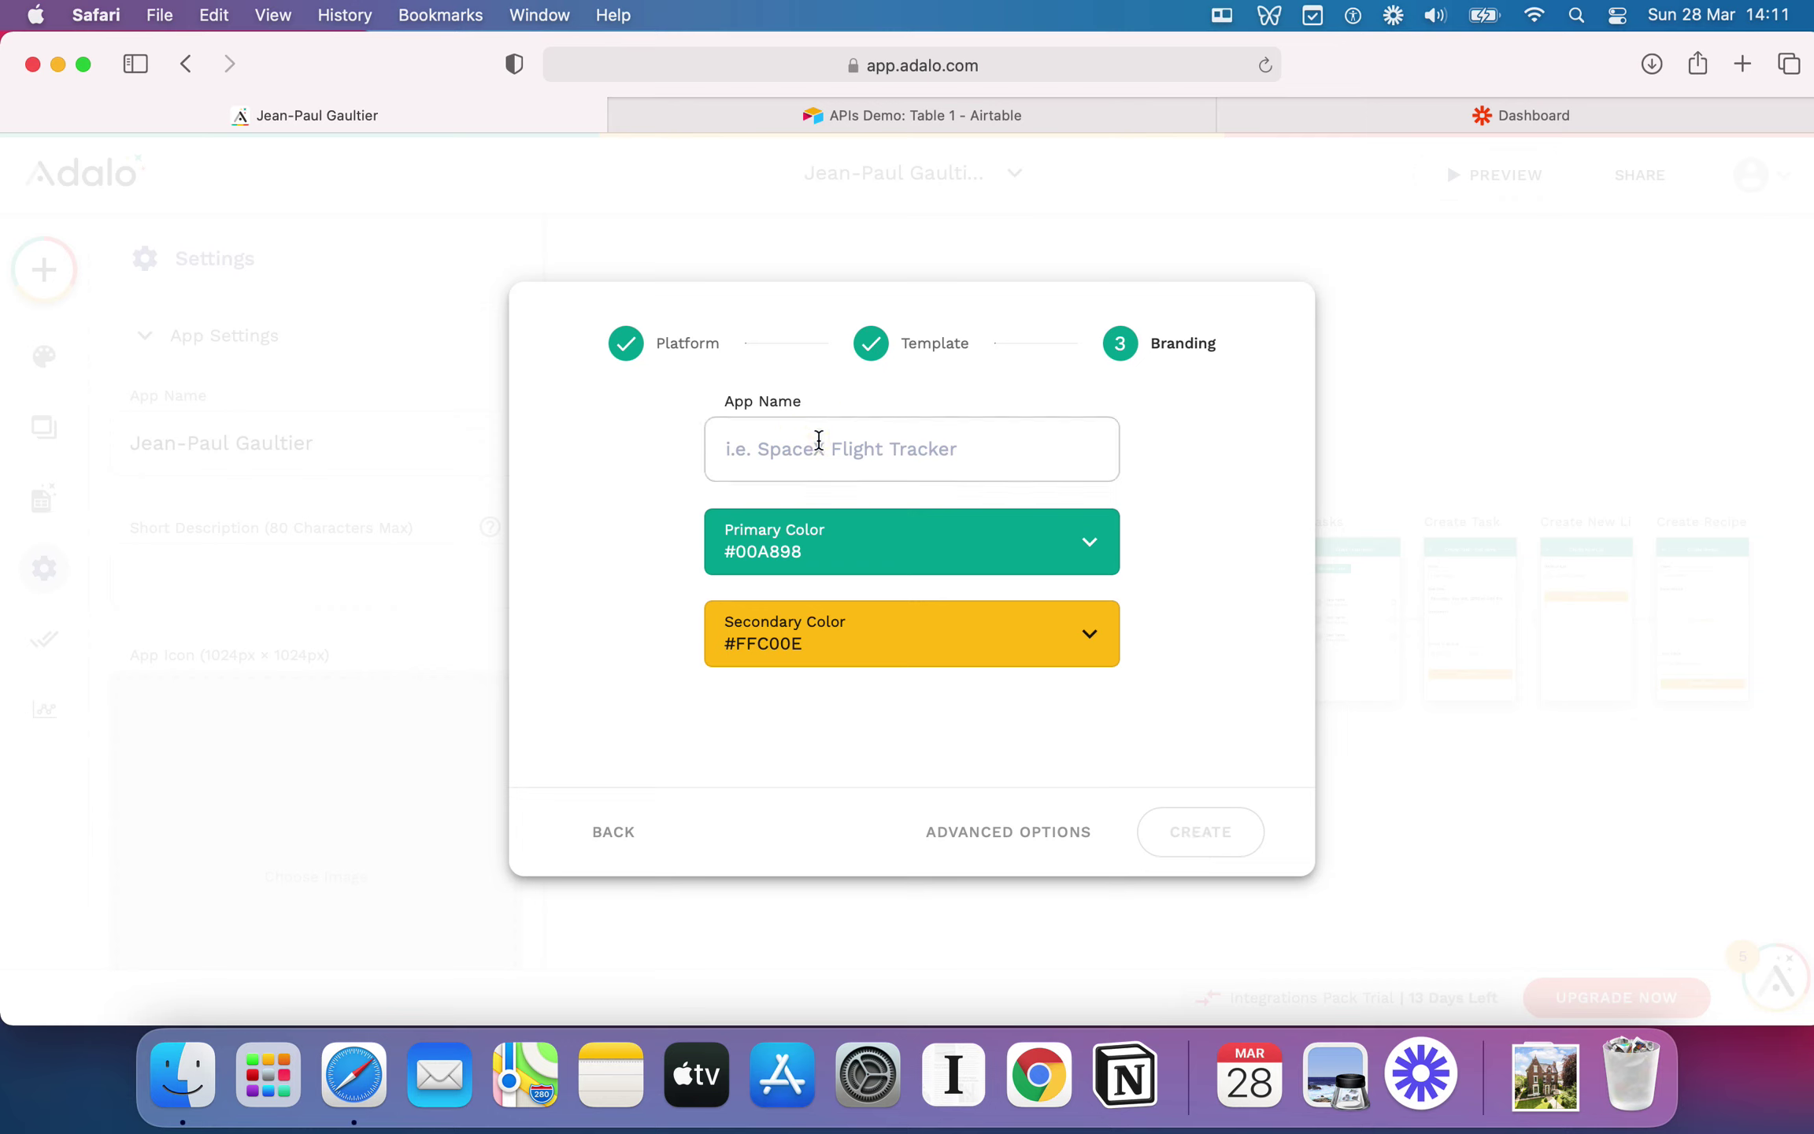
Step: Name the app 'NoCode Demo App', correcting the typo
{"action": "type", "text": "NoCode Demo Aopp"}
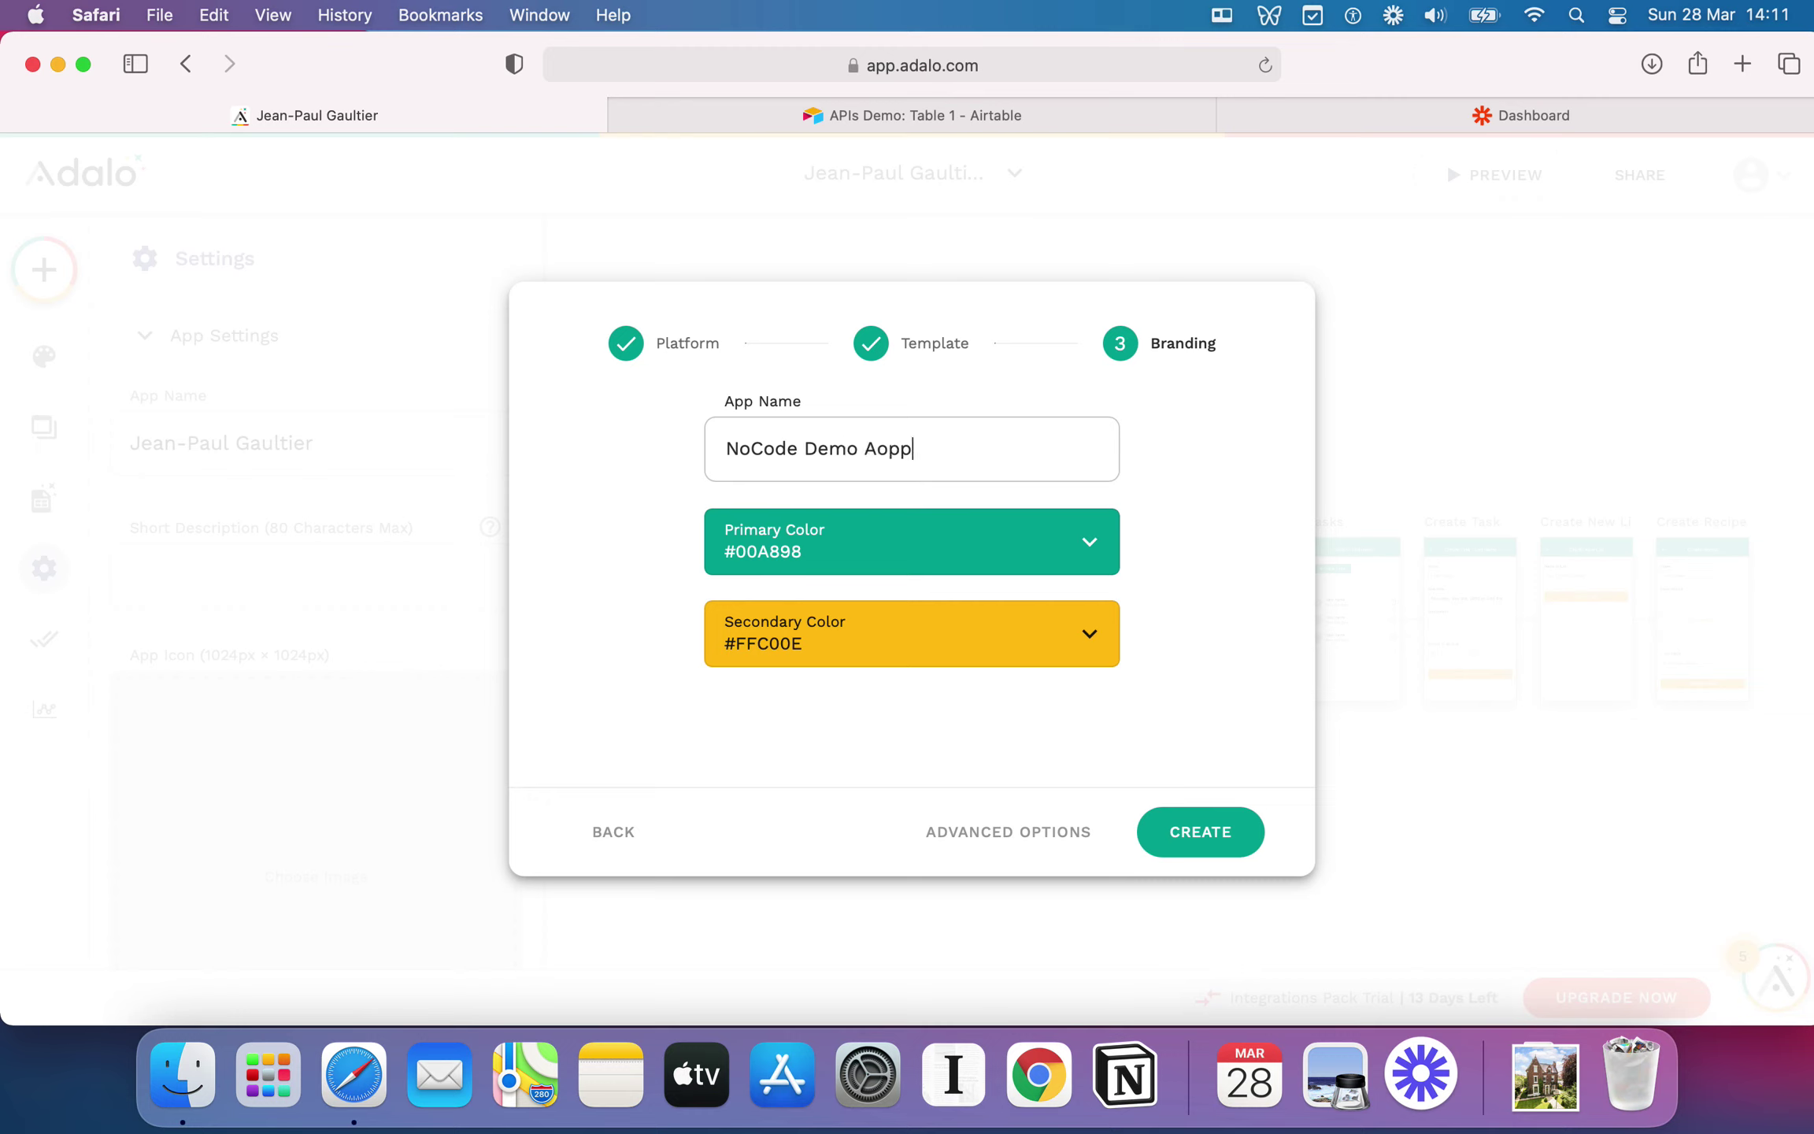
{"action": "key", "text": "BackSpace"}
{"action": "key", "text": "BackSpace"}
{"action": "type", "text": "p"}
Step: Set the Primary Color to the black swatch
{"action": "left_click", "coordinate": [959, 530]}
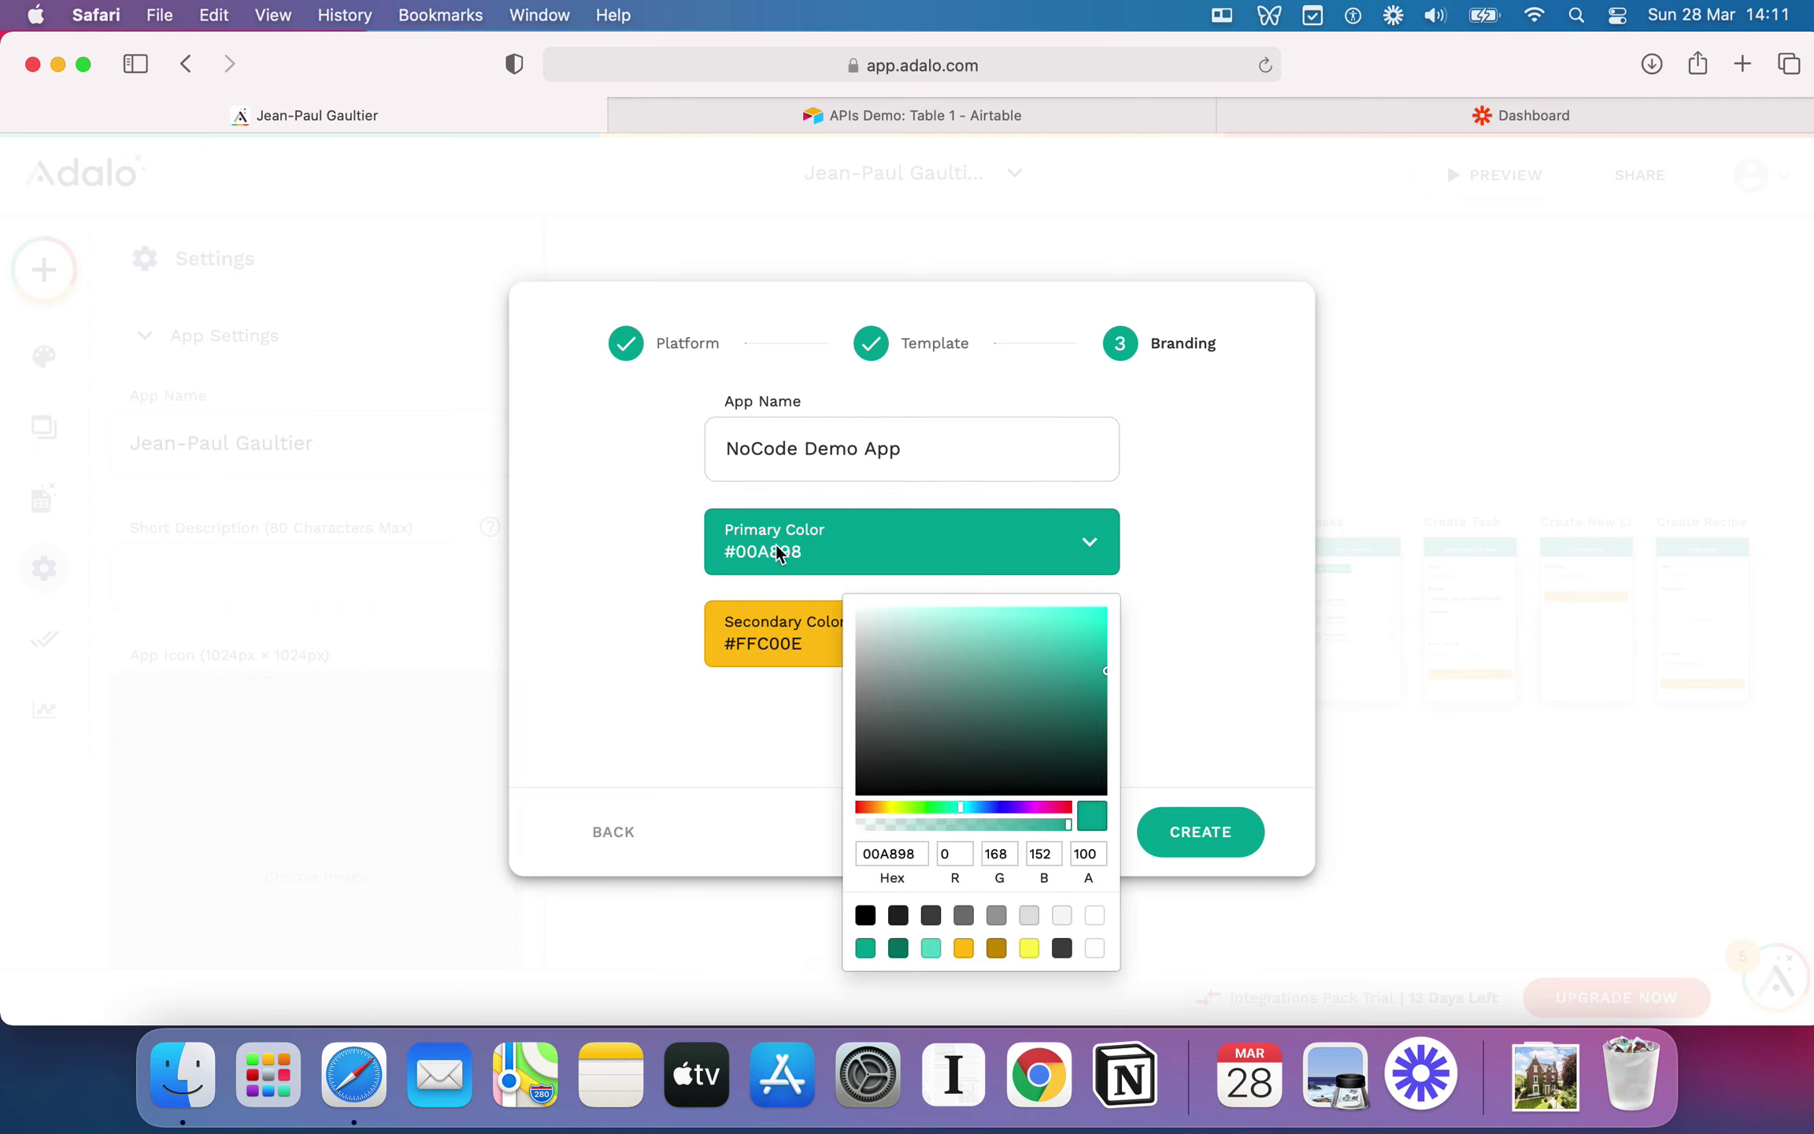
{"action": "left_click", "coordinate": [600, 581]}
{"action": "left_click", "coordinate": [862, 636]}
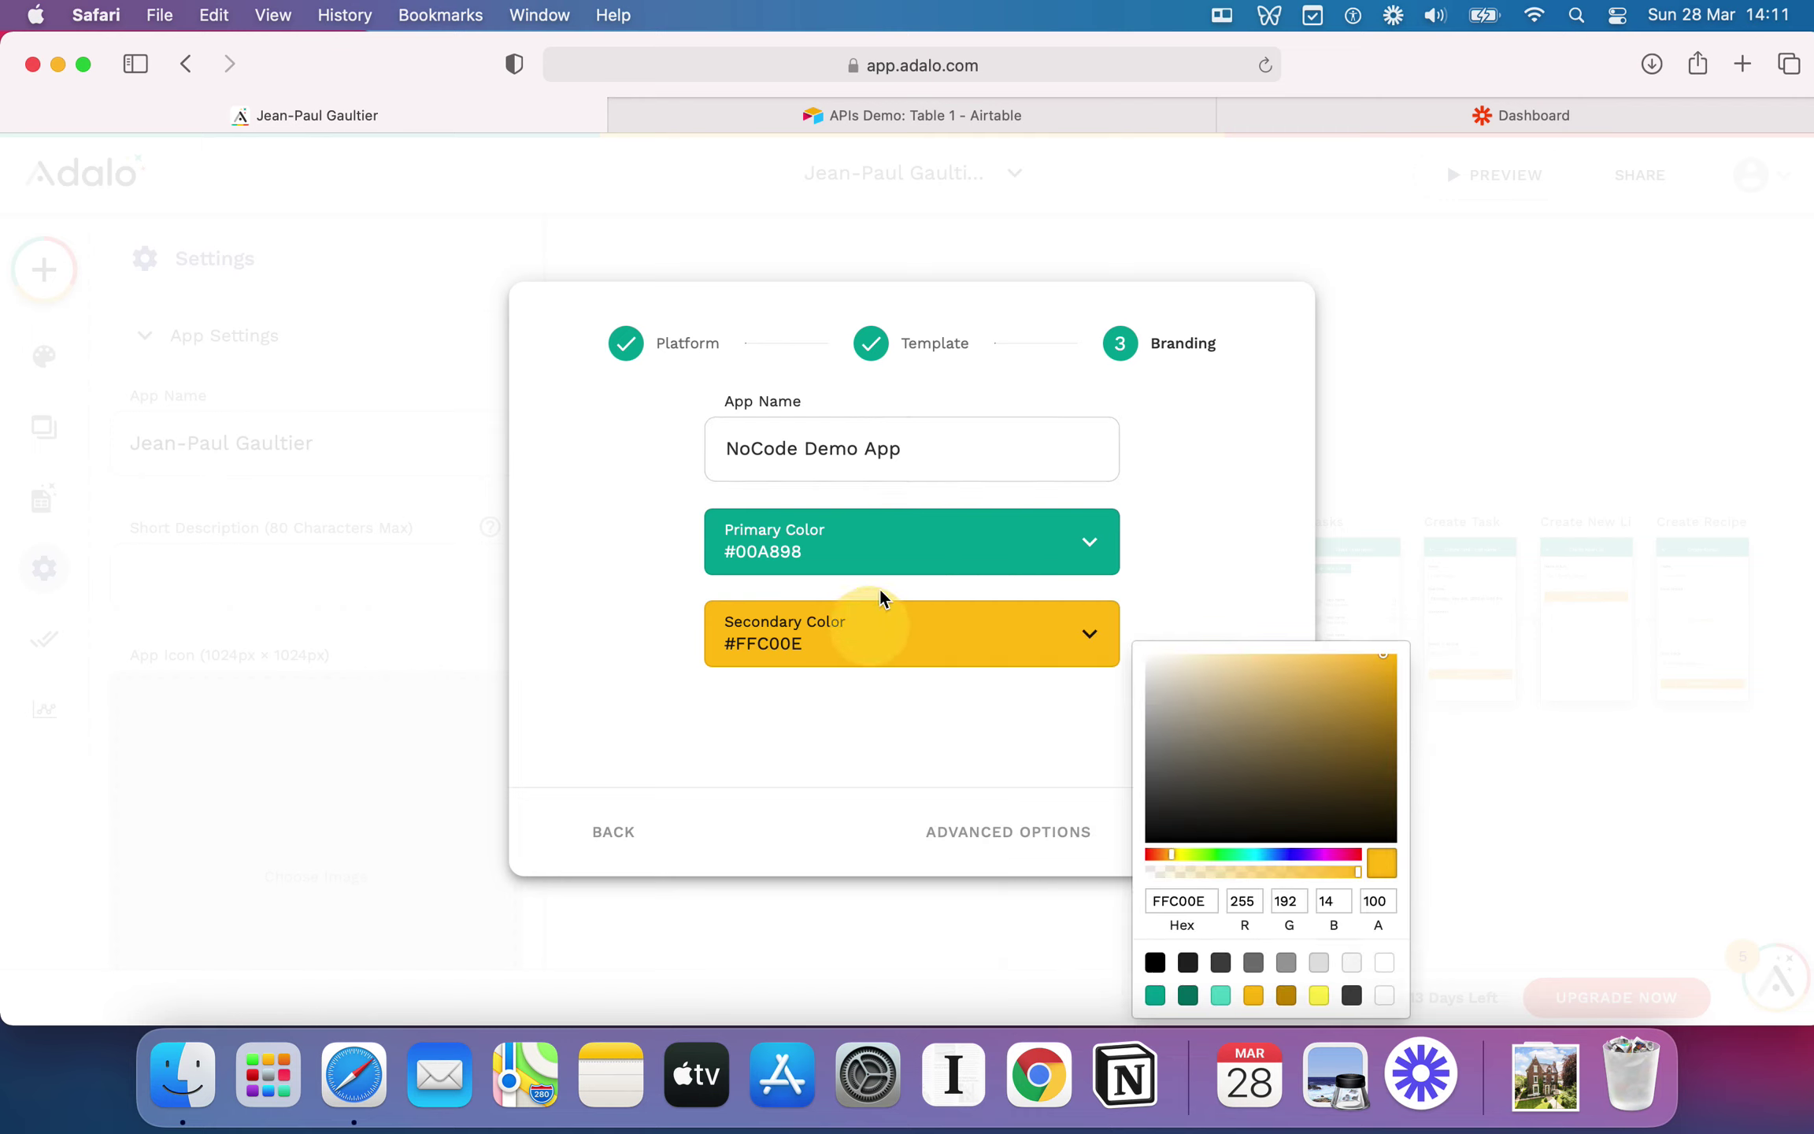
{"action": "left_click", "coordinate": [588, 543]}
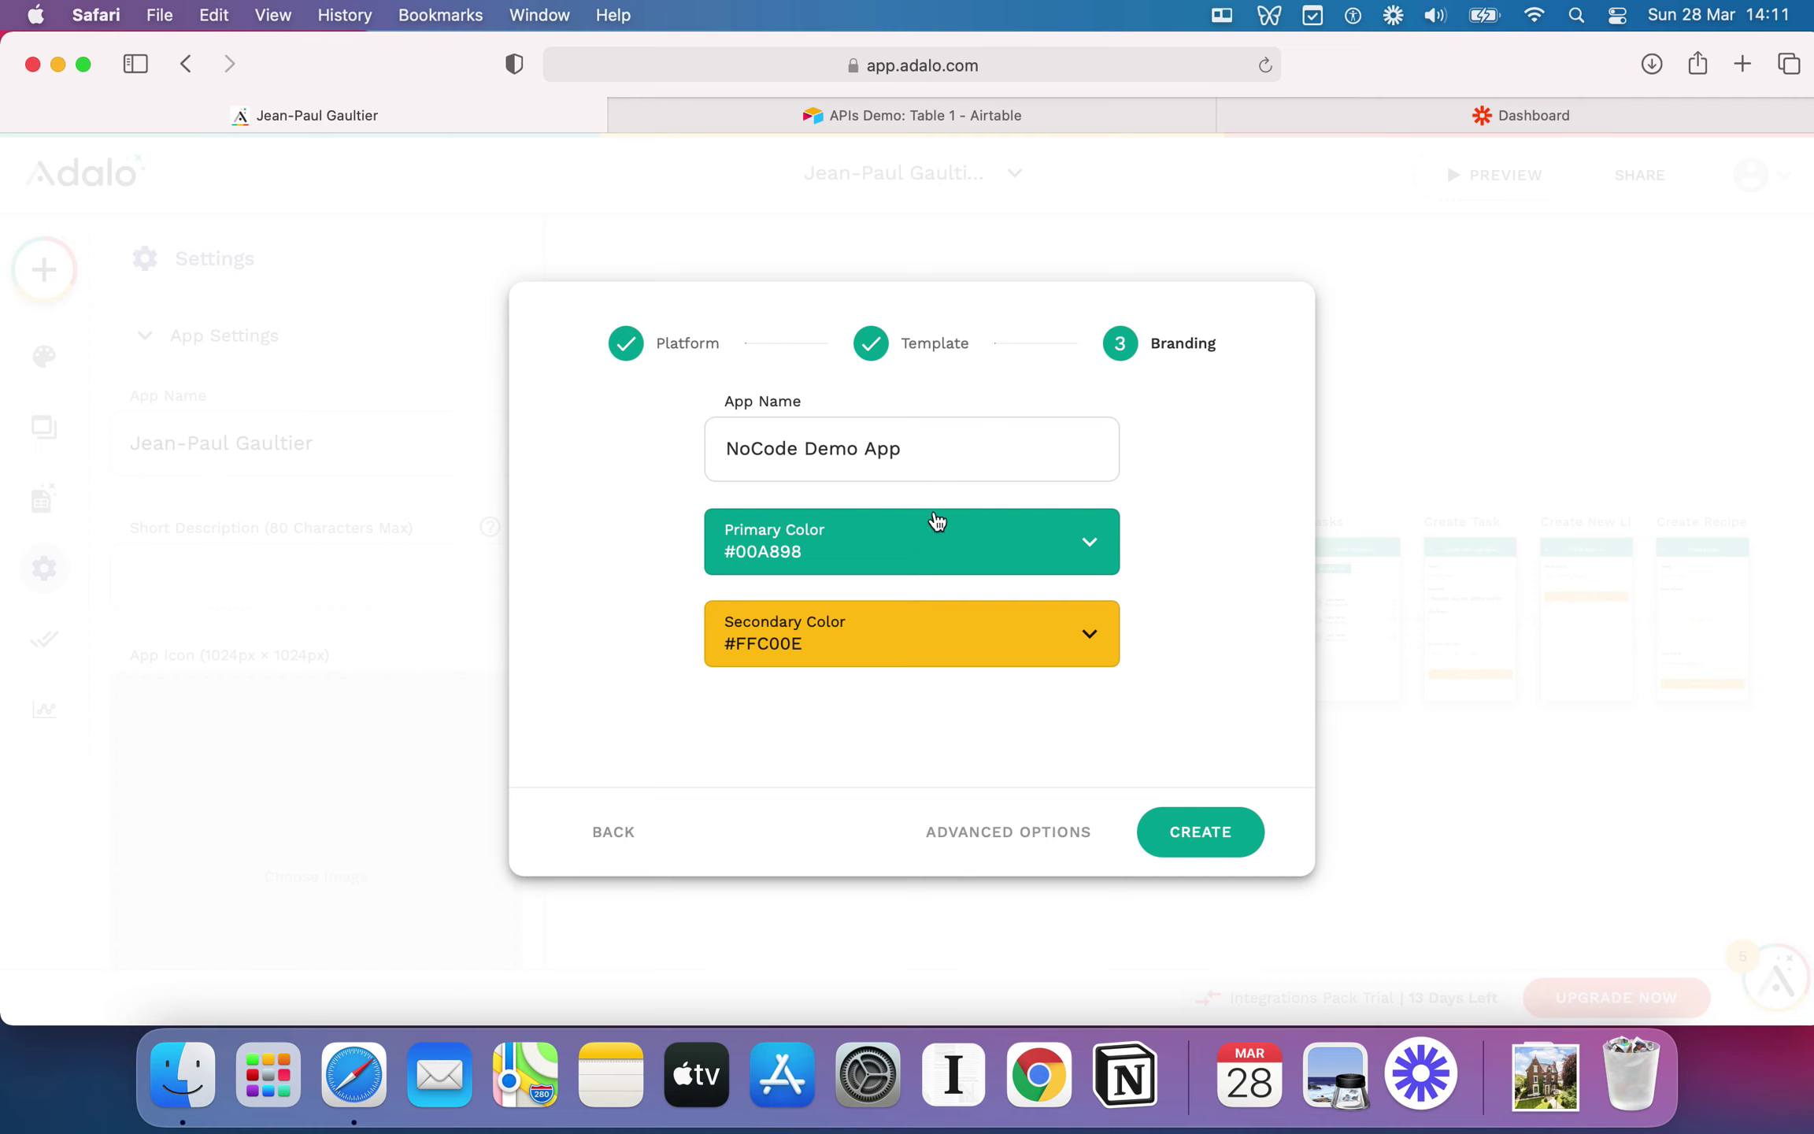
{"action": "left_click", "coordinate": [983, 554]}
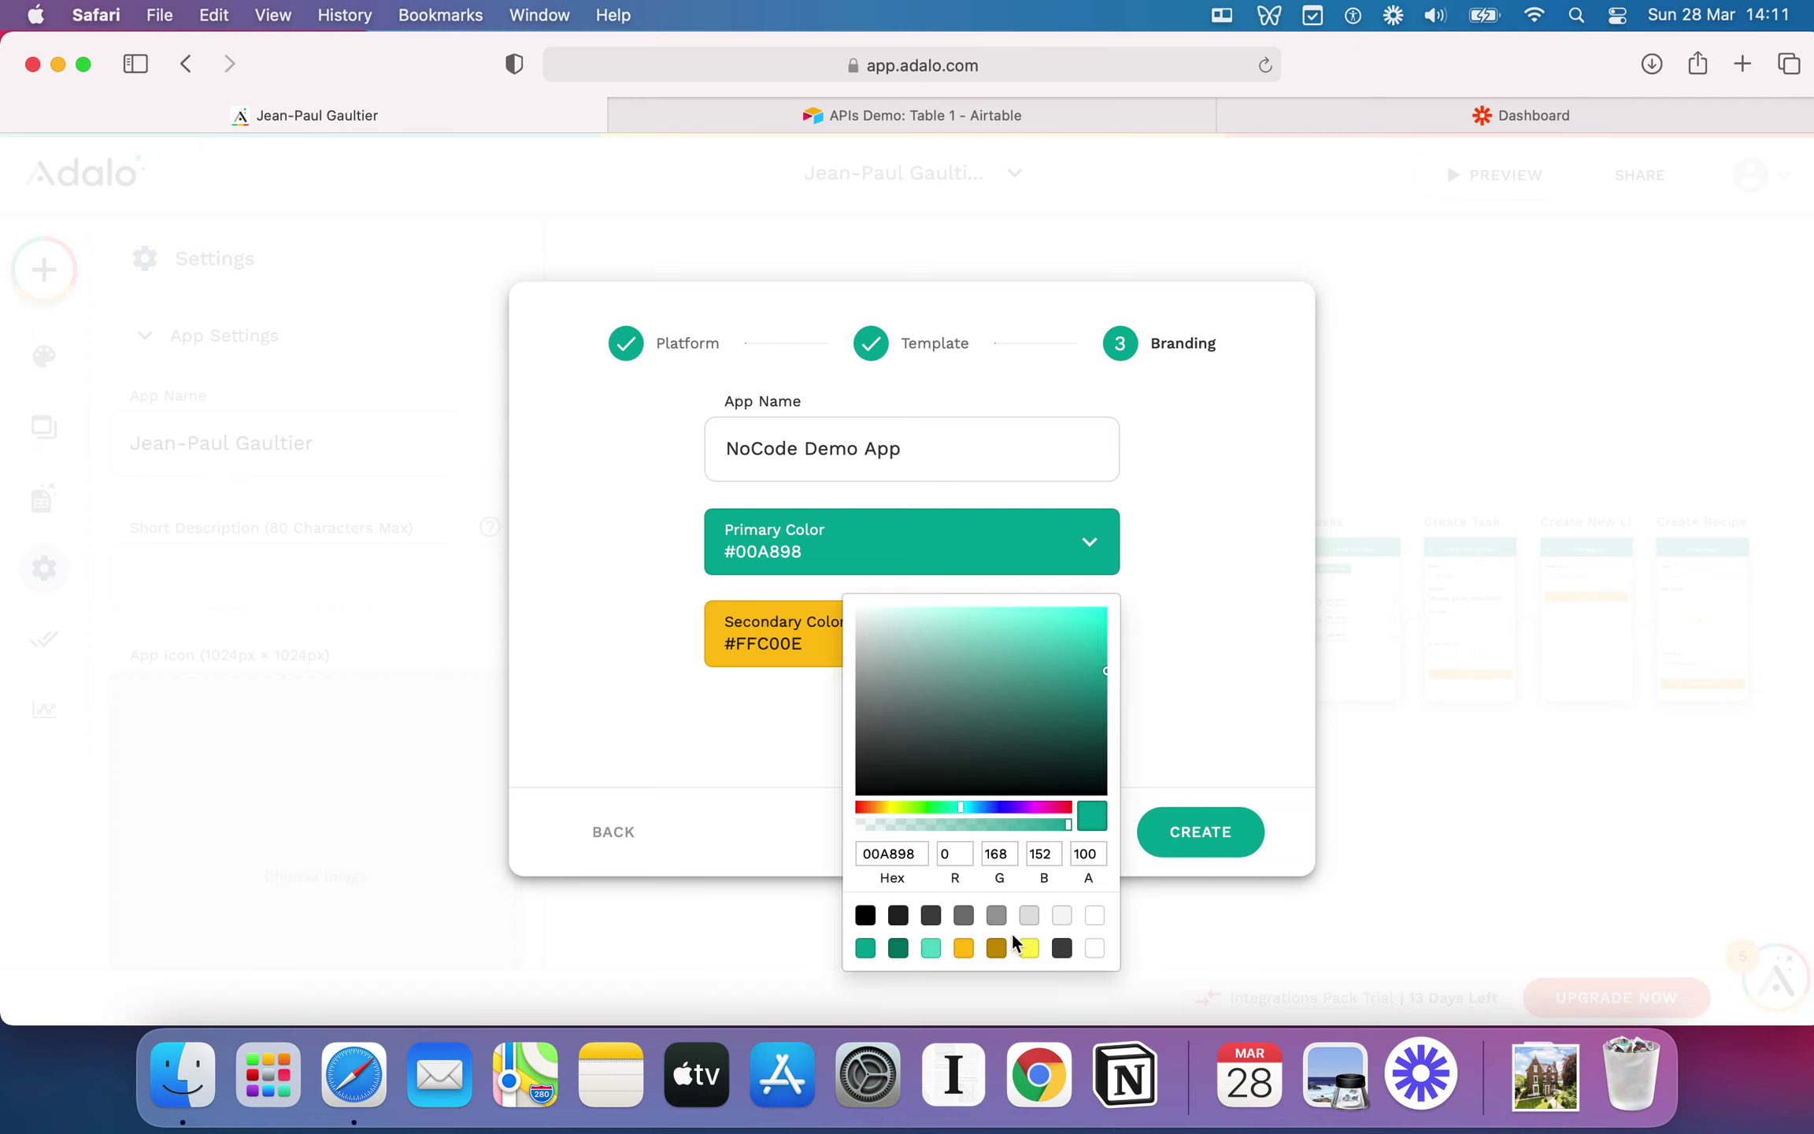
{"action": "left_click", "coordinate": [863, 915]}
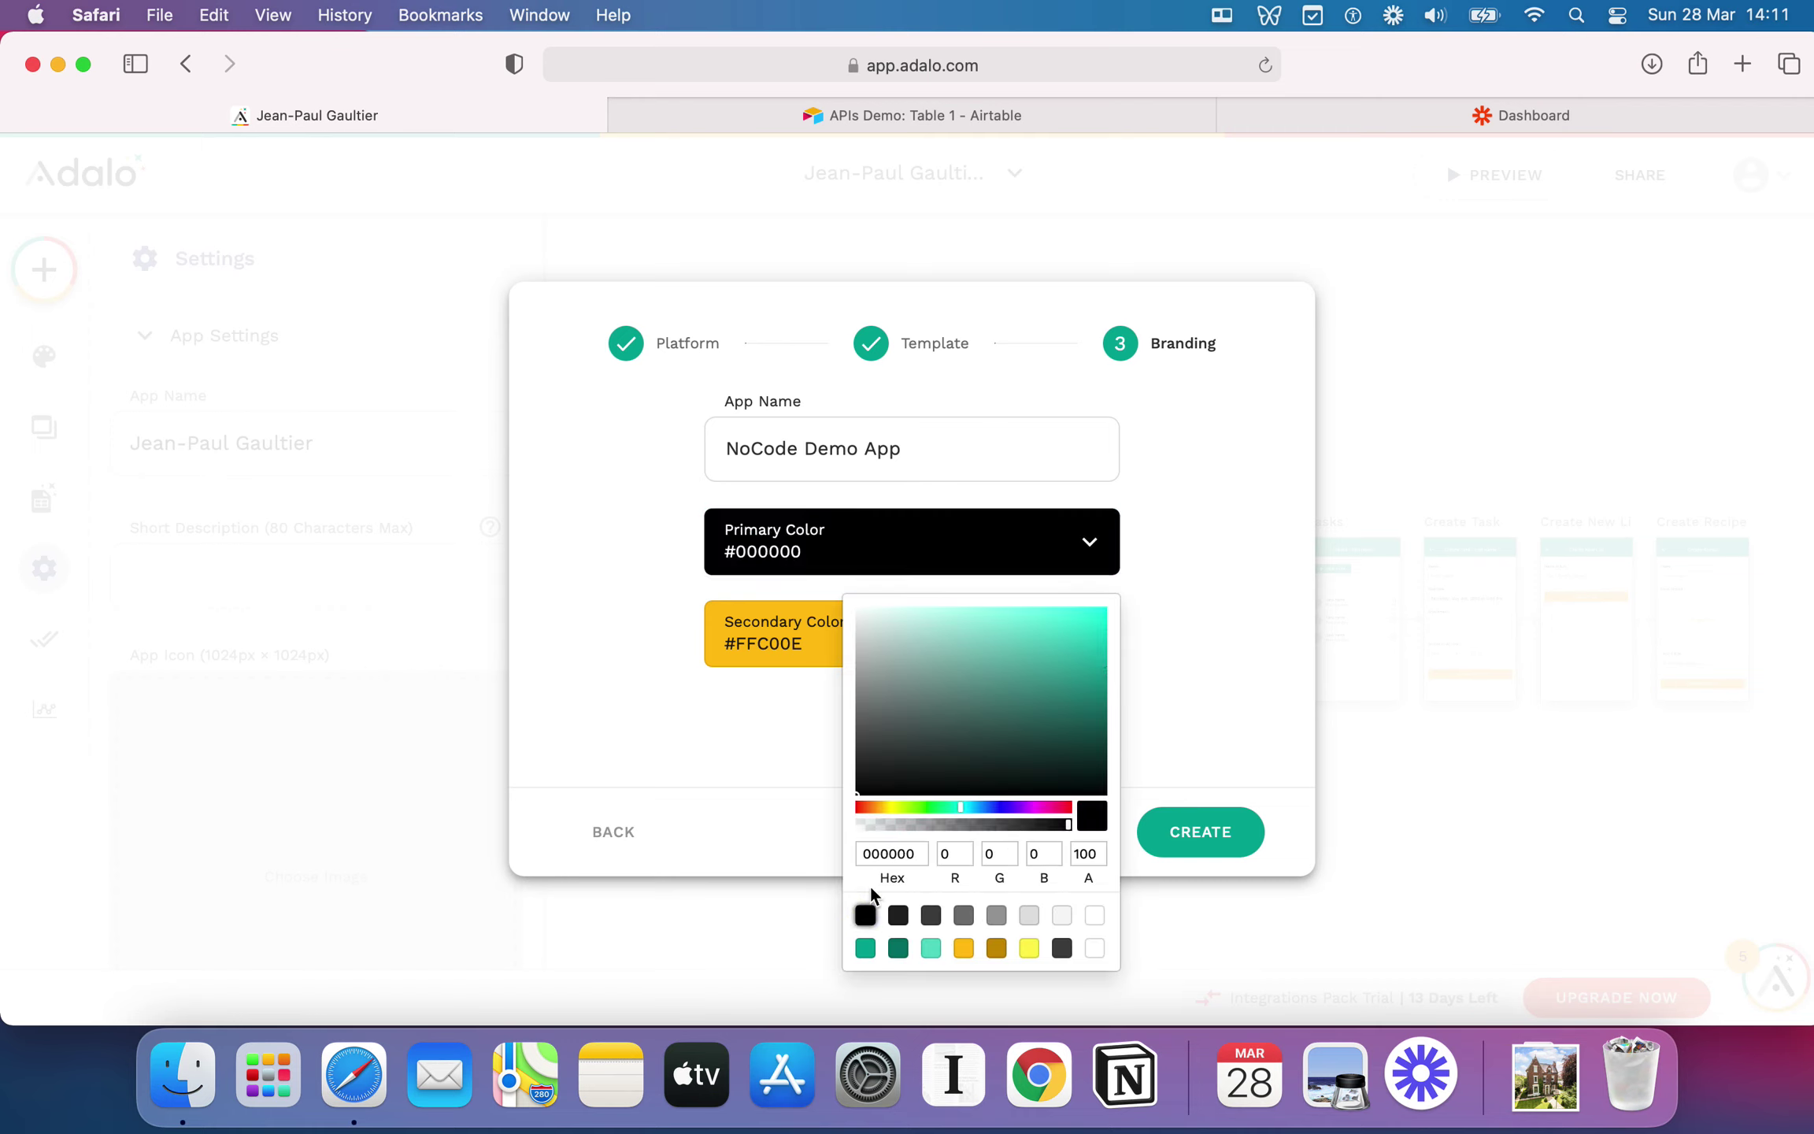
{"action": "left_click", "coordinate": [1232, 668]}
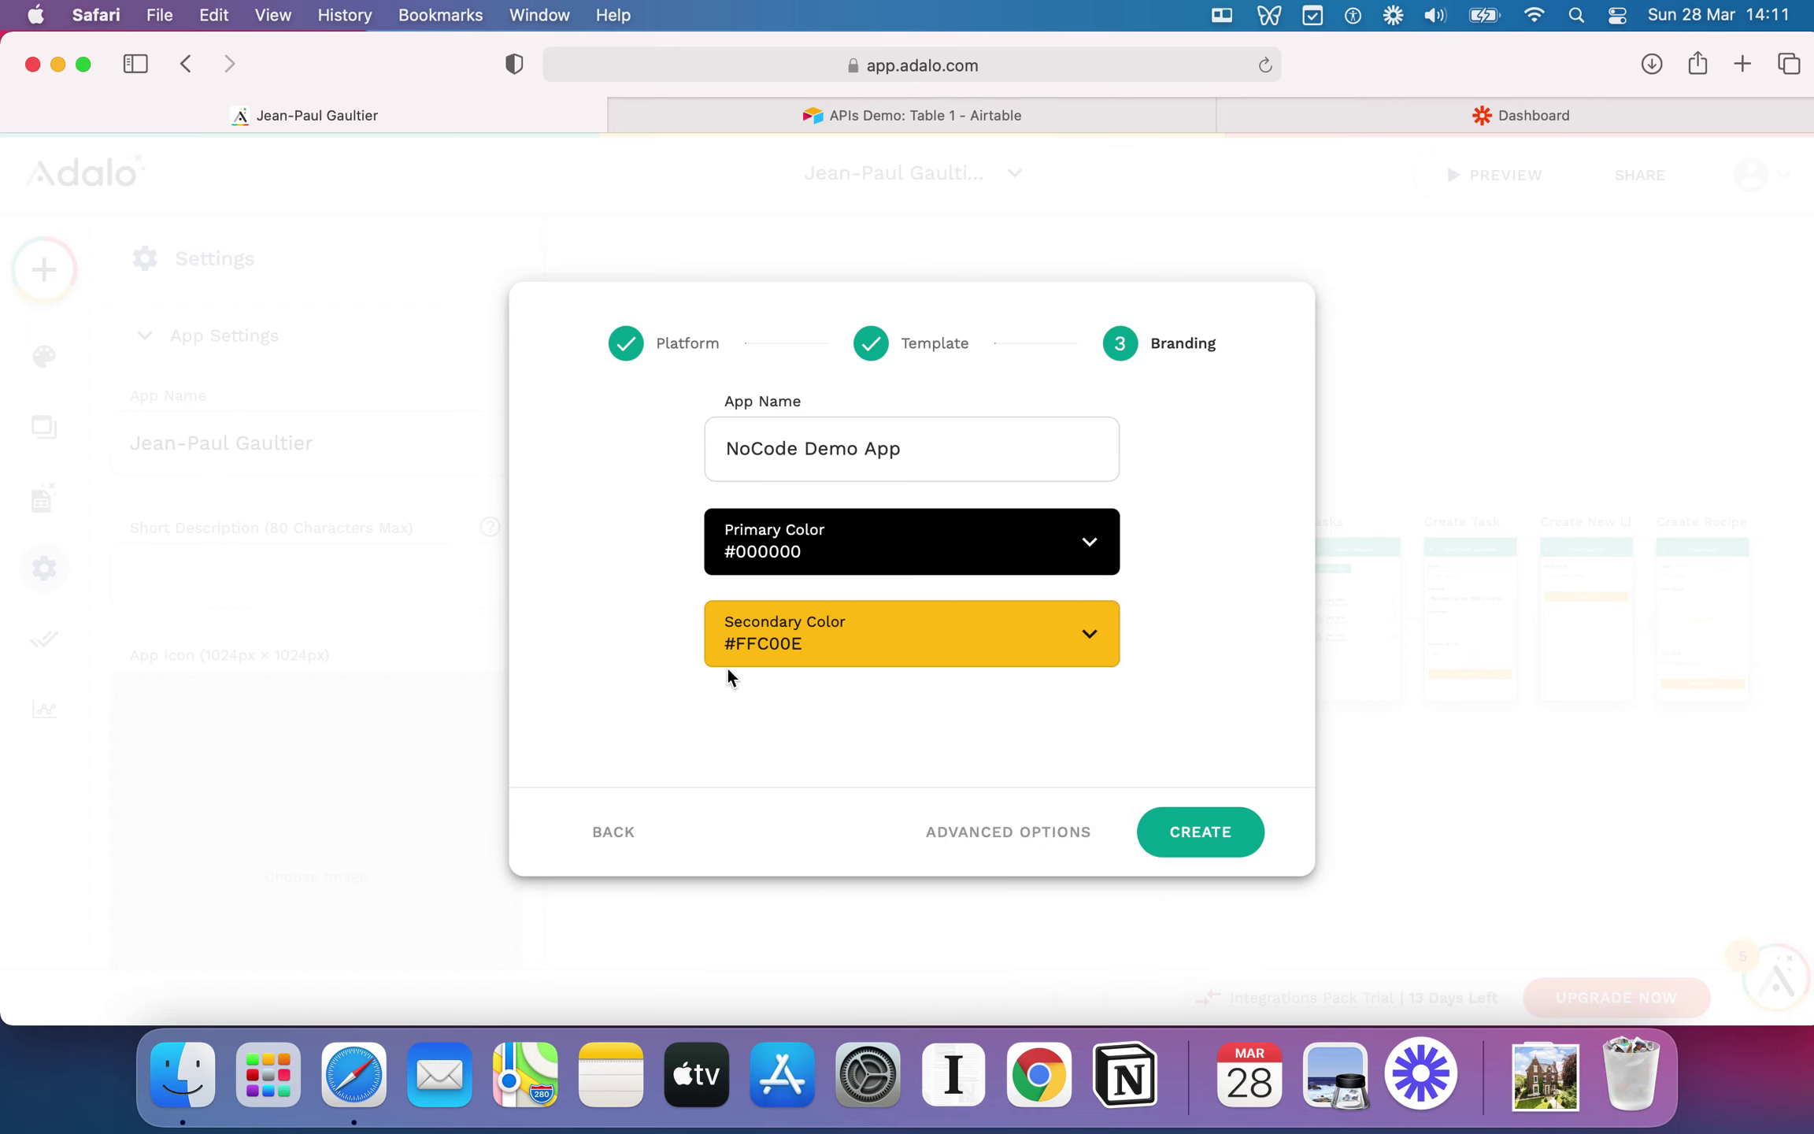
Step: Keep a new database under Advanced Options and create the app
{"action": "left_click", "coordinate": [1032, 828]}
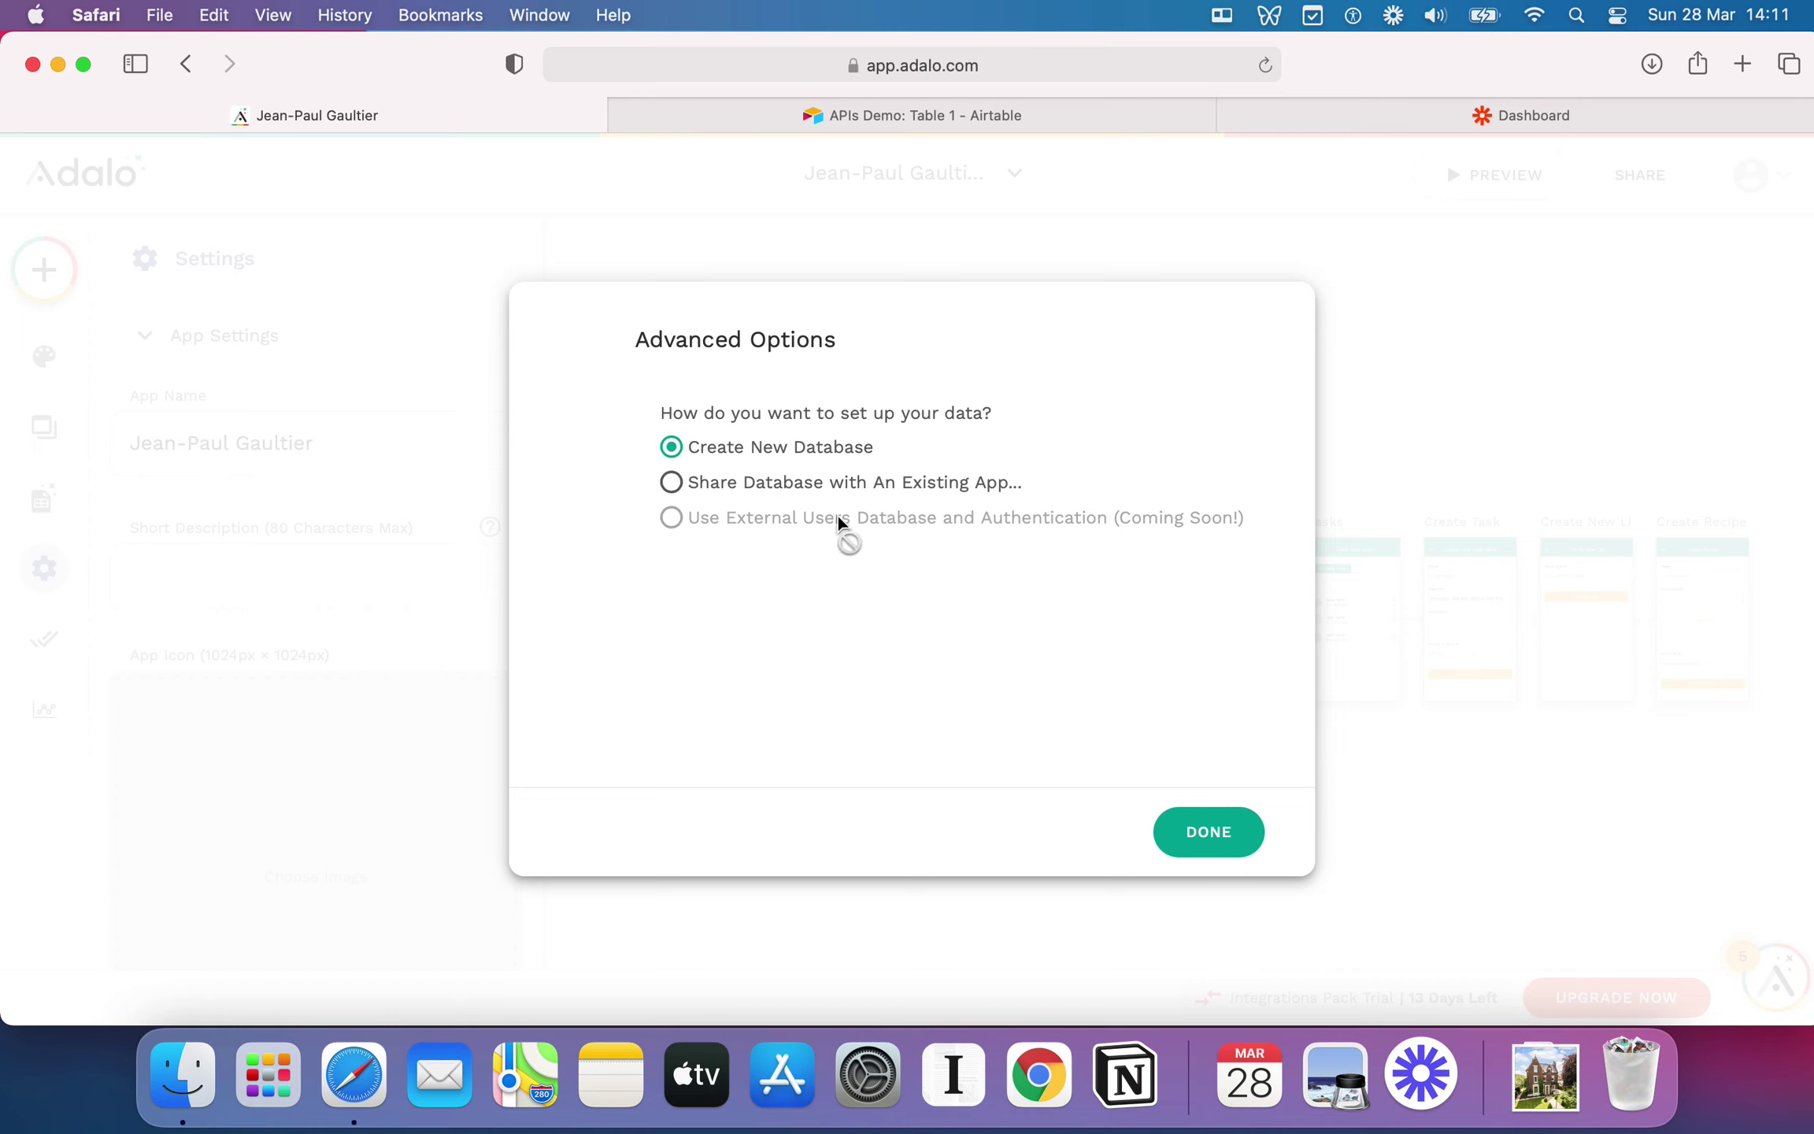
{"action": "left_click", "coordinate": [1205, 844]}
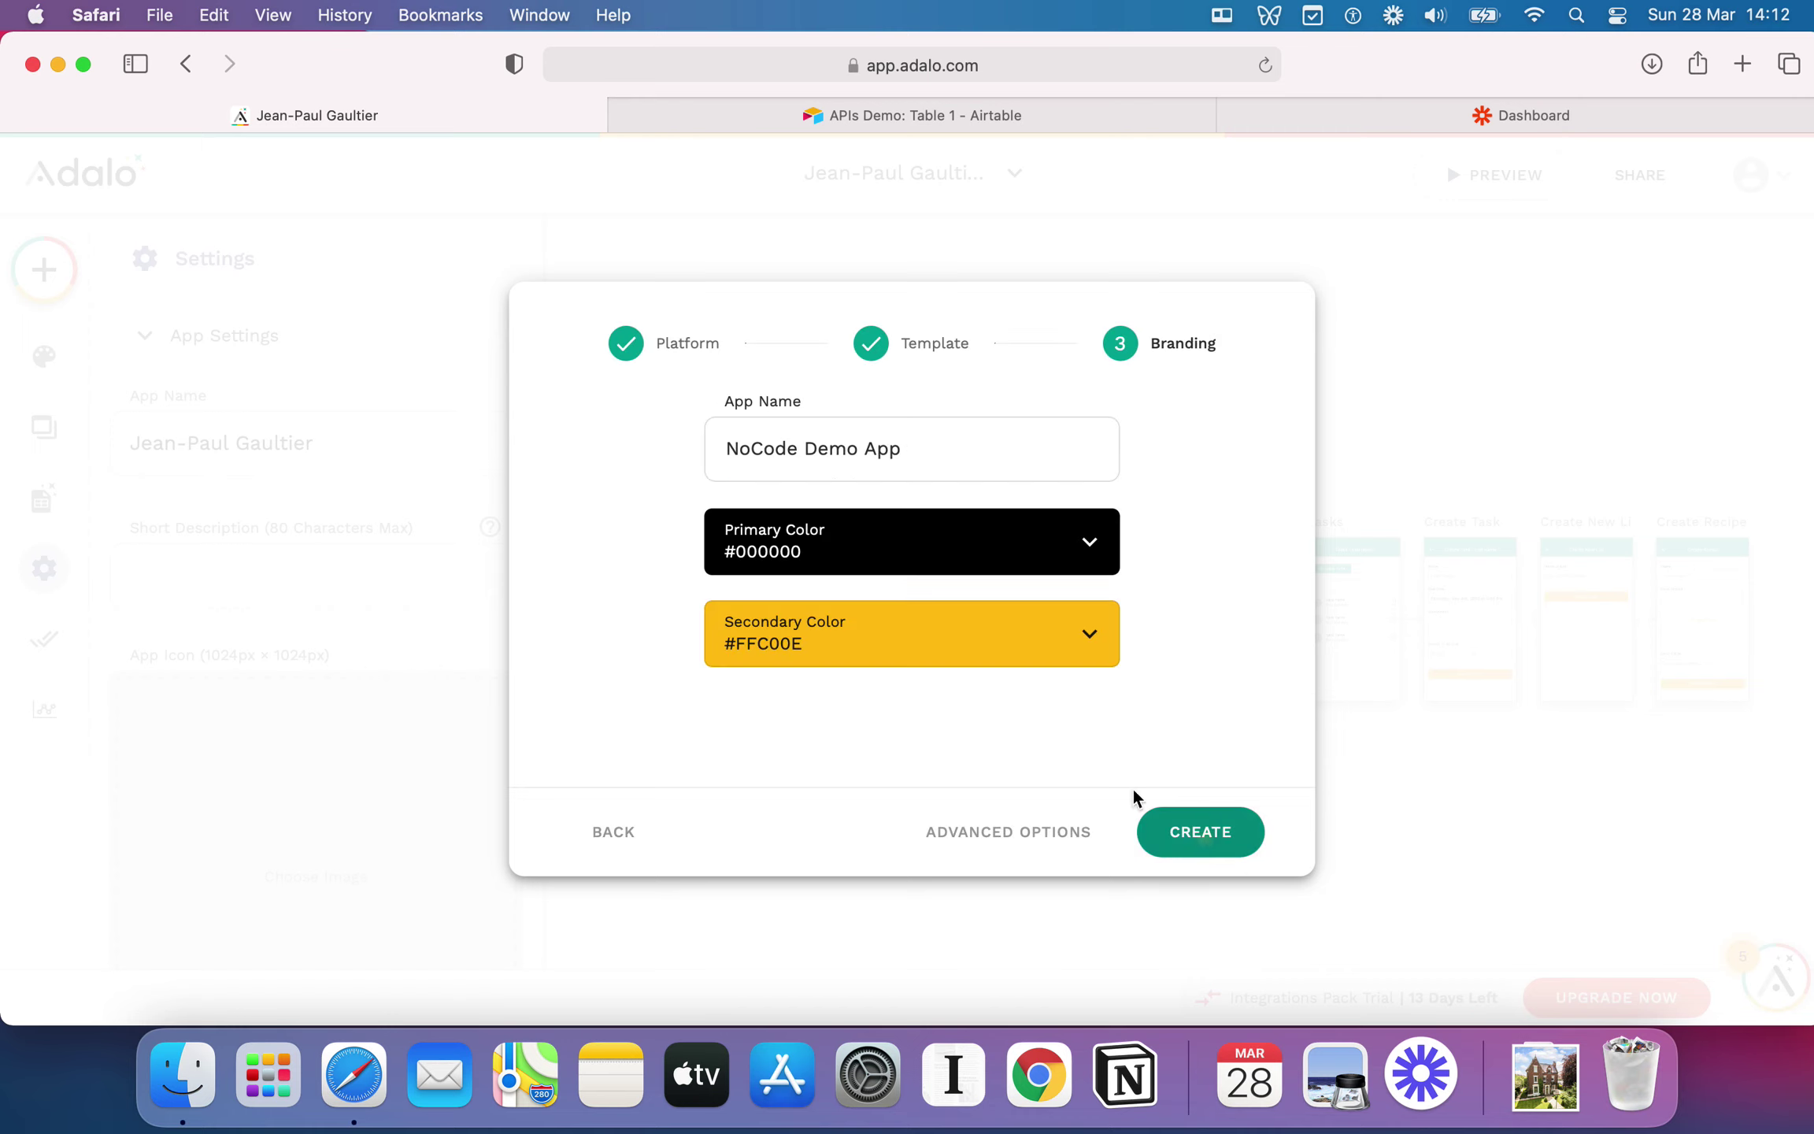
{"action": "left_click", "coordinate": [1238, 836]}
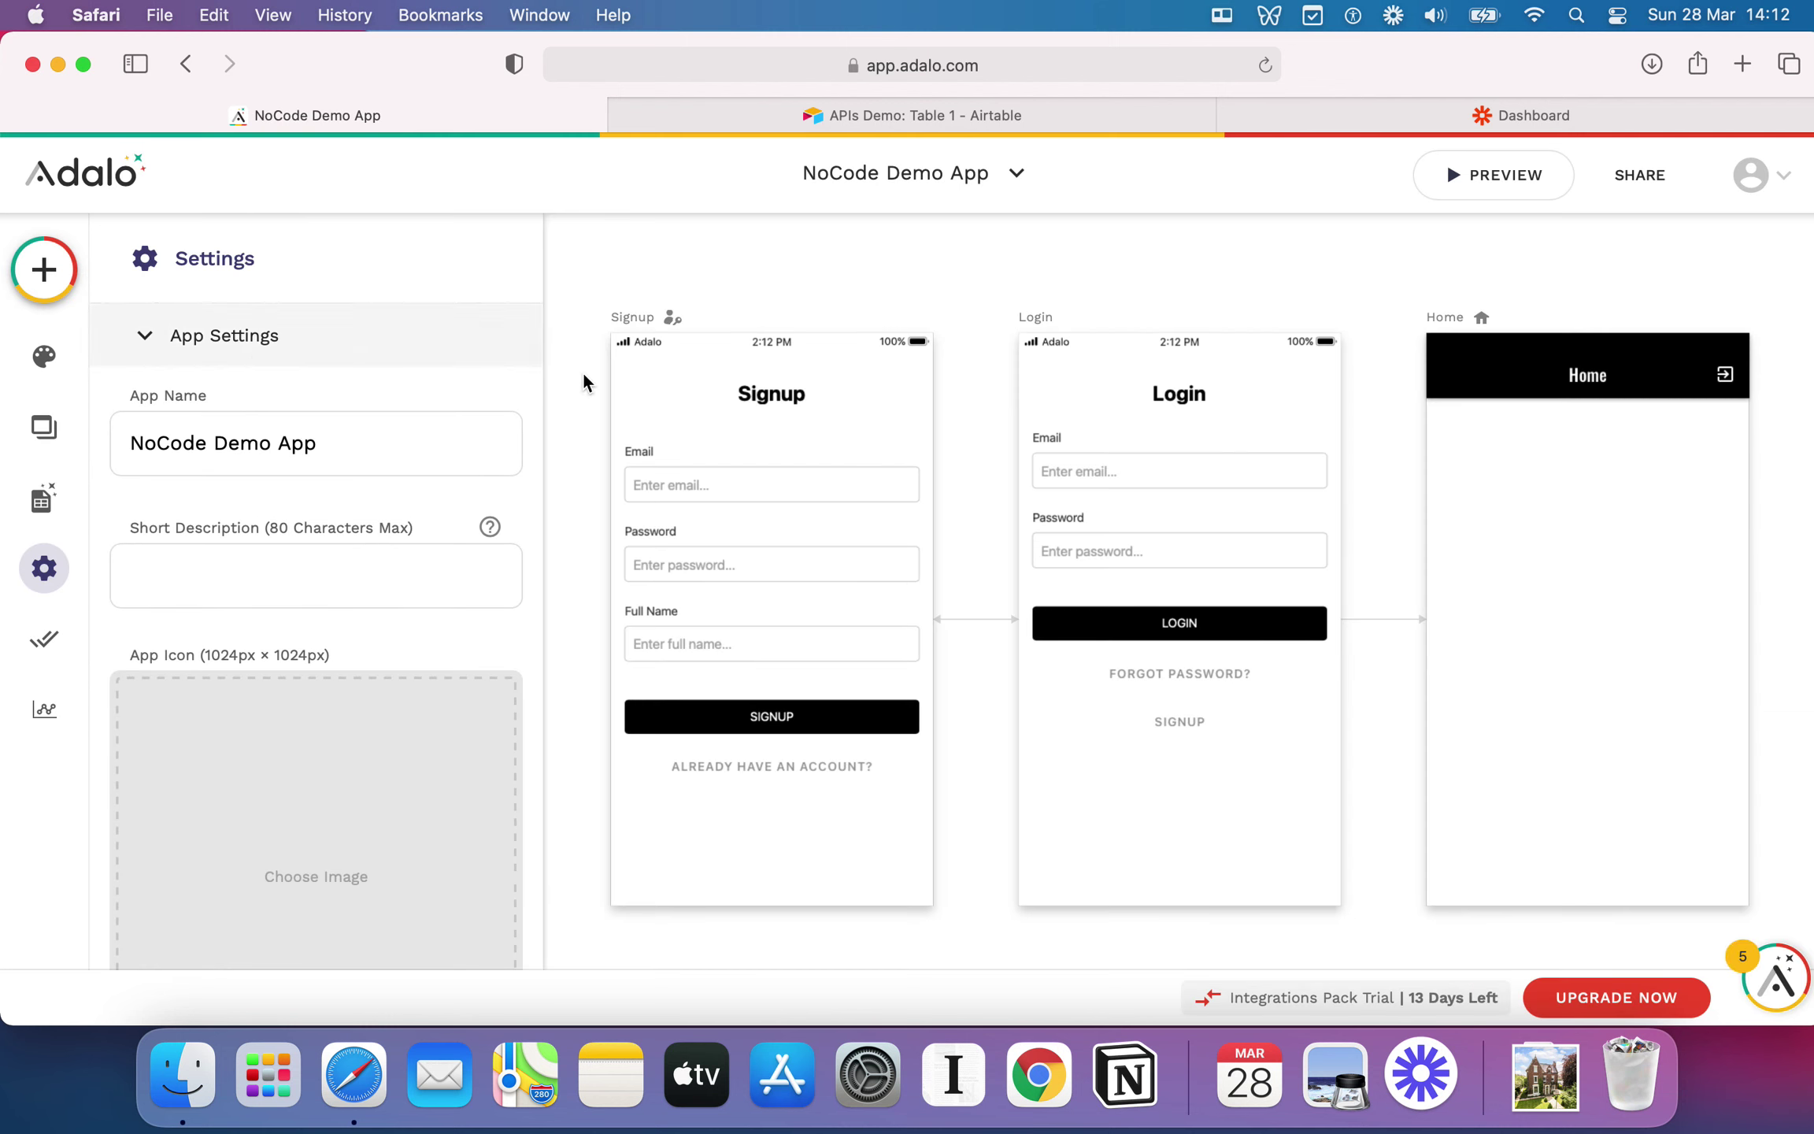
Step: Close the Settings panel and centre the Signup, Login and Home screens on the canvas
{"action": "left_click", "coordinate": [664, 270]}
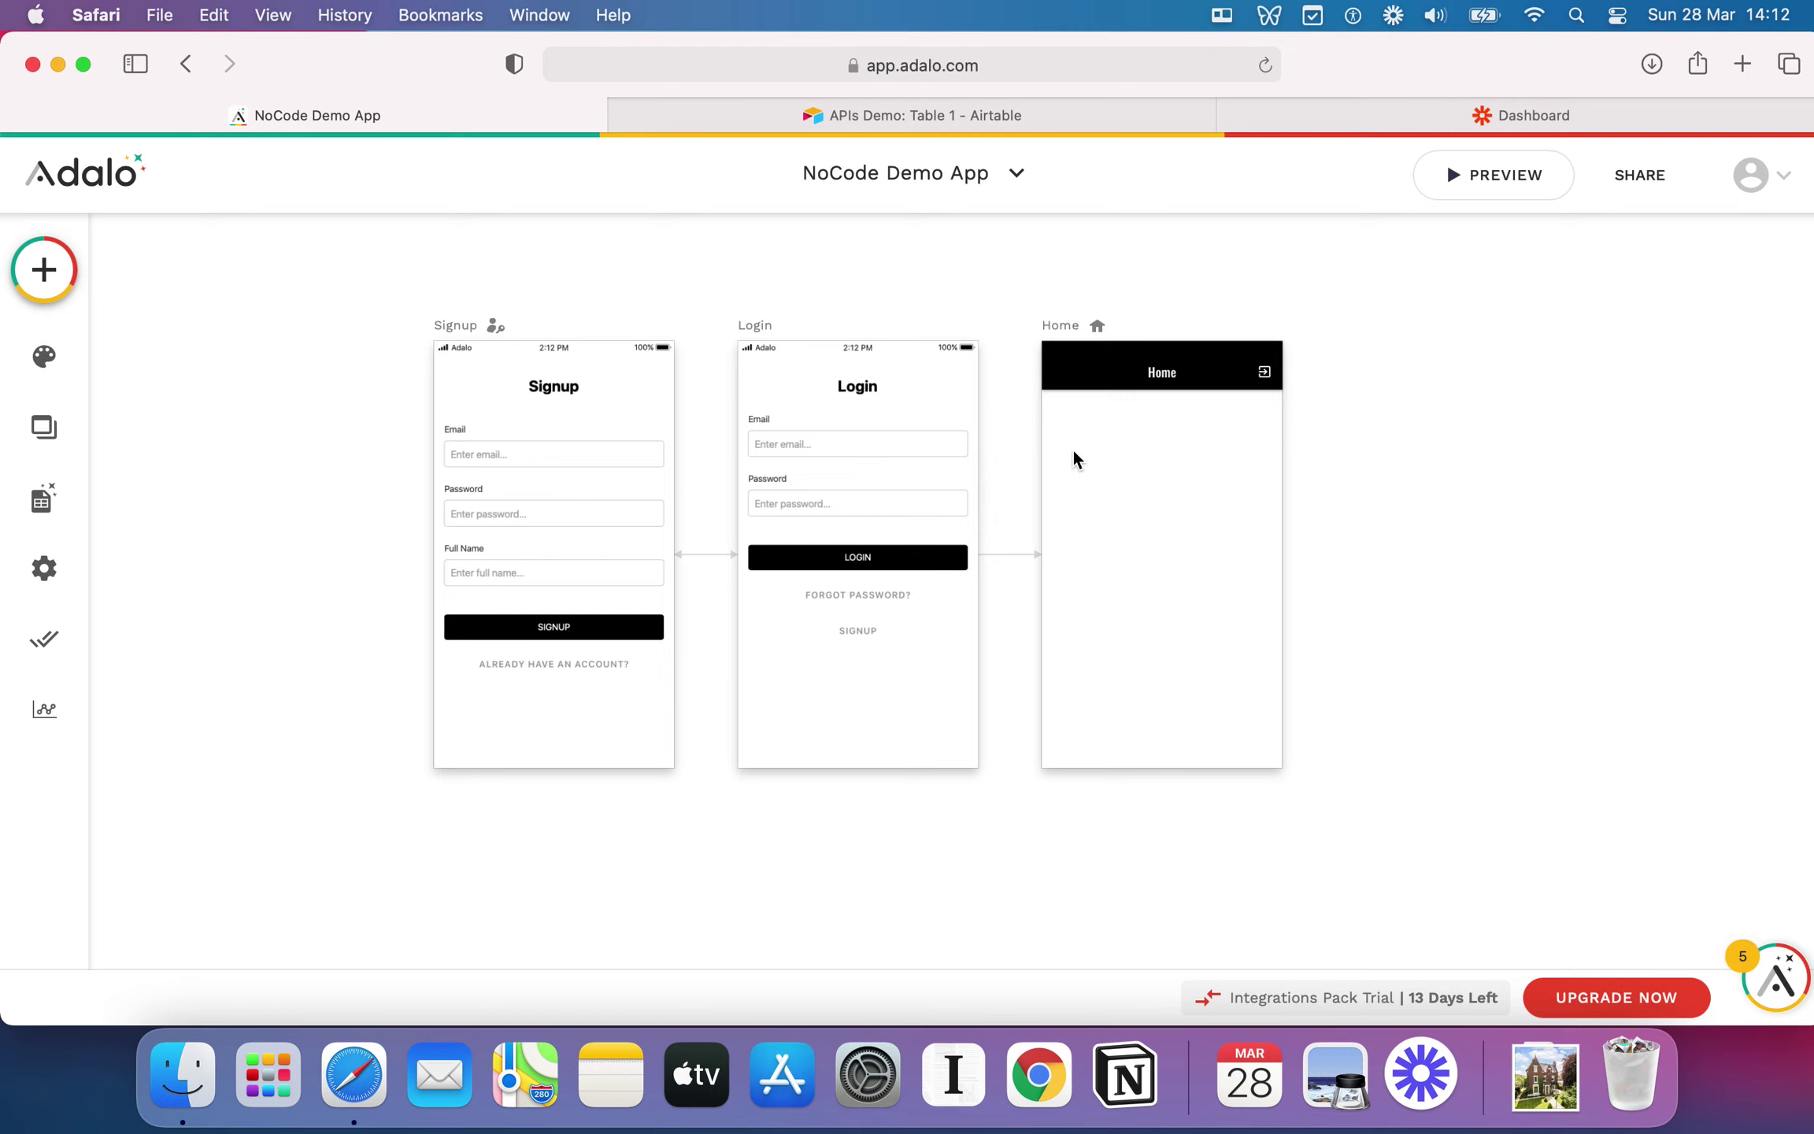
{"action": "scroll", "coordinate": [1267, 499], "scroll_direction": "right", "scroll_amount": 3}
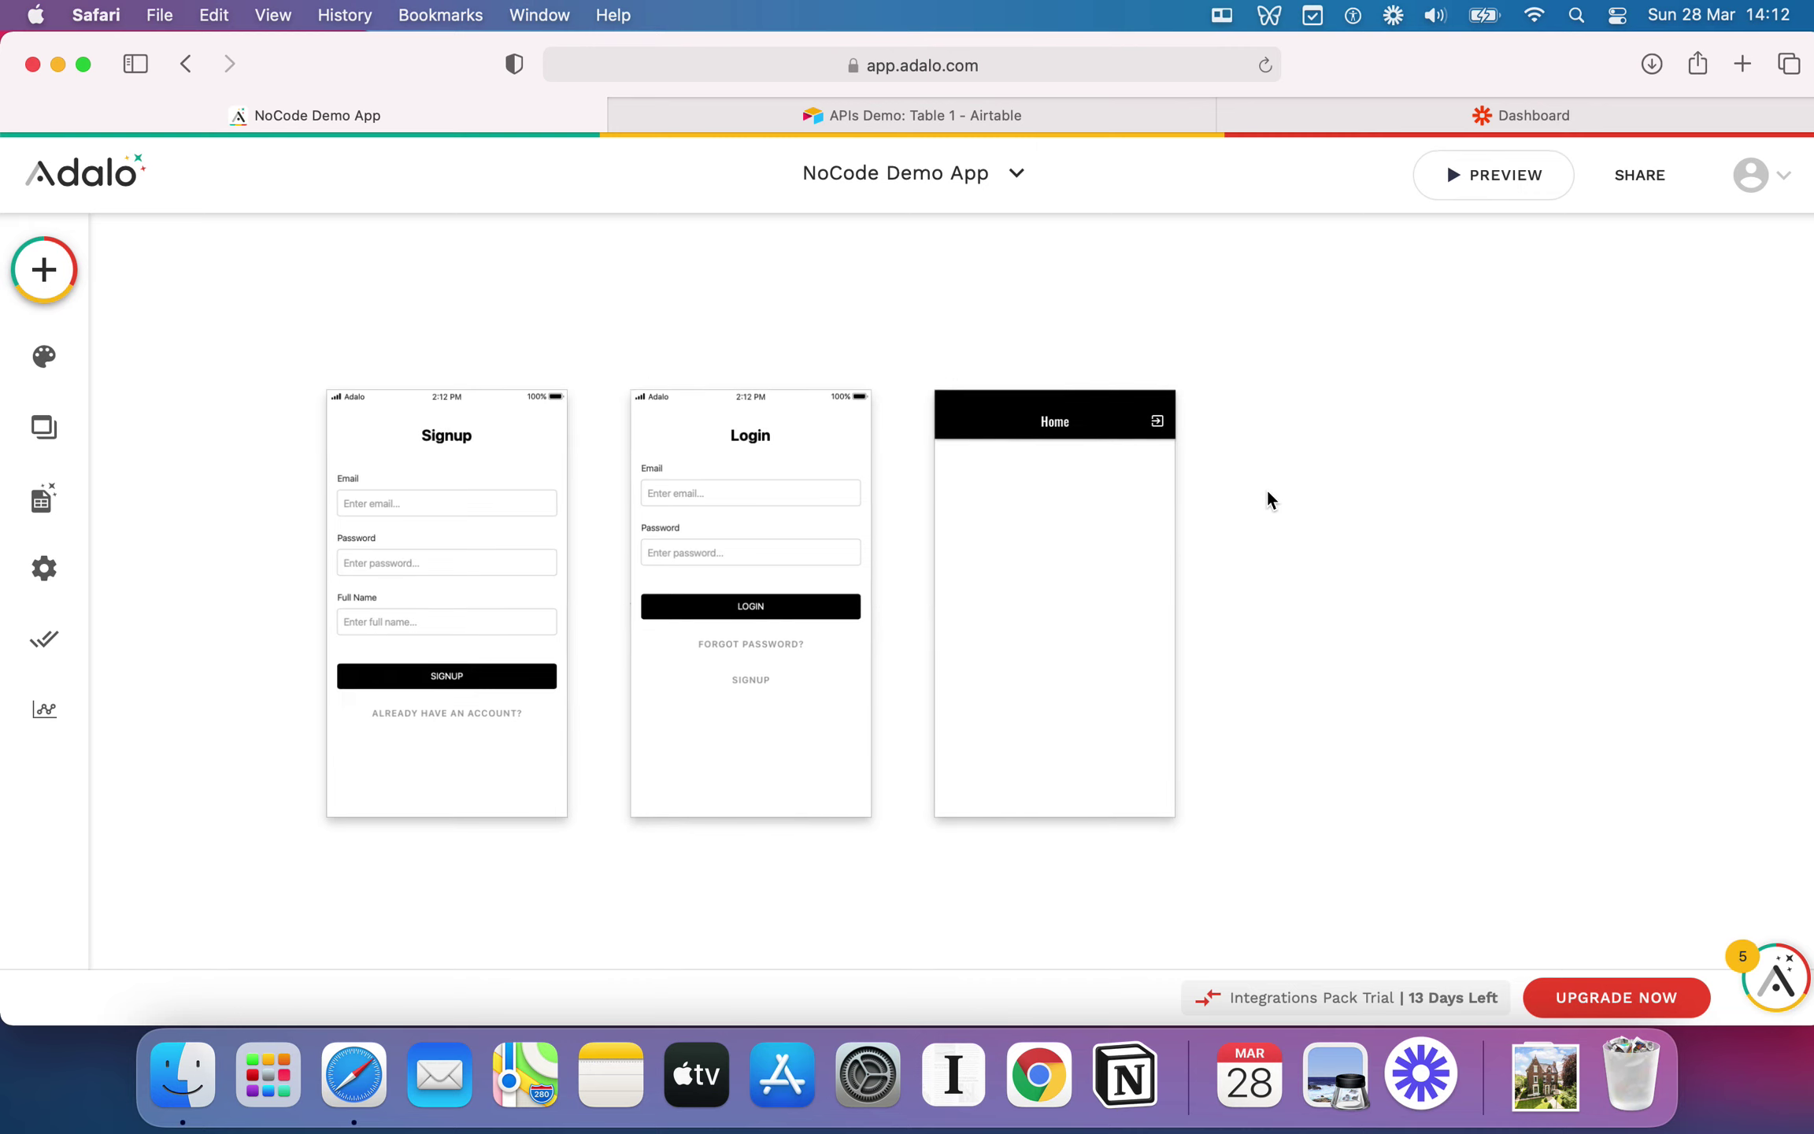
{"action": "scroll", "coordinate": [1165, 496], "scroll_direction": "right", "scroll_amount": 2}
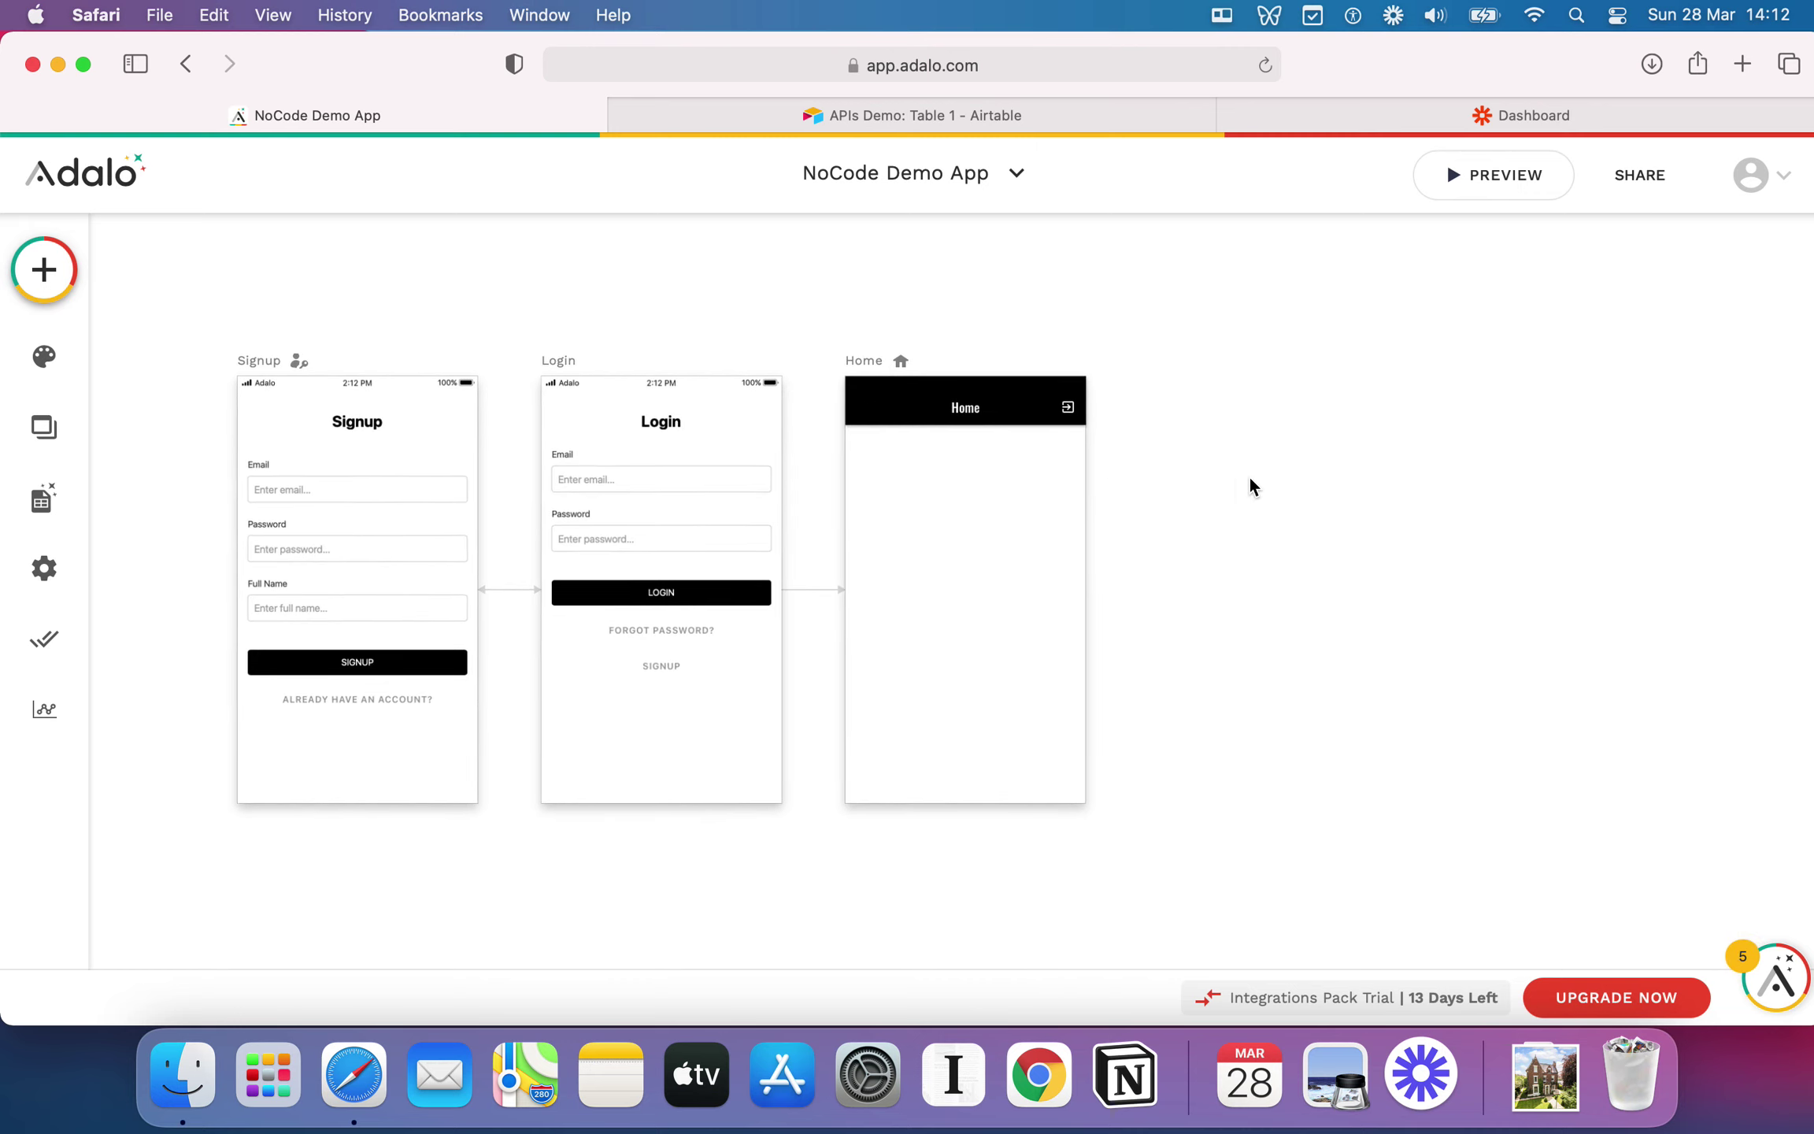
{"action": "scroll", "coordinate": [1250, 478], "scroll_direction": "right", "scroll_amount": 10}
{"action": "scroll", "coordinate": [1250, 478], "scroll_direction": "left", "scroll_amount": 10}
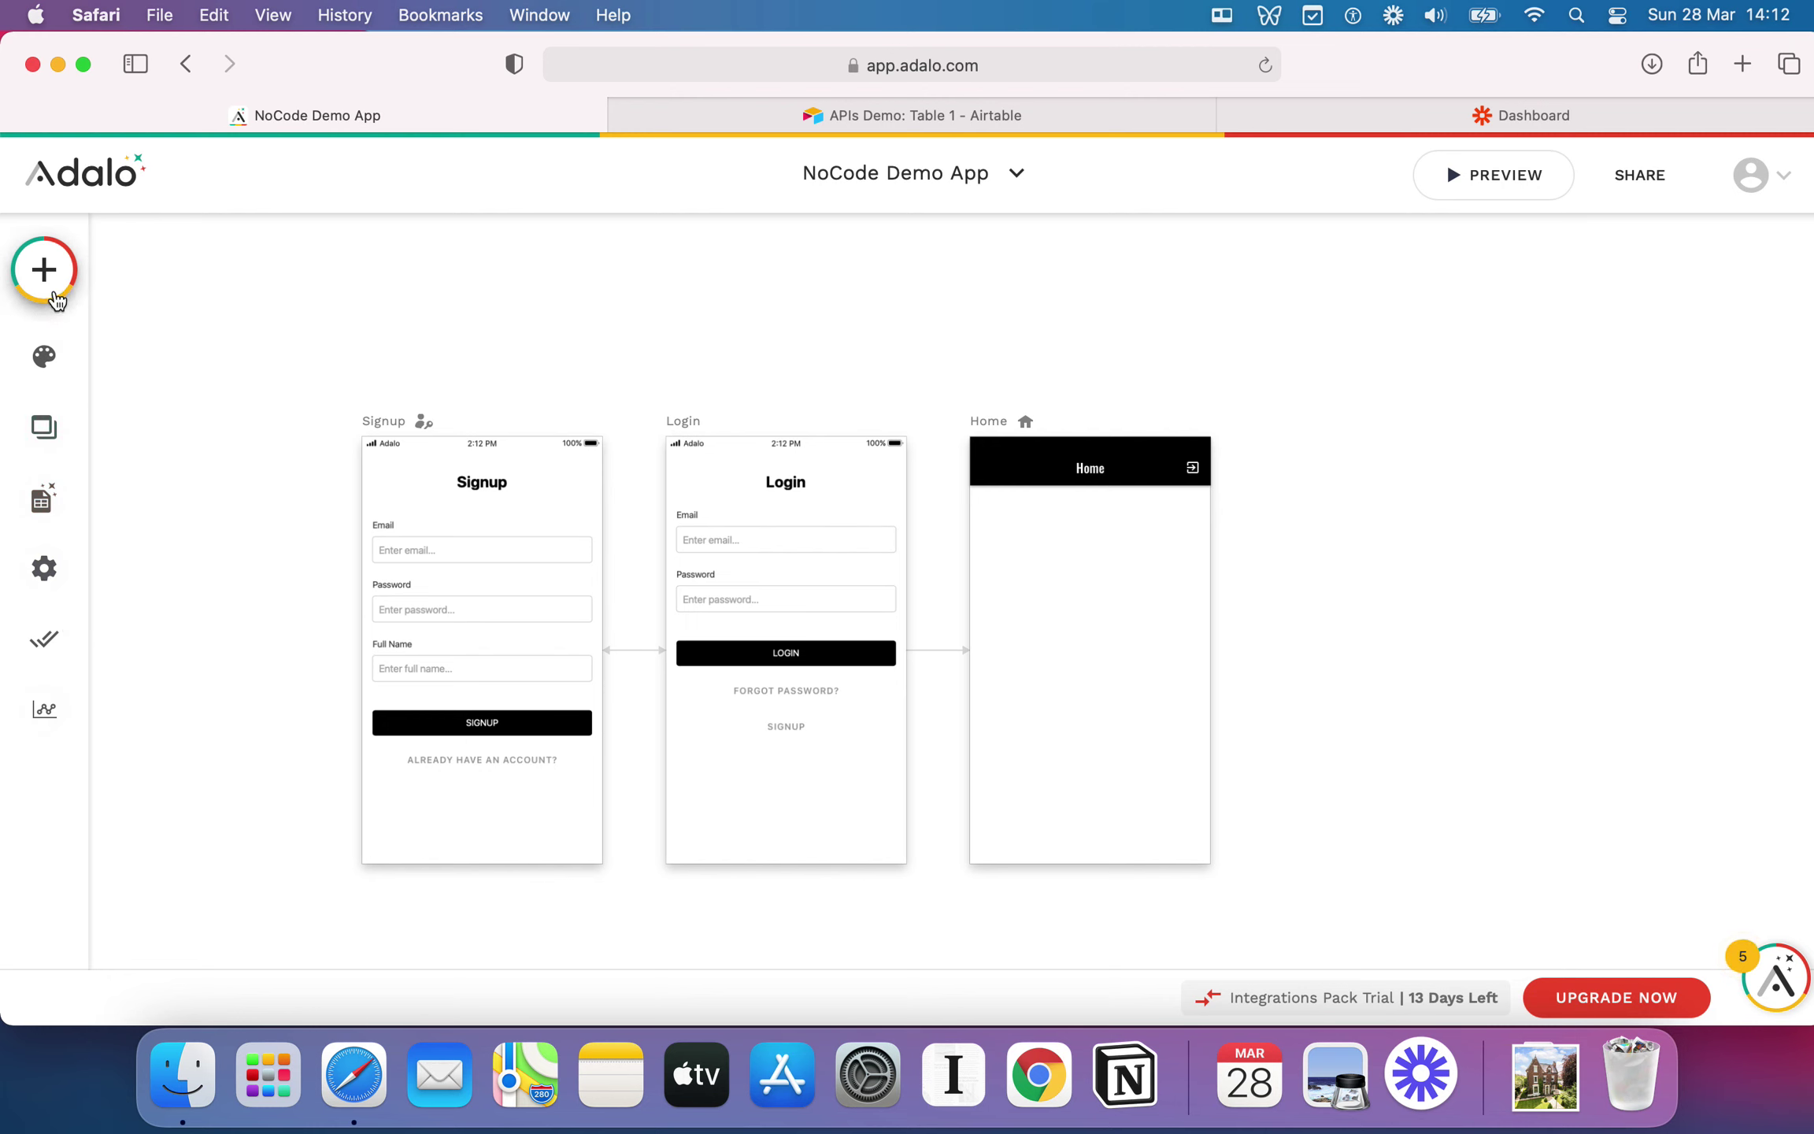
Step: Browse the Add Component list, then show the branding colours (primary #000000, secondary #FFC00E)
{"action": "left_click", "coordinate": [51, 298]}
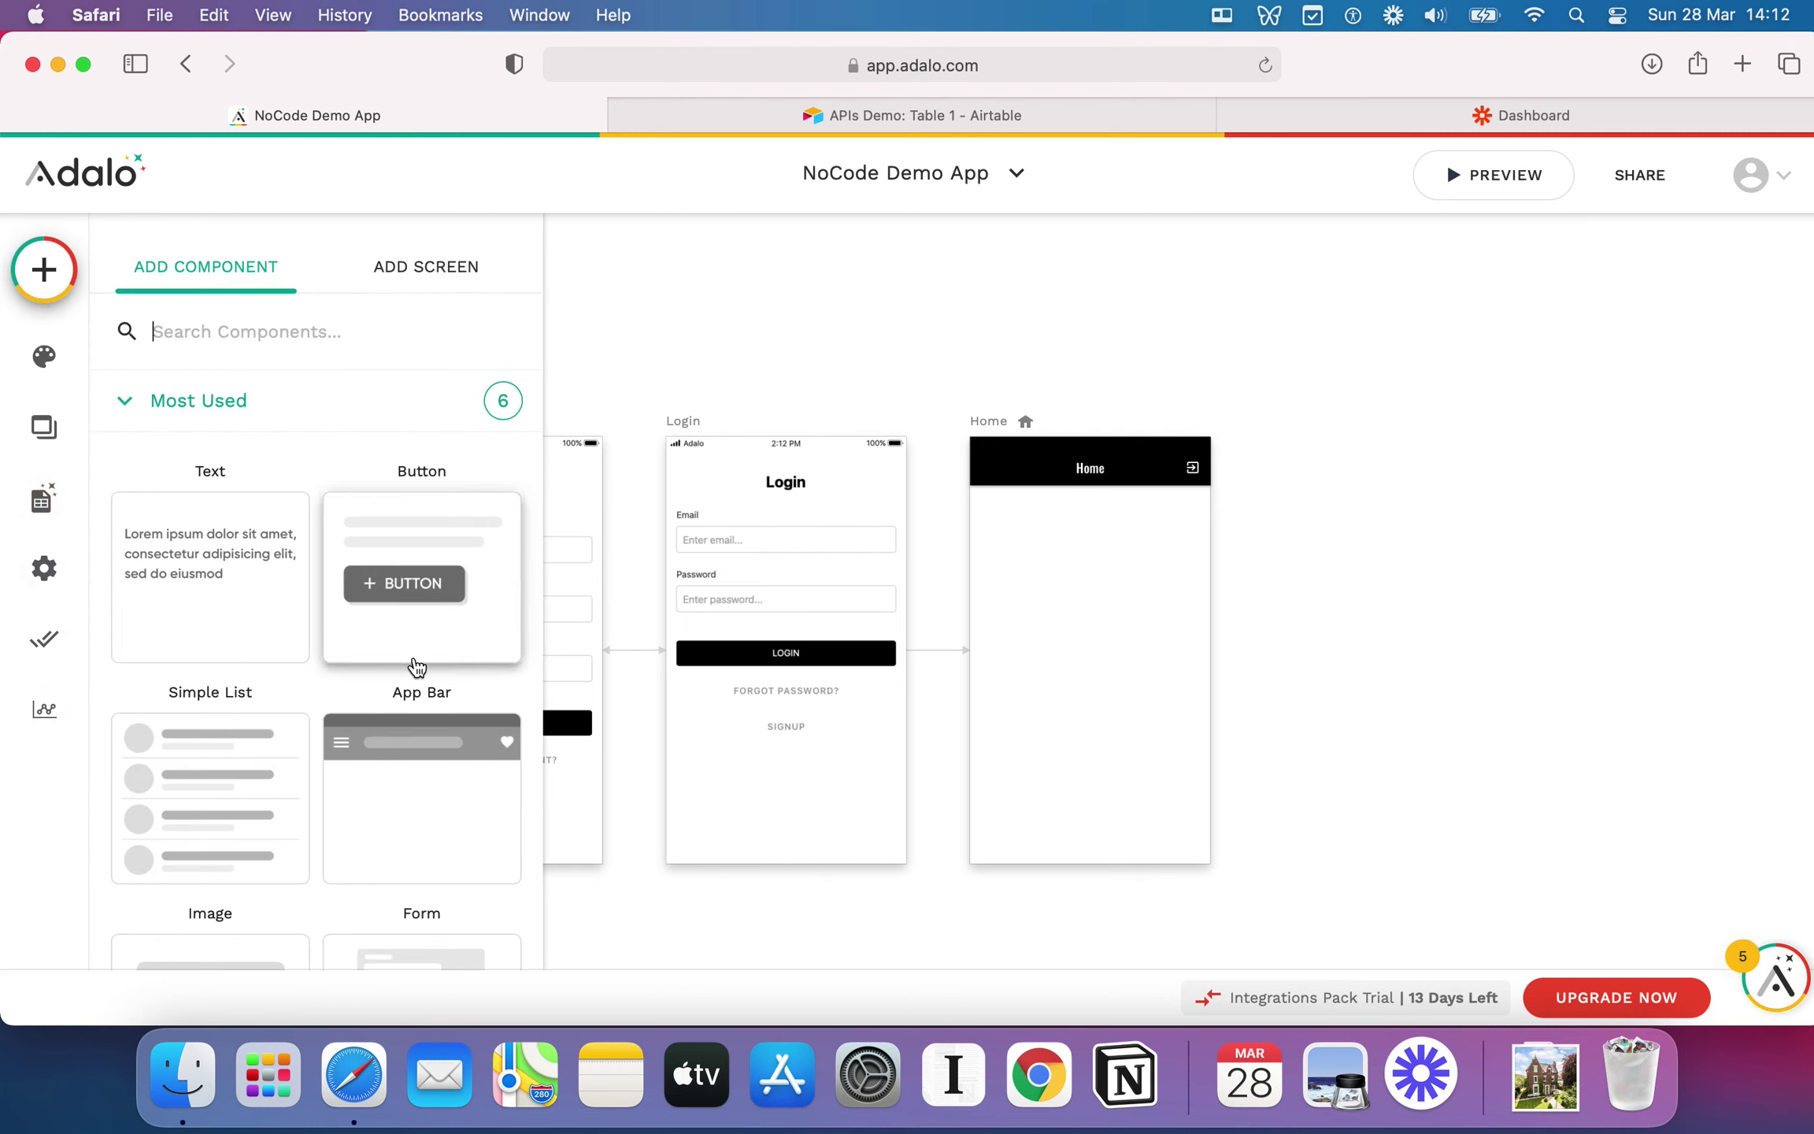
{"action": "scroll", "coordinate": [331, 756], "scroll_direction": "down", "scroll_amount": 2}
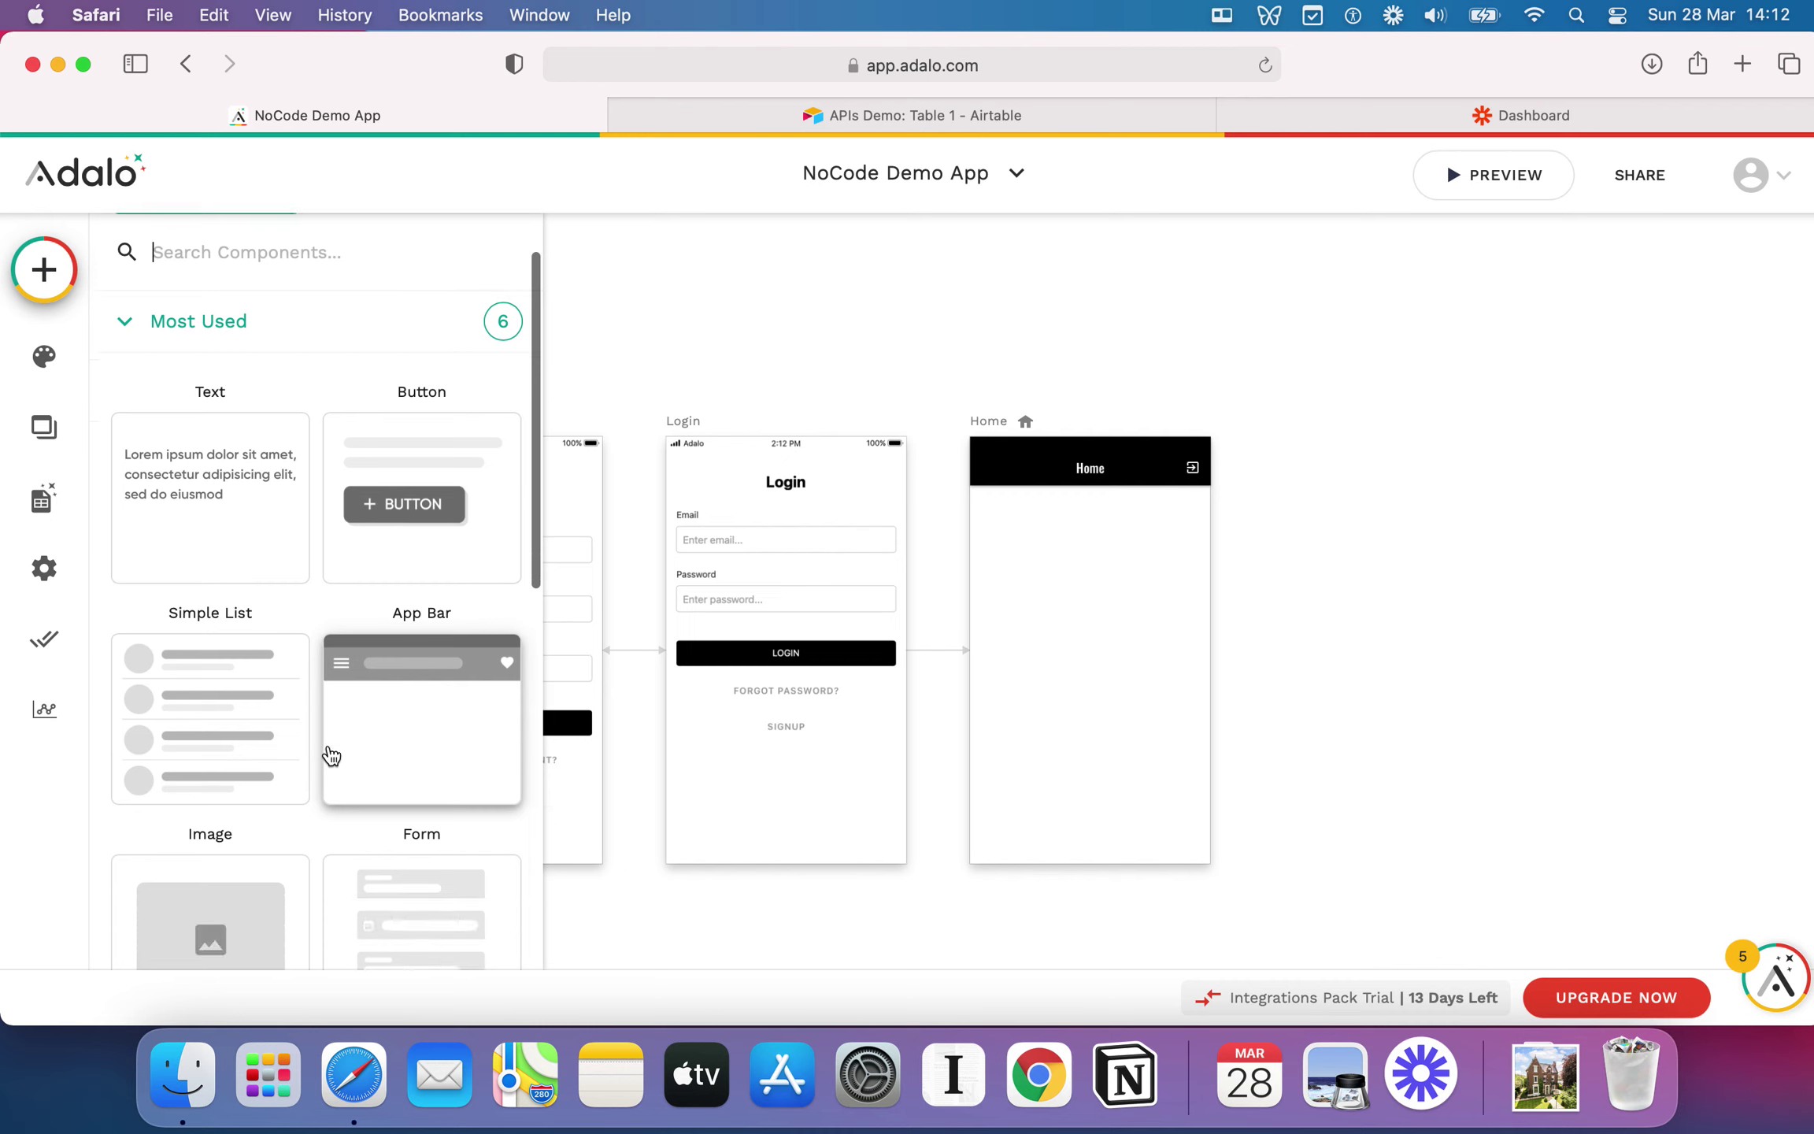
{"action": "scroll", "coordinate": [331, 753], "scroll_direction": "down", "scroll_amount": 1}
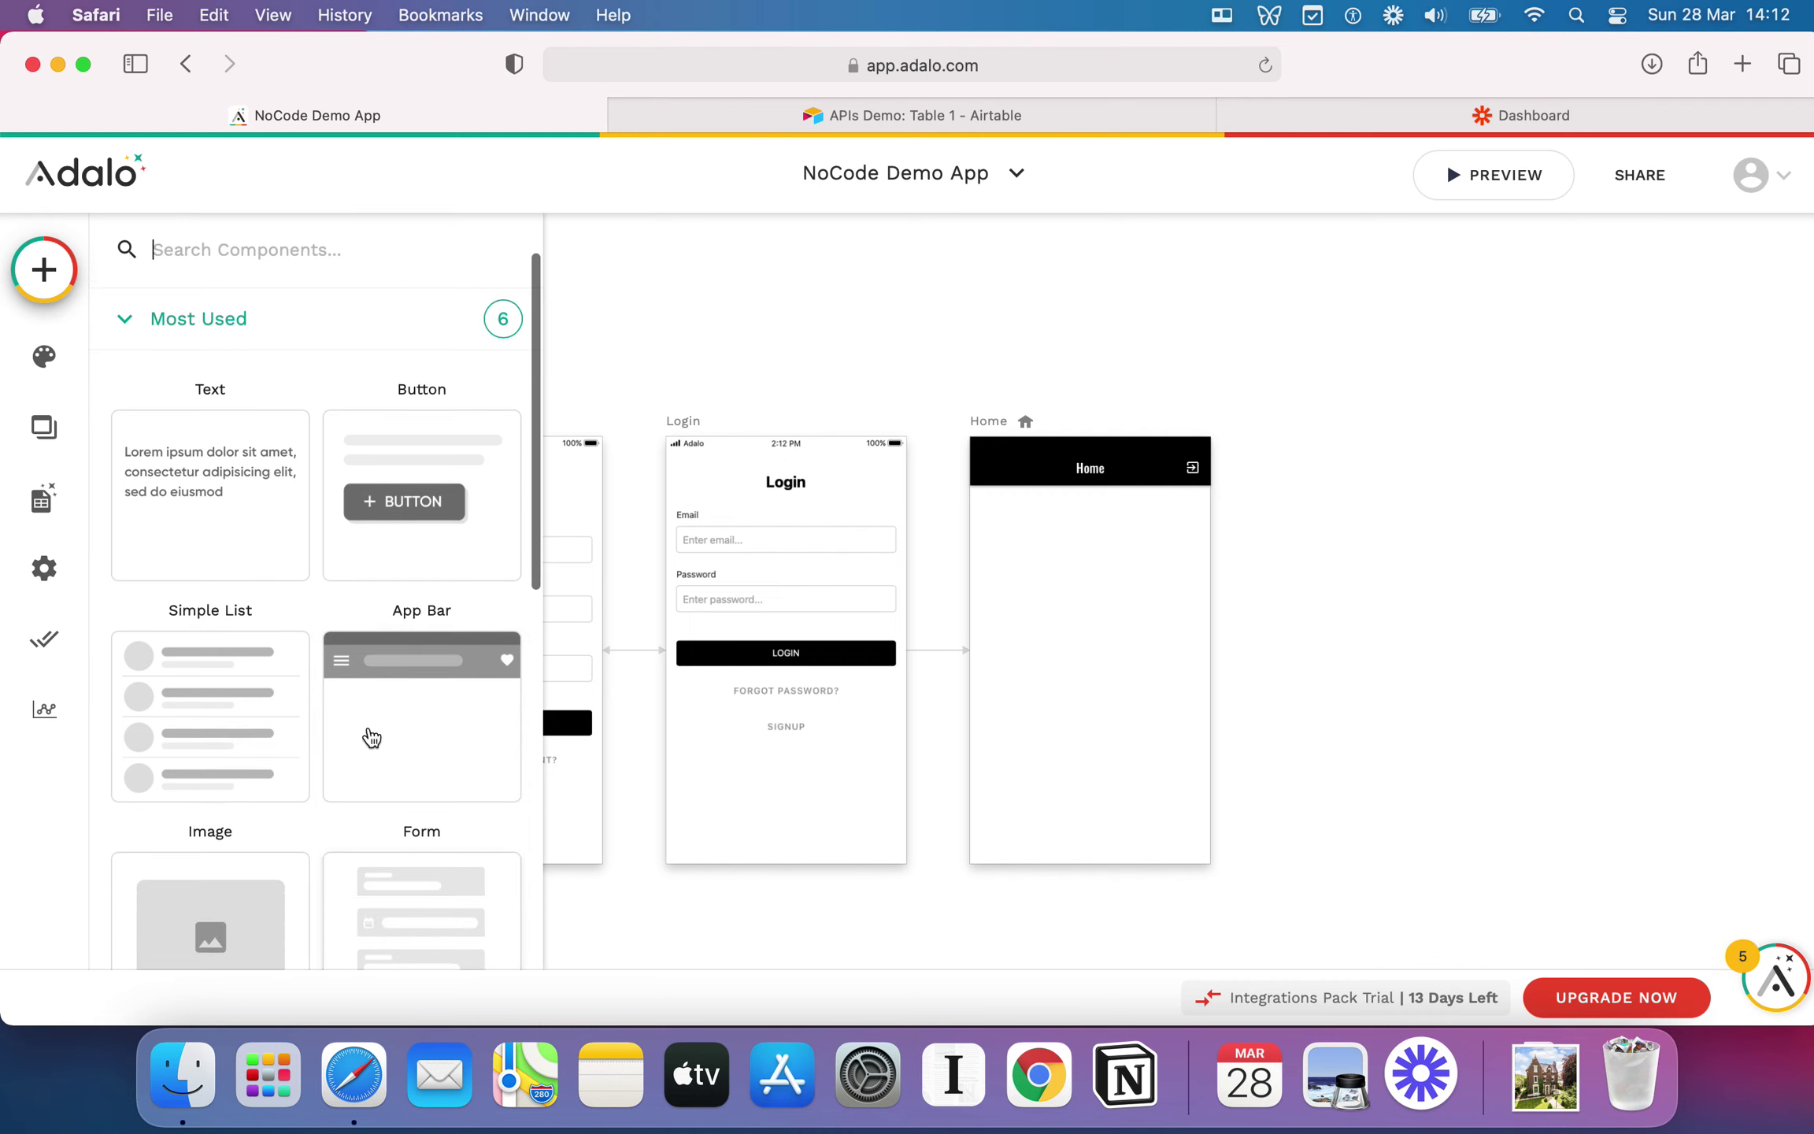
{"action": "scroll", "coordinate": [291, 602], "scroll_direction": "up", "scroll_amount": 2}
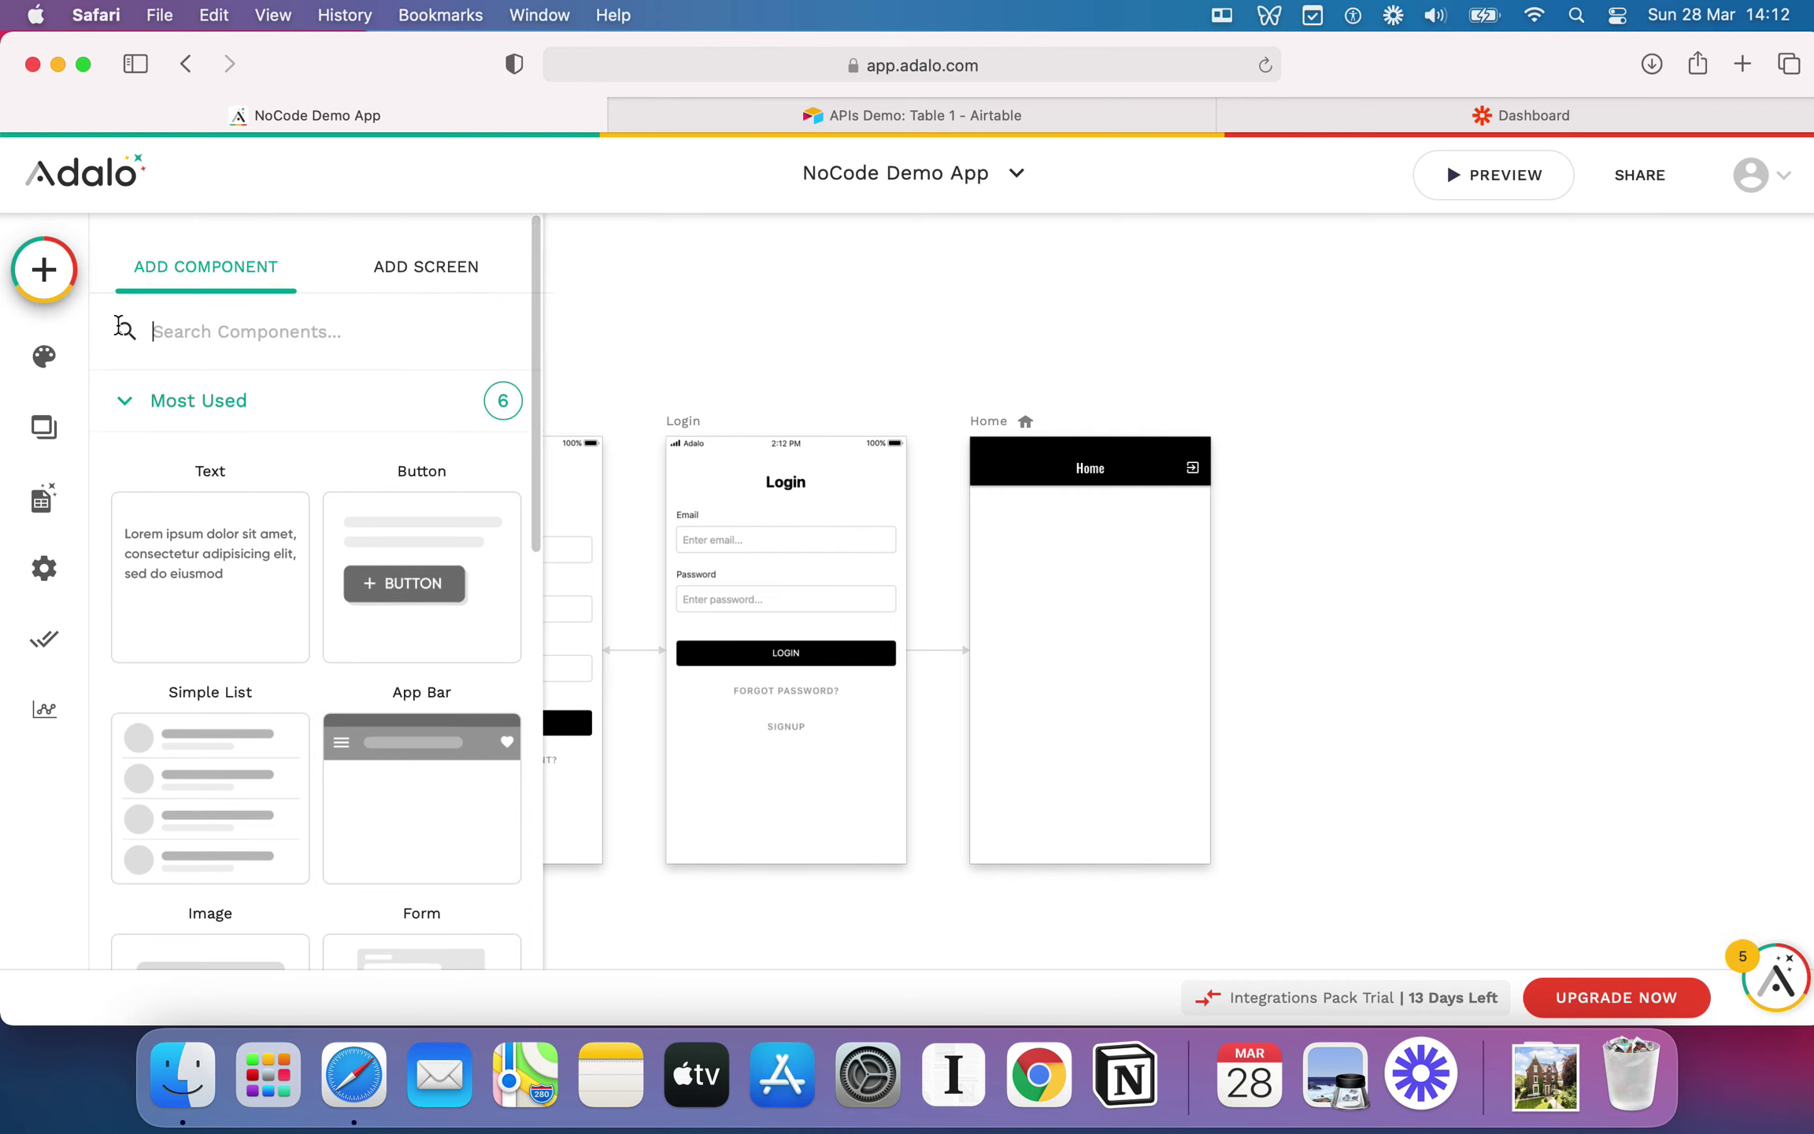
{"action": "left_click", "coordinate": [56, 356]}
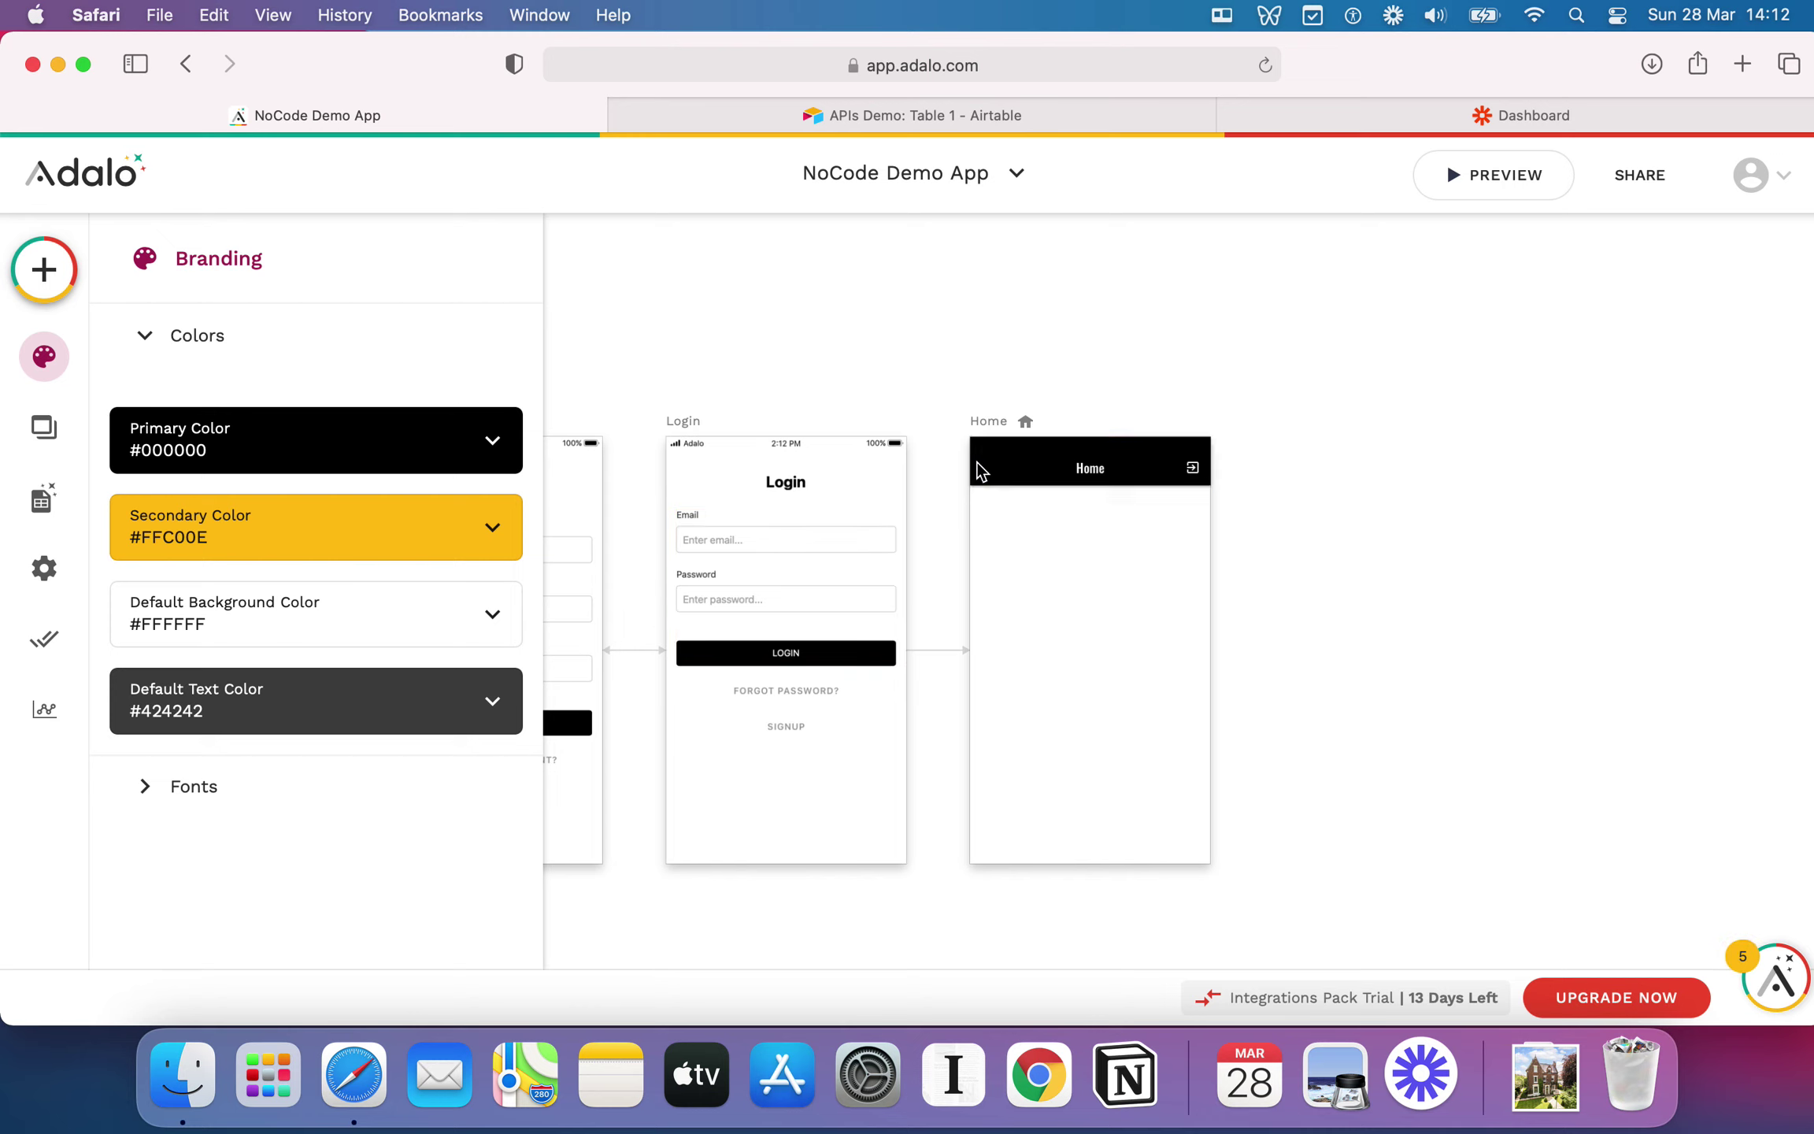
{"action": "left_click", "coordinate": [410, 465]}
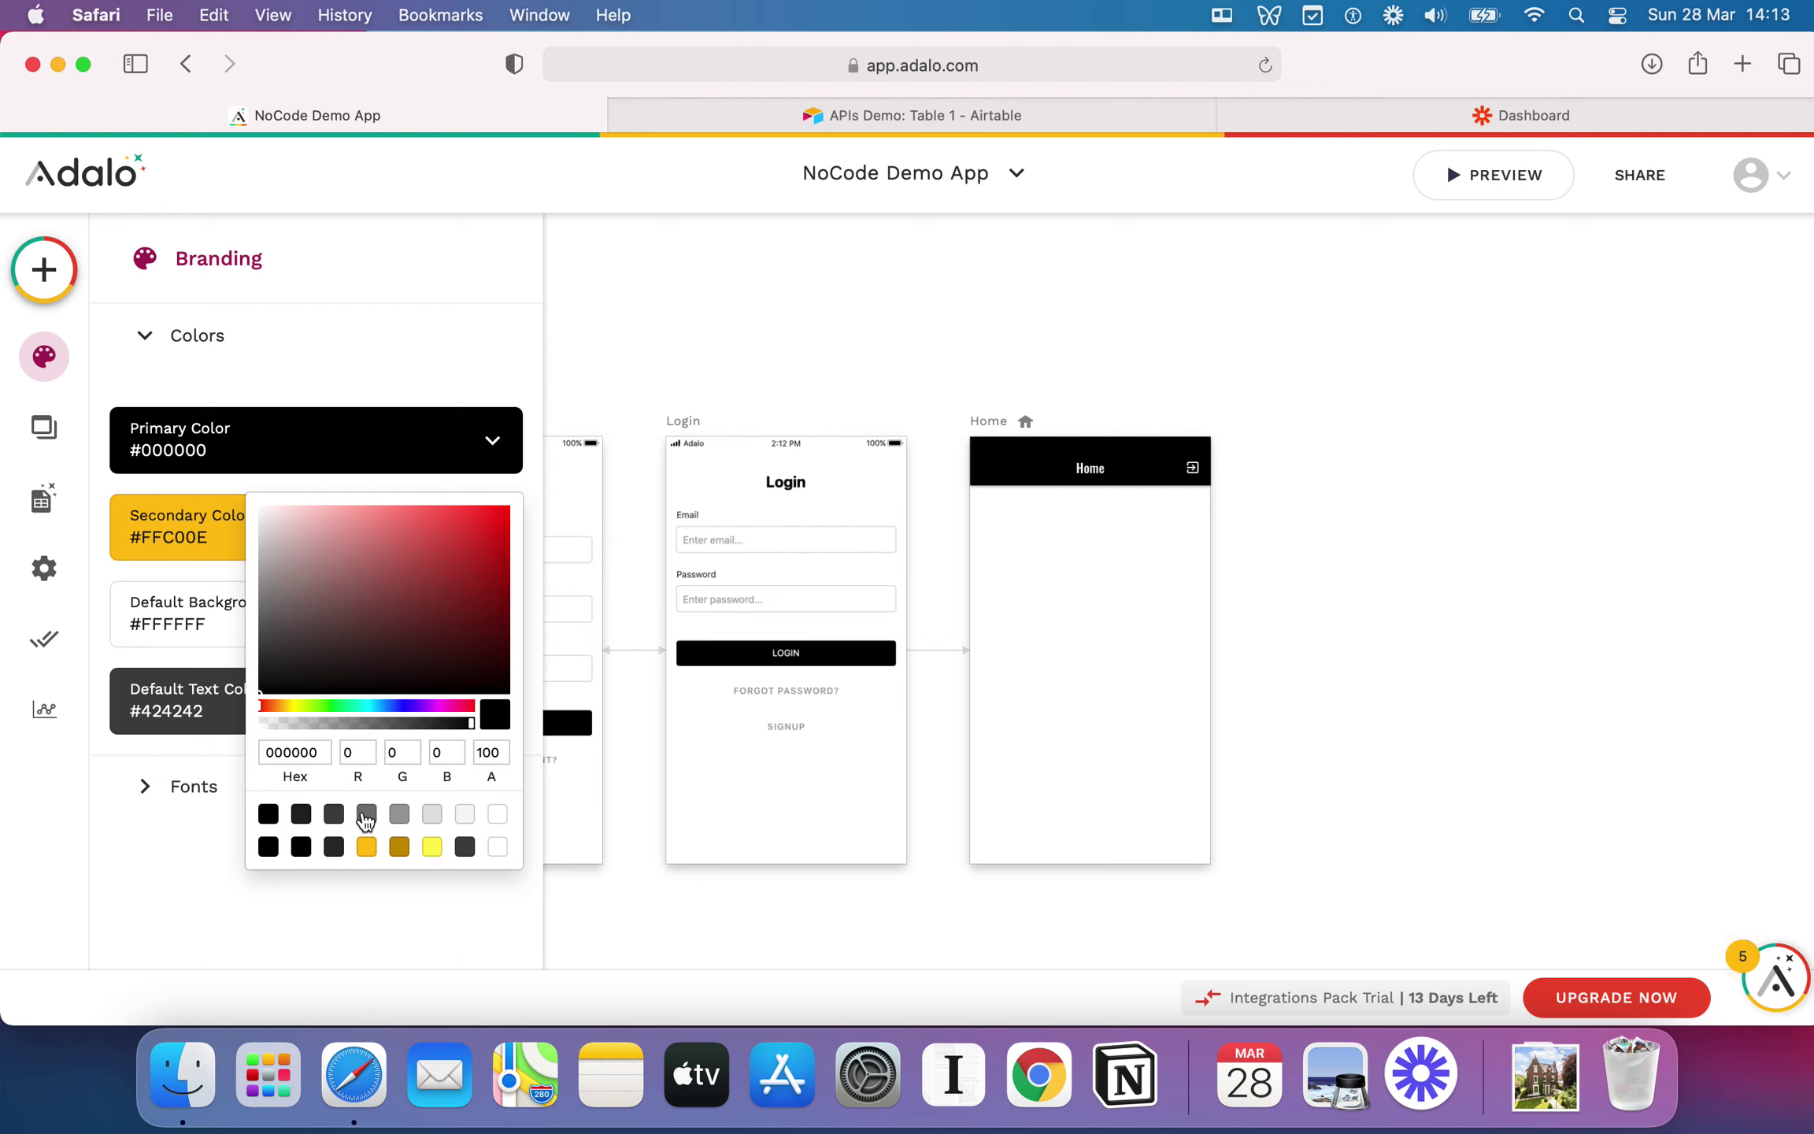
{"action": "left_click", "coordinate": [367, 847]}
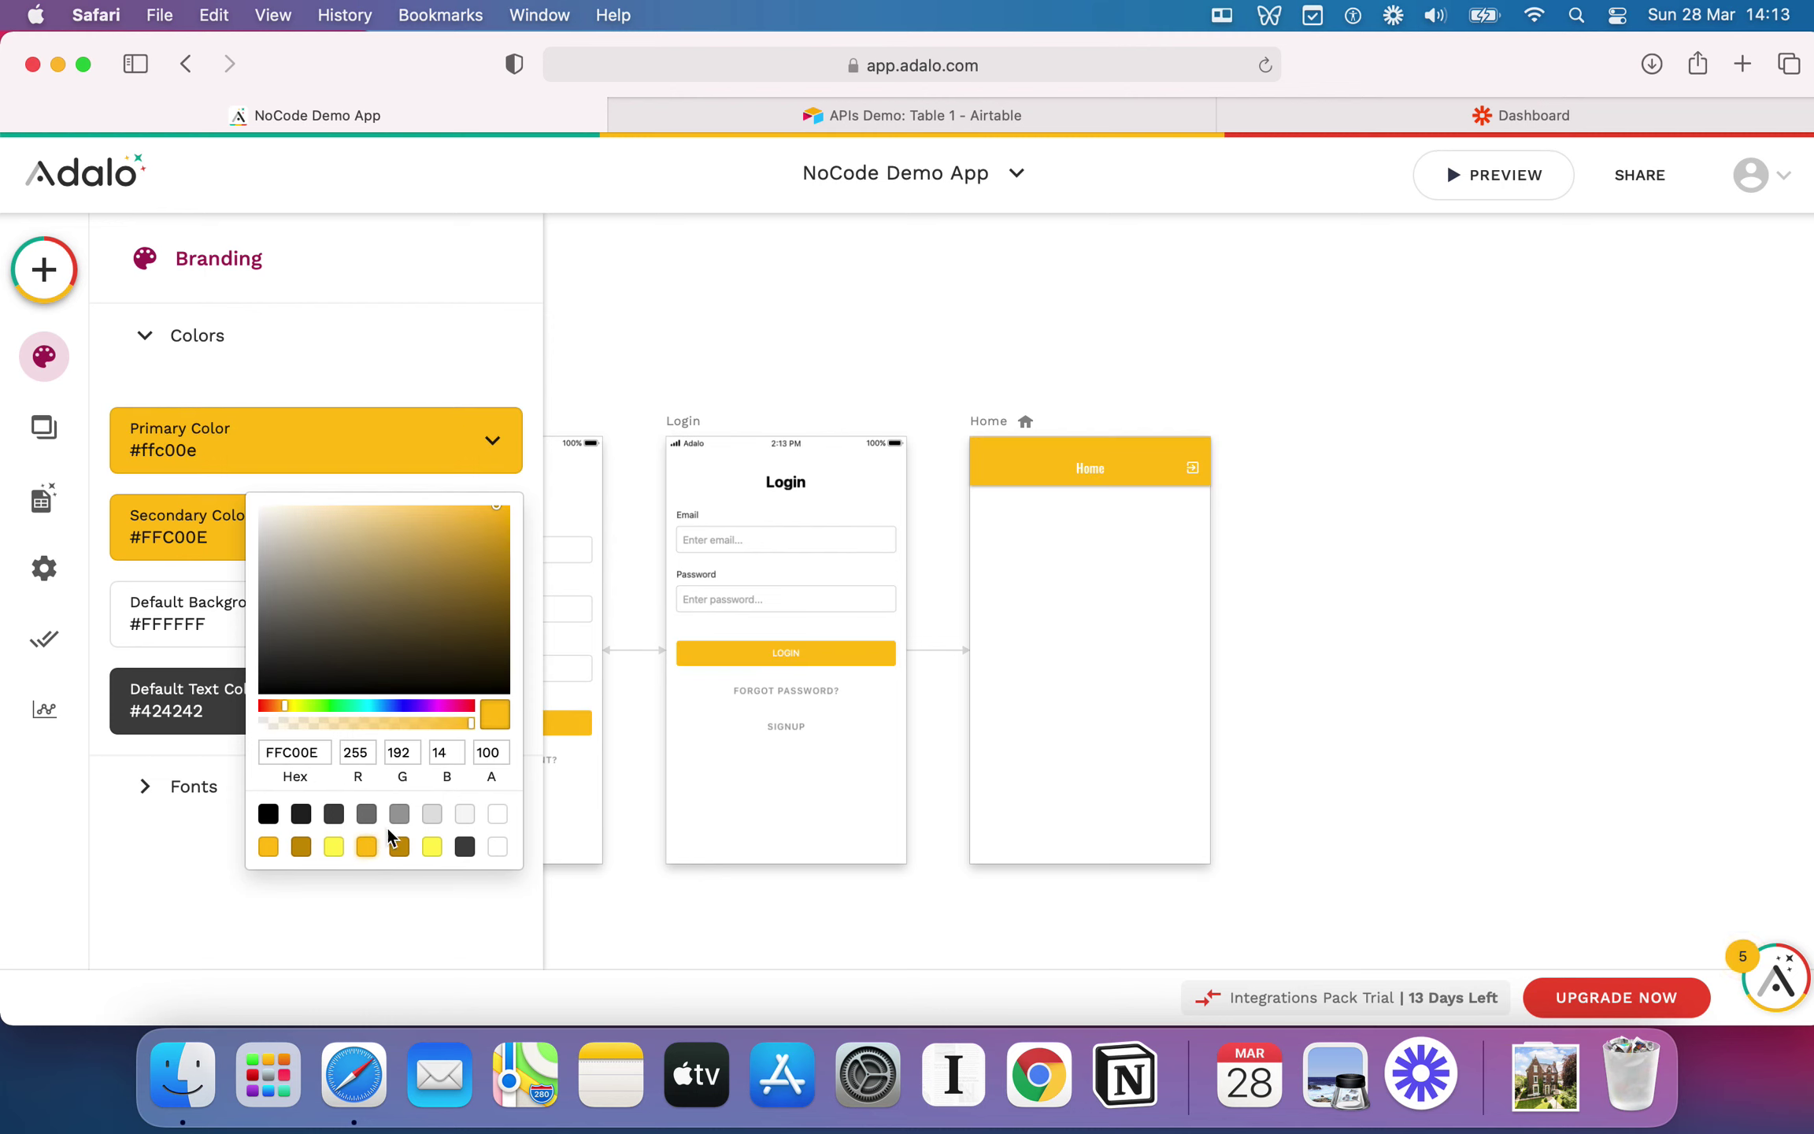
{"action": "left_click", "coordinate": [269, 816]}
{"action": "left_click", "coordinate": [358, 358]}
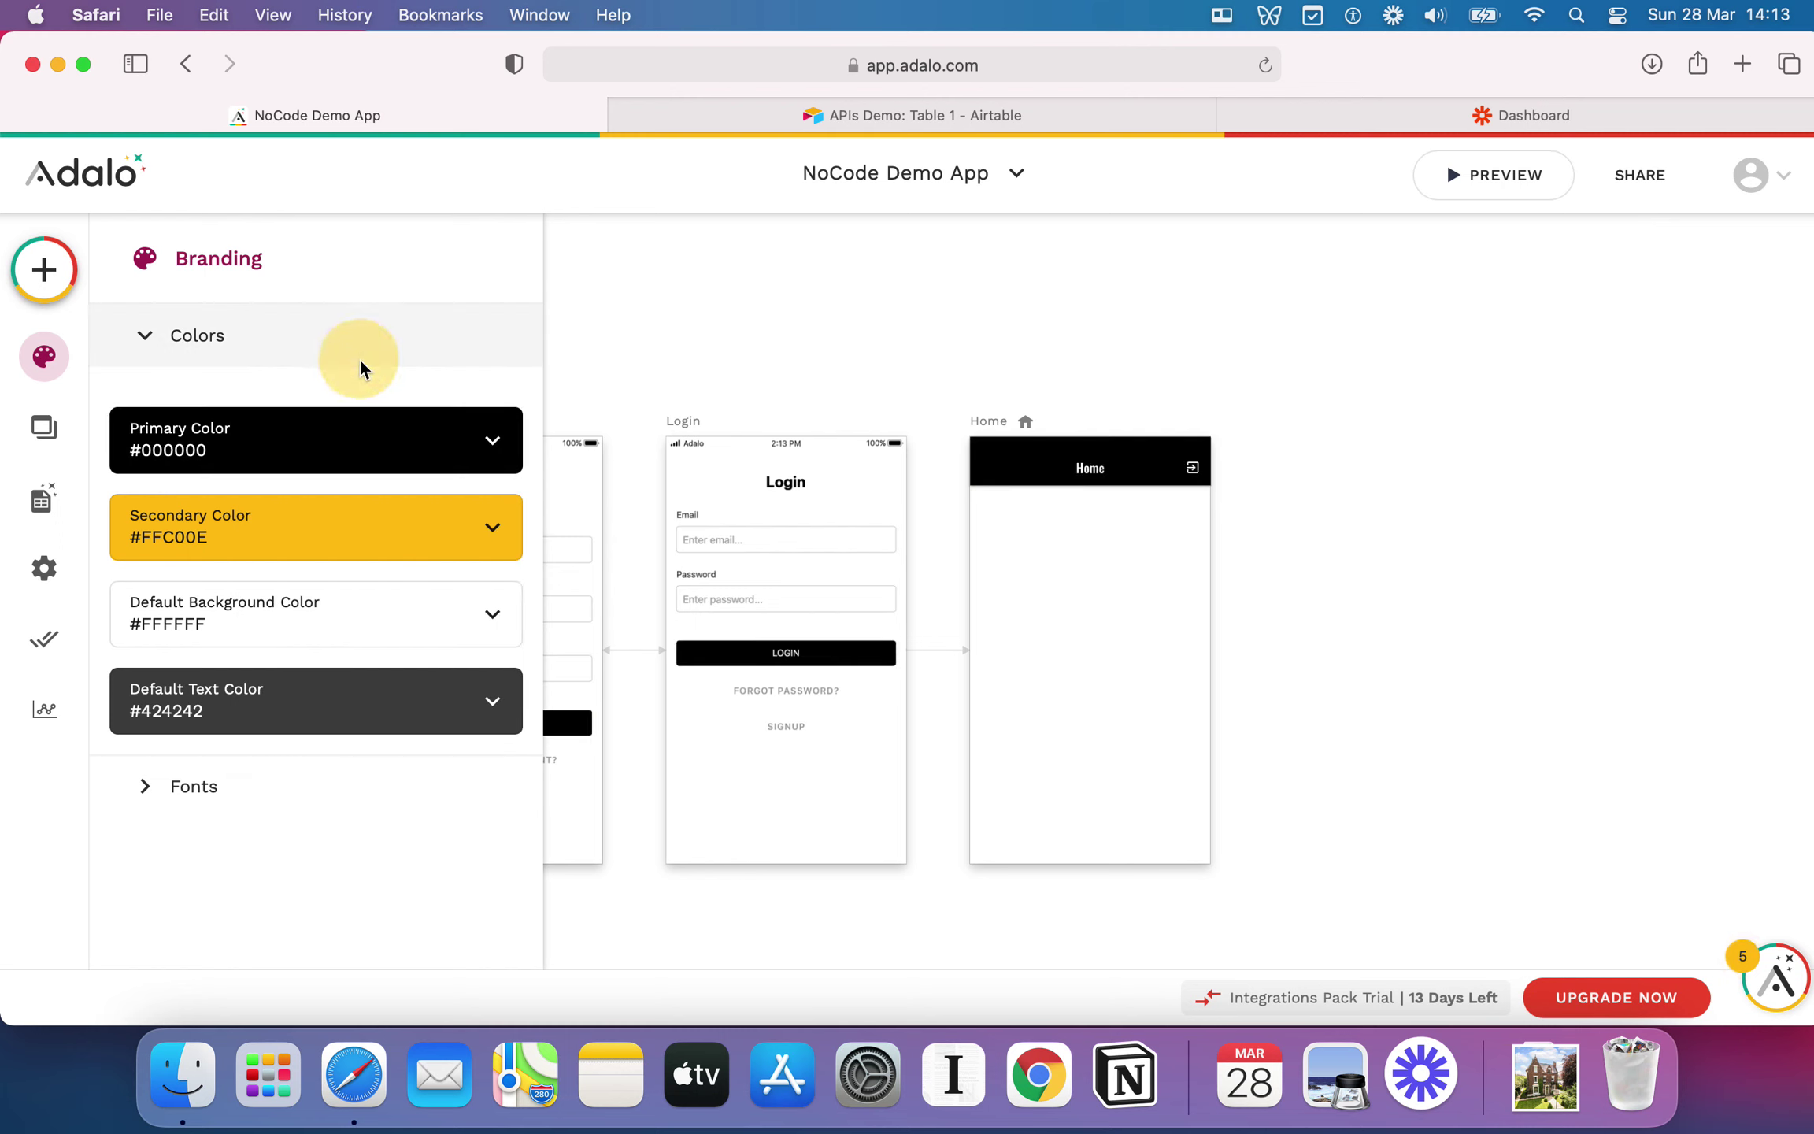
{"action": "left_click", "coordinate": [197, 787]}
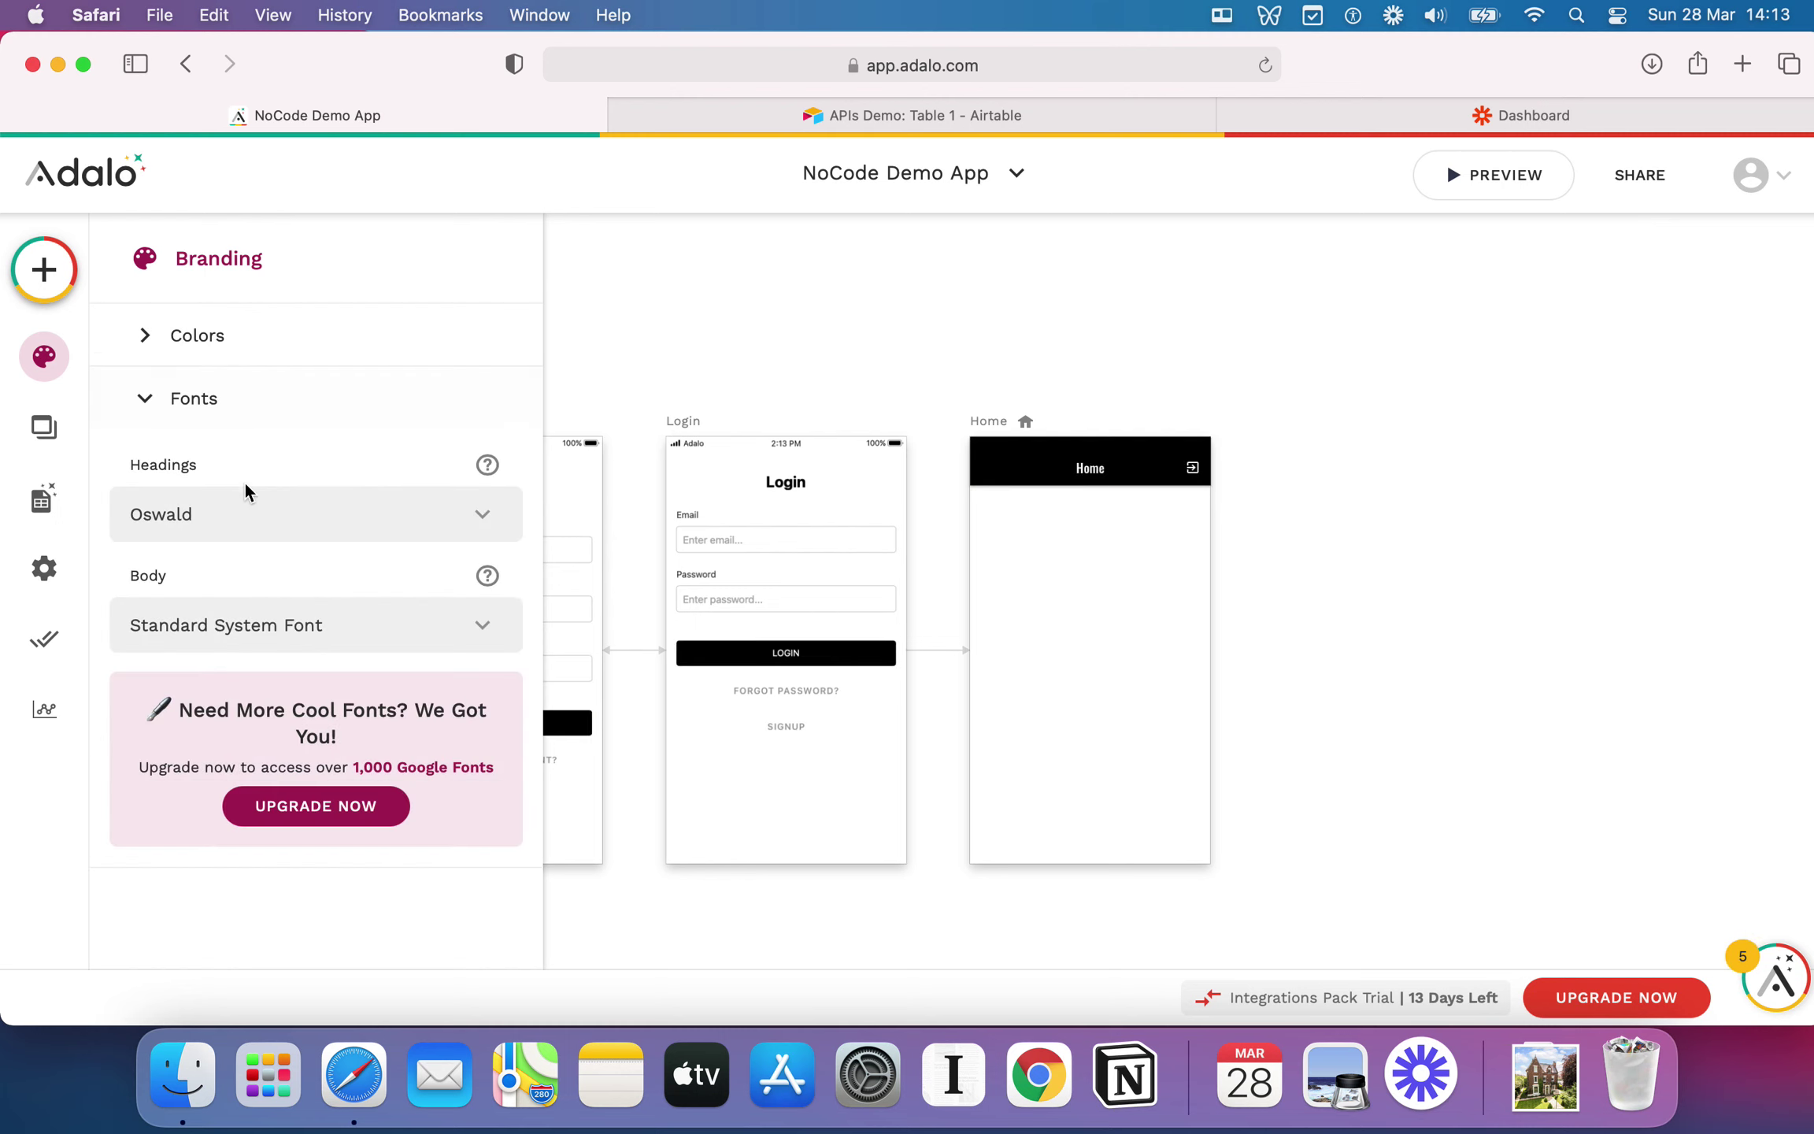
{"action": "left_click", "coordinate": [182, 398]}
{"action": "left_click", "coordinate": [44, 427]}
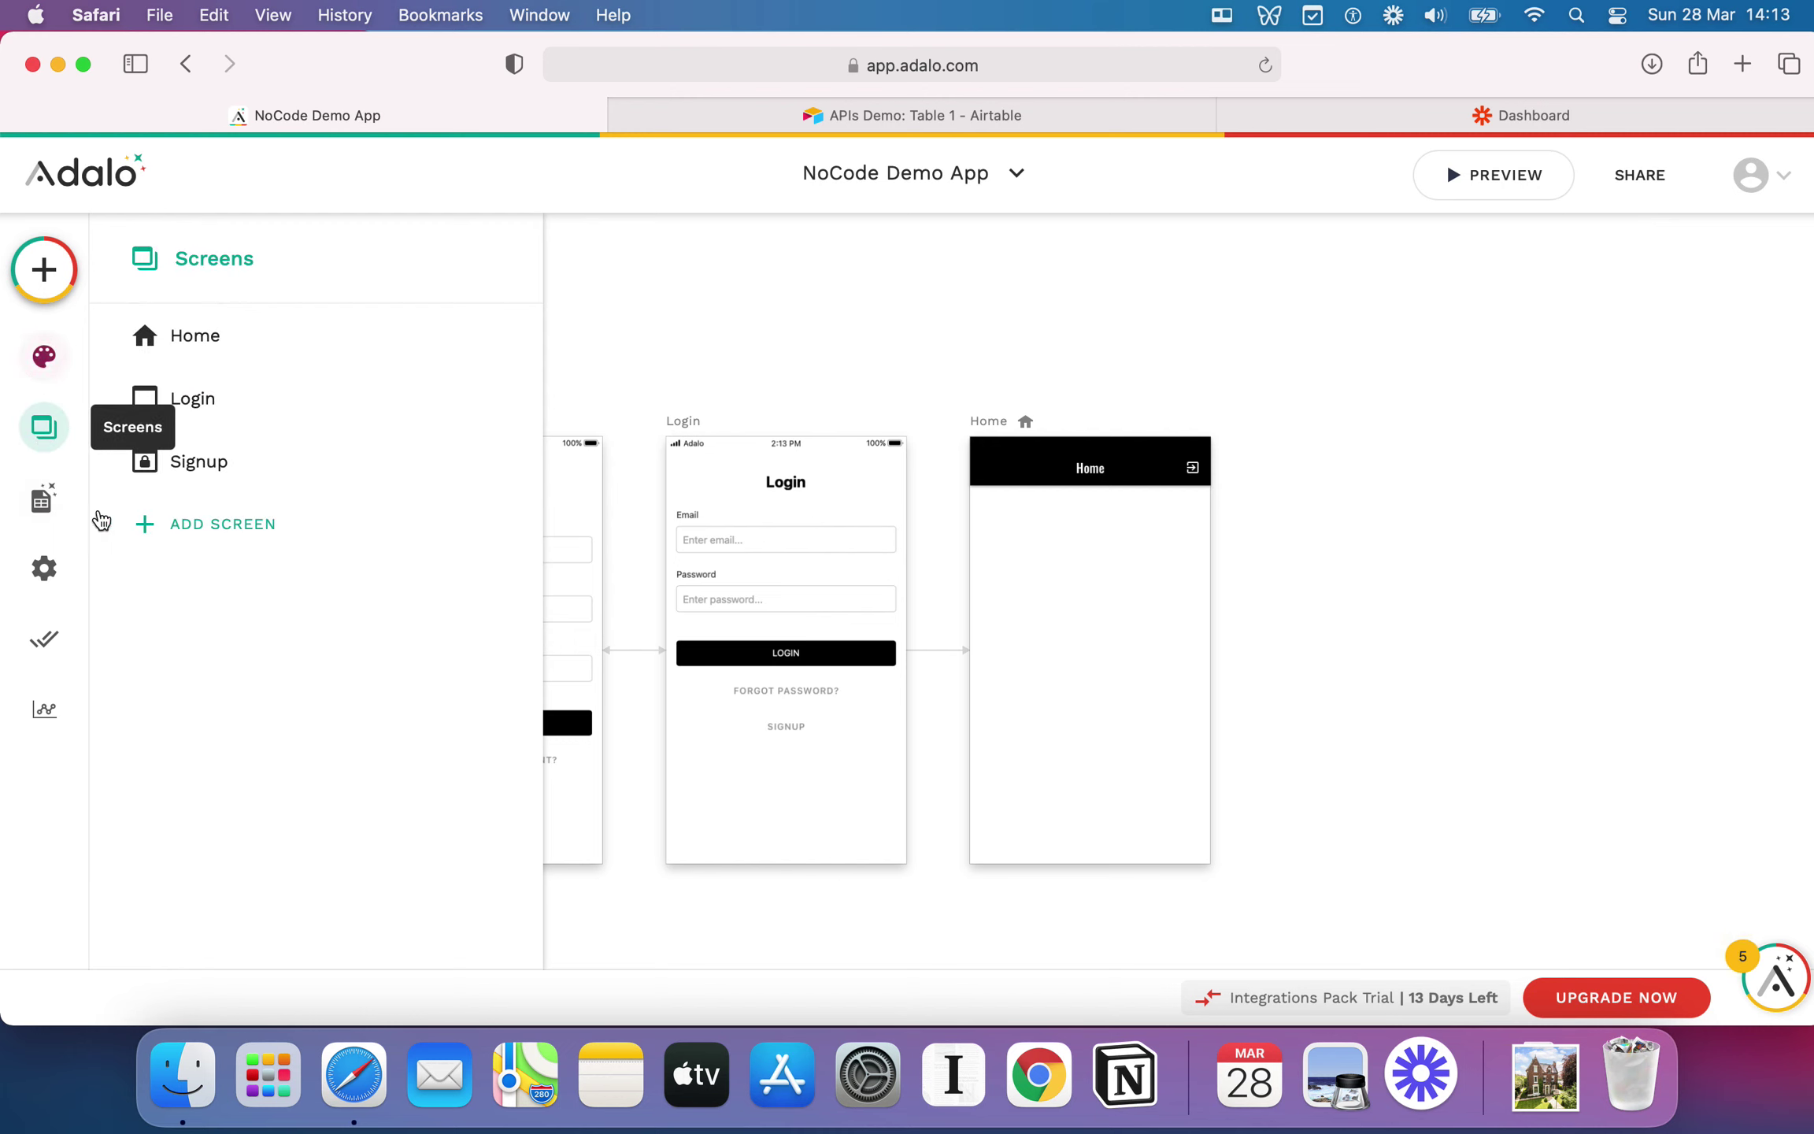
{"action": "left_click", "coordinate": [63, 512]}
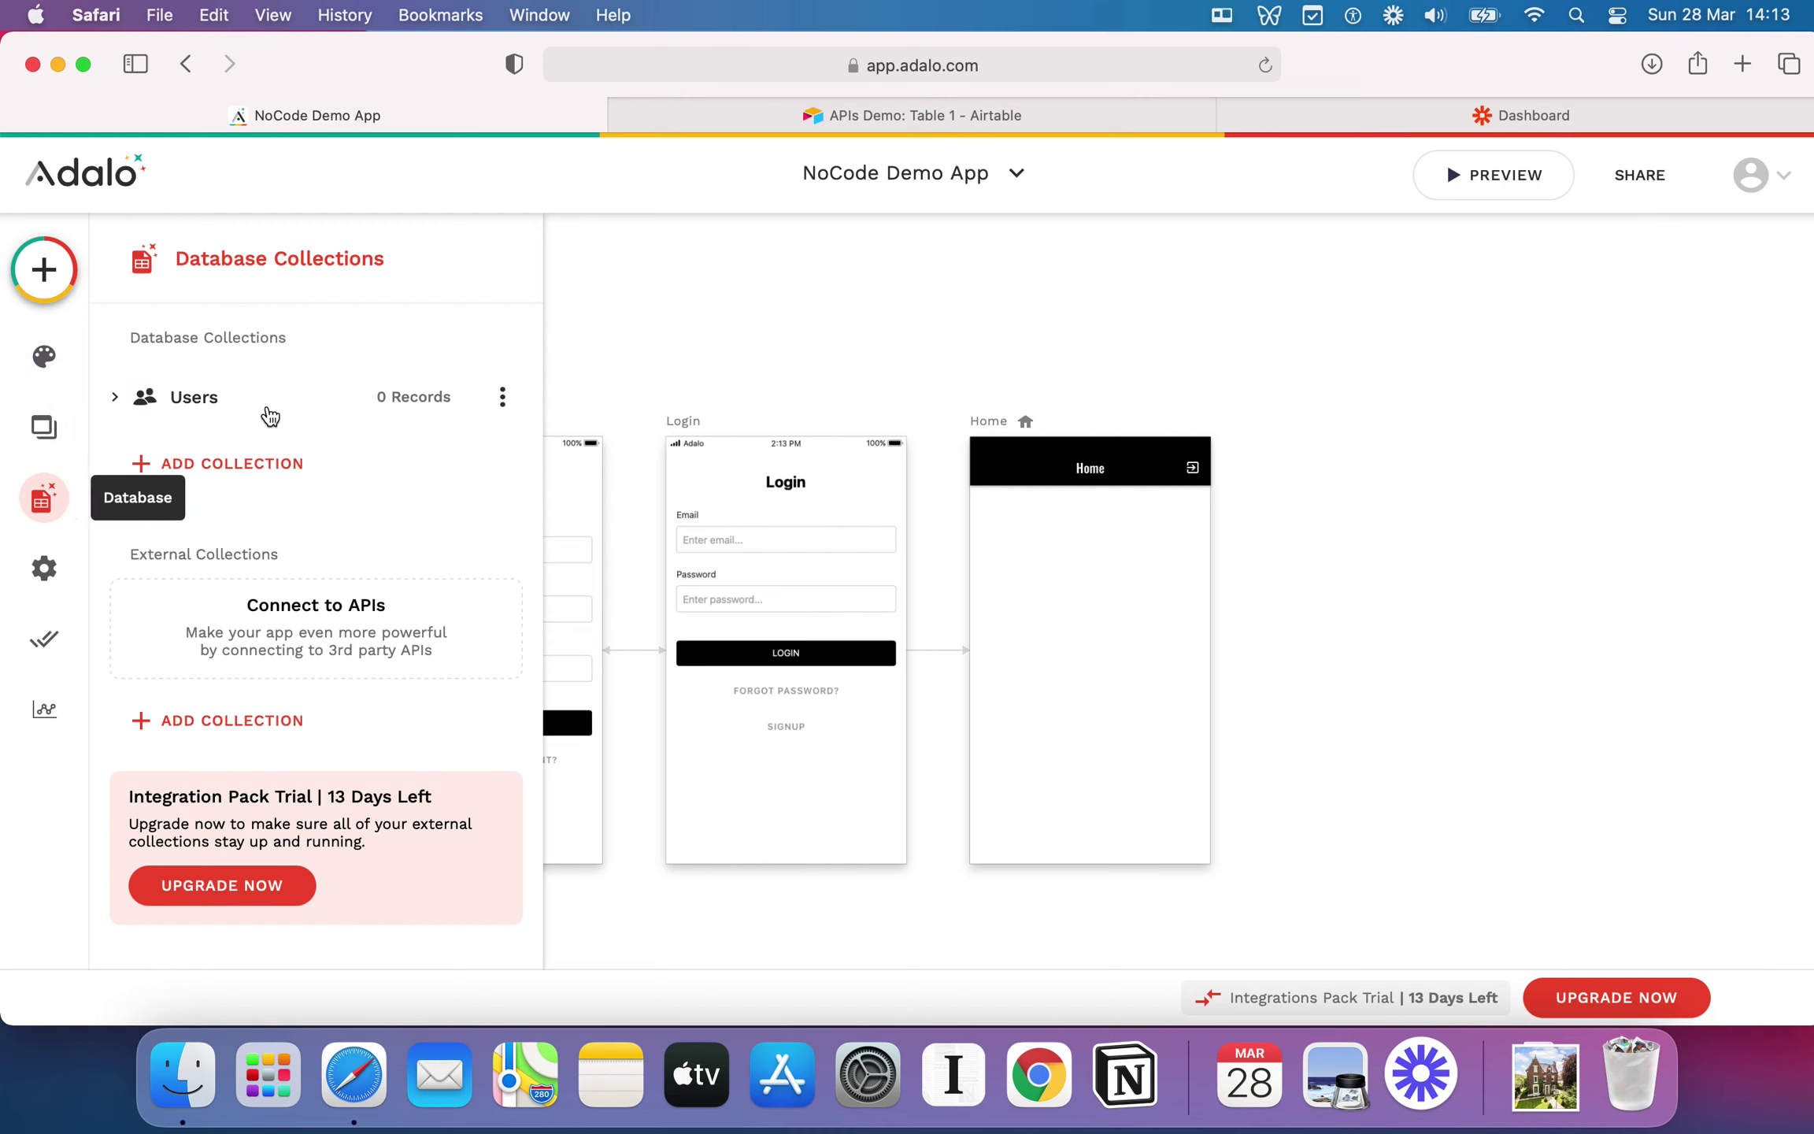
{"action": "left_click", "coordinate": [44, 568]}
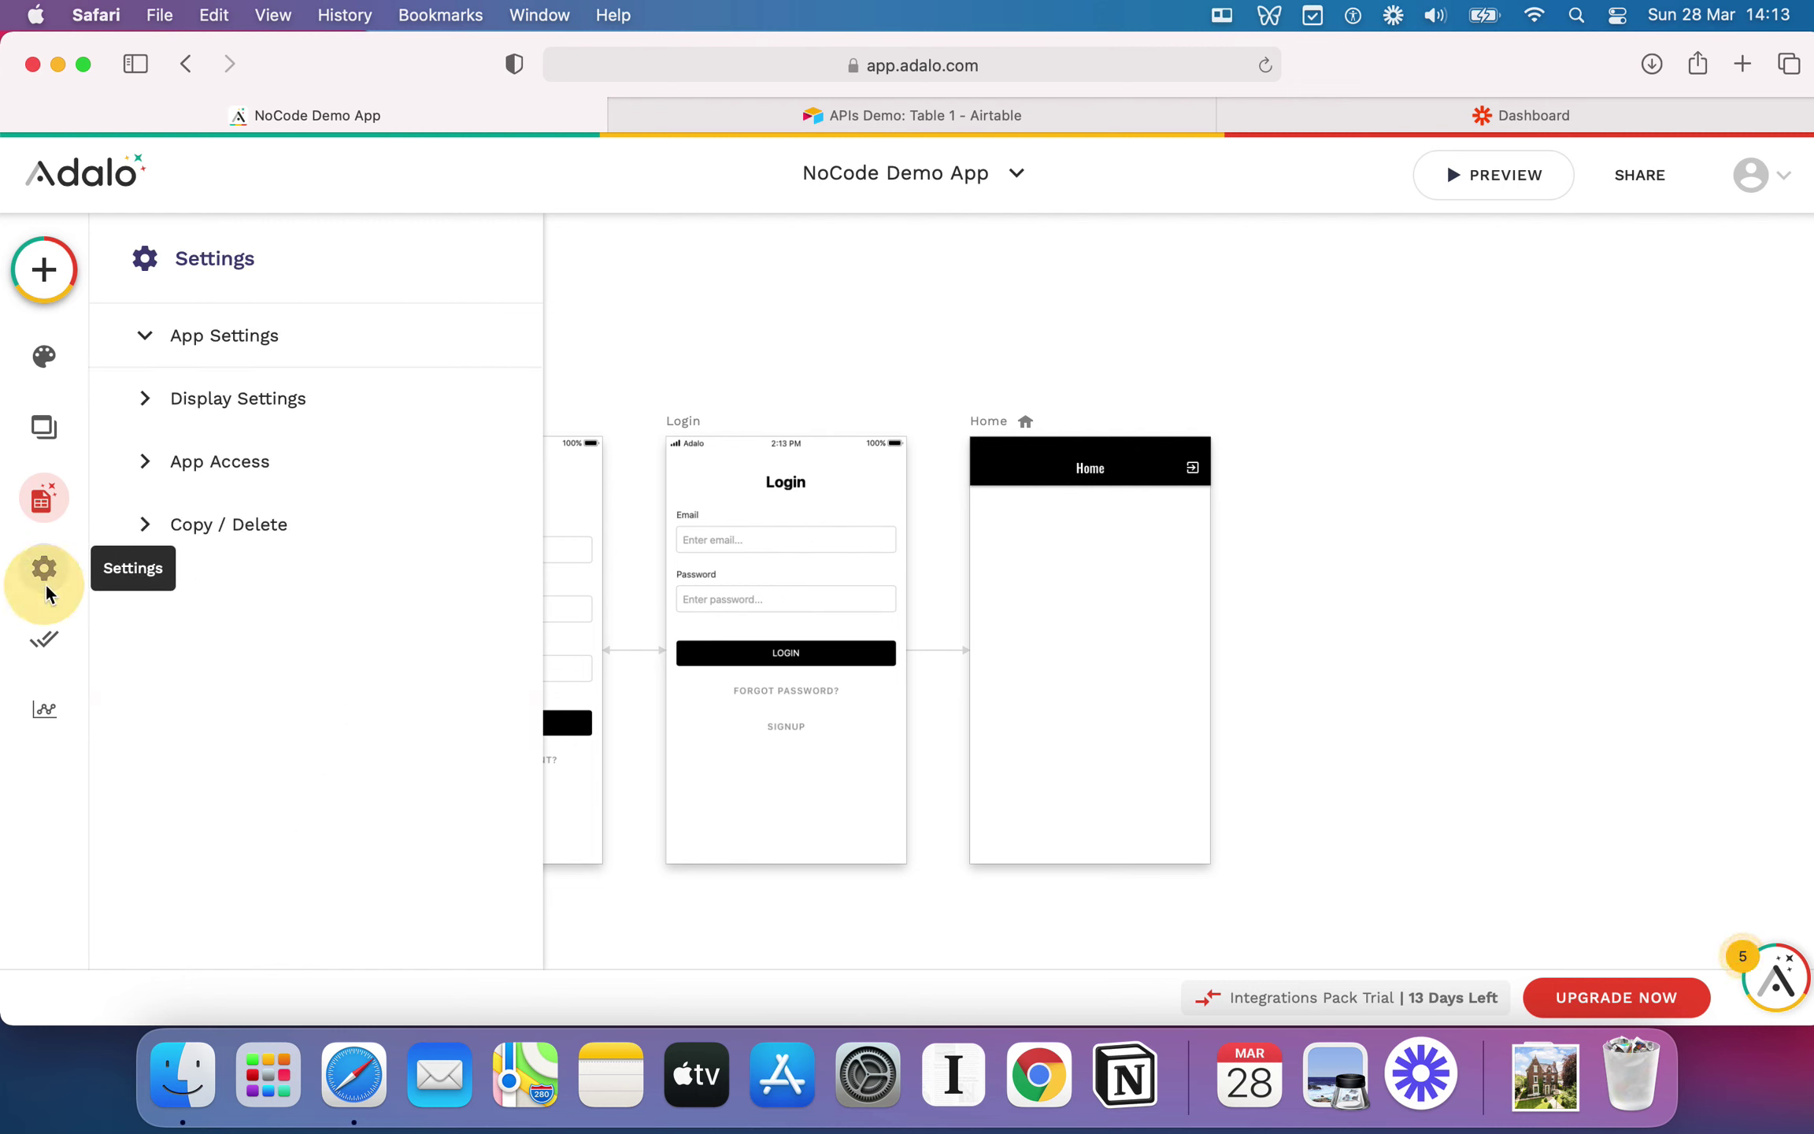
{"action": "scroll", "coordinate": [299, 711], "scroll_direction": "down", "scroll_amount": 5}
{"action": "scroll", "coordinate": [299, 711], "scroll_direction": "down", "scroll_amount": 3}
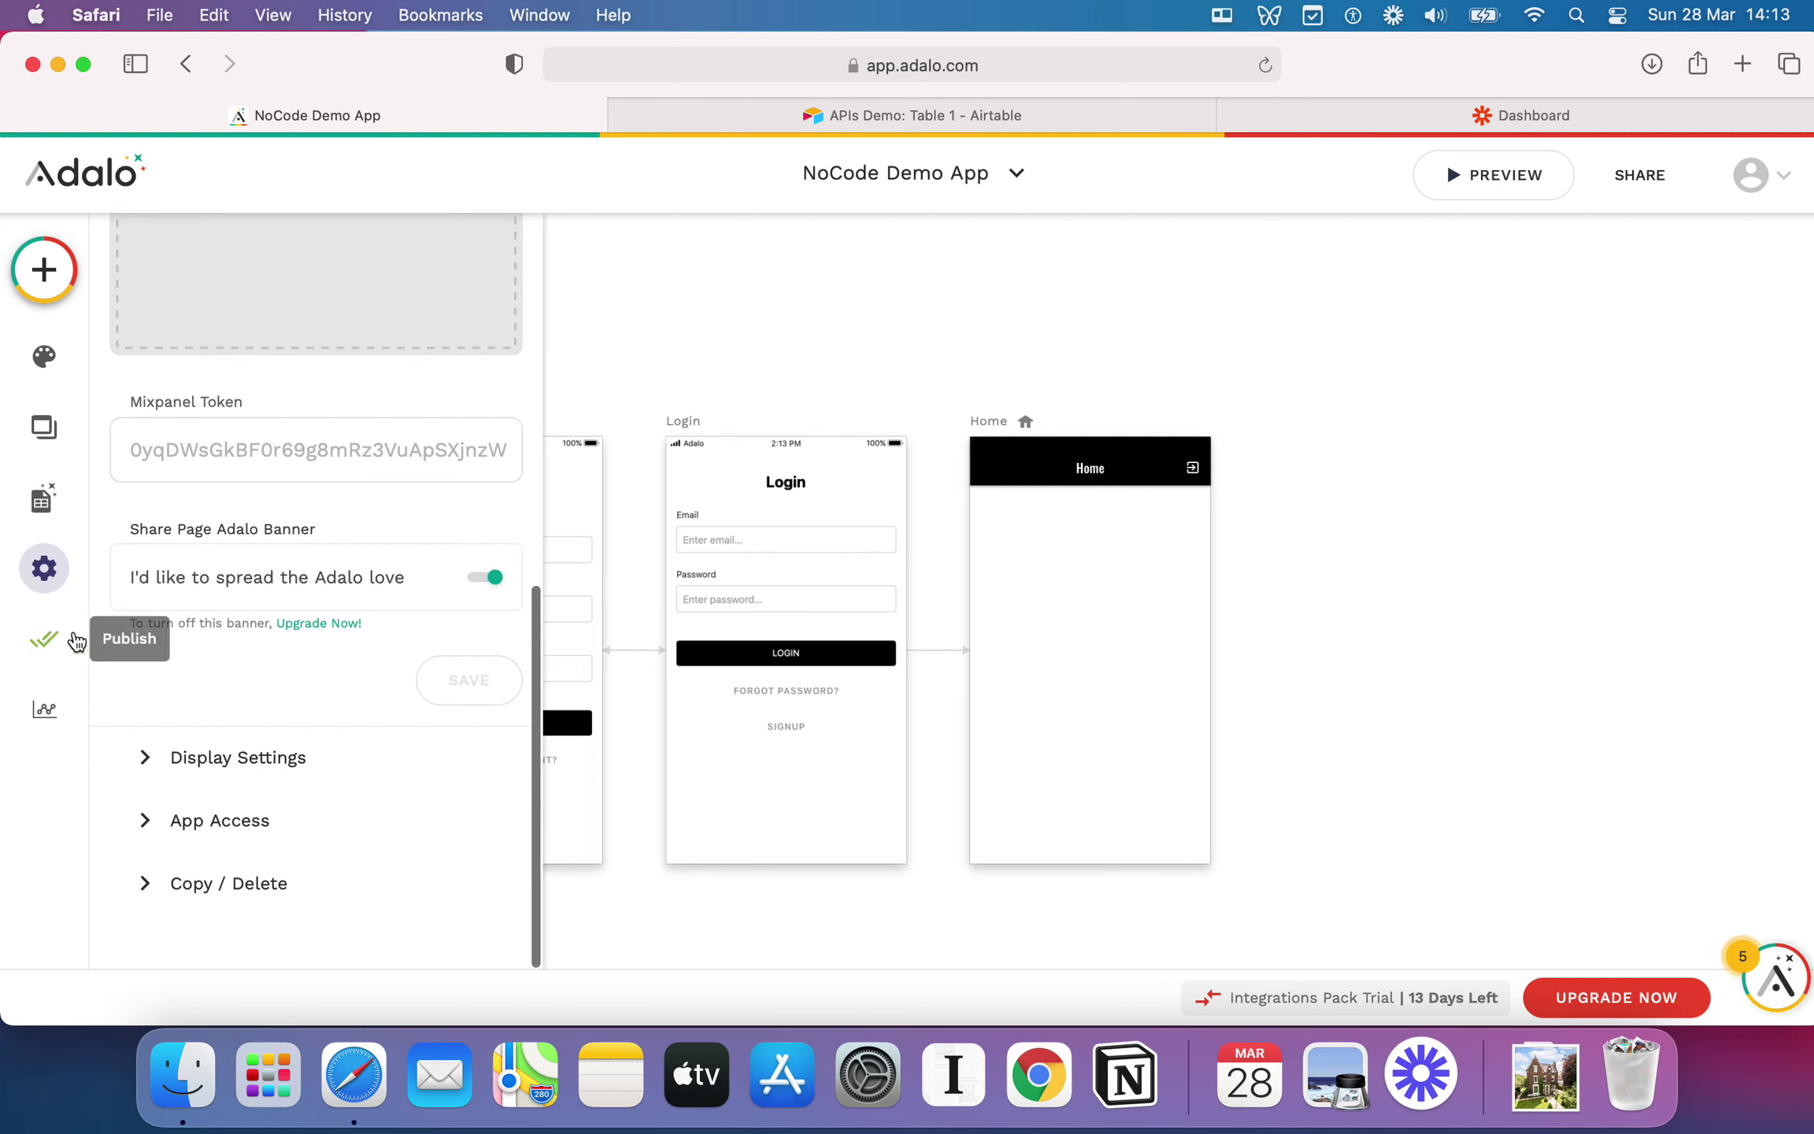
{"action": "left_click", "coordinate": [44, 639]}
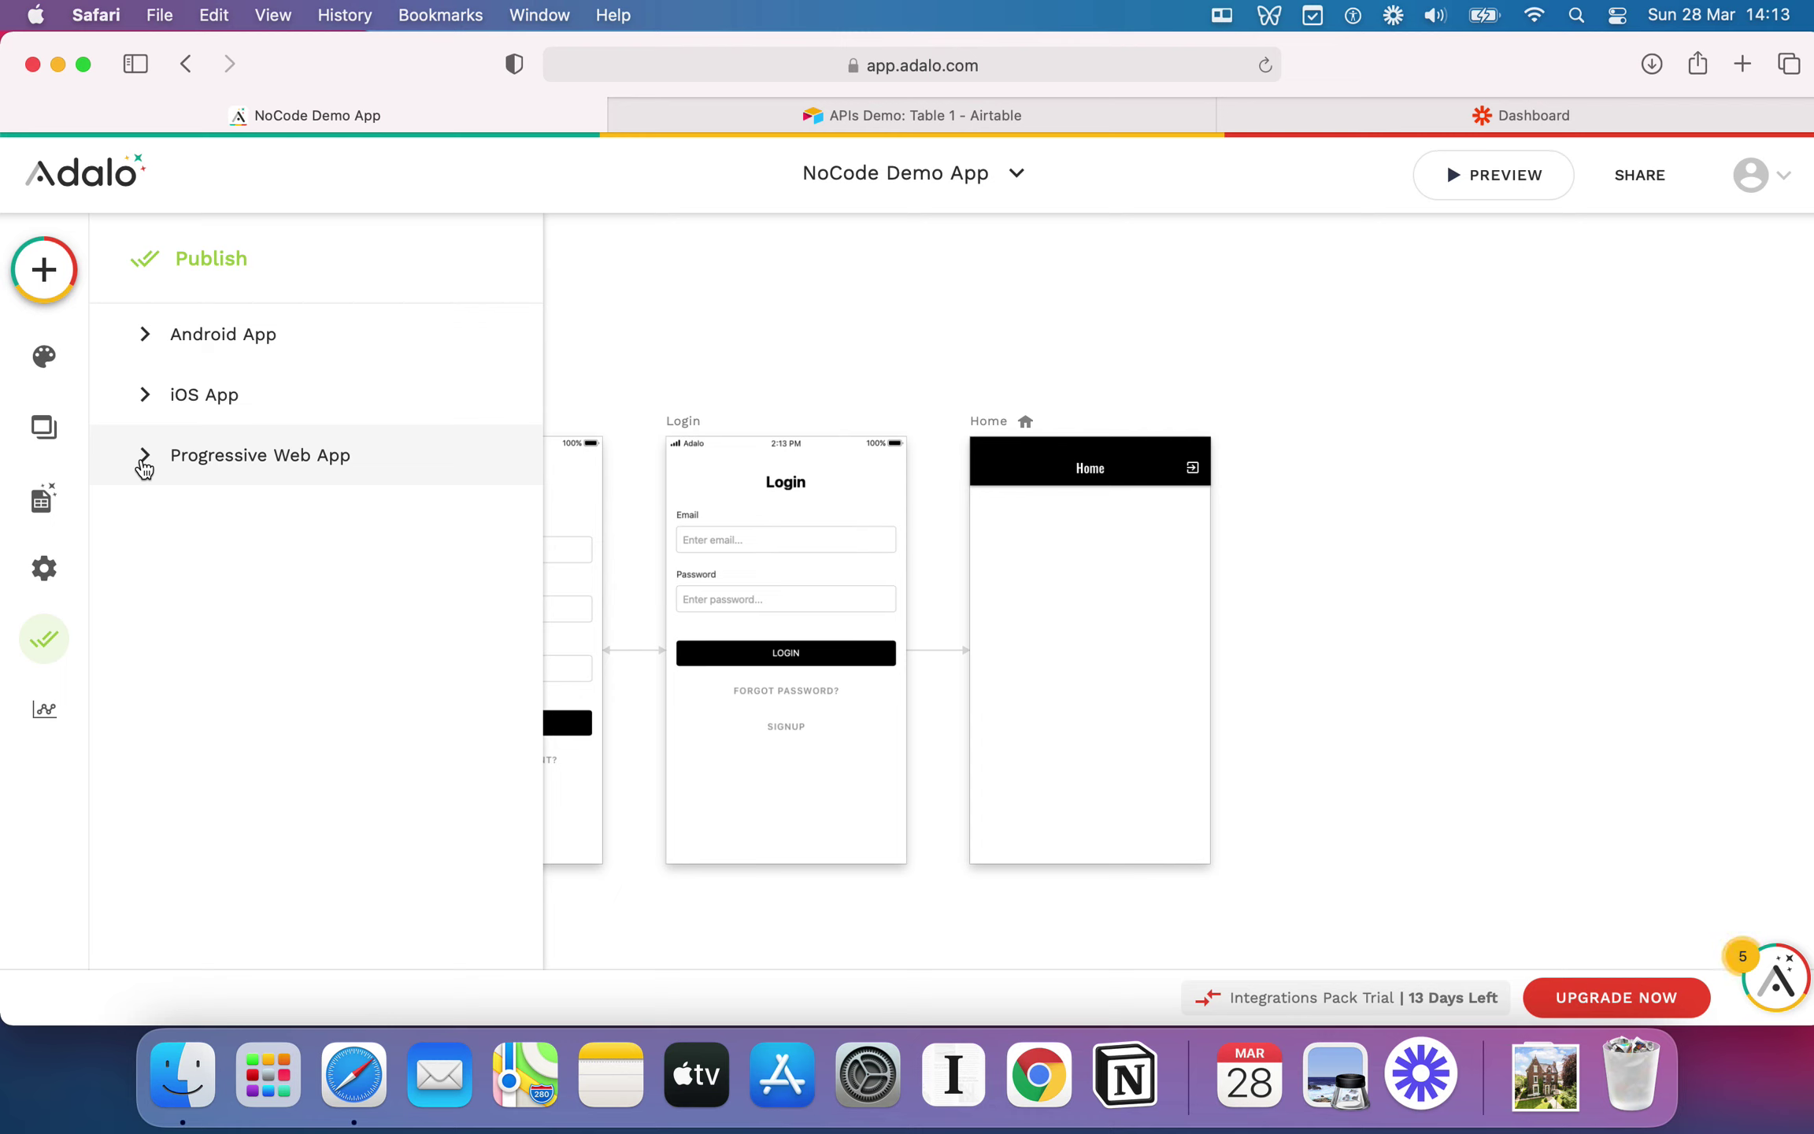
{"action": "left_click", "coordinate": [146, 456]}
{"action": "left_click", "coordinate": [146, 458]}
{"action": "left_click", "coordinate": [45, 713]}
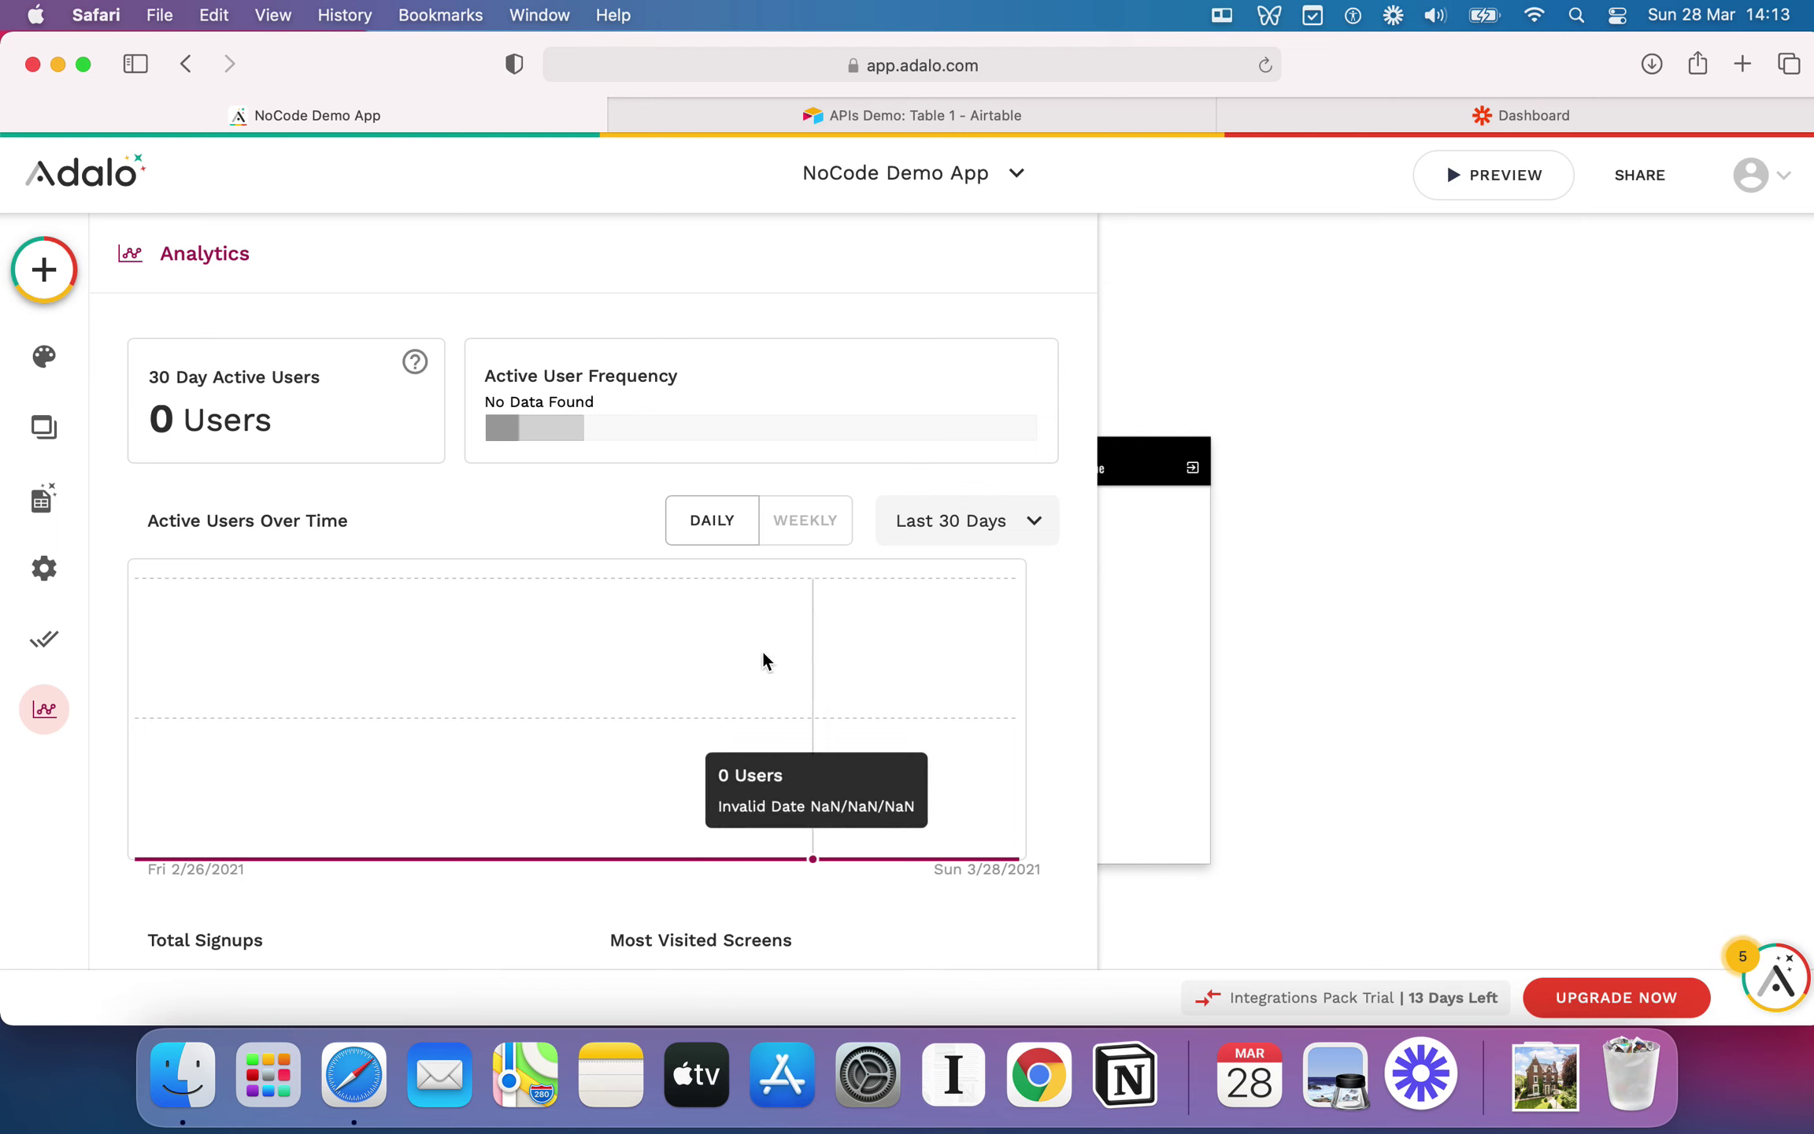
{"action": "left_click", "coordinate": [55, 715]}
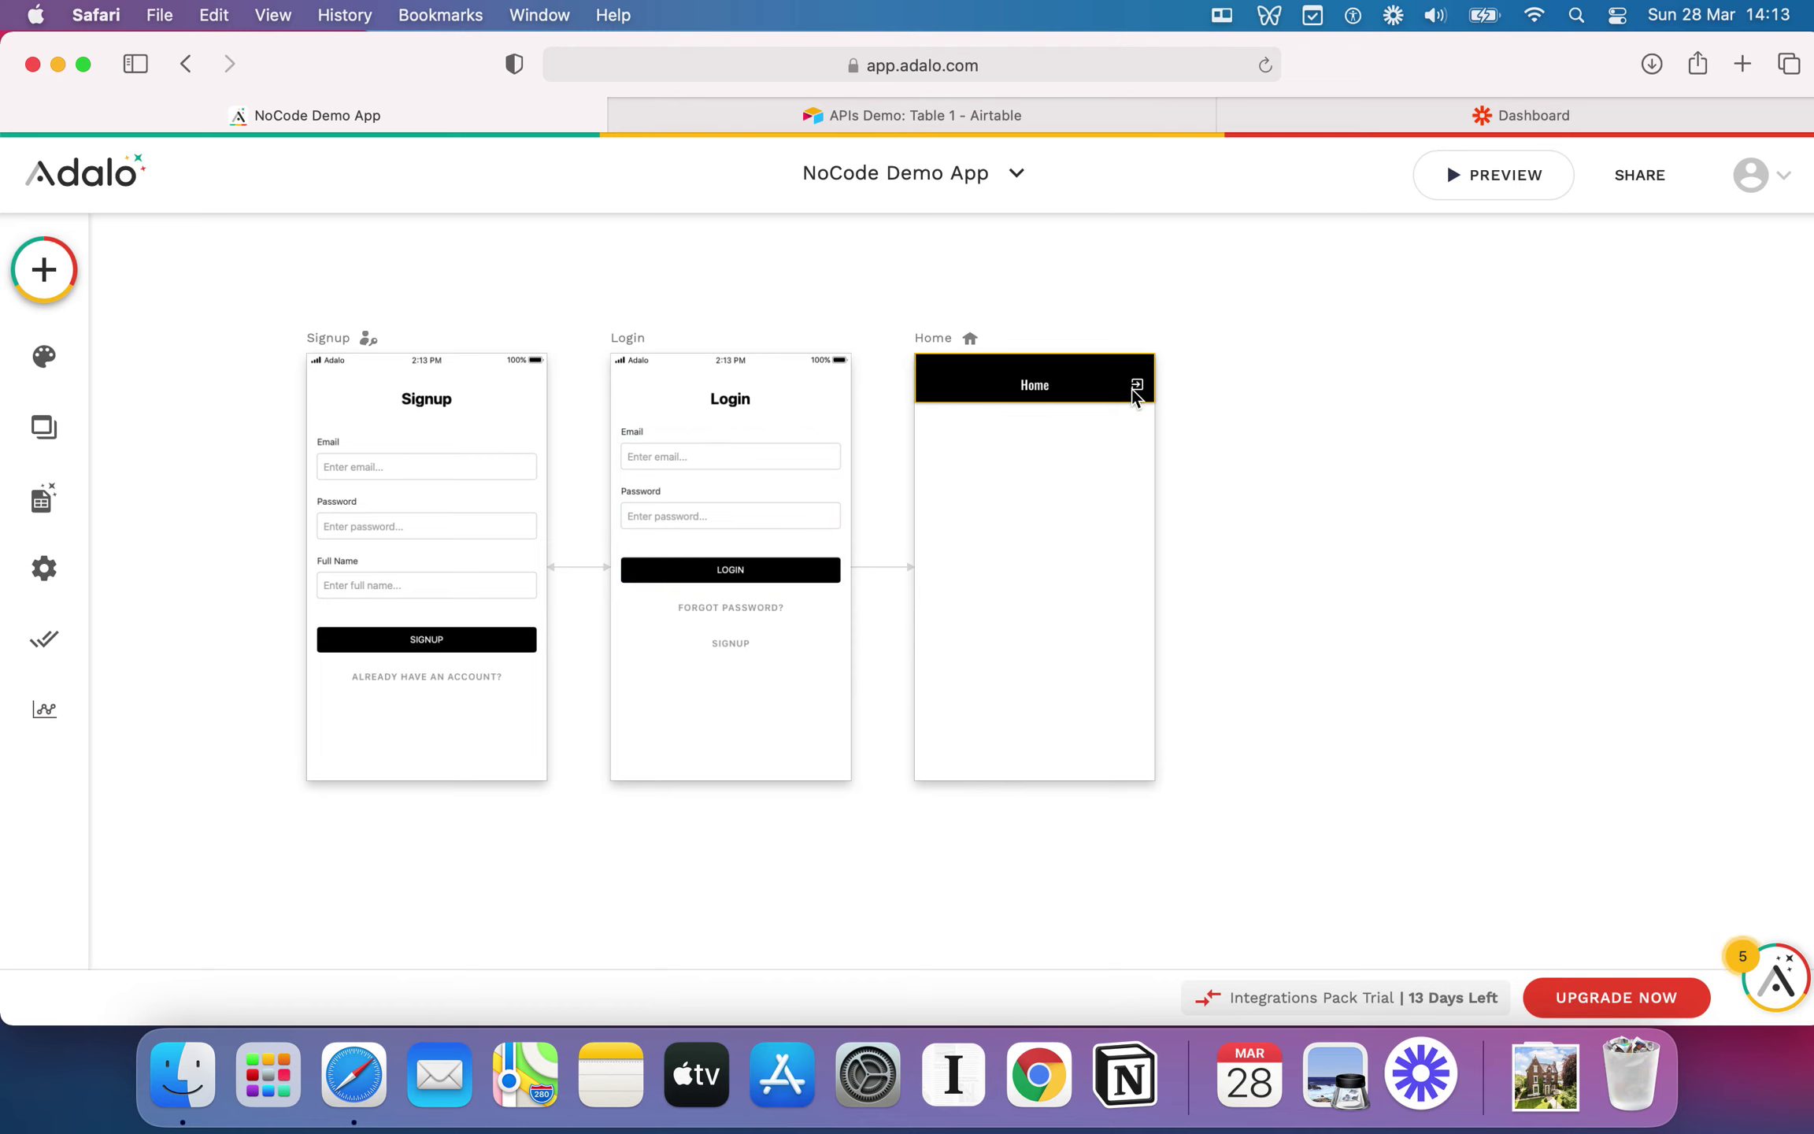
{"action": "scroll", "coordinate": [1282, 367], "scroll_direction": "up", "scroll_amount": 2}
{"action": "left_click", "coordinate": [1512, 166]}
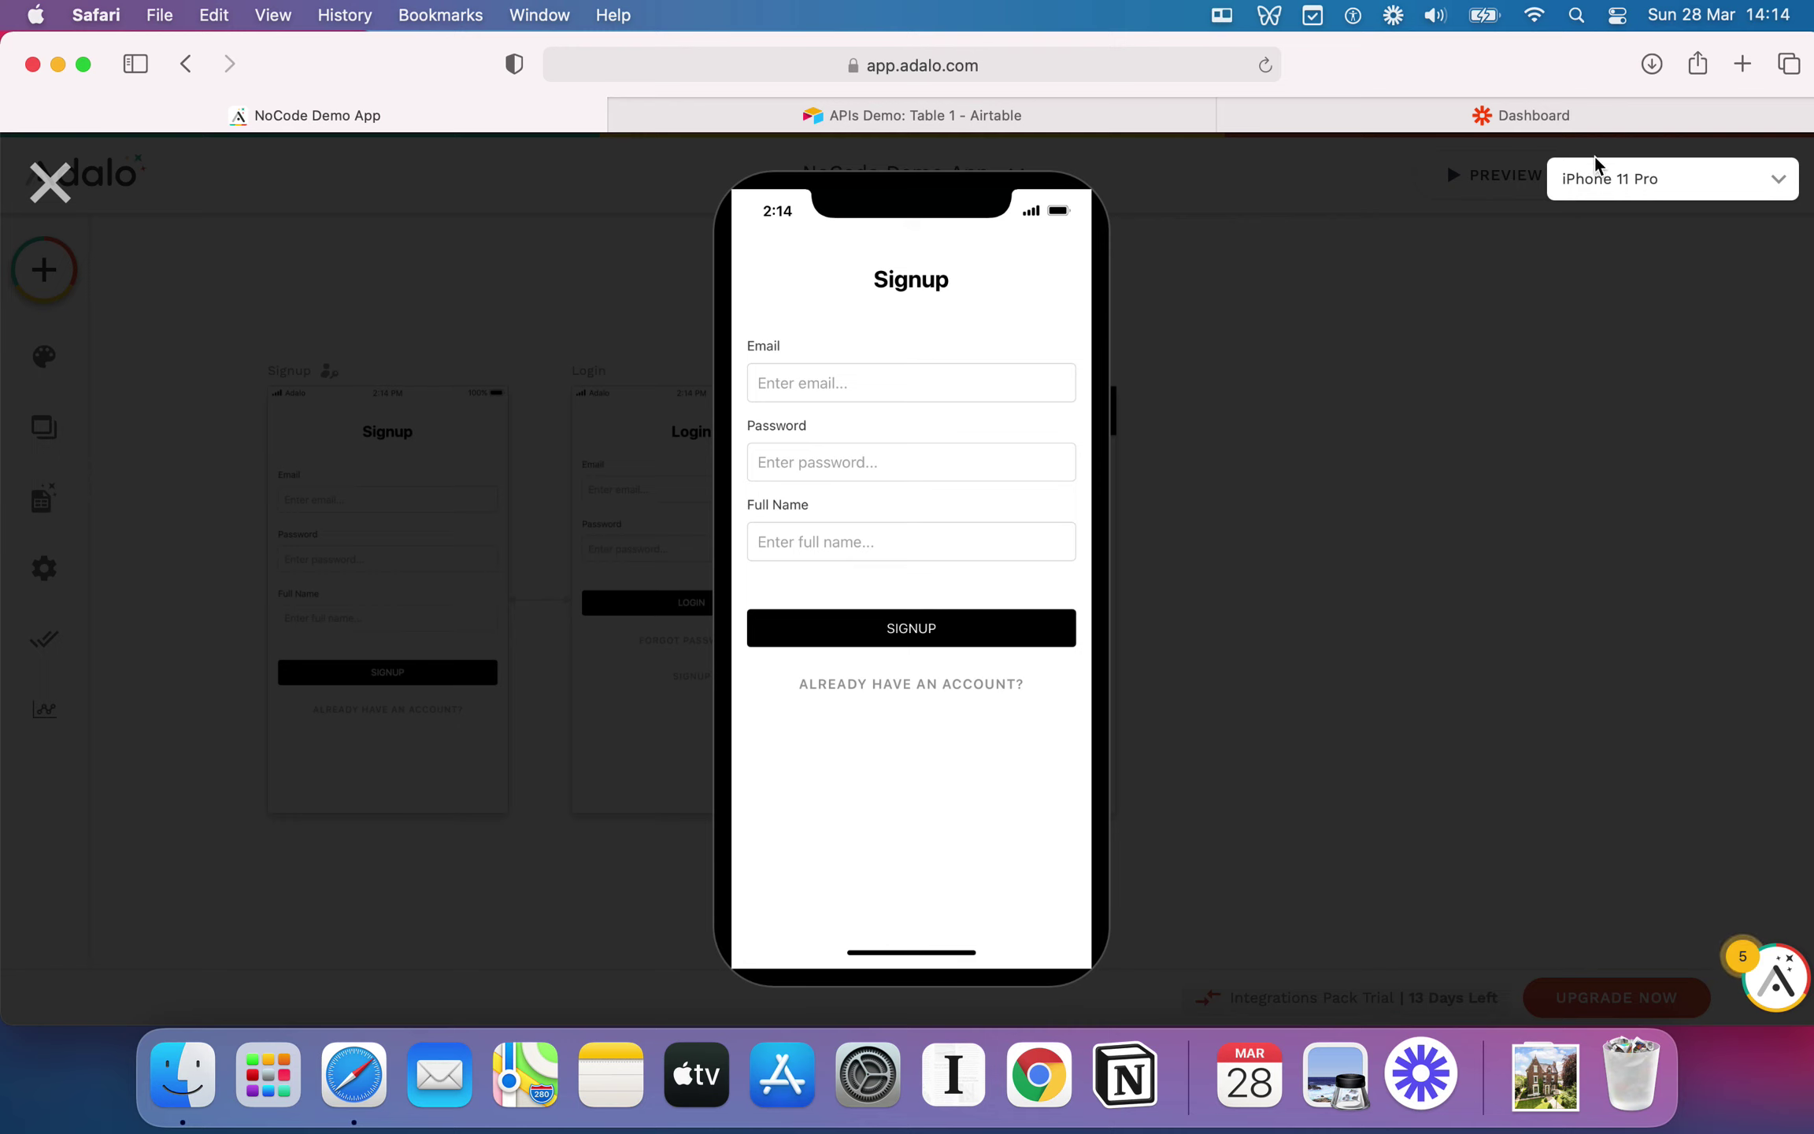
{"action": "left_click", "coordinate": [1606, 181]}
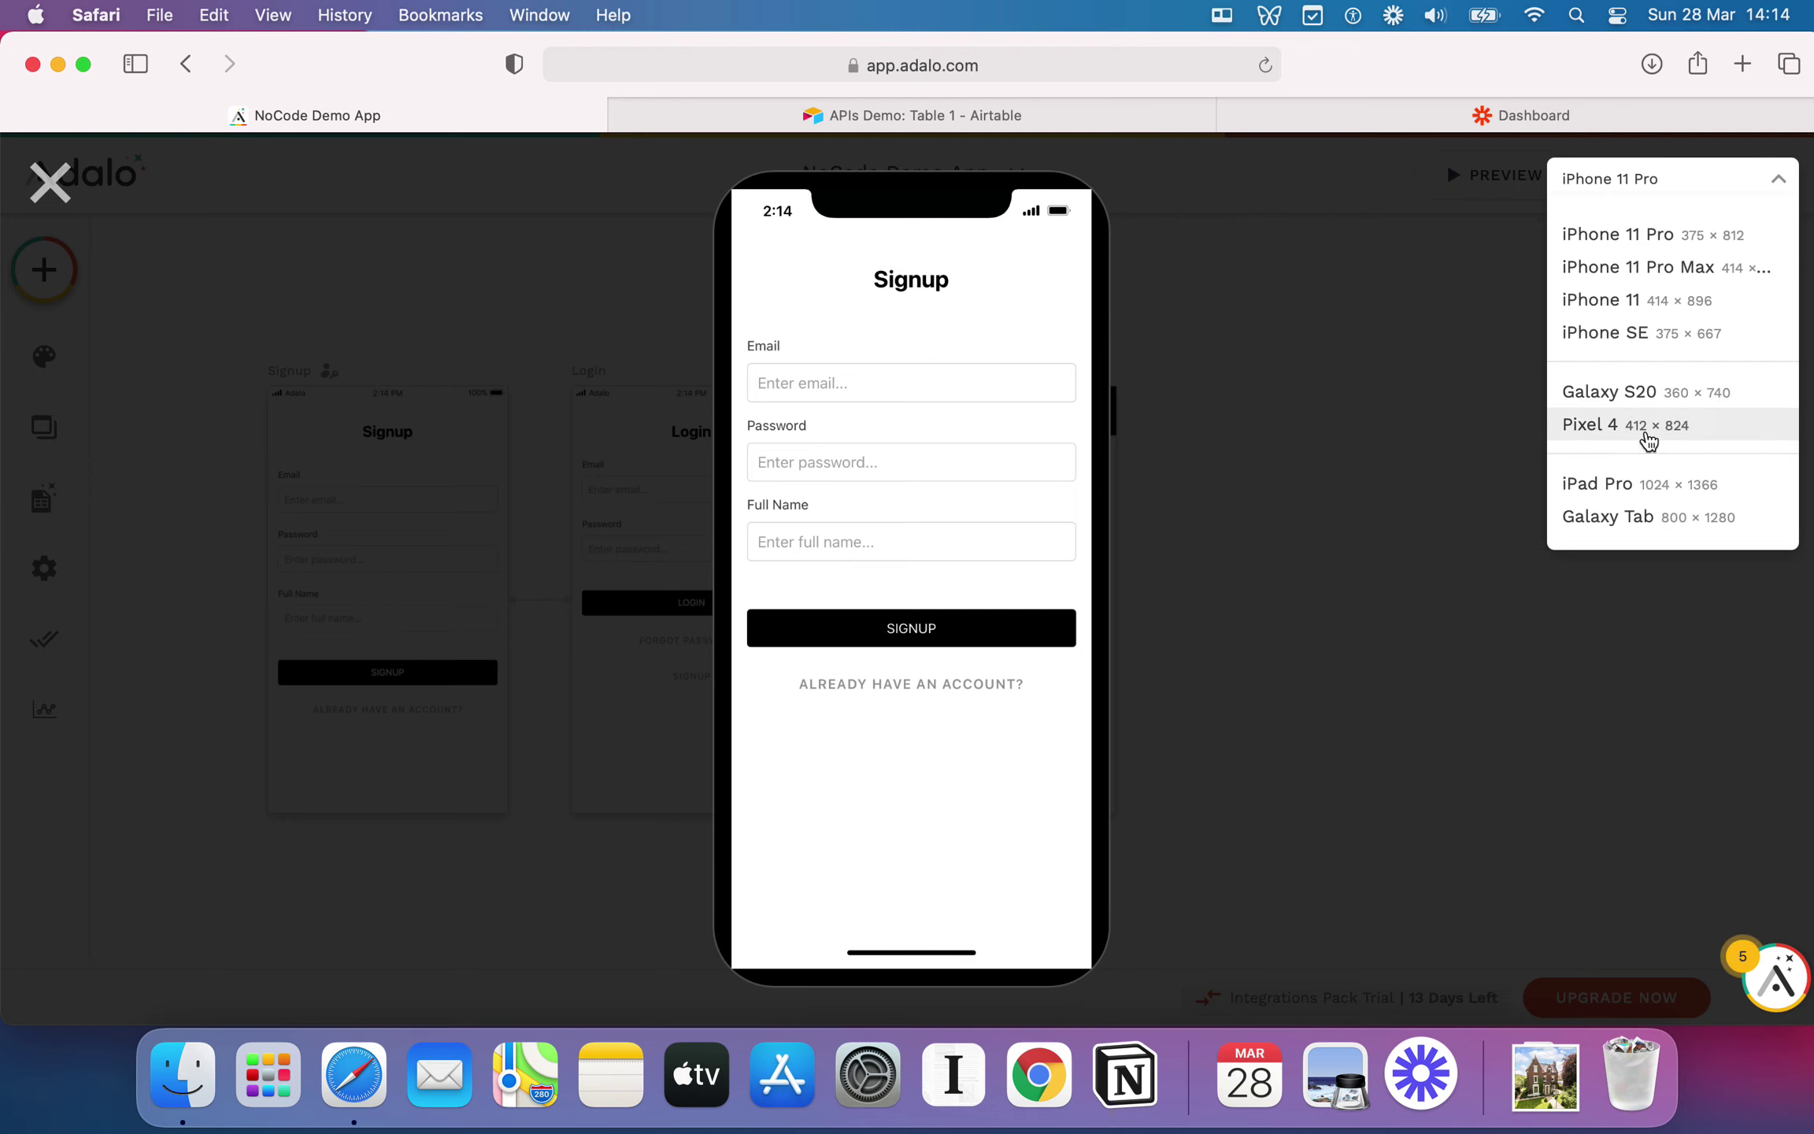
{"action": "left_click", "coordinate": [1632, 485]}
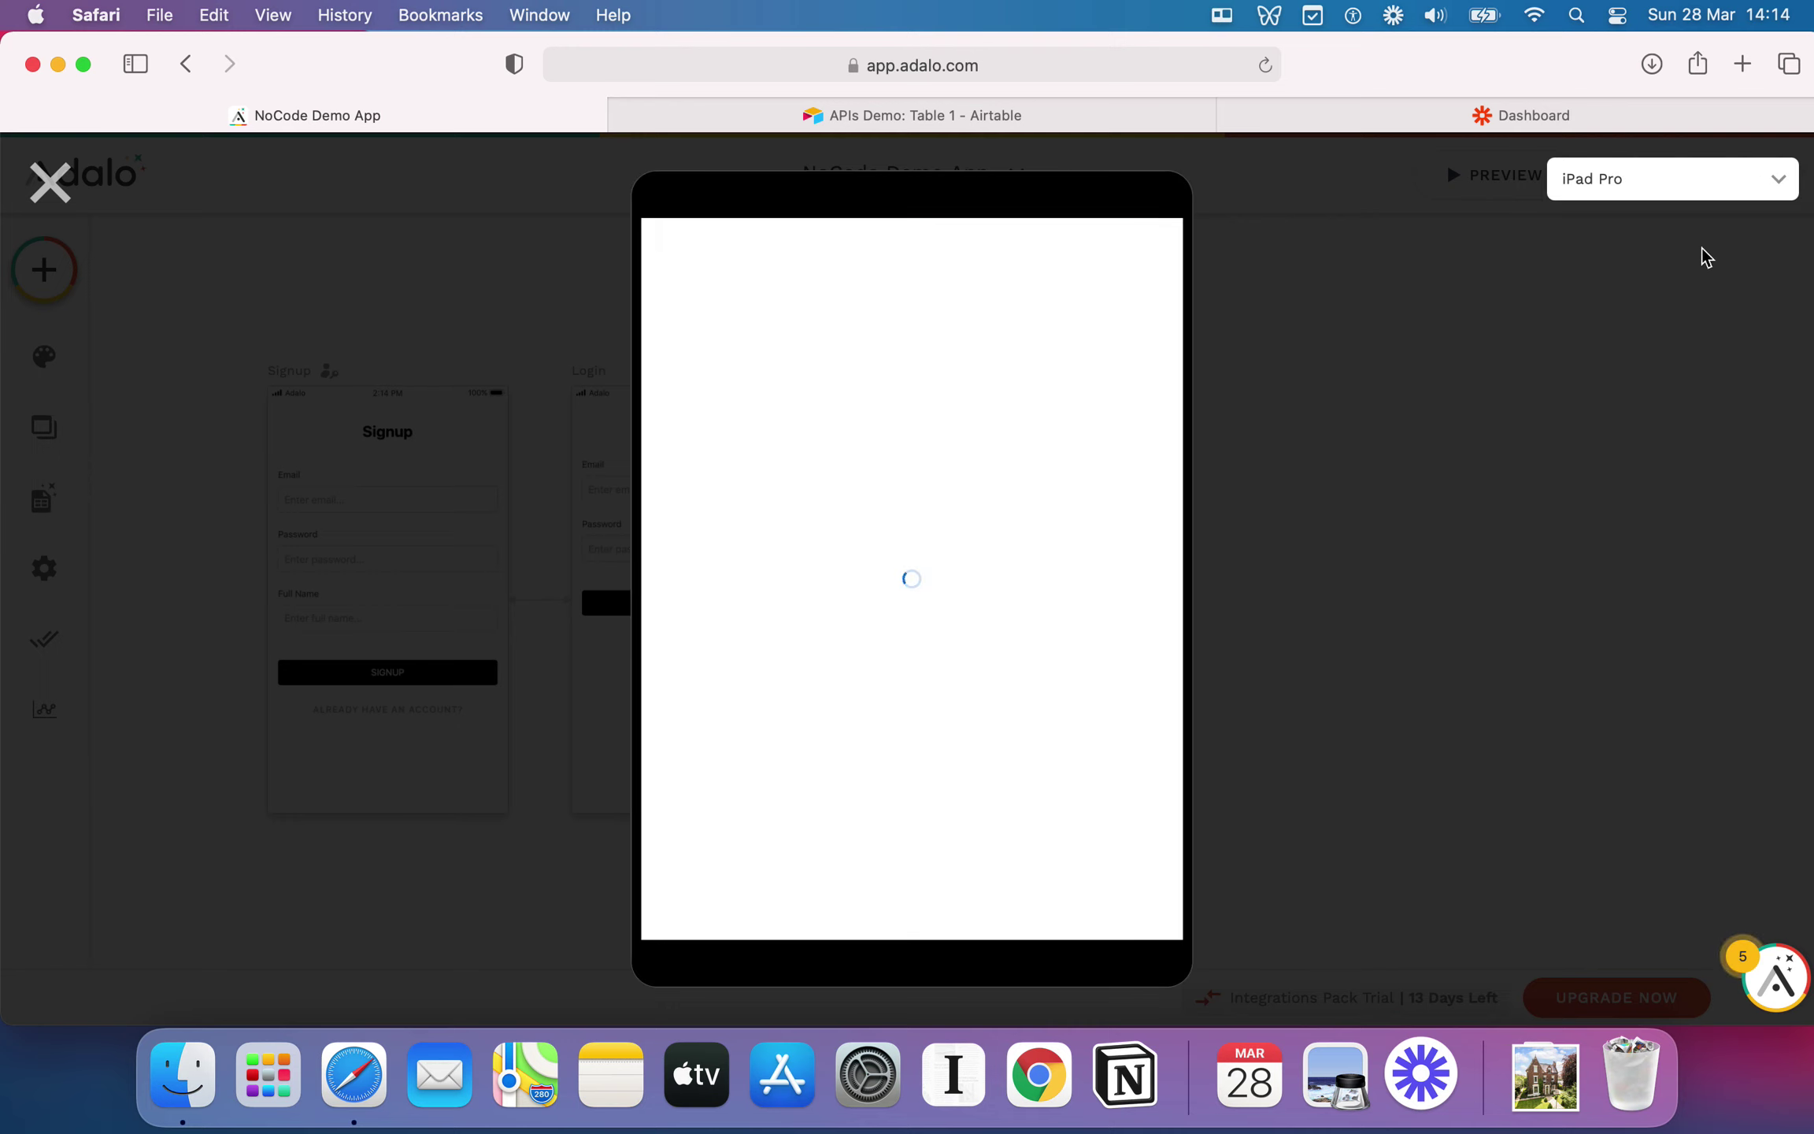
{"action": "left_click", "coordinate": [1674, 196]}
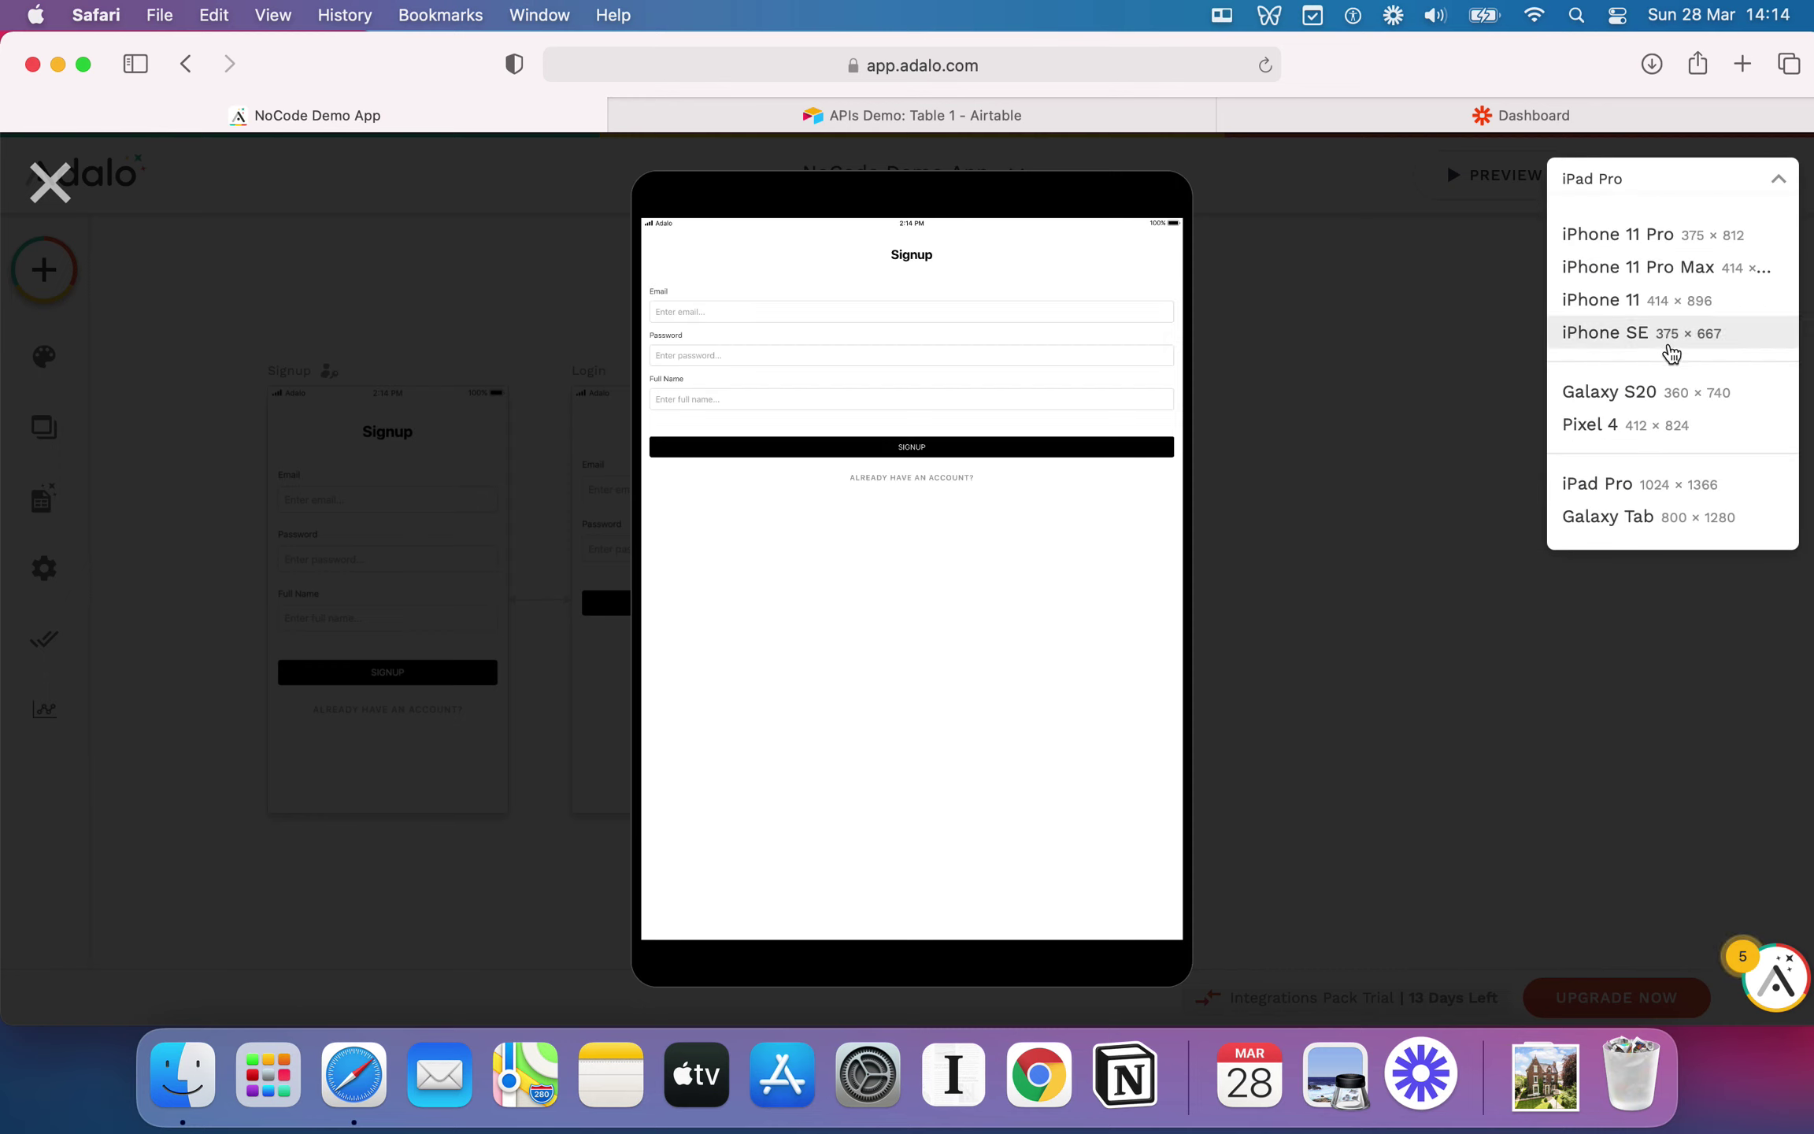
{"action": "left_click", "coordinate": [1677, 353]}
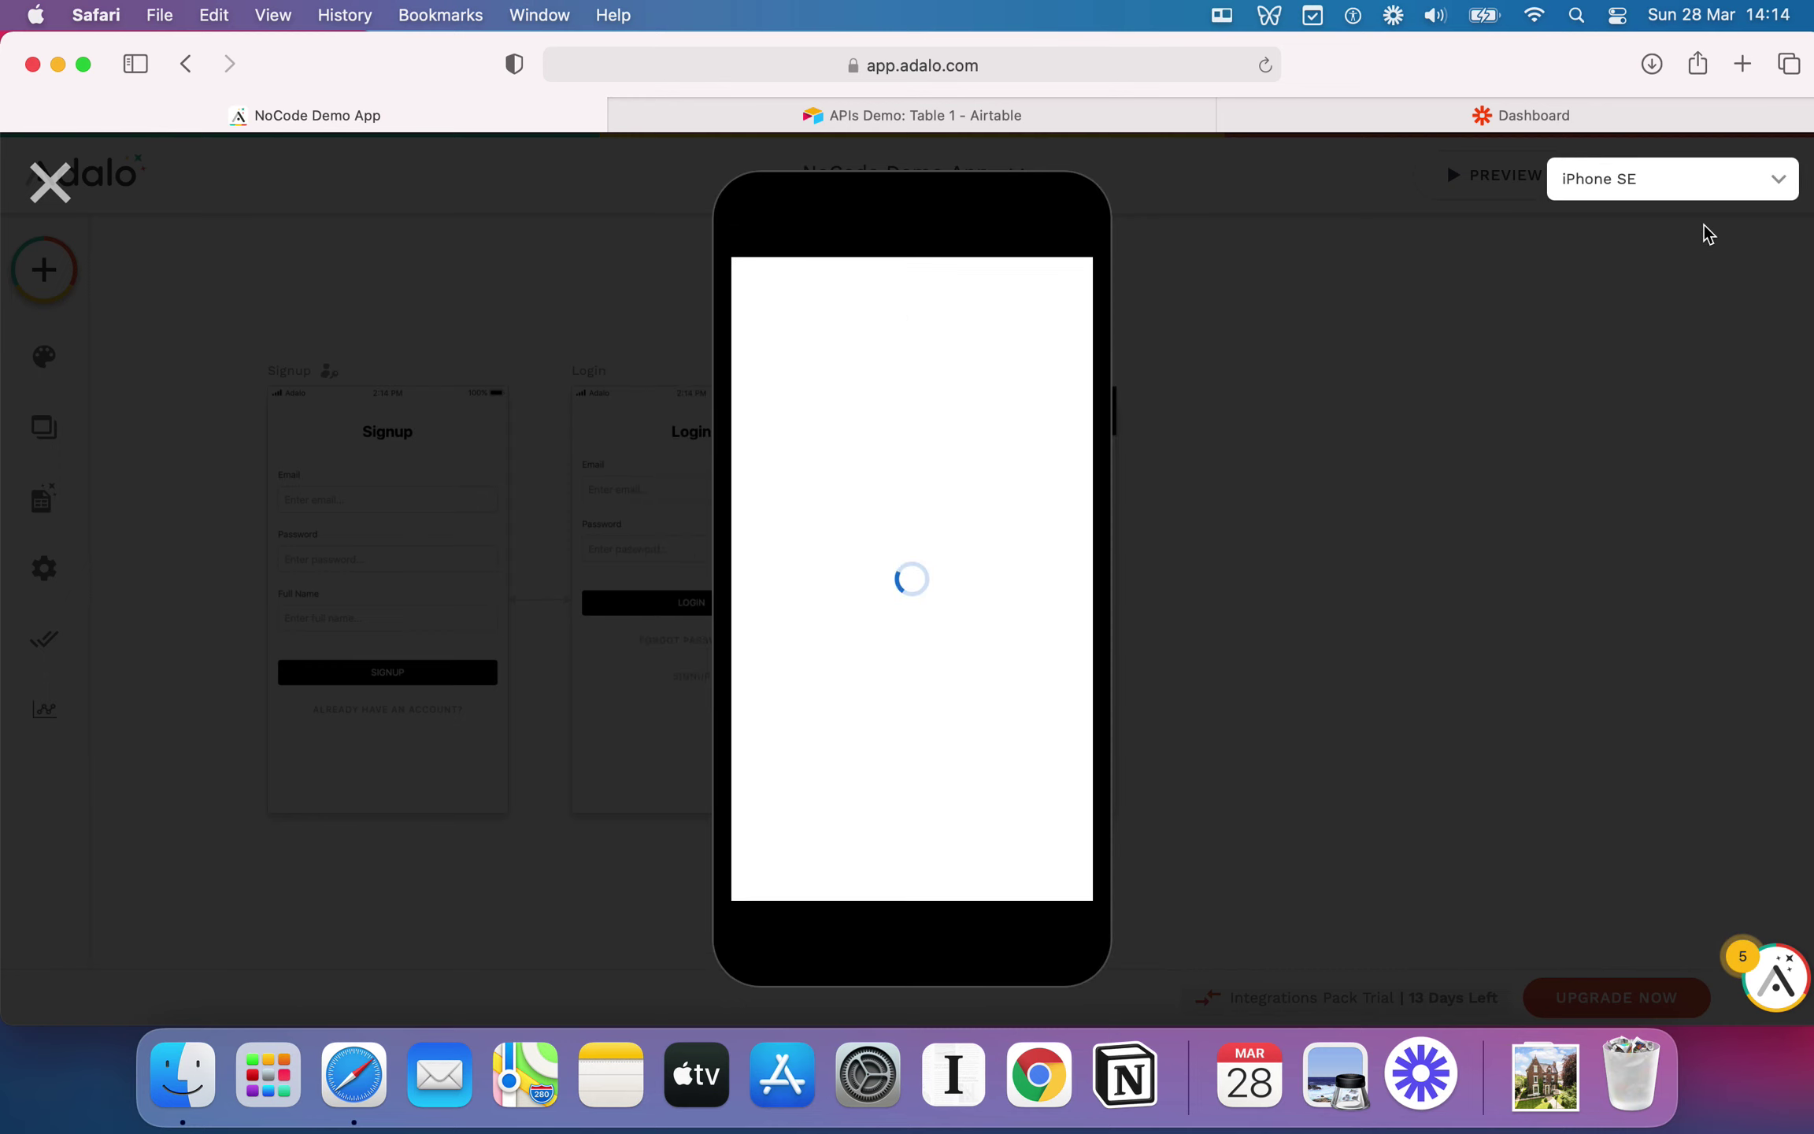
{"action": "left_click", "coordinate": [1710, 207]}
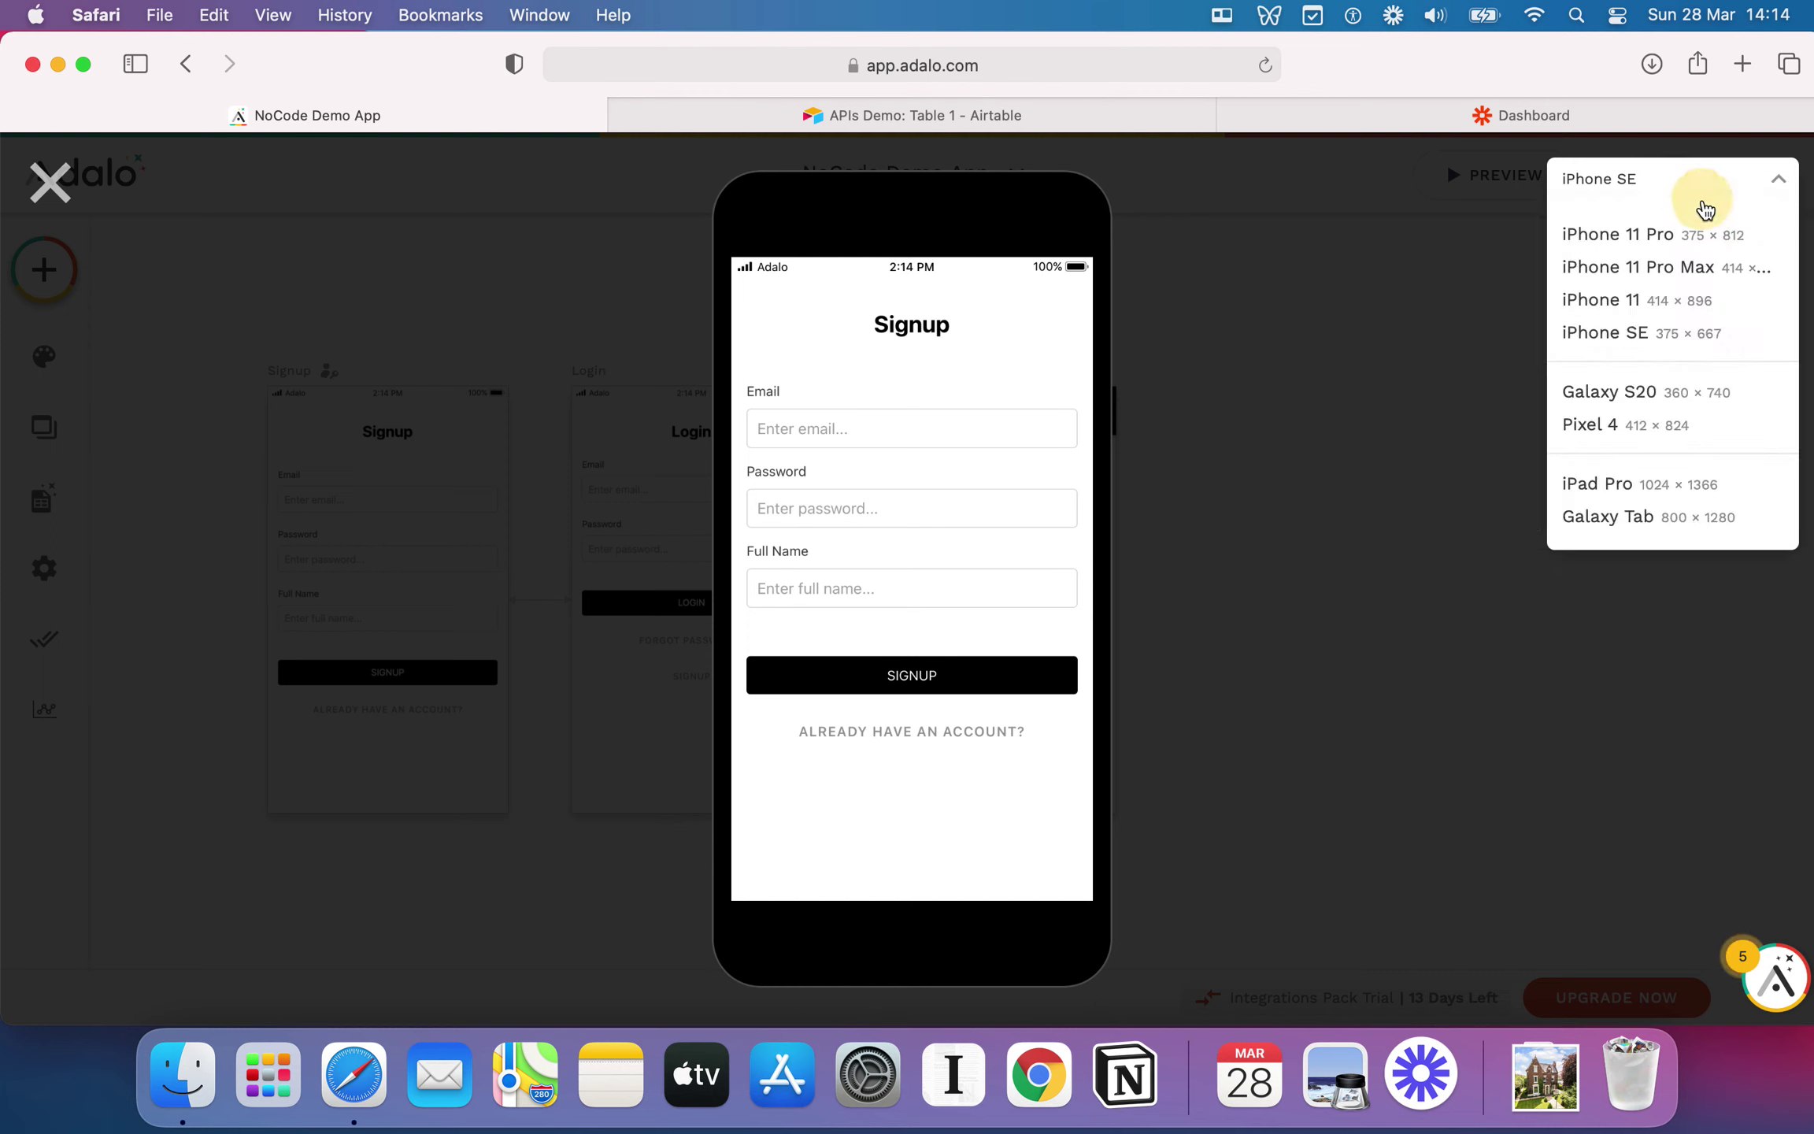
{"action": "left_click", "coordinate": [1671, 232]}
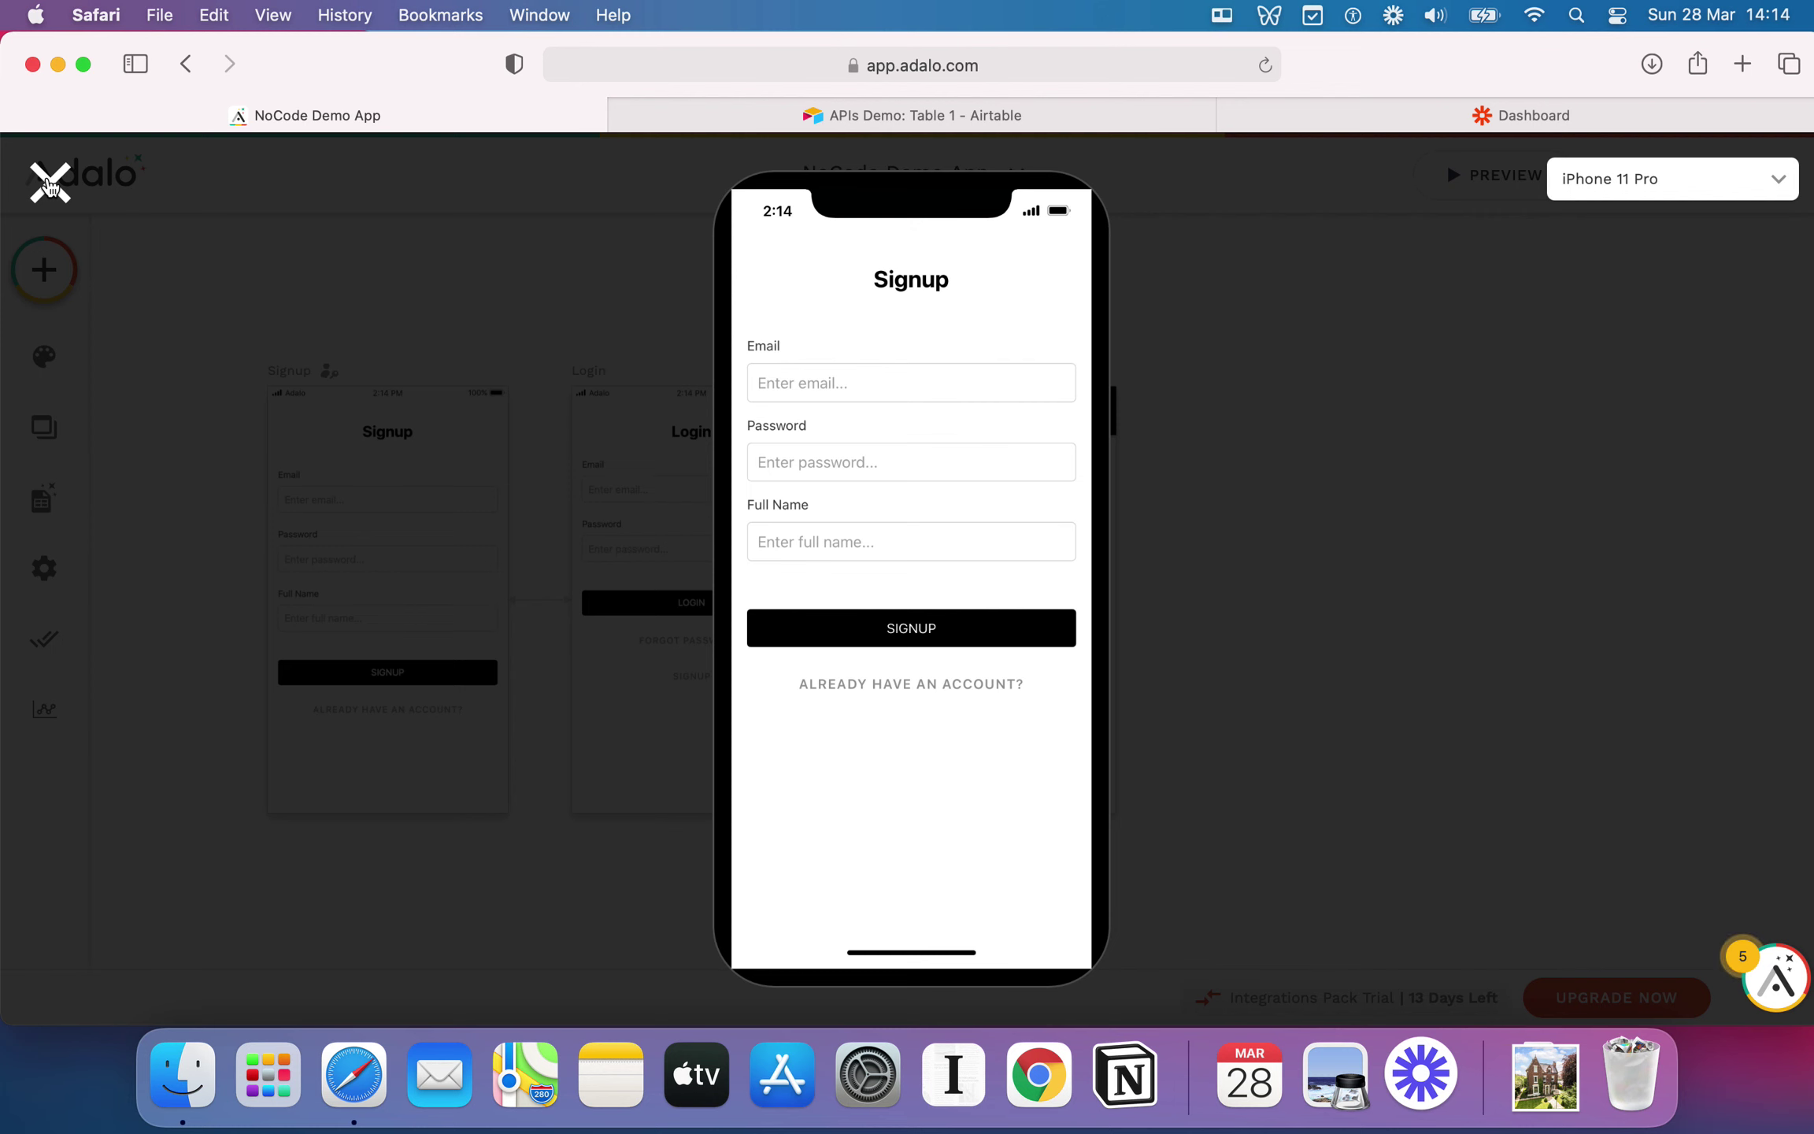
{"action": "left_click", "coordinate": [49, 183]}
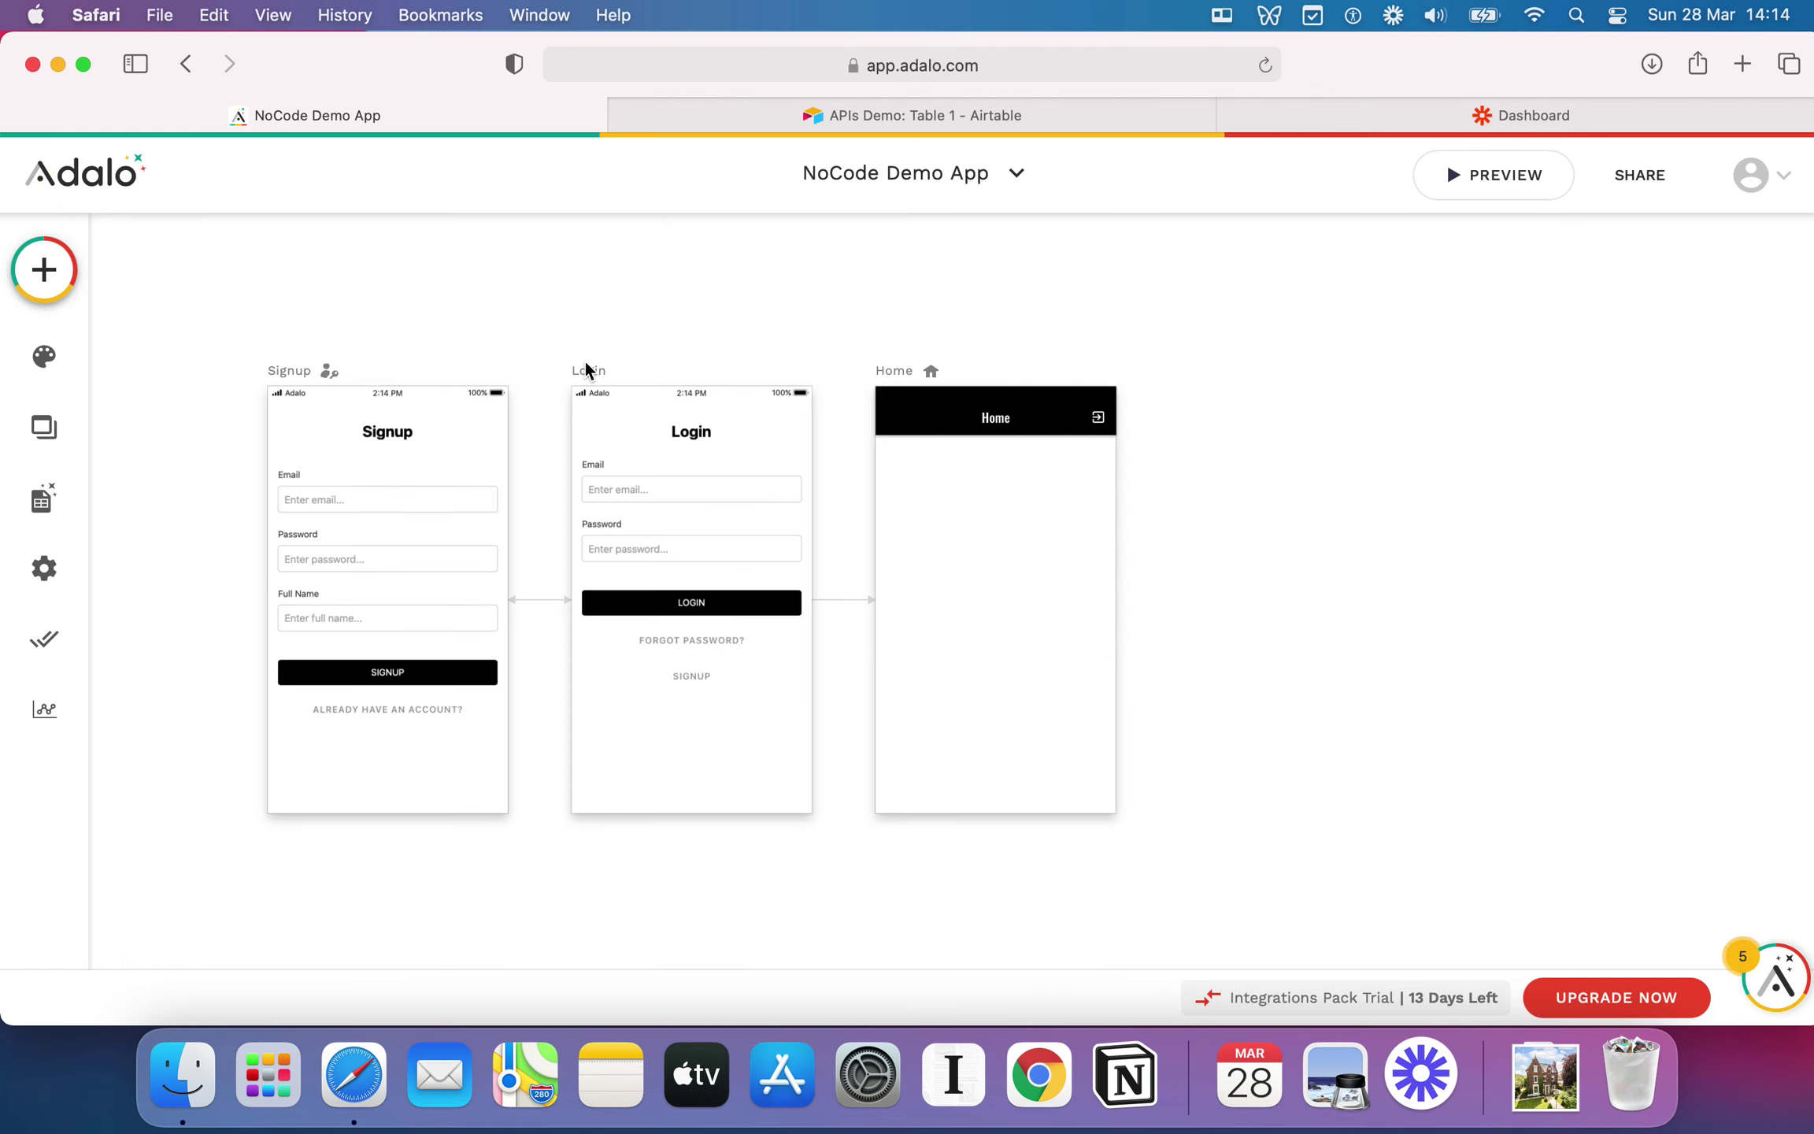
Step: Browse the screen templates and pick the Welcome template under Intro
{"action": "left_click", "coordinate": [24, 269]}
{"action": "scroll", "coordinate": [408, 594], "scroll_direction": "down", "scroll_amount": 1}
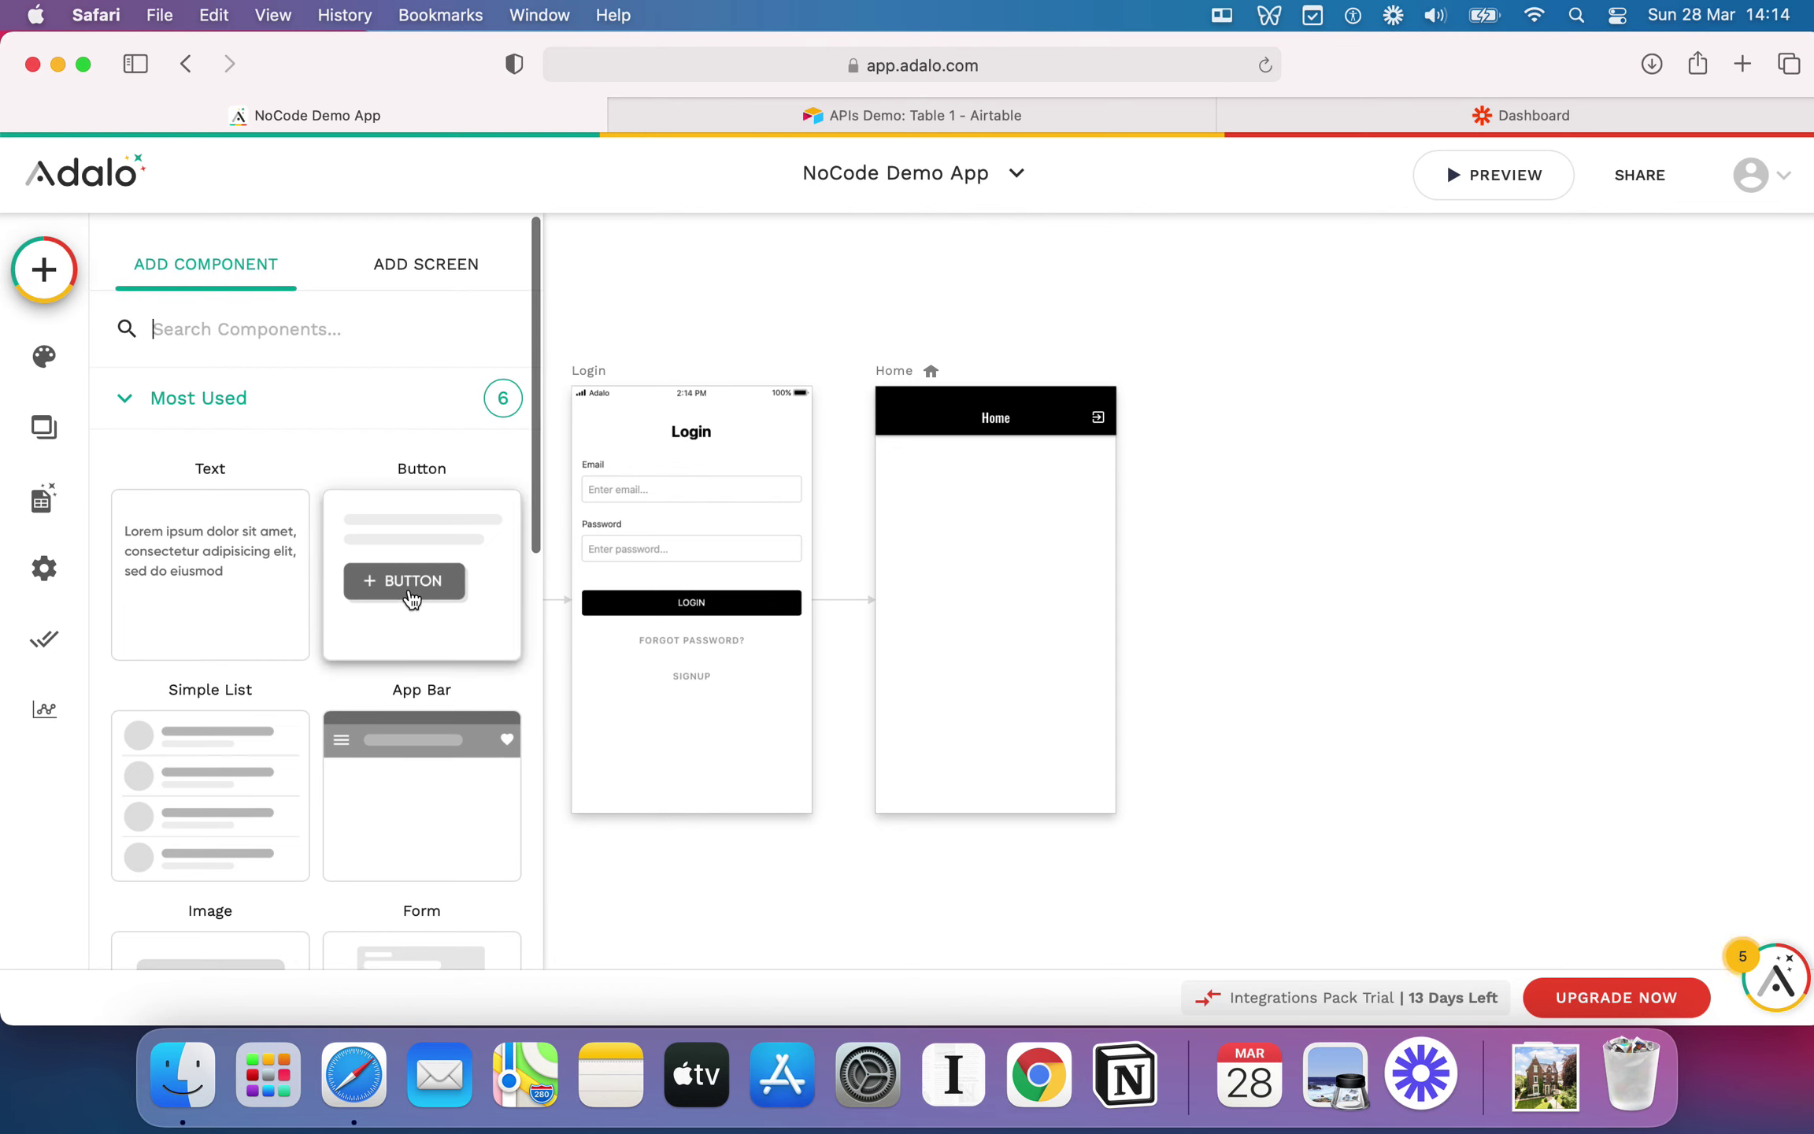
{"action": "left_click", "coordinate": [405, 266]}
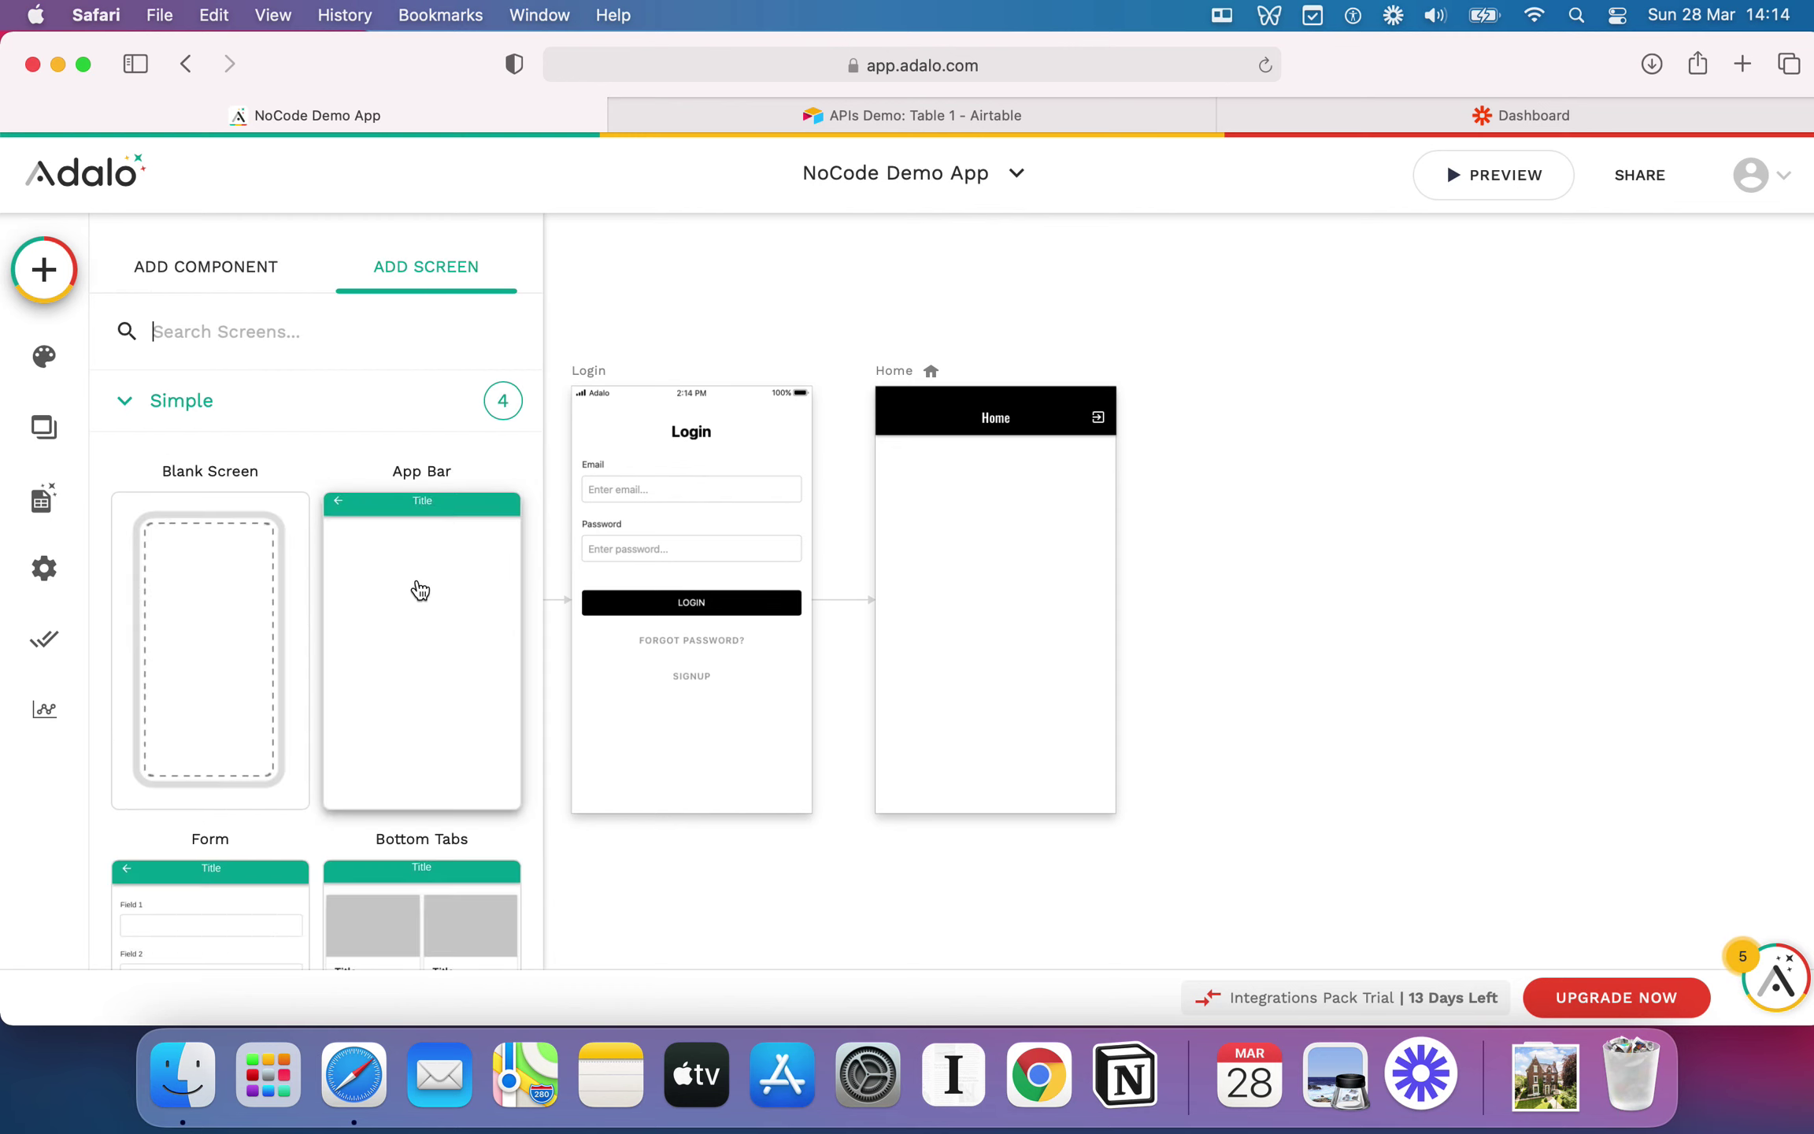
{"action": "scroll", "coordinate": [419, 590], "scroll_direction": "down", "scroll_amount": 5}
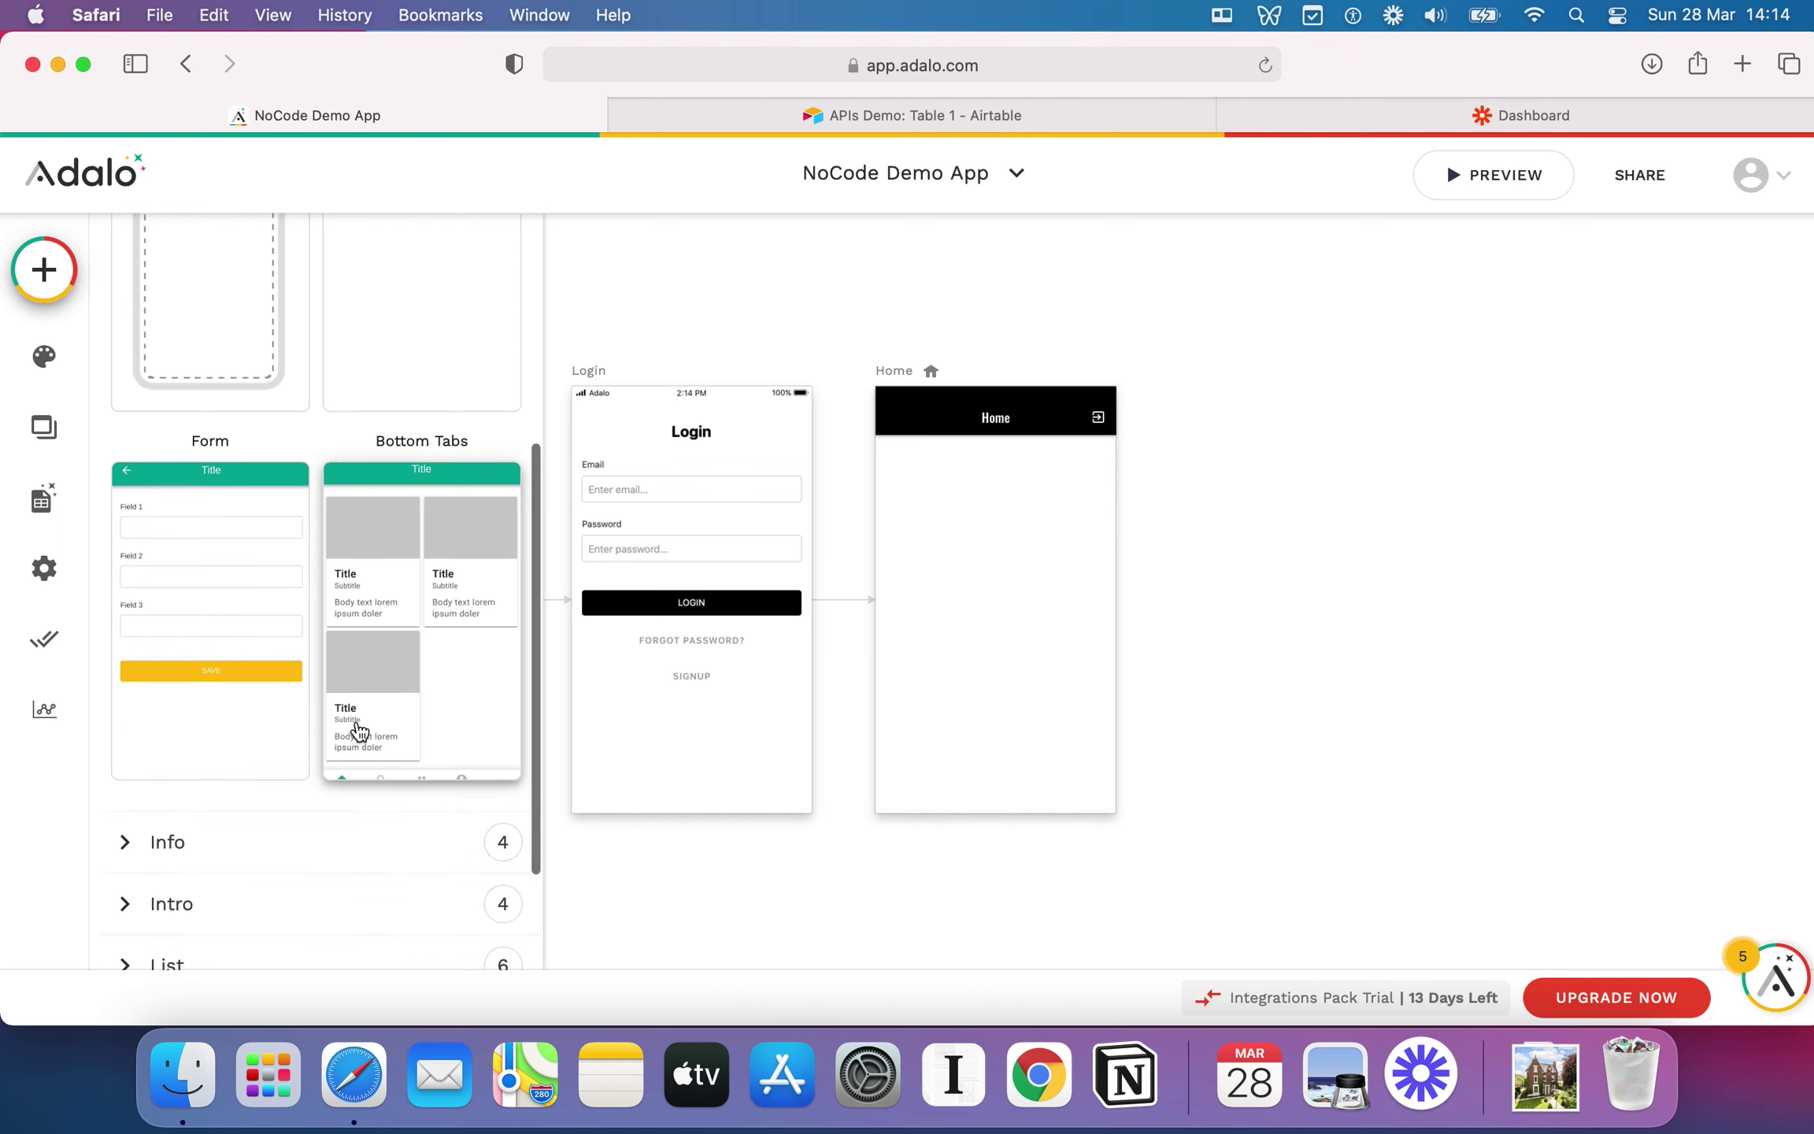
{"action": "scroll", "coordinate": [423, 736], "scroll_direction": "up", "scroll_amount": 5}
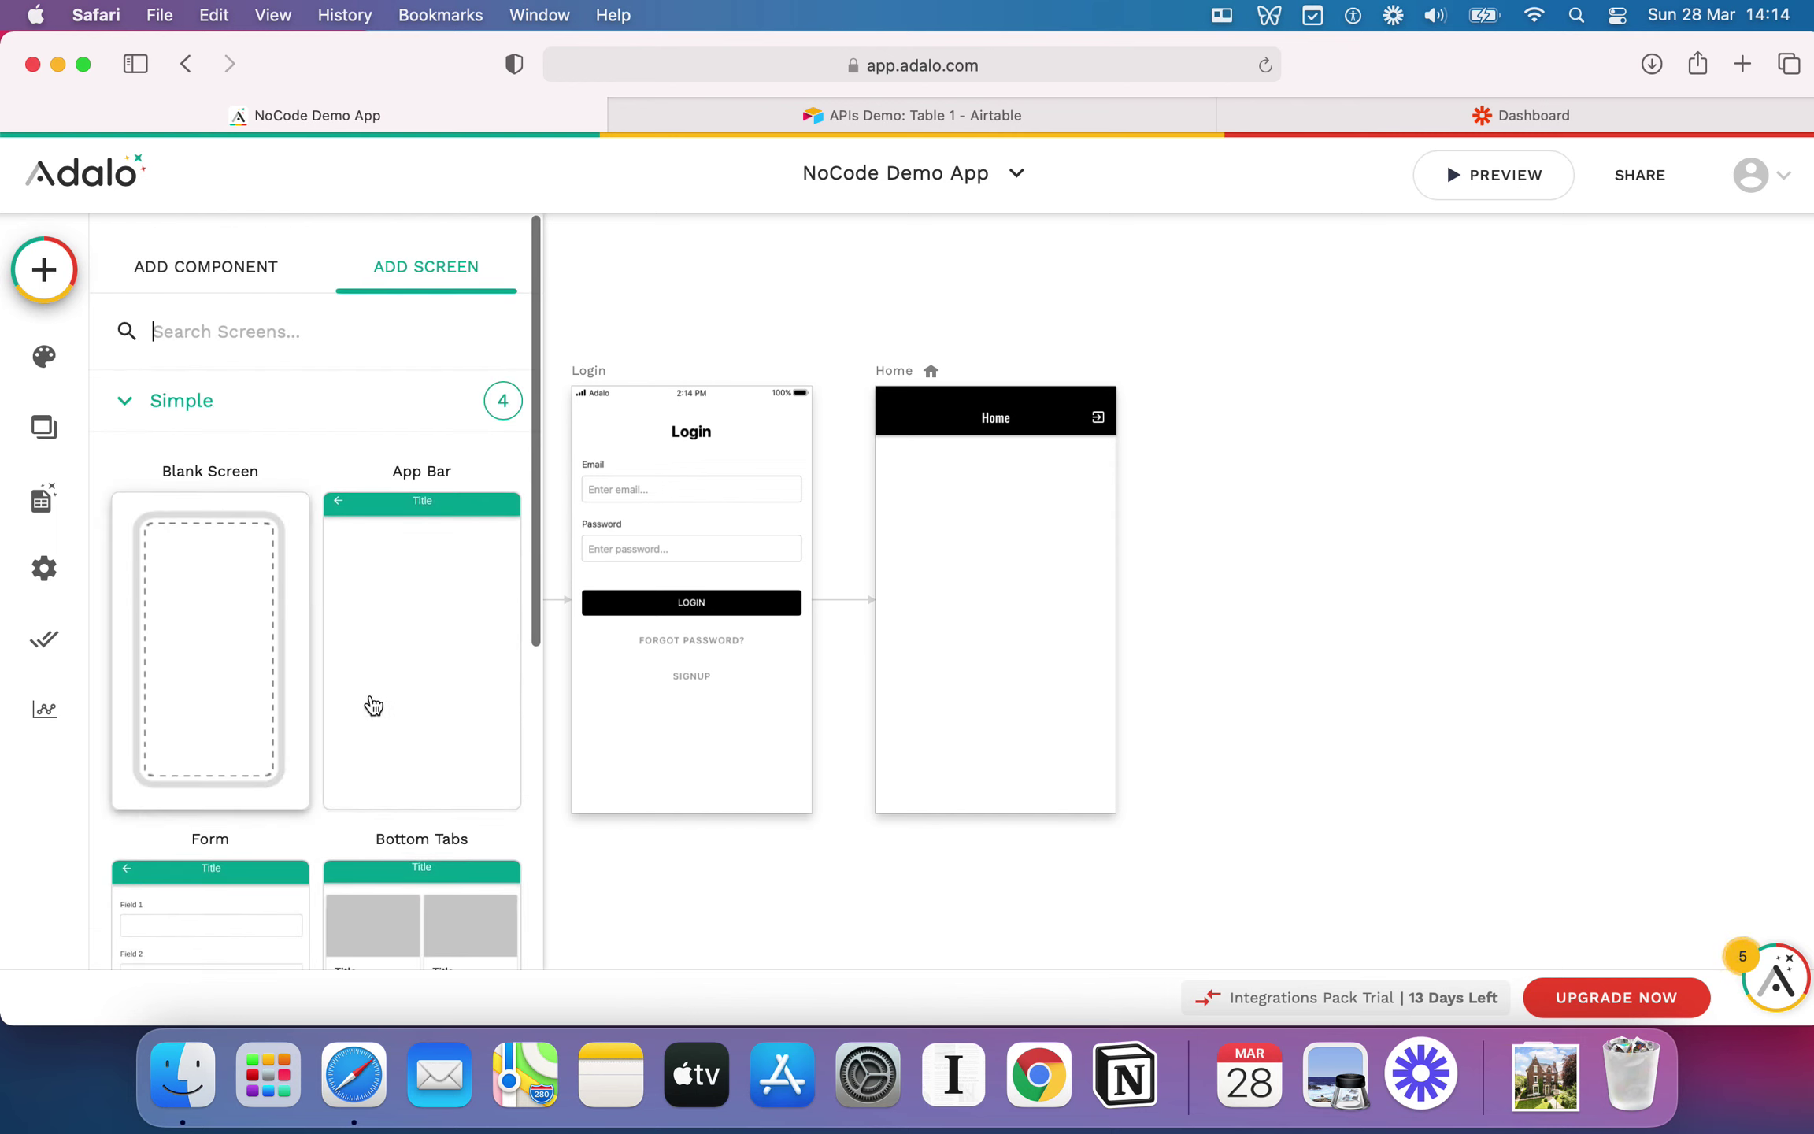
{"action": "scroll", "coordinate": [354, 677], "scroll_direction": "down", "scroll_amount": 5}
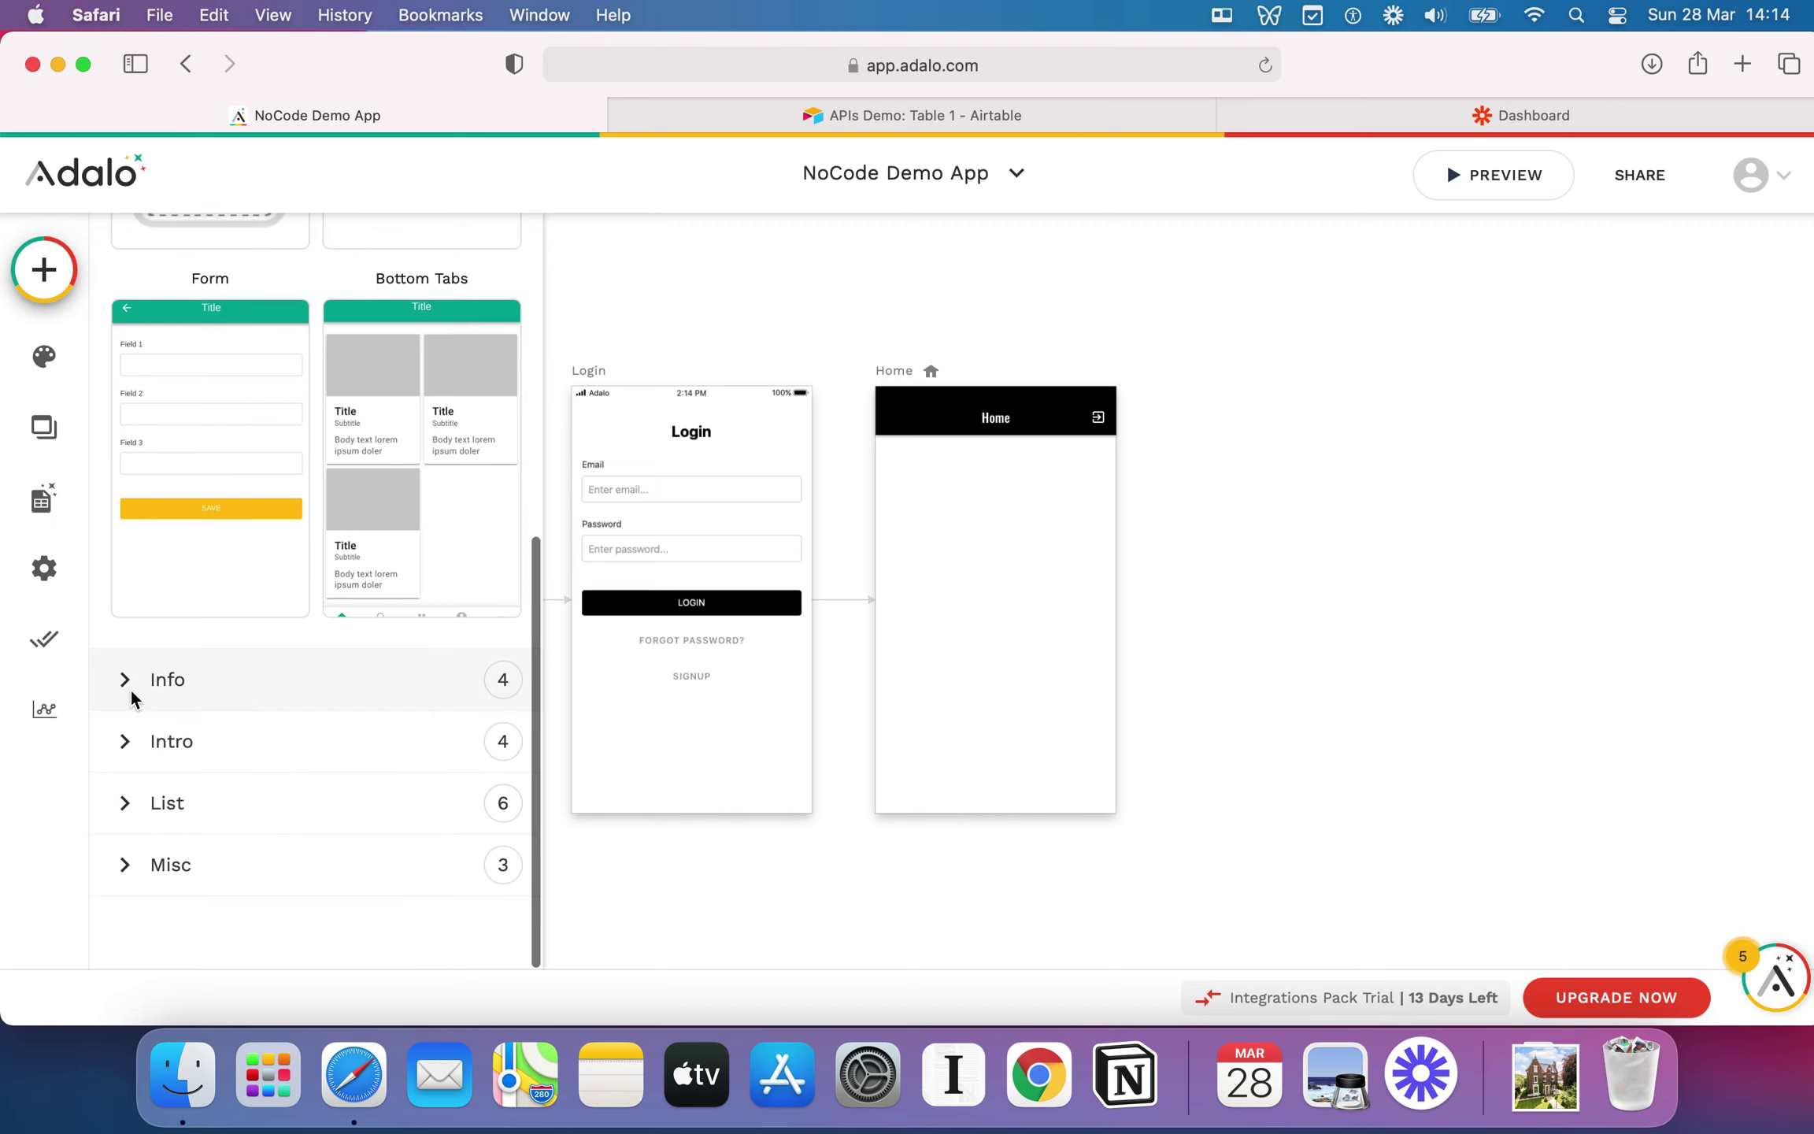
{"action": "left_click", "coordinate": [133, 743]}
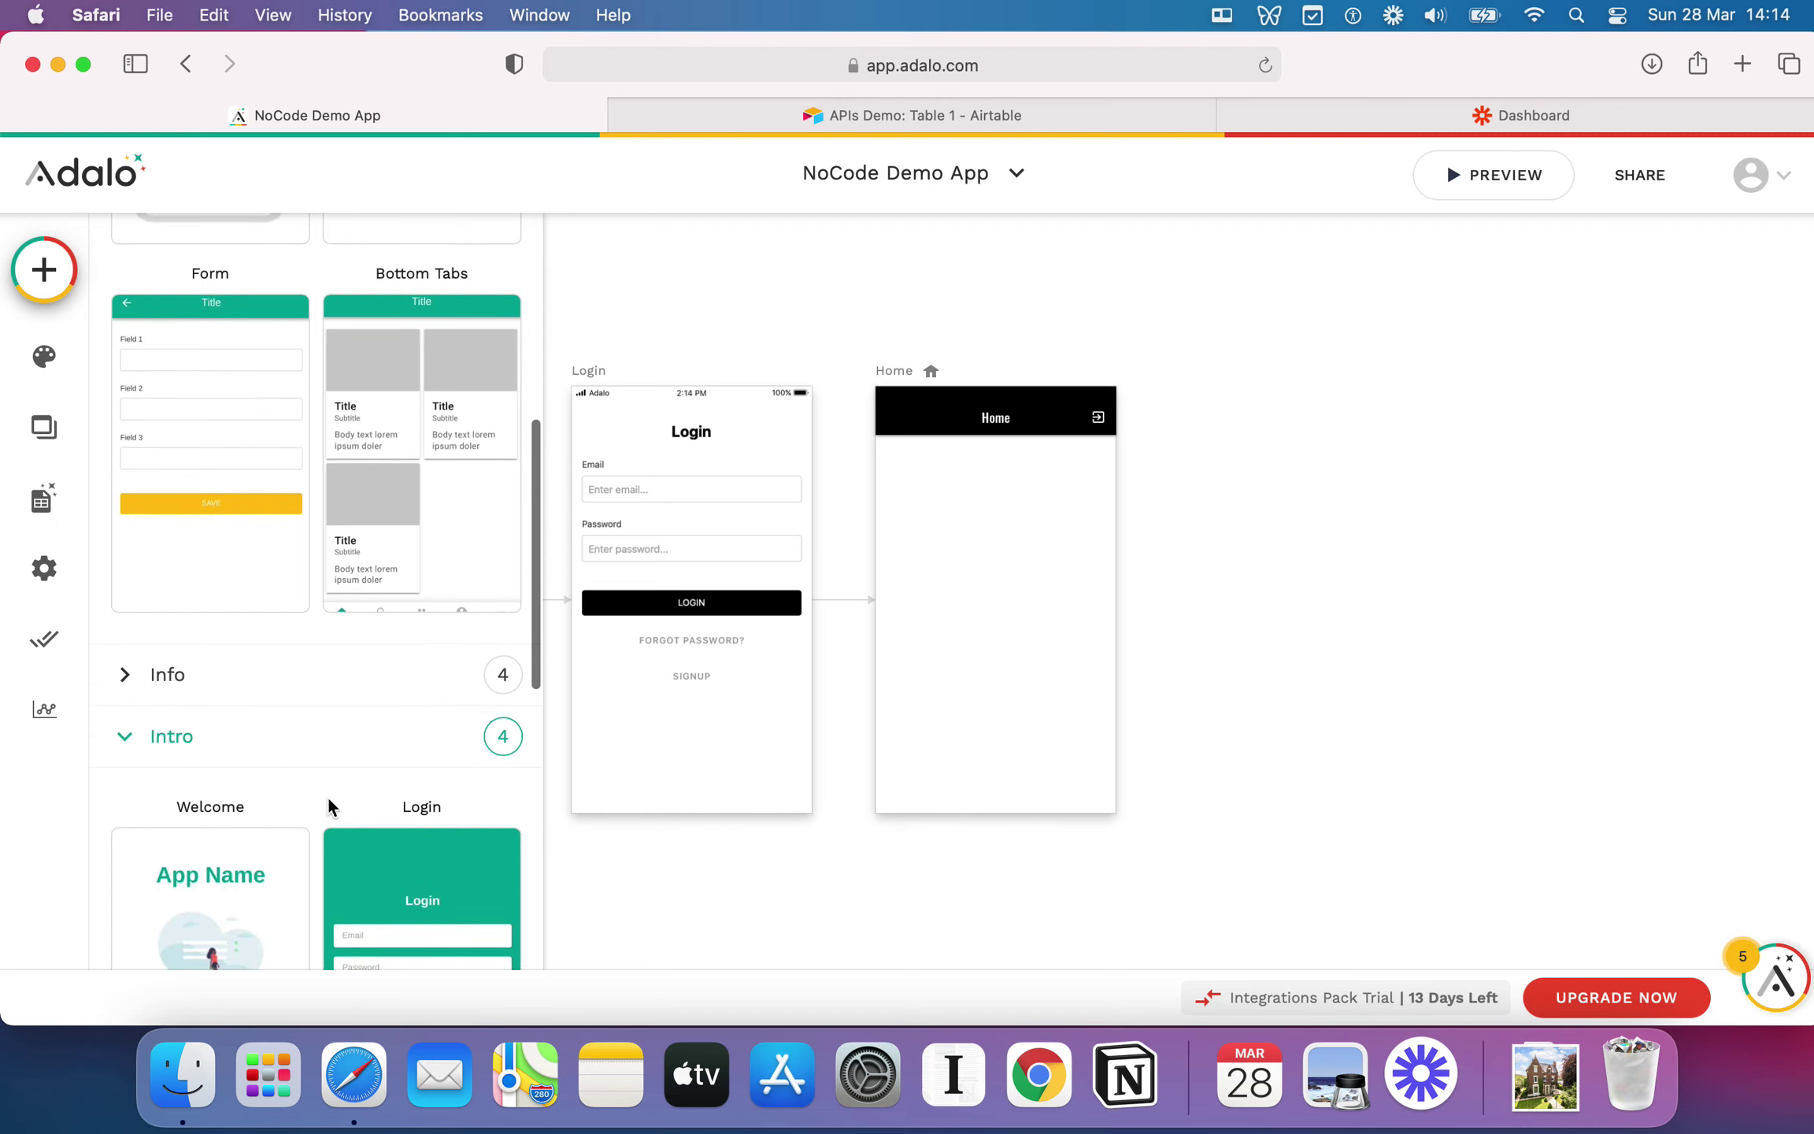
{"action": "left_click", "coordinate": [211, 869]}
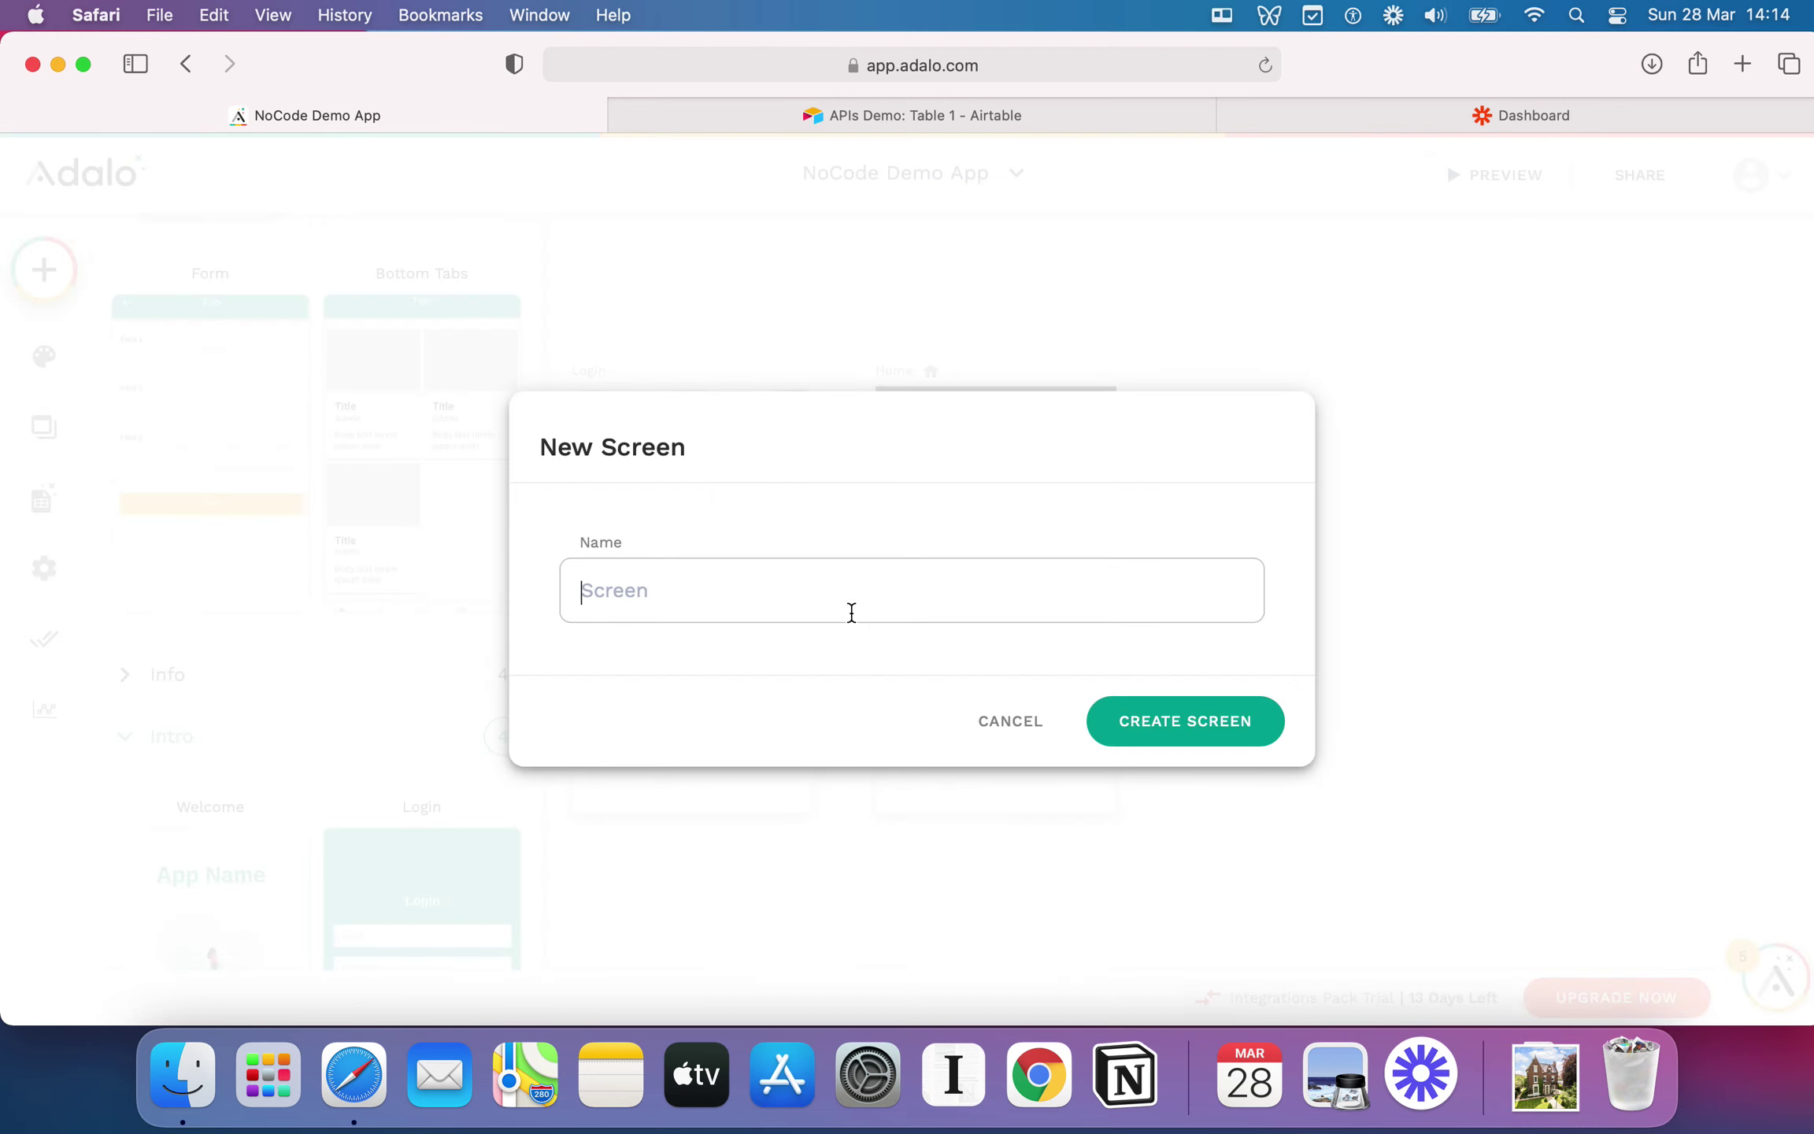
Step: Name the new screen Welcome, create it, and close the add panel to view all screens
{"action": "type", "text": "Welc"}
{"action": "left_click", "coordinate": [1181, 707]}
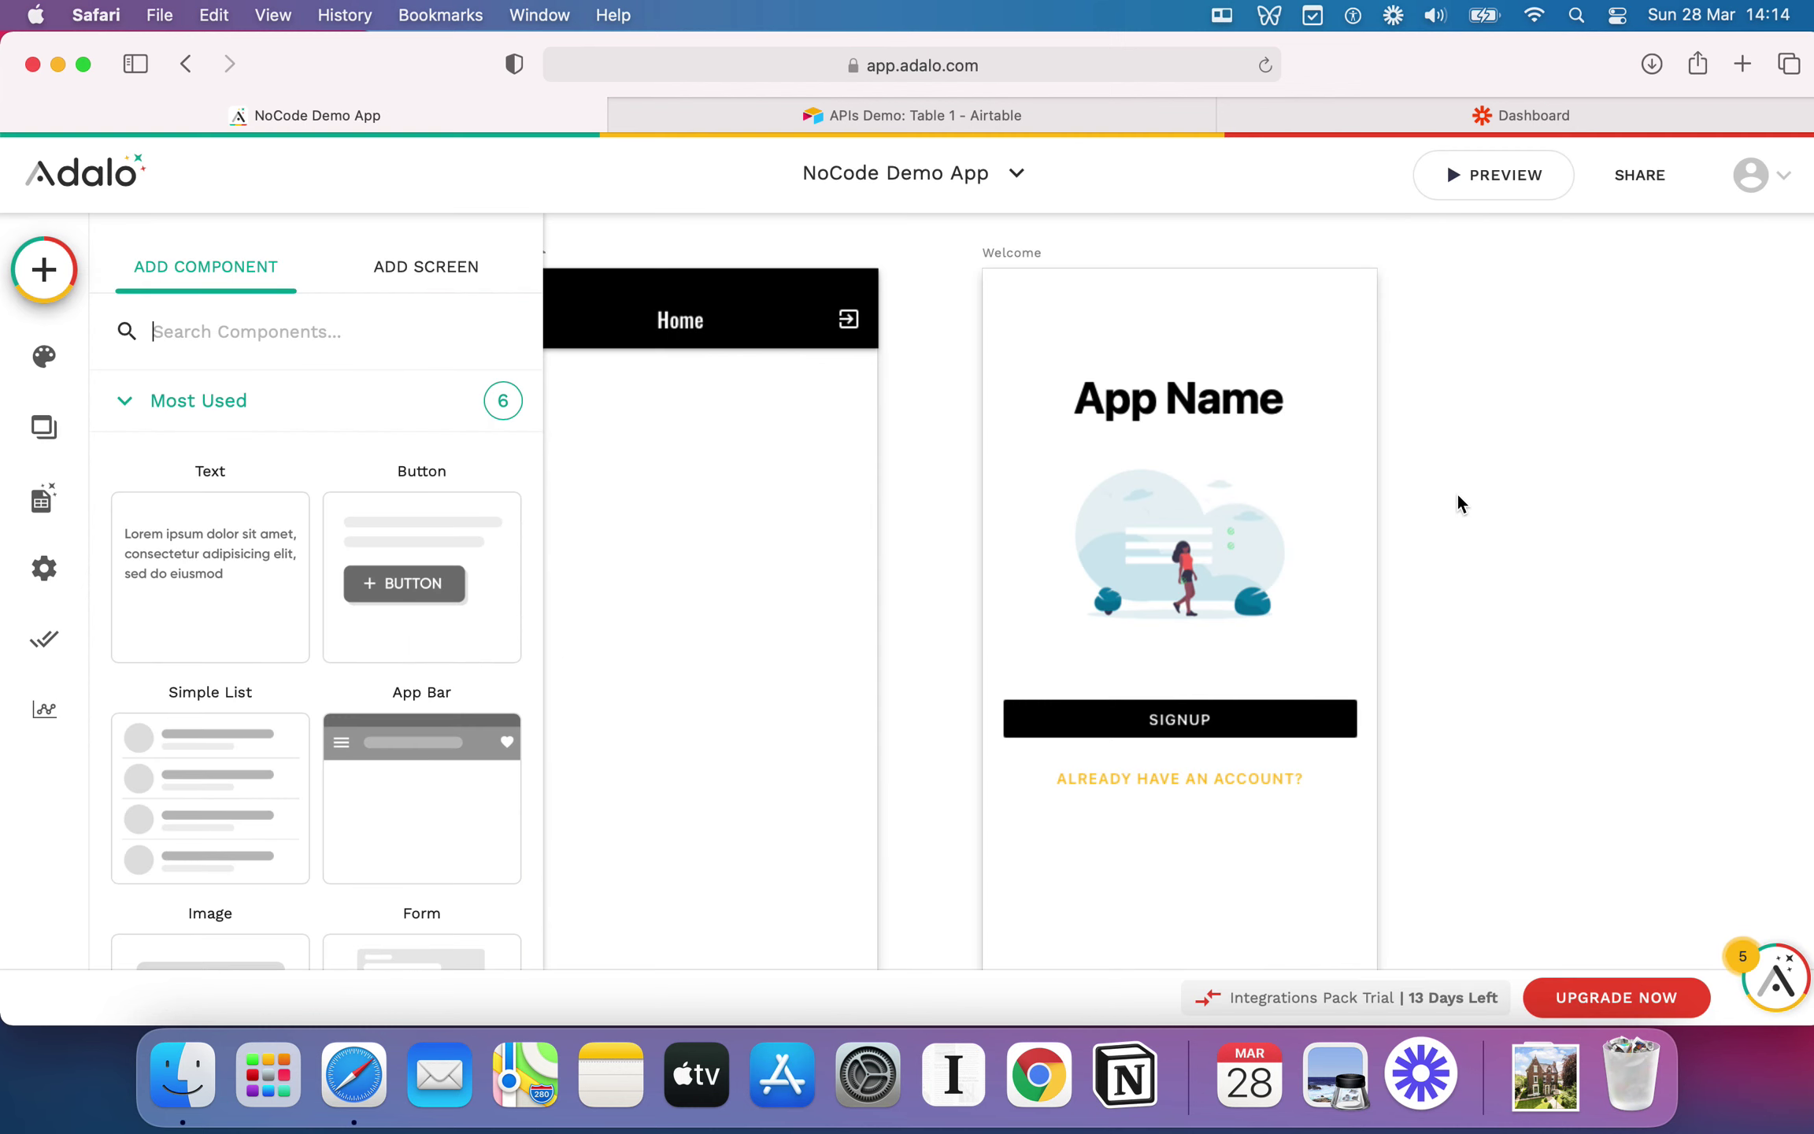
{"action": "scroll", "coordinate": [1456, 492], "scroll_direction": "down", "scroll_amount": 5}
{"action": "scroll", "coordinate": [1487, 513], "scroll_direction": "up", "scroll_amount": 3}
{"action": "scroll", "coordinate": [1501, 535], "scroll_direction": "down", "scroll_amount": 5}
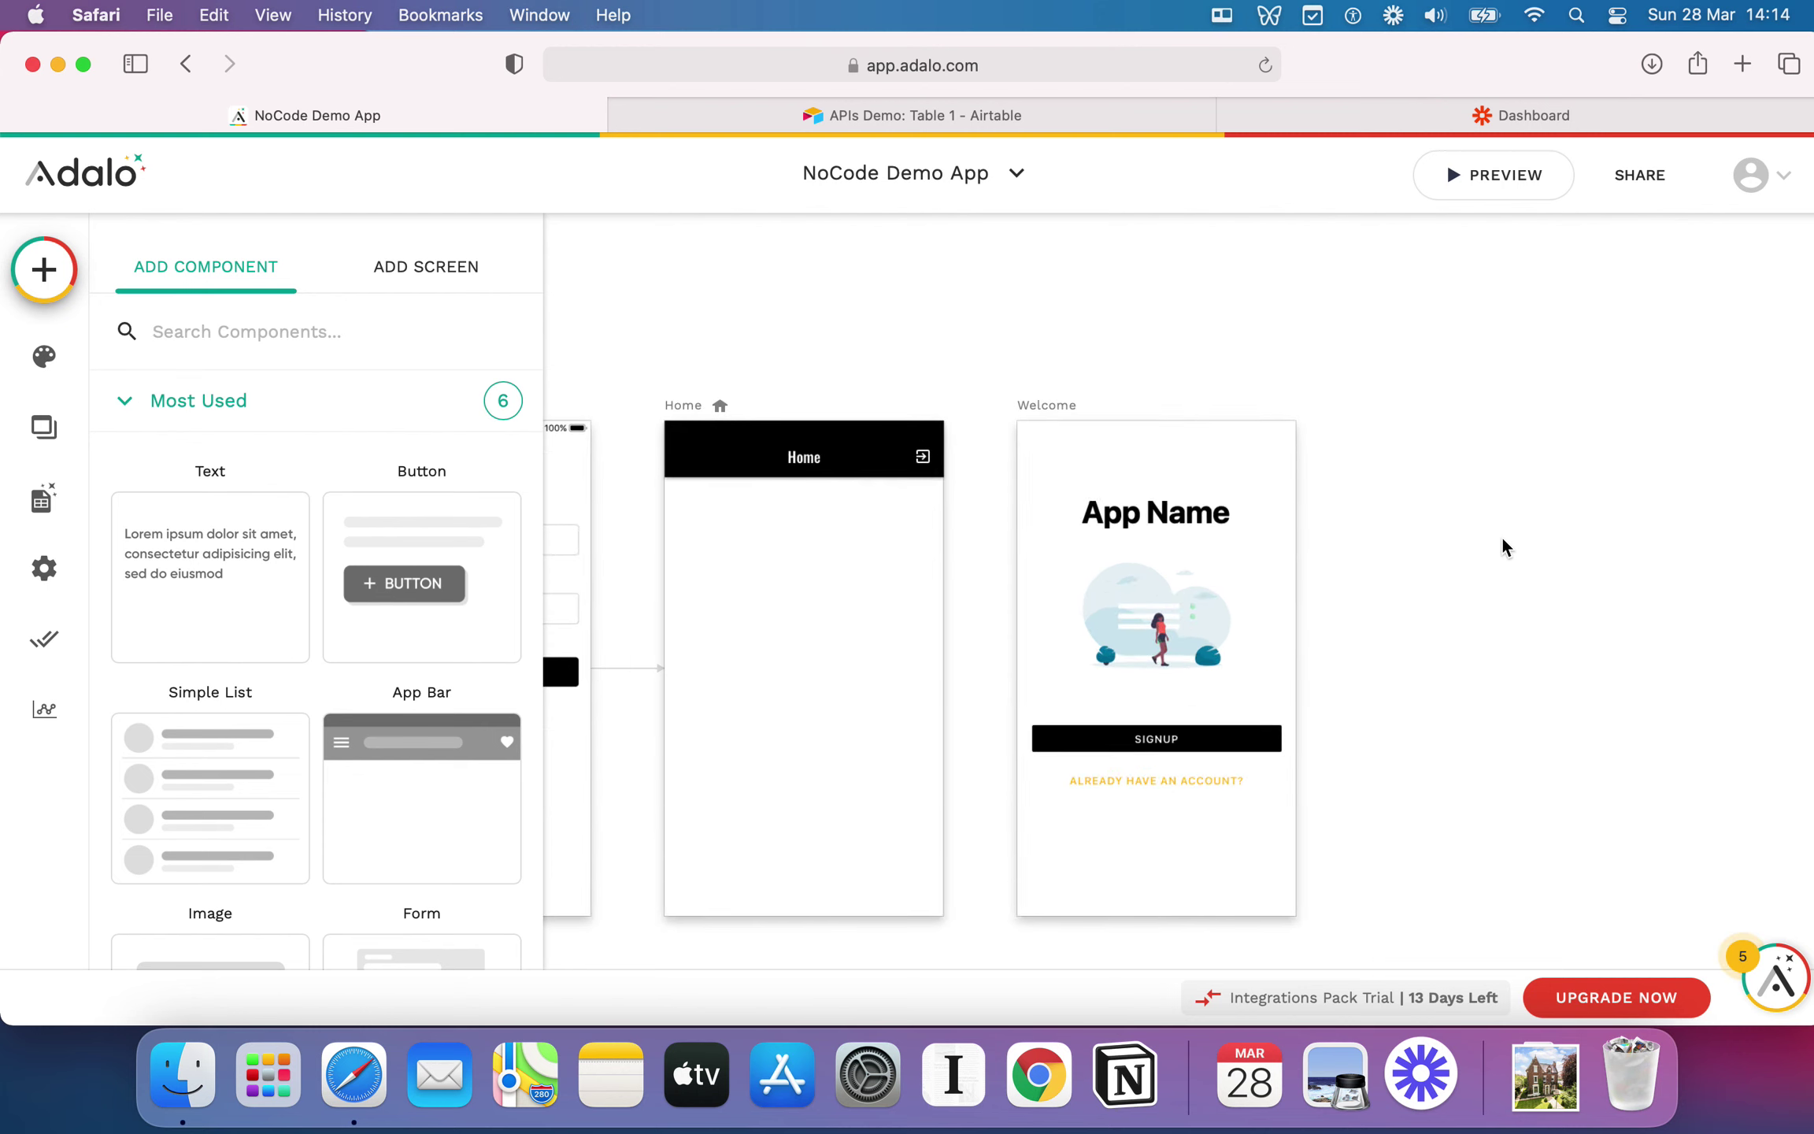
{"action": "left_click", "coordinate": [1519, 451]}
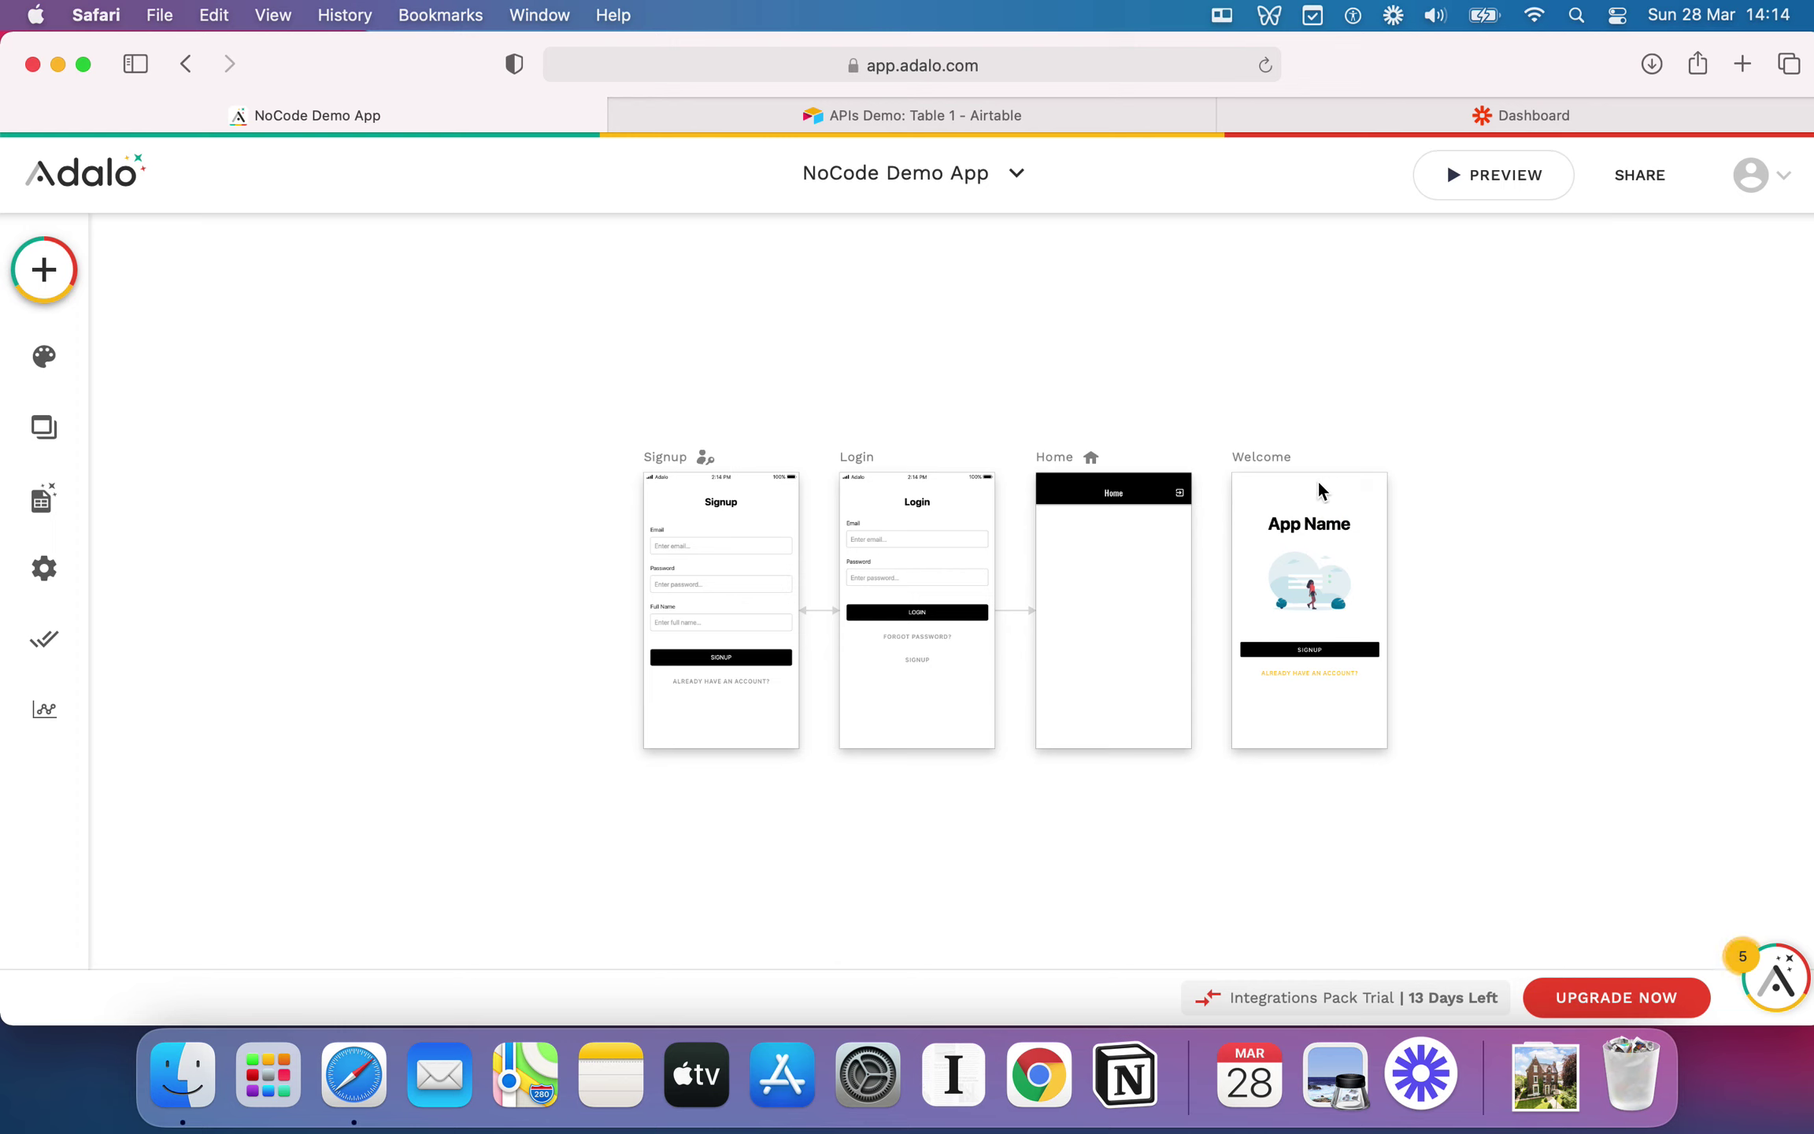
{"action": "left_click", "coordinate": [1295, 528]}
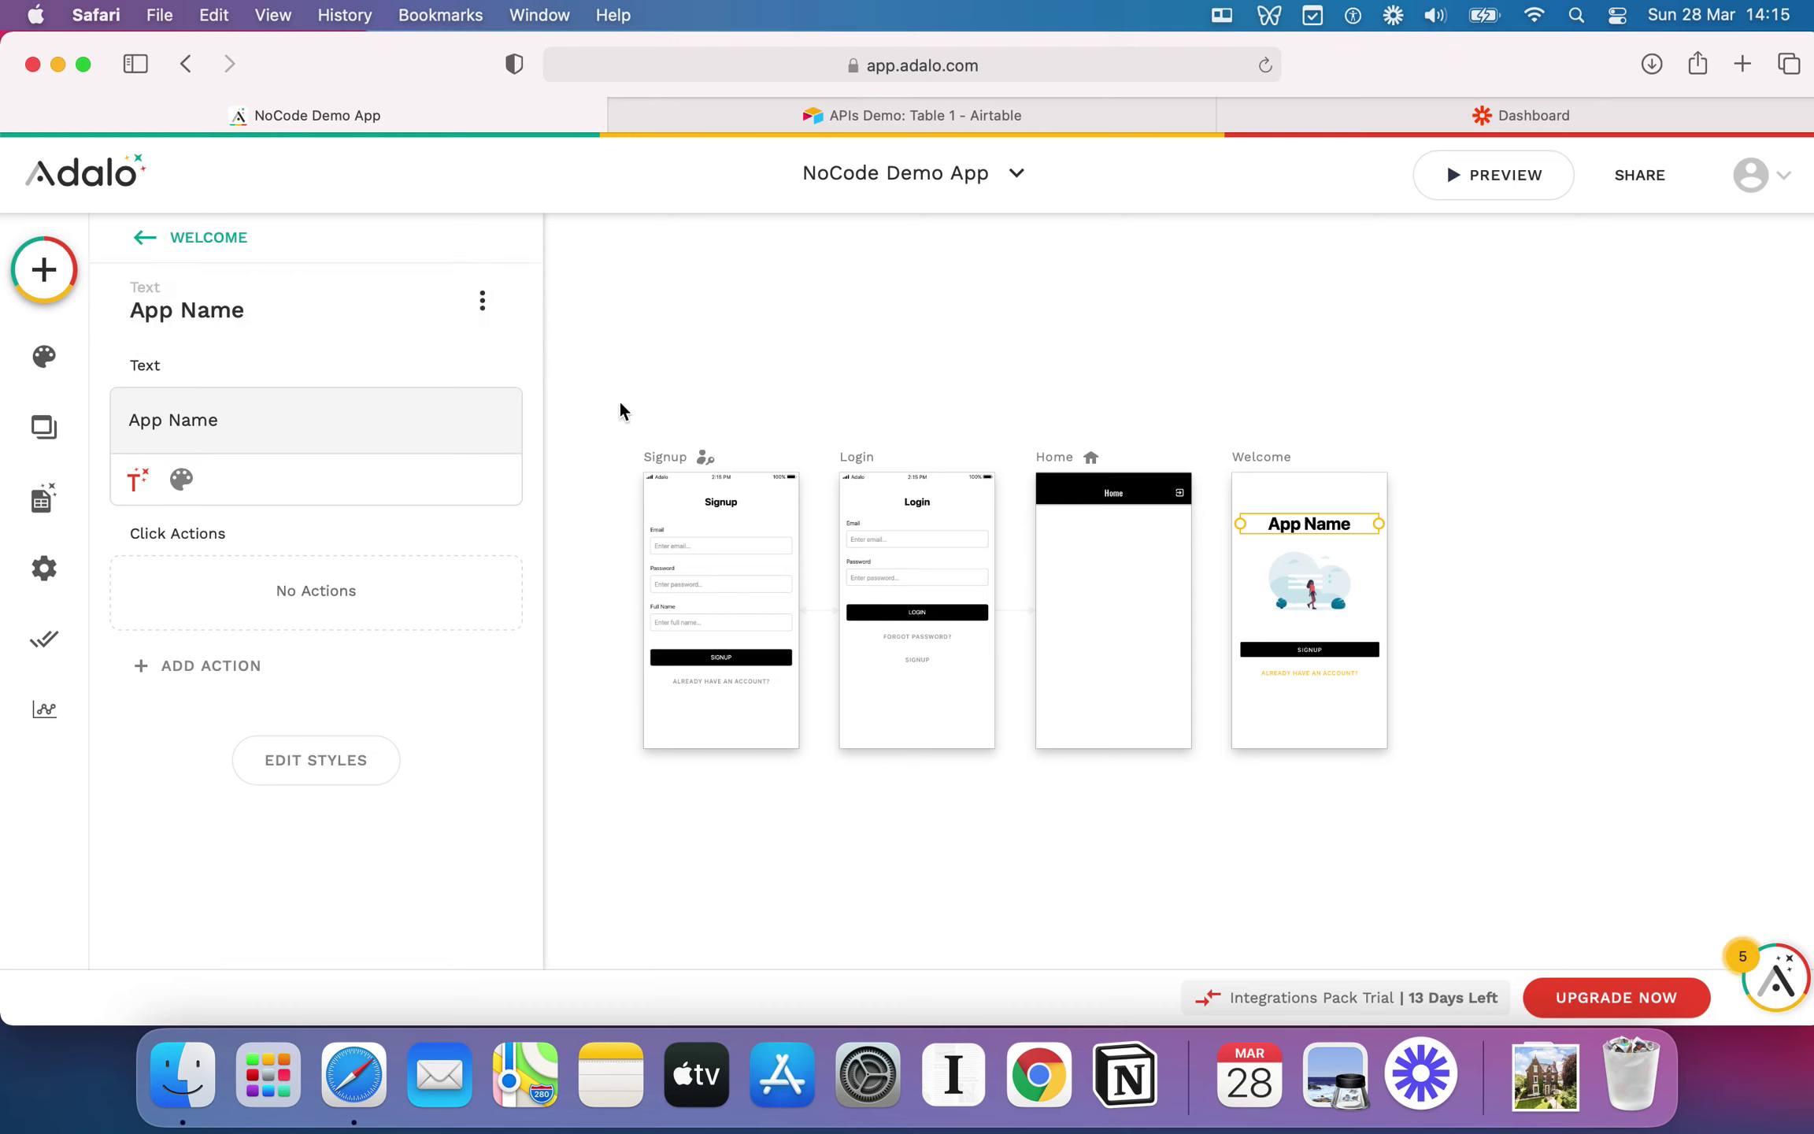
{"action": "left_click", "coordinate": [210, 411]}
{"action": "left_click", "coordinate": [1294, 651]}
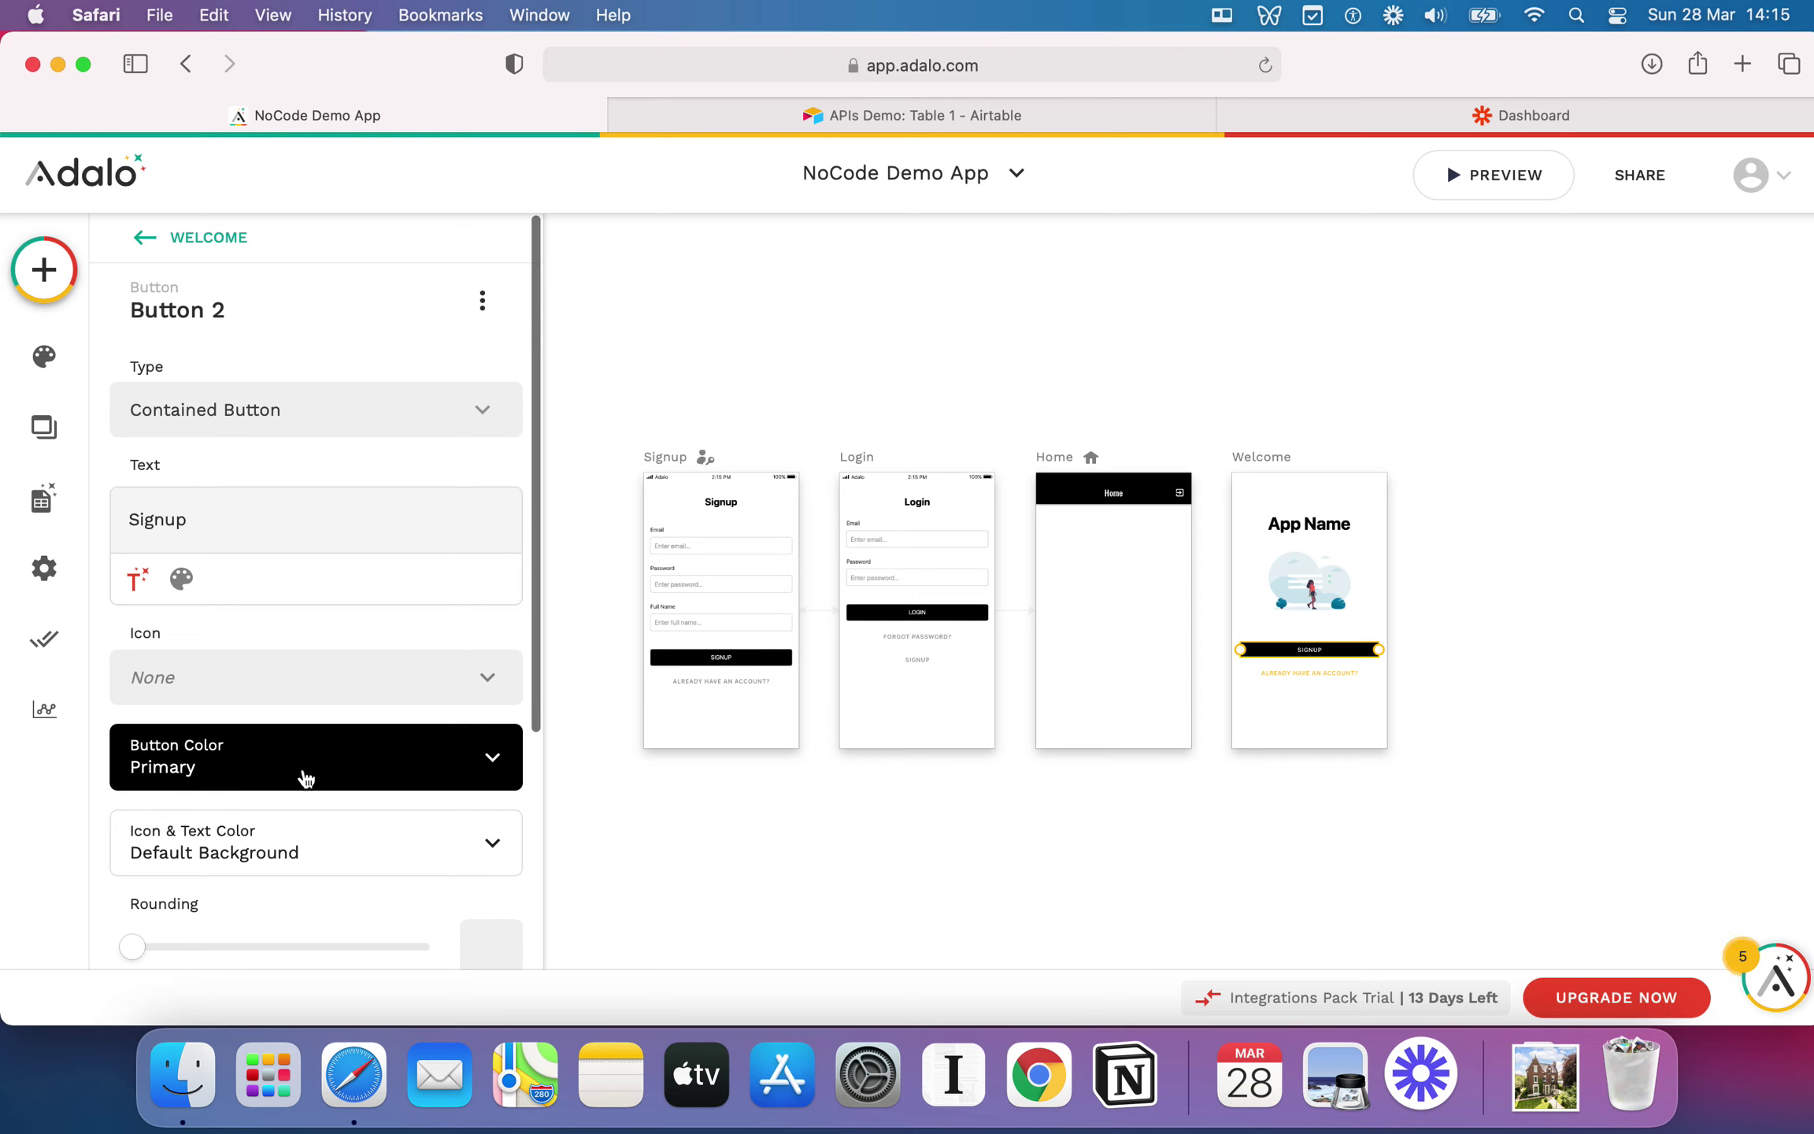
{"action": "left_click", "coordinate": [1321, 530]}
{"action": "triple_click", "coordinate": [208, 415]}
{"action": "type", "text": "Welcome to my new app"}
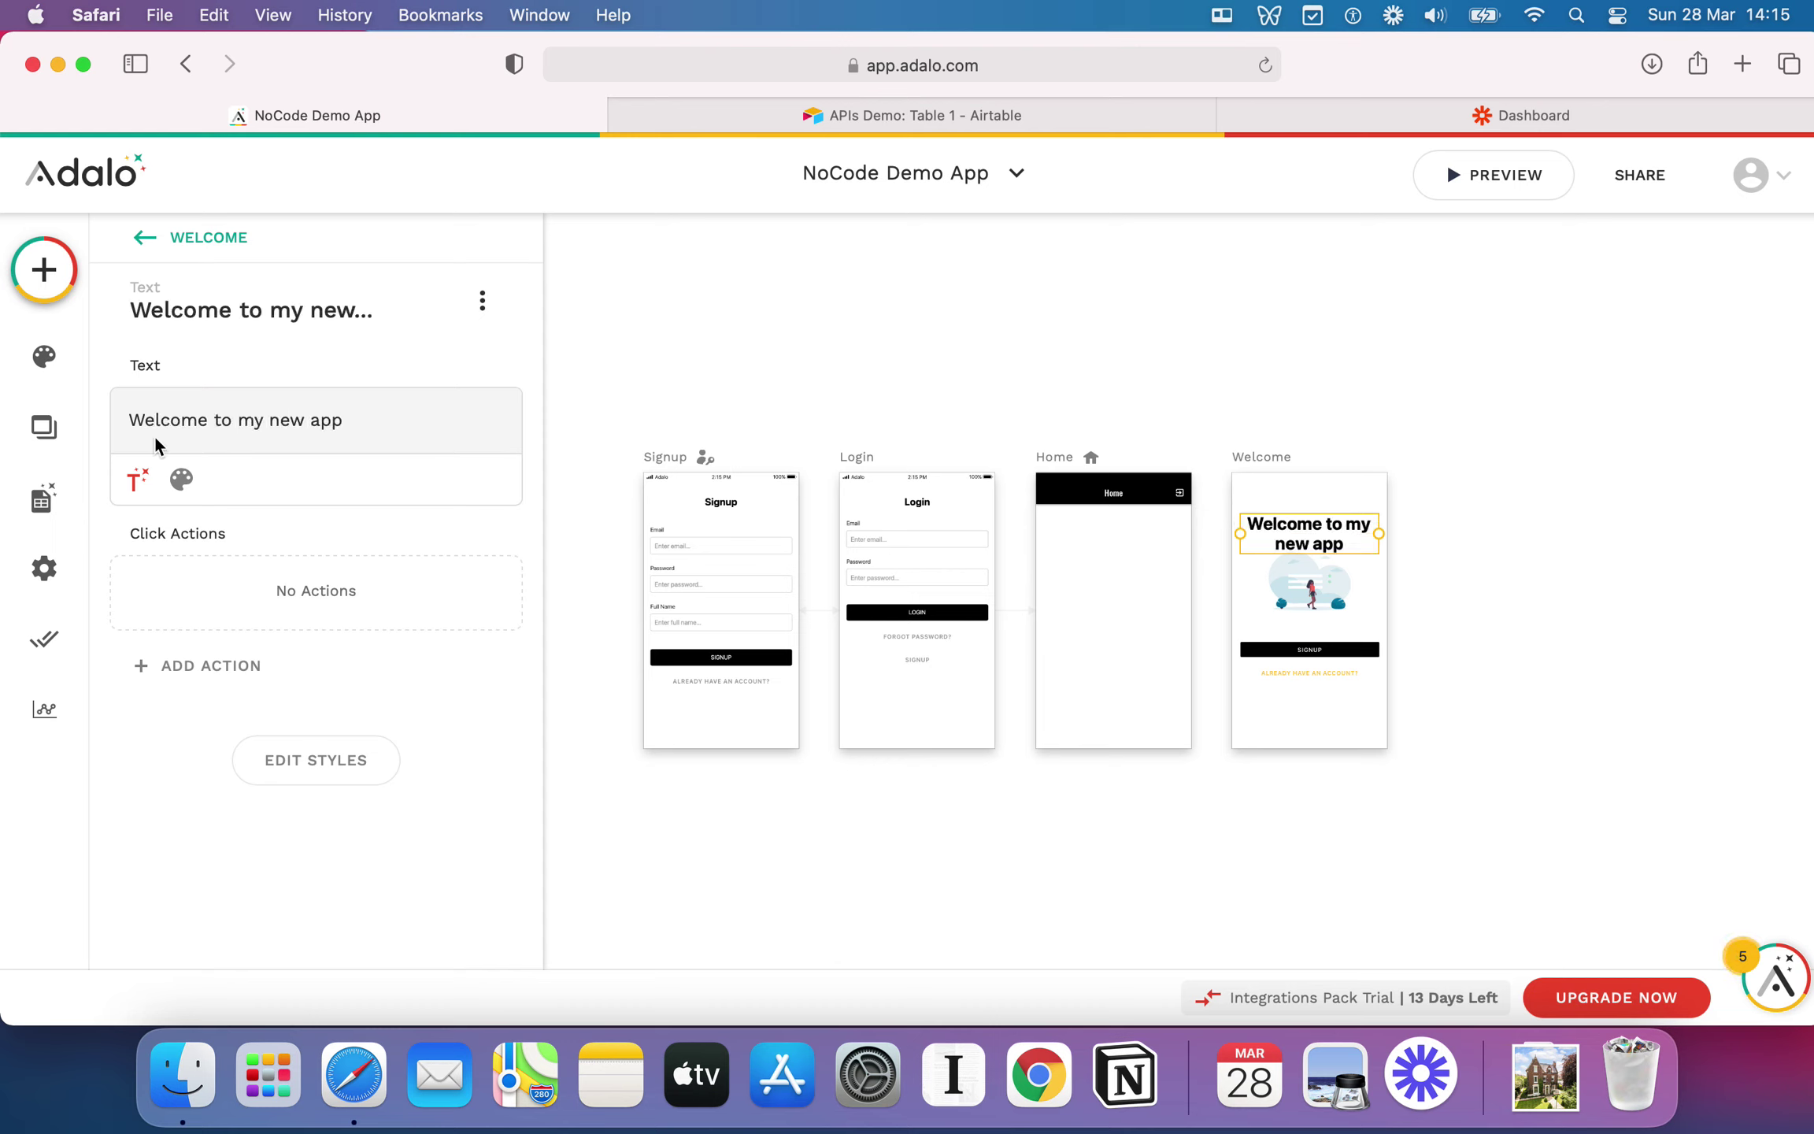
{"action": "left_click", "coordinate": [181, 478]}
{"action": "left_click", "coordinate": [270, 482]}
{"action": "left_click", "coordinate": [270, 482]}
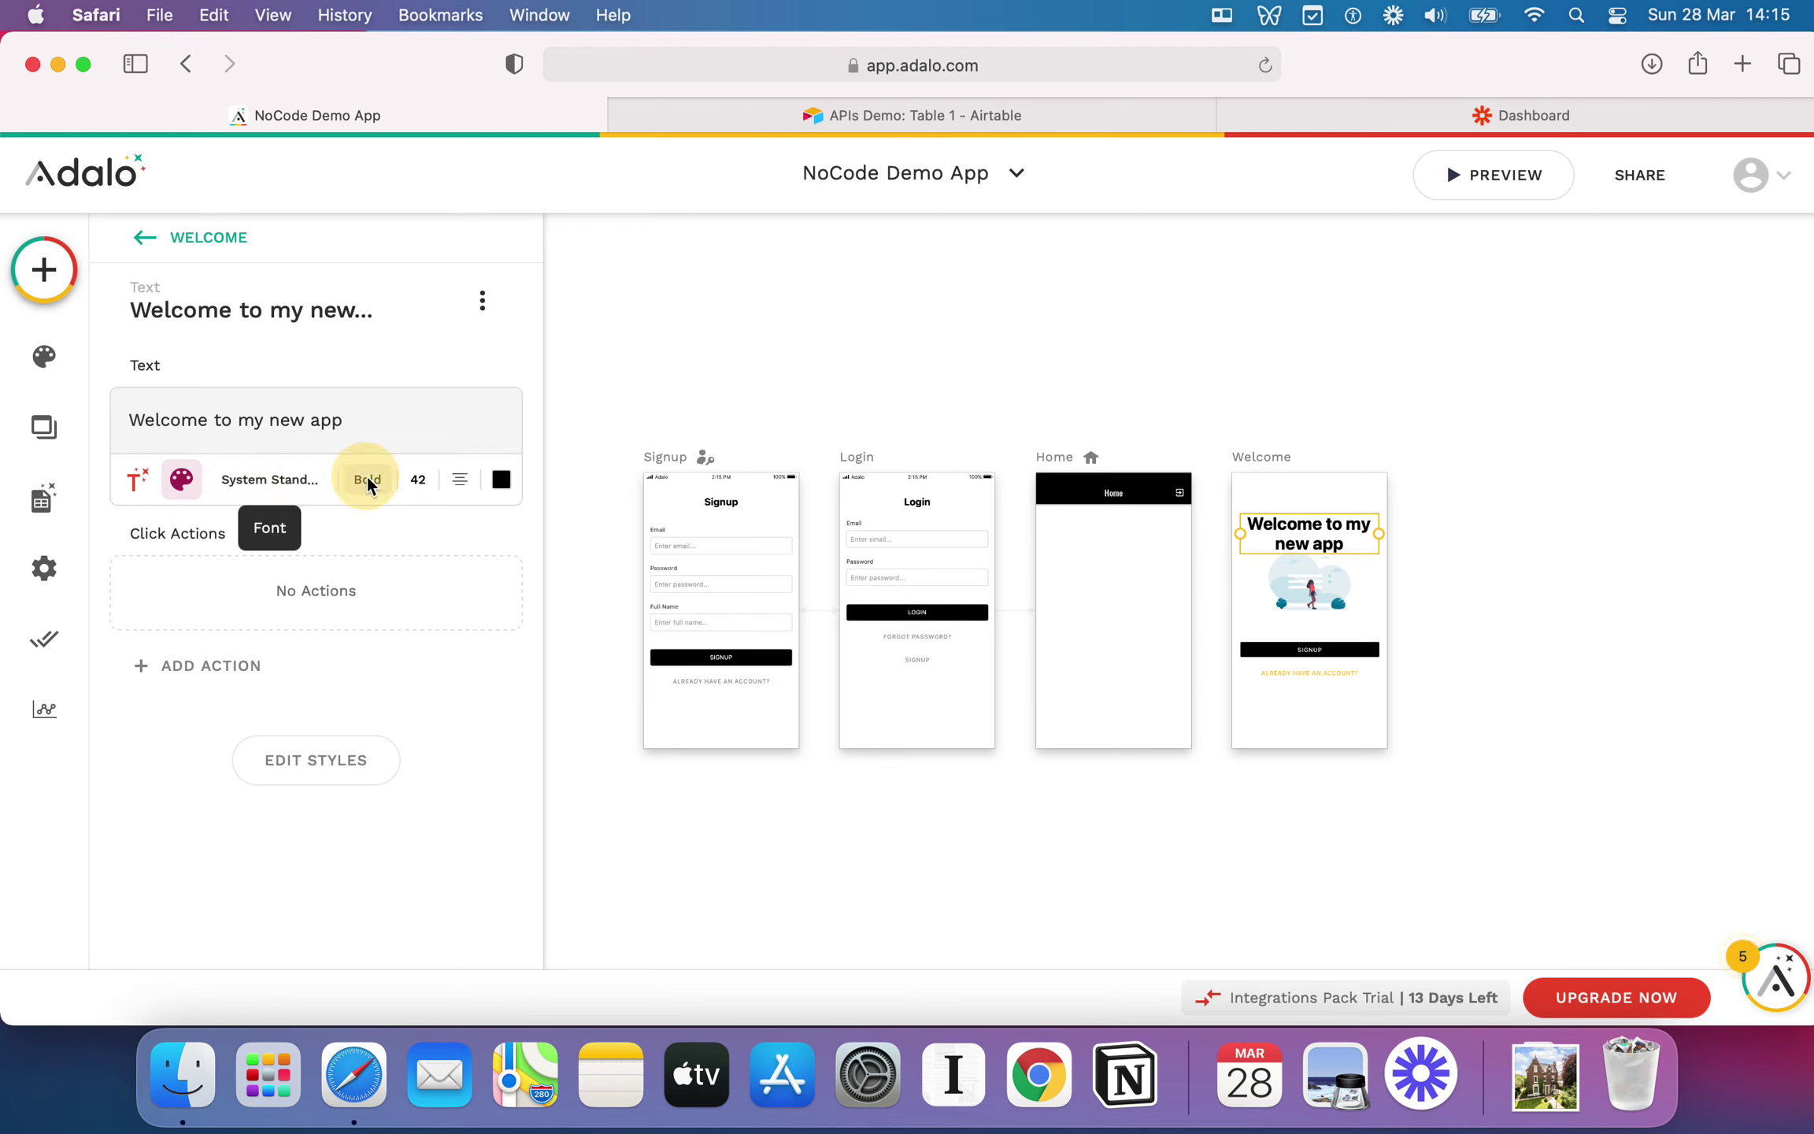
{"action": "left_click", "coordinate": [407, 478]}
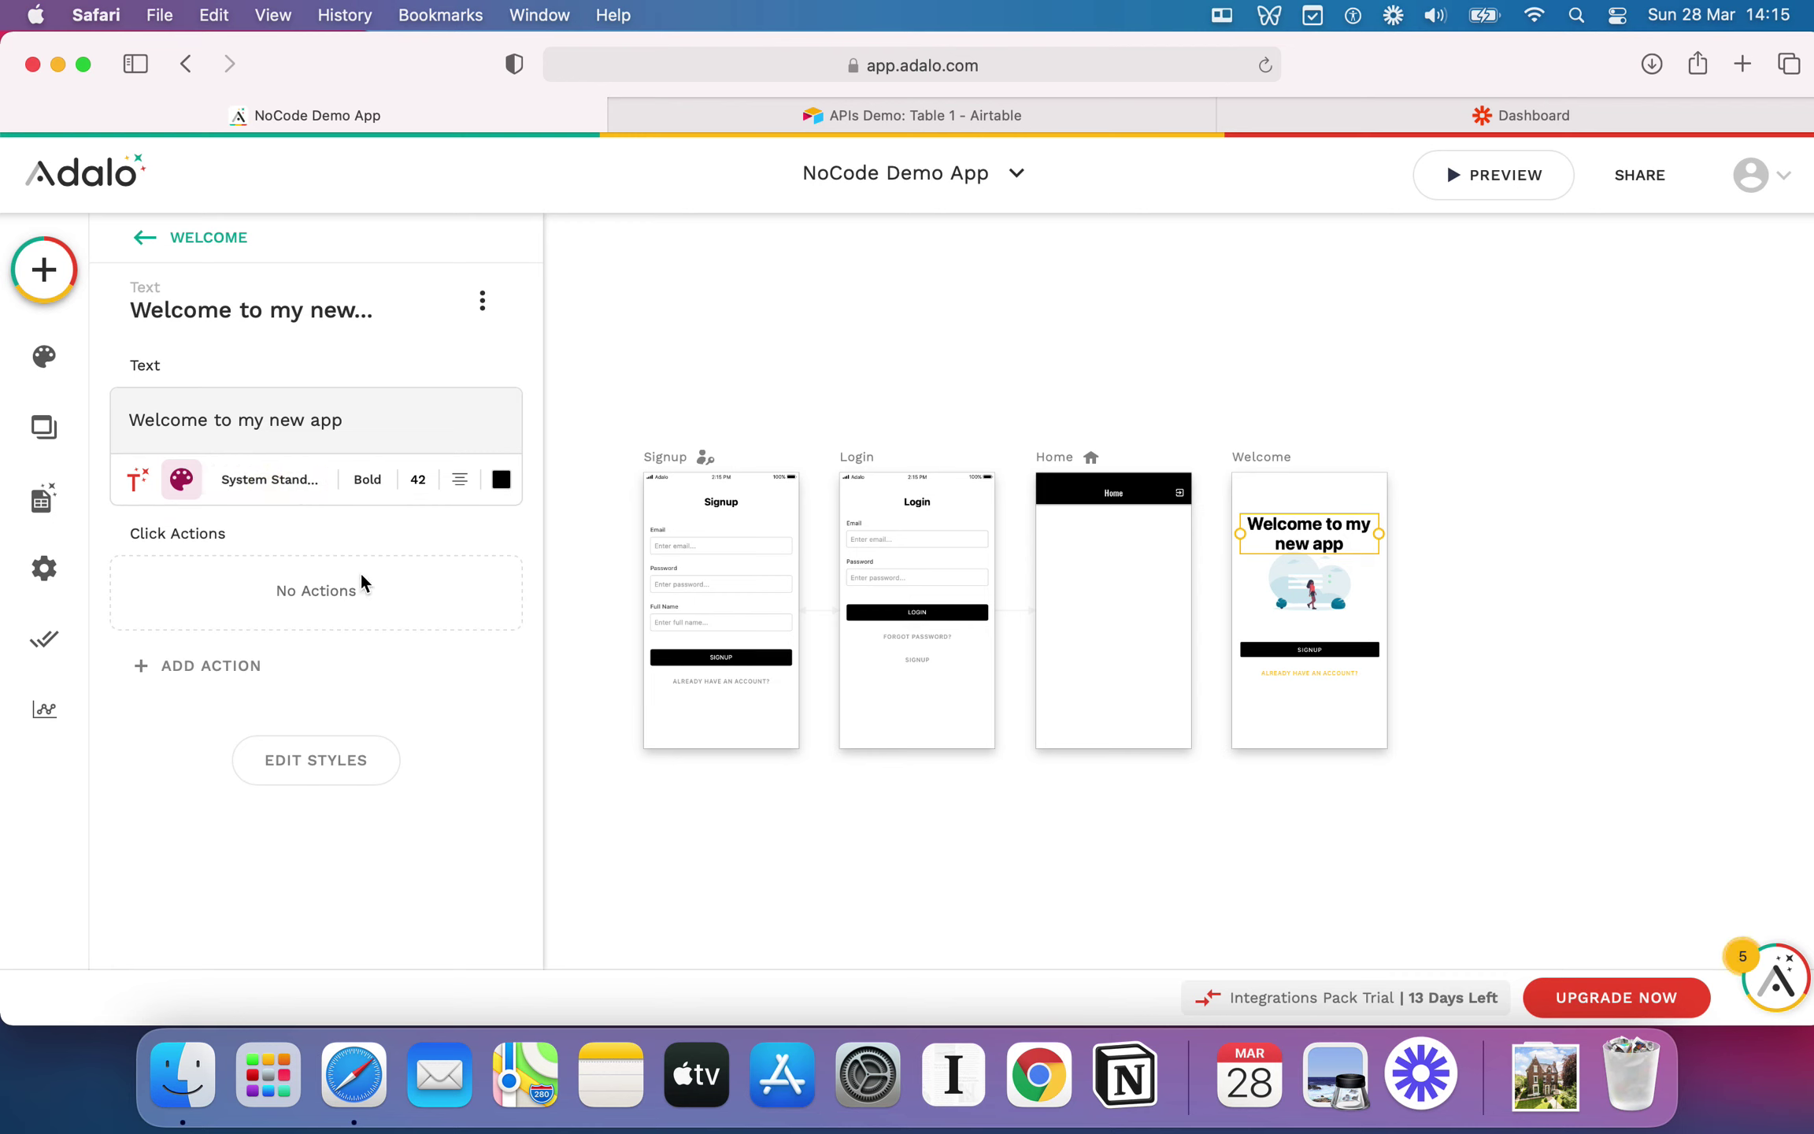
{"action": "left_click", "coordinate": [482, 302]}
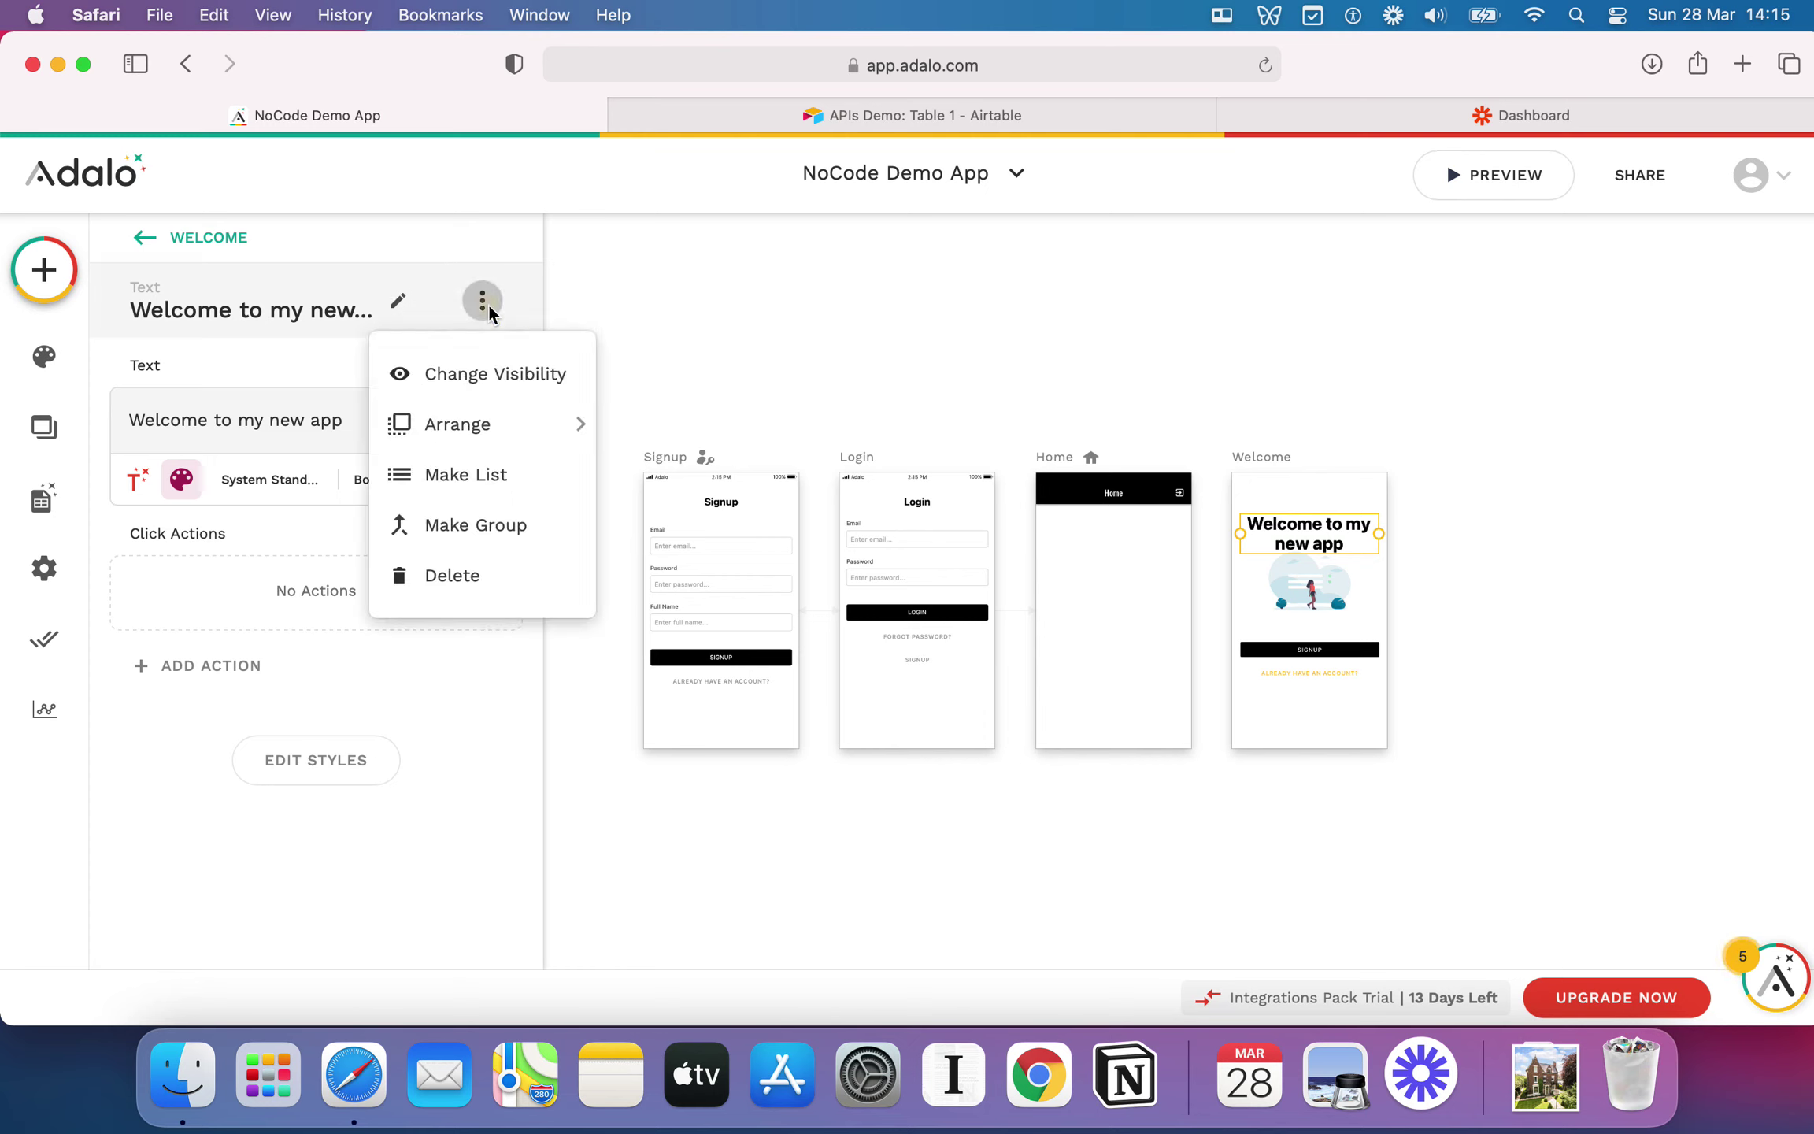
{"action": "left_click", "coordinate": [269, 371]}
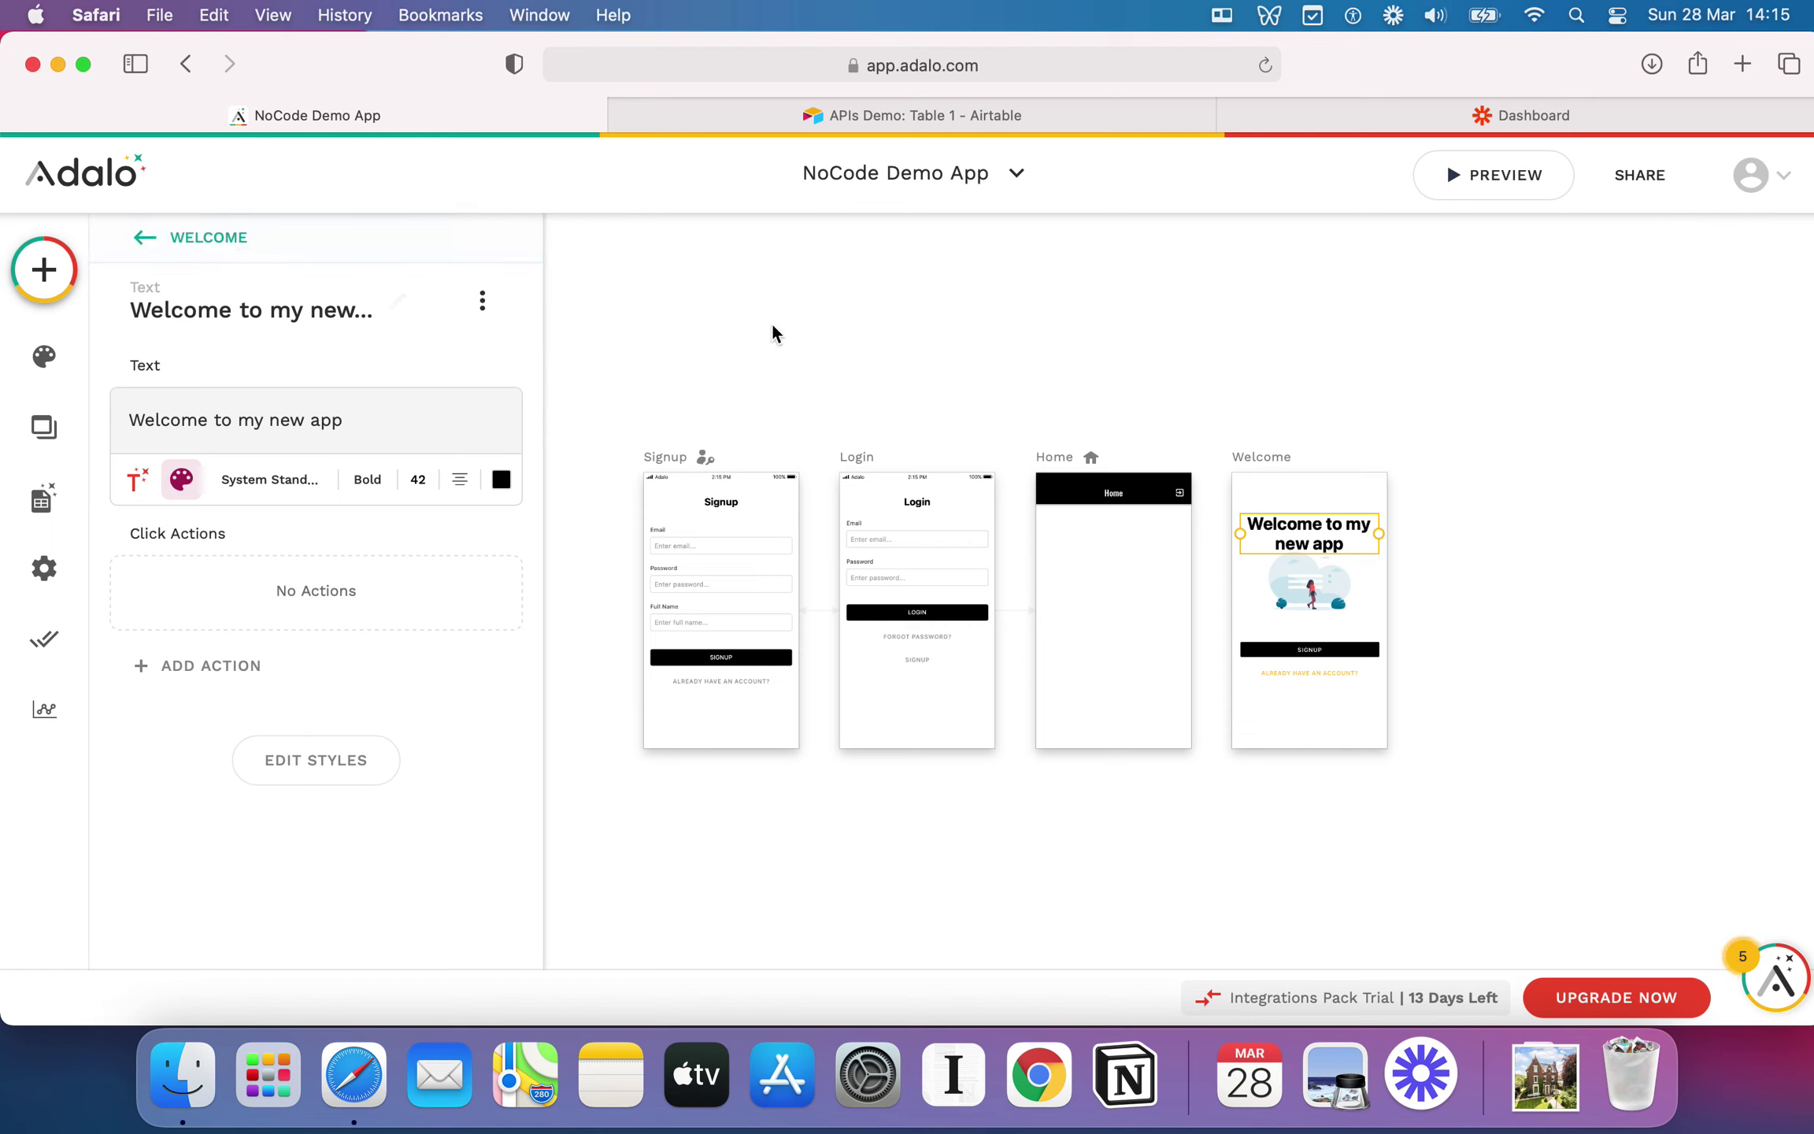
Step: Move the Welcome title up and shift the illustration slightly right
{"action": "left_click", "coordinate": [959, 324]}
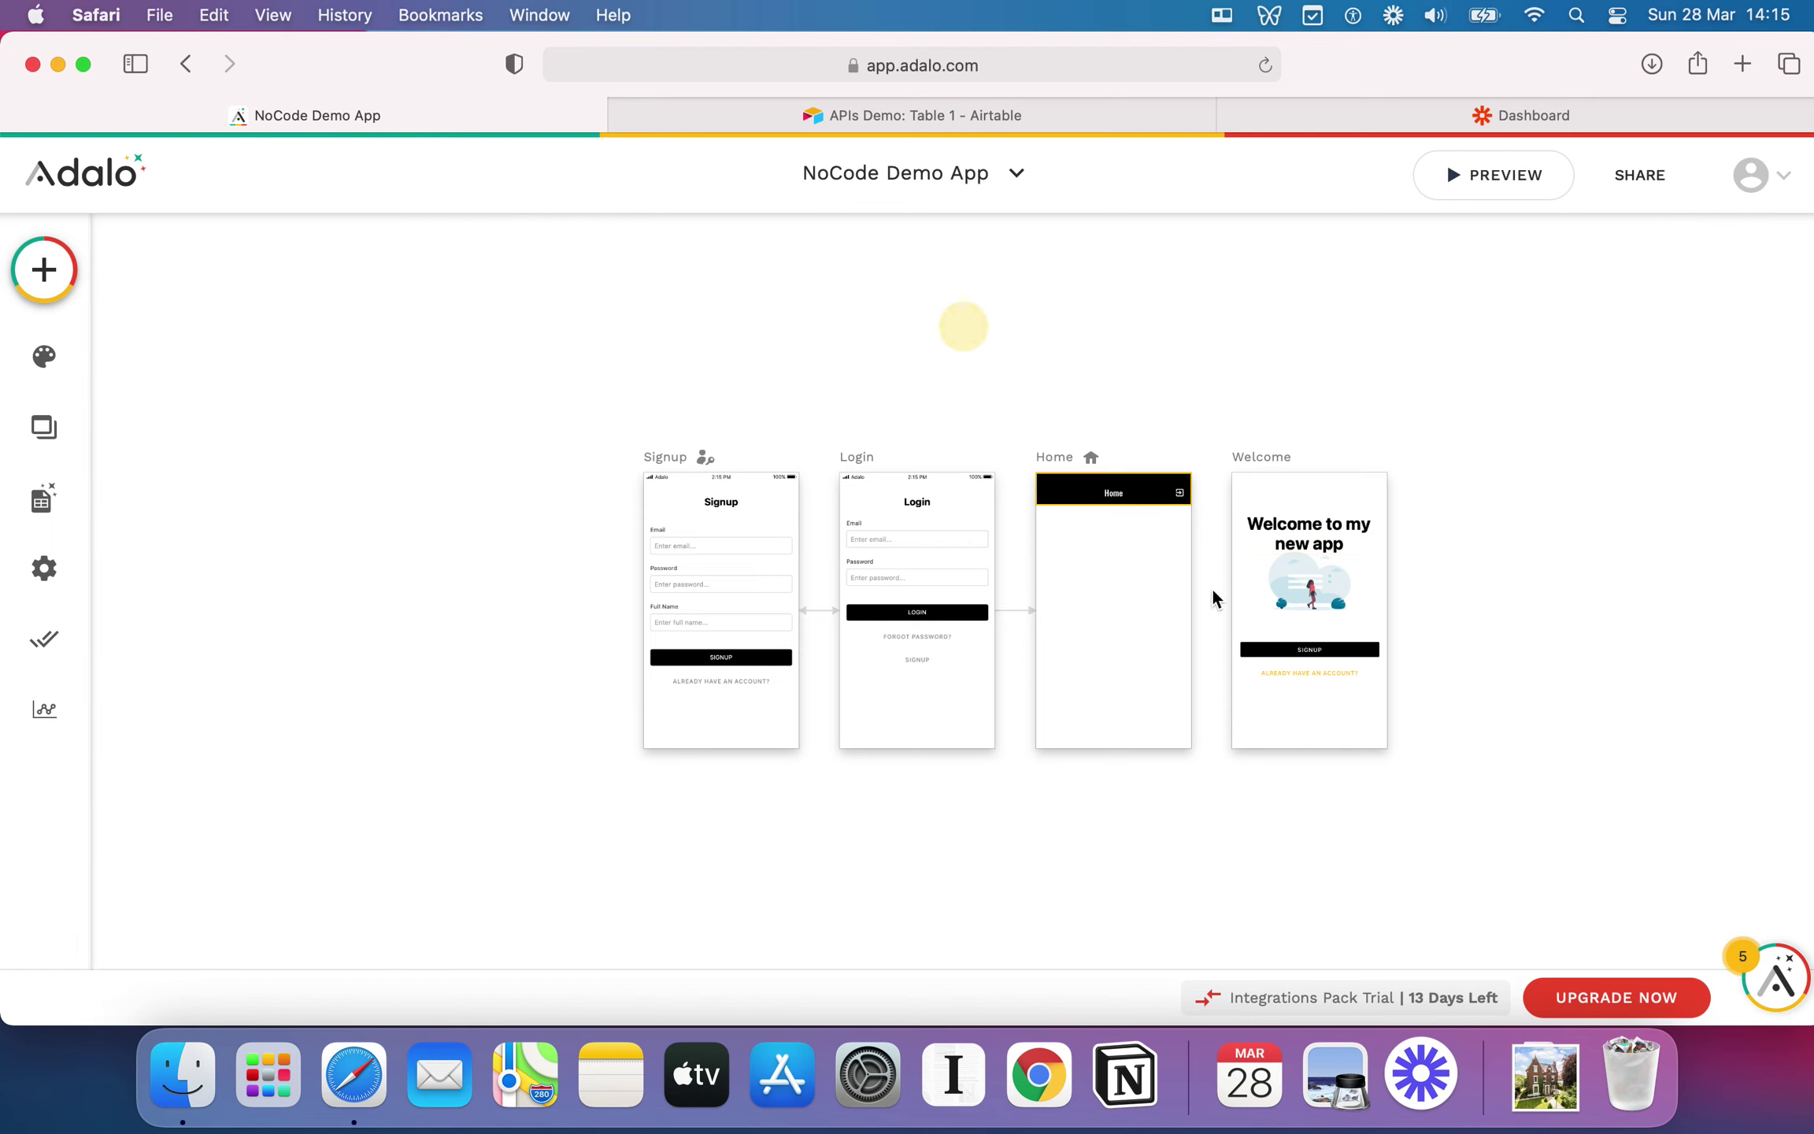
{"action": "scroll", "coordinate": [1281, 603], "scroll_direction": "up", "scroll_amount": 3}
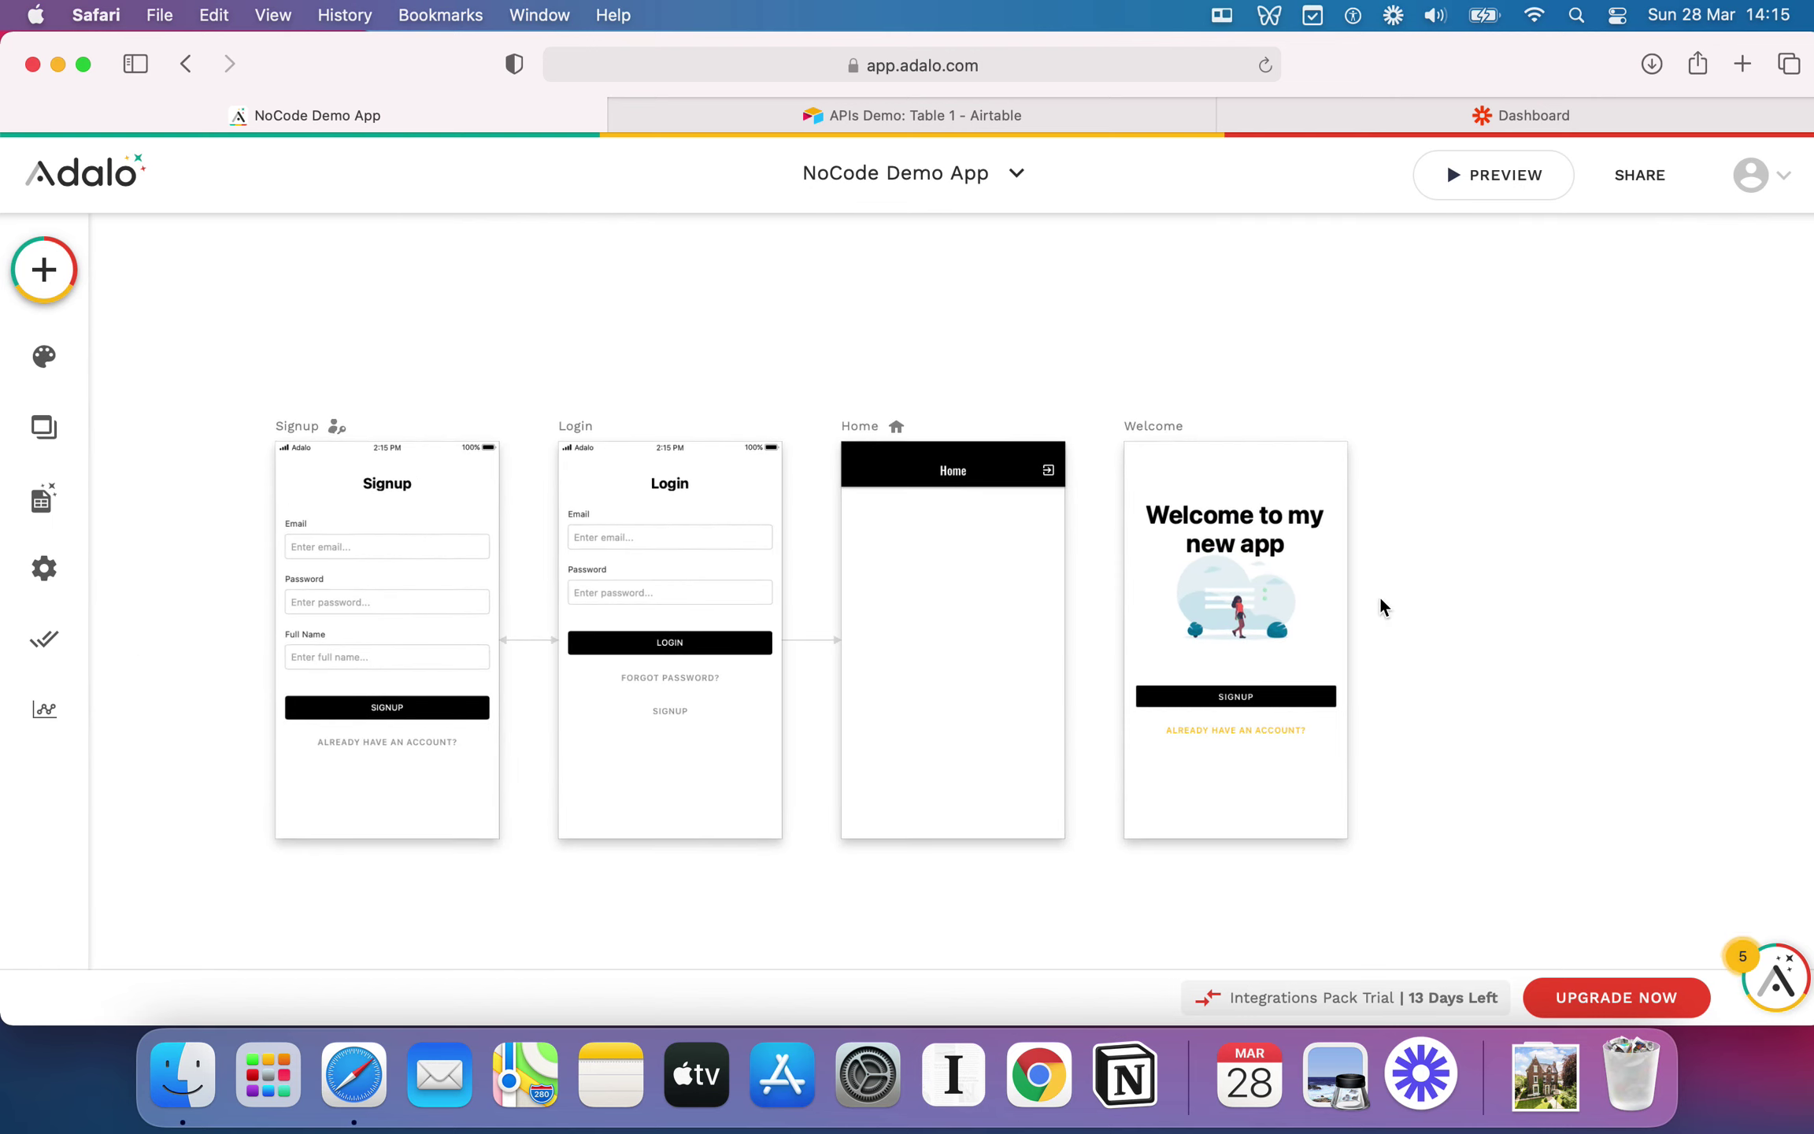
{"action": "left_click", "coordinate": [1281, 604]}
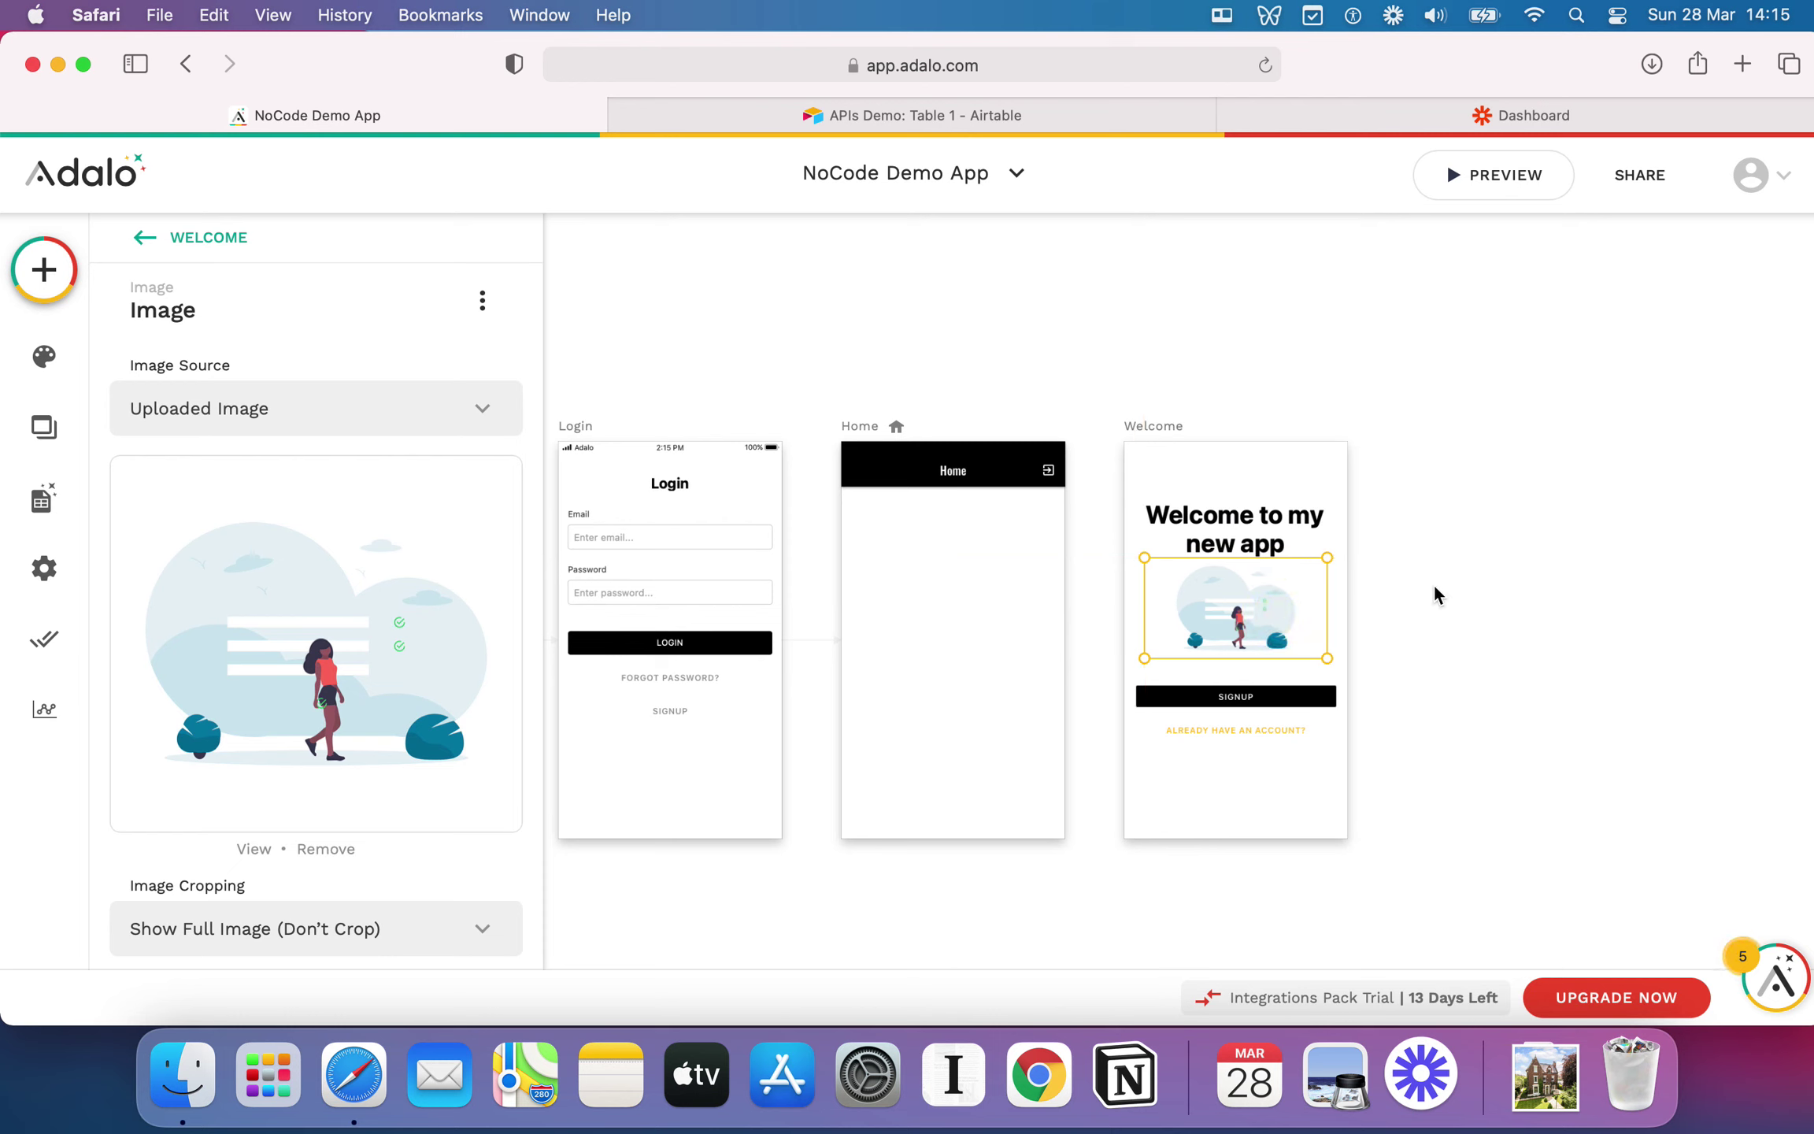
{"action": "scroll", "coordinate": [1430, 600], "scroll_direction": "up", "scroll_amount": 3}
{"action": "scroll", "coordinate": [1388, 639], "scroll_direction": "up", "scroll_amount": 2}
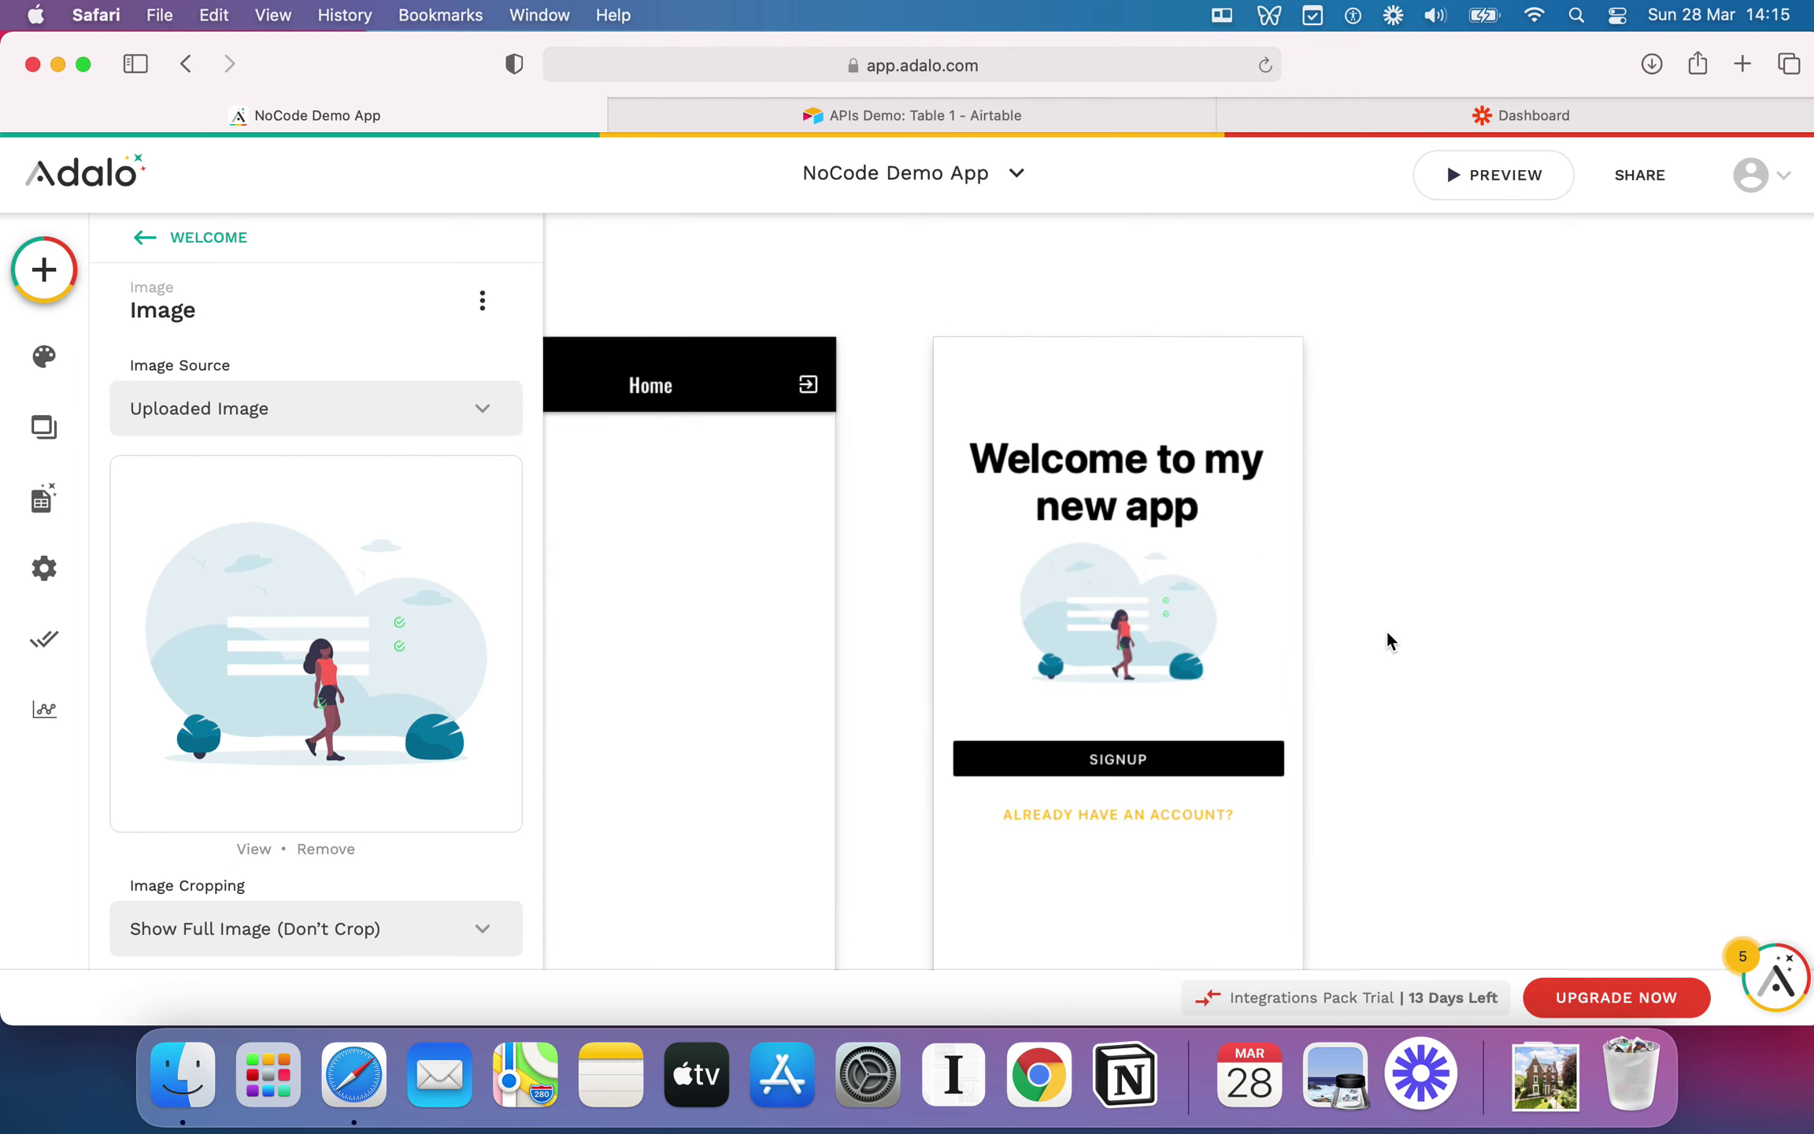
{"action": "left_click", "coordinate": [1127, 464]}
{"action": "left_click_drag", "start_coordinate": [1129, 482], "coordinate": [1122, 426]}
{"action": "left_click", "coordinate": [1116, 533]}
{"action": "mouse_move", "coordinate": [1143, 595]}
{"action": "left_mouse_down"}
{"action": "mouse_move", "coordinate": [1097, 579]}
{"action": "mouse_move", "coordinate": [1170, 599]}
{"action": "mouse_move", "coordinate": [1142, 591]}
{"action": "left_mouse_up"}
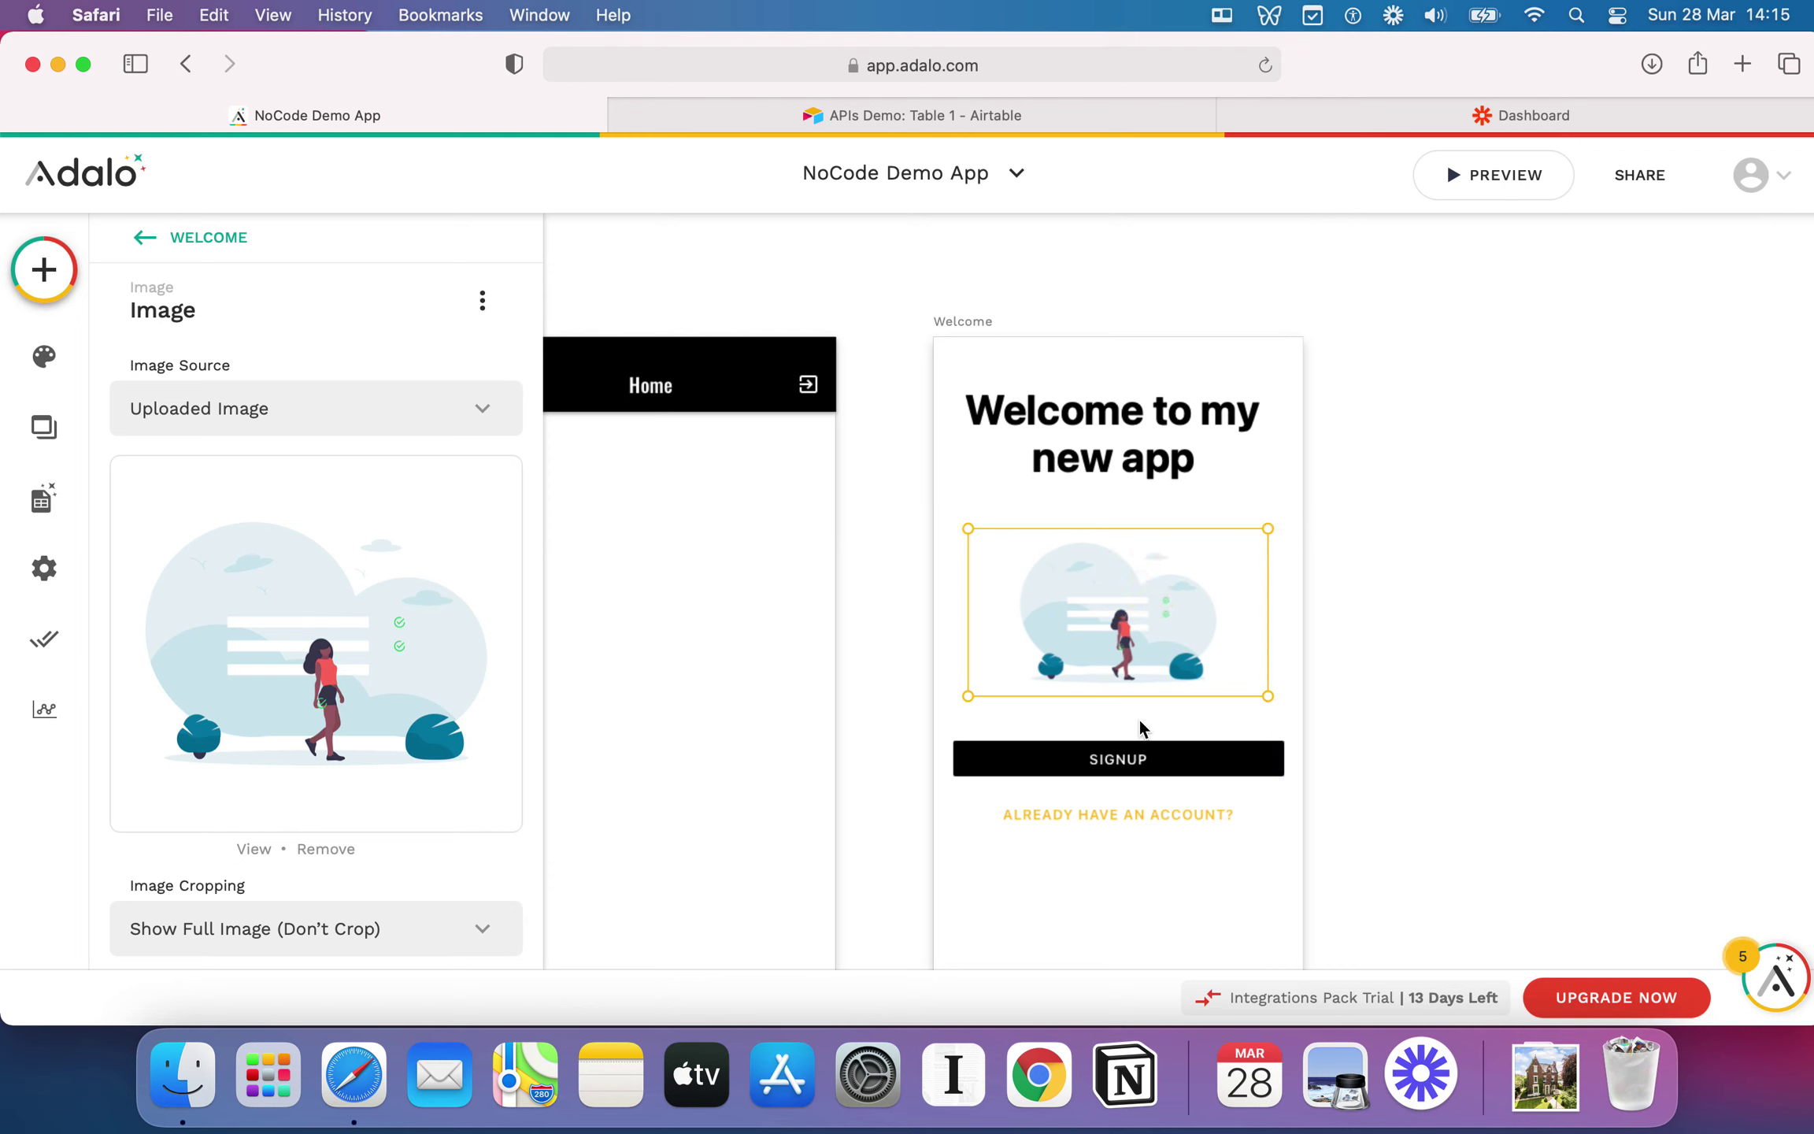
Step: Narrow the SIGNUP button, recentre the title, and deselect to show all four screens
{"action": "left_click", "coordinate": [1141, 760]}
{"action": "left_click_drag", "start_coordinate": [1283, 762], "coordinate": [1257, 810]}
{"action": "left_click", "coordinate": [1150, 422]}
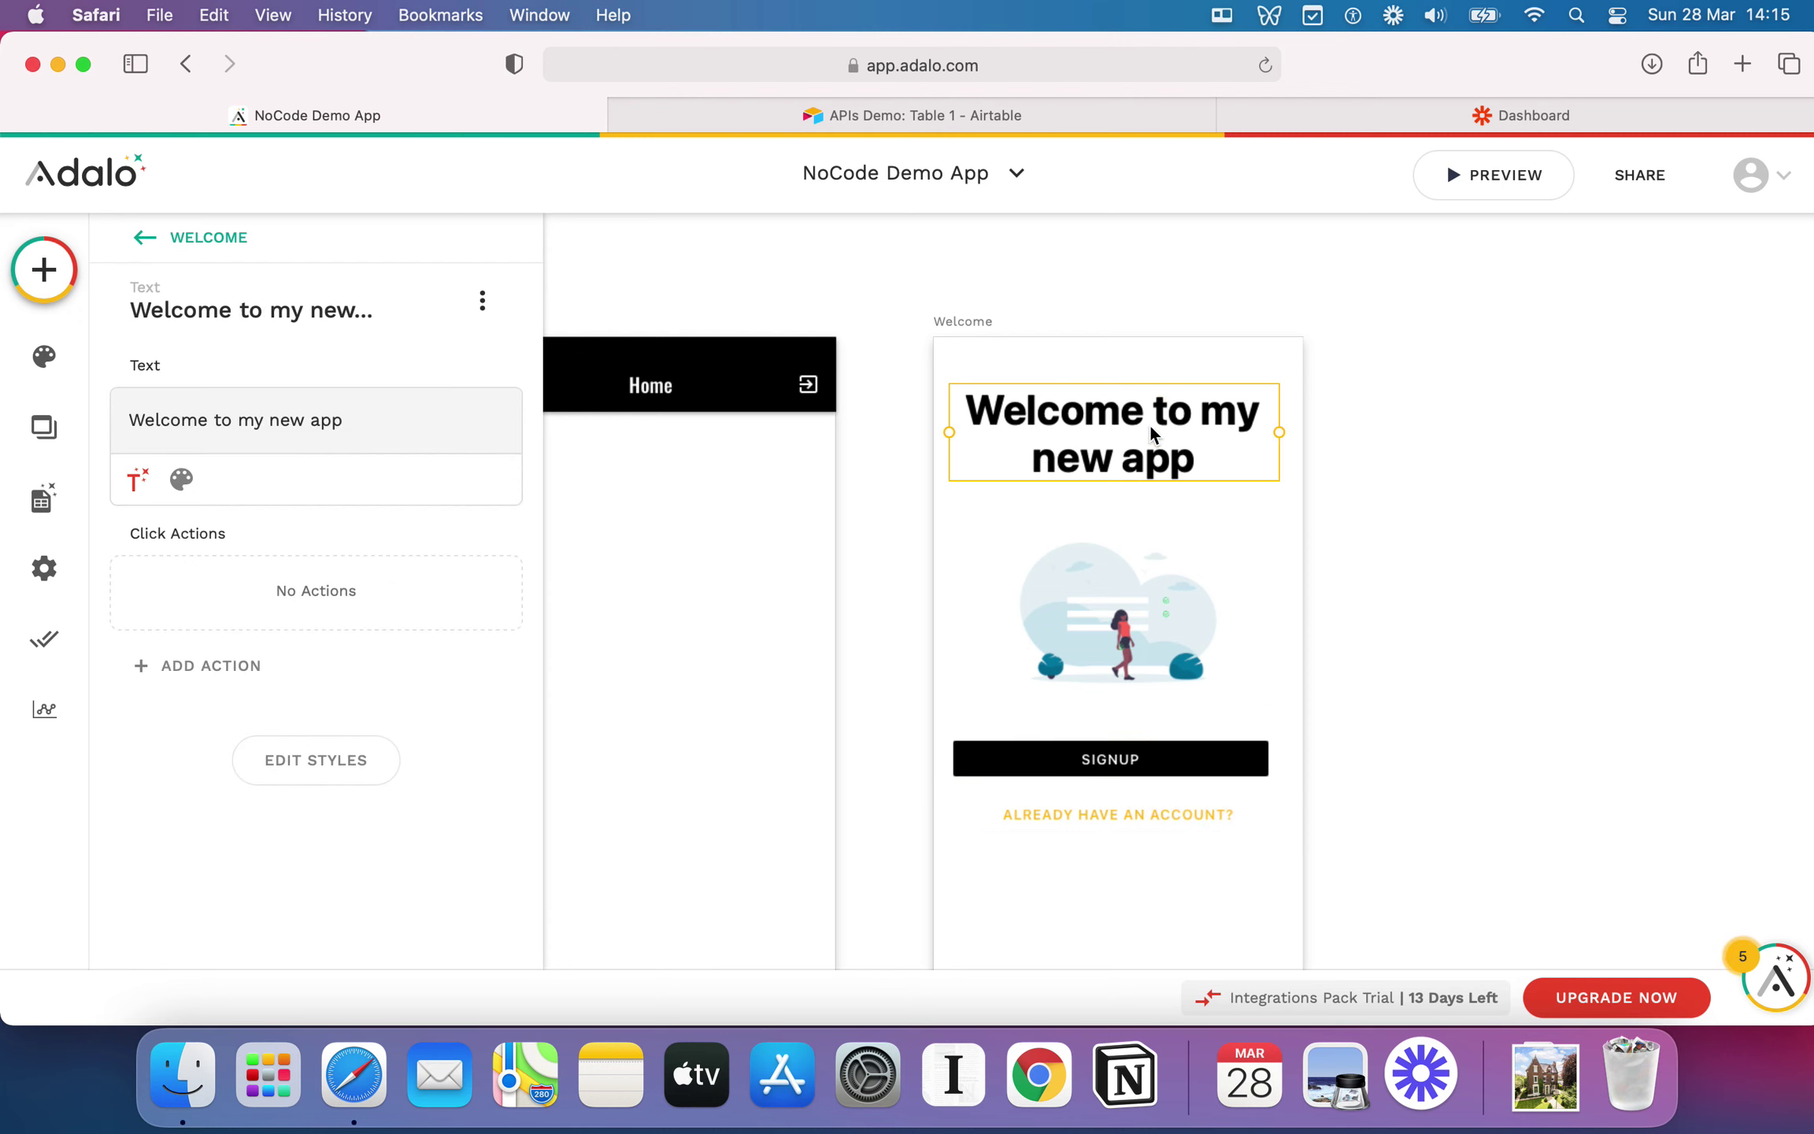
{"action": "left_click_drag", "start_coordinate": [1149, 422], "coordinate": [1116, 423]}
{"action": "left_click", "coordinate": [732, 415]}
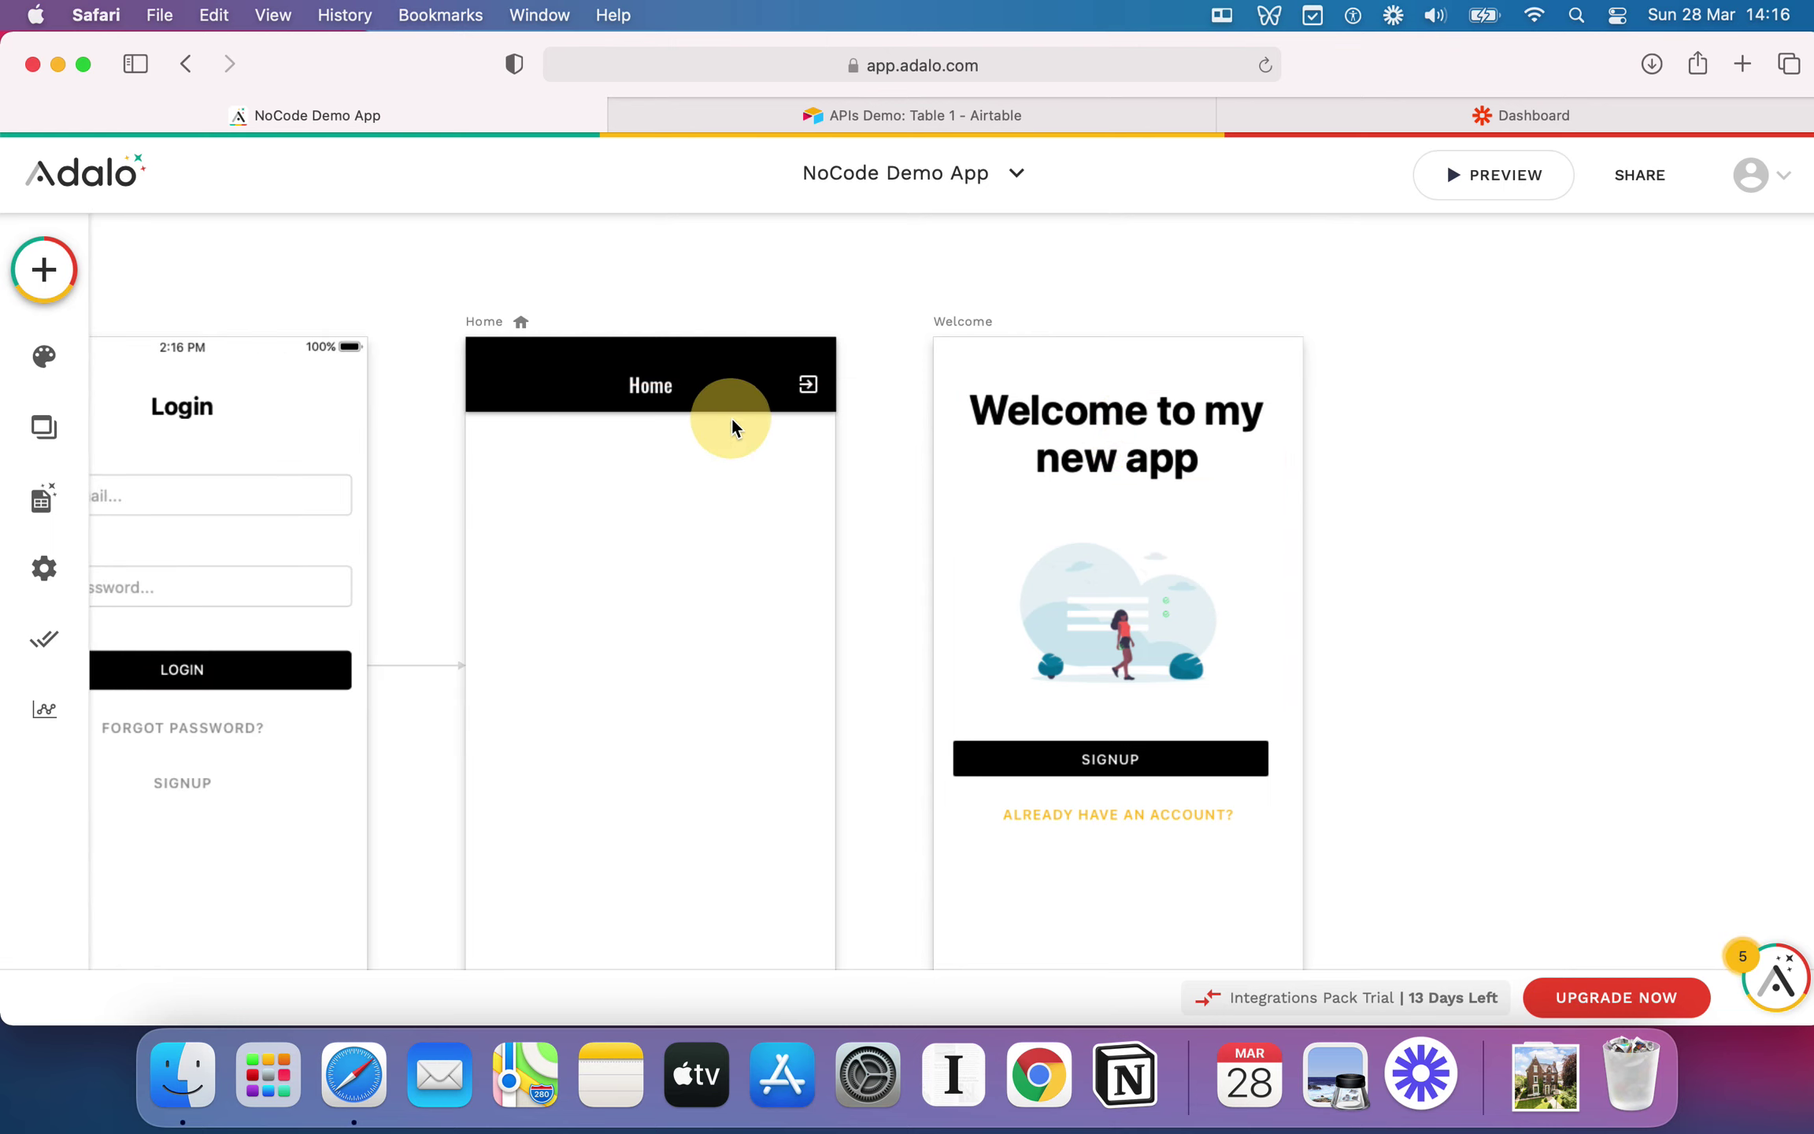
{"action": "mouse_move", "coordinate": [1128, 476]}
{"action": "left_mouse_down"}
{"action": "mouse_move", "coordinate": [1125, 657]}
{"action": "mouse_move", "coordinate": [1137, 442]}
{"action": "mouse_move", "coordinate": [1138, 460]}
{"action": "left_mouse_up"}
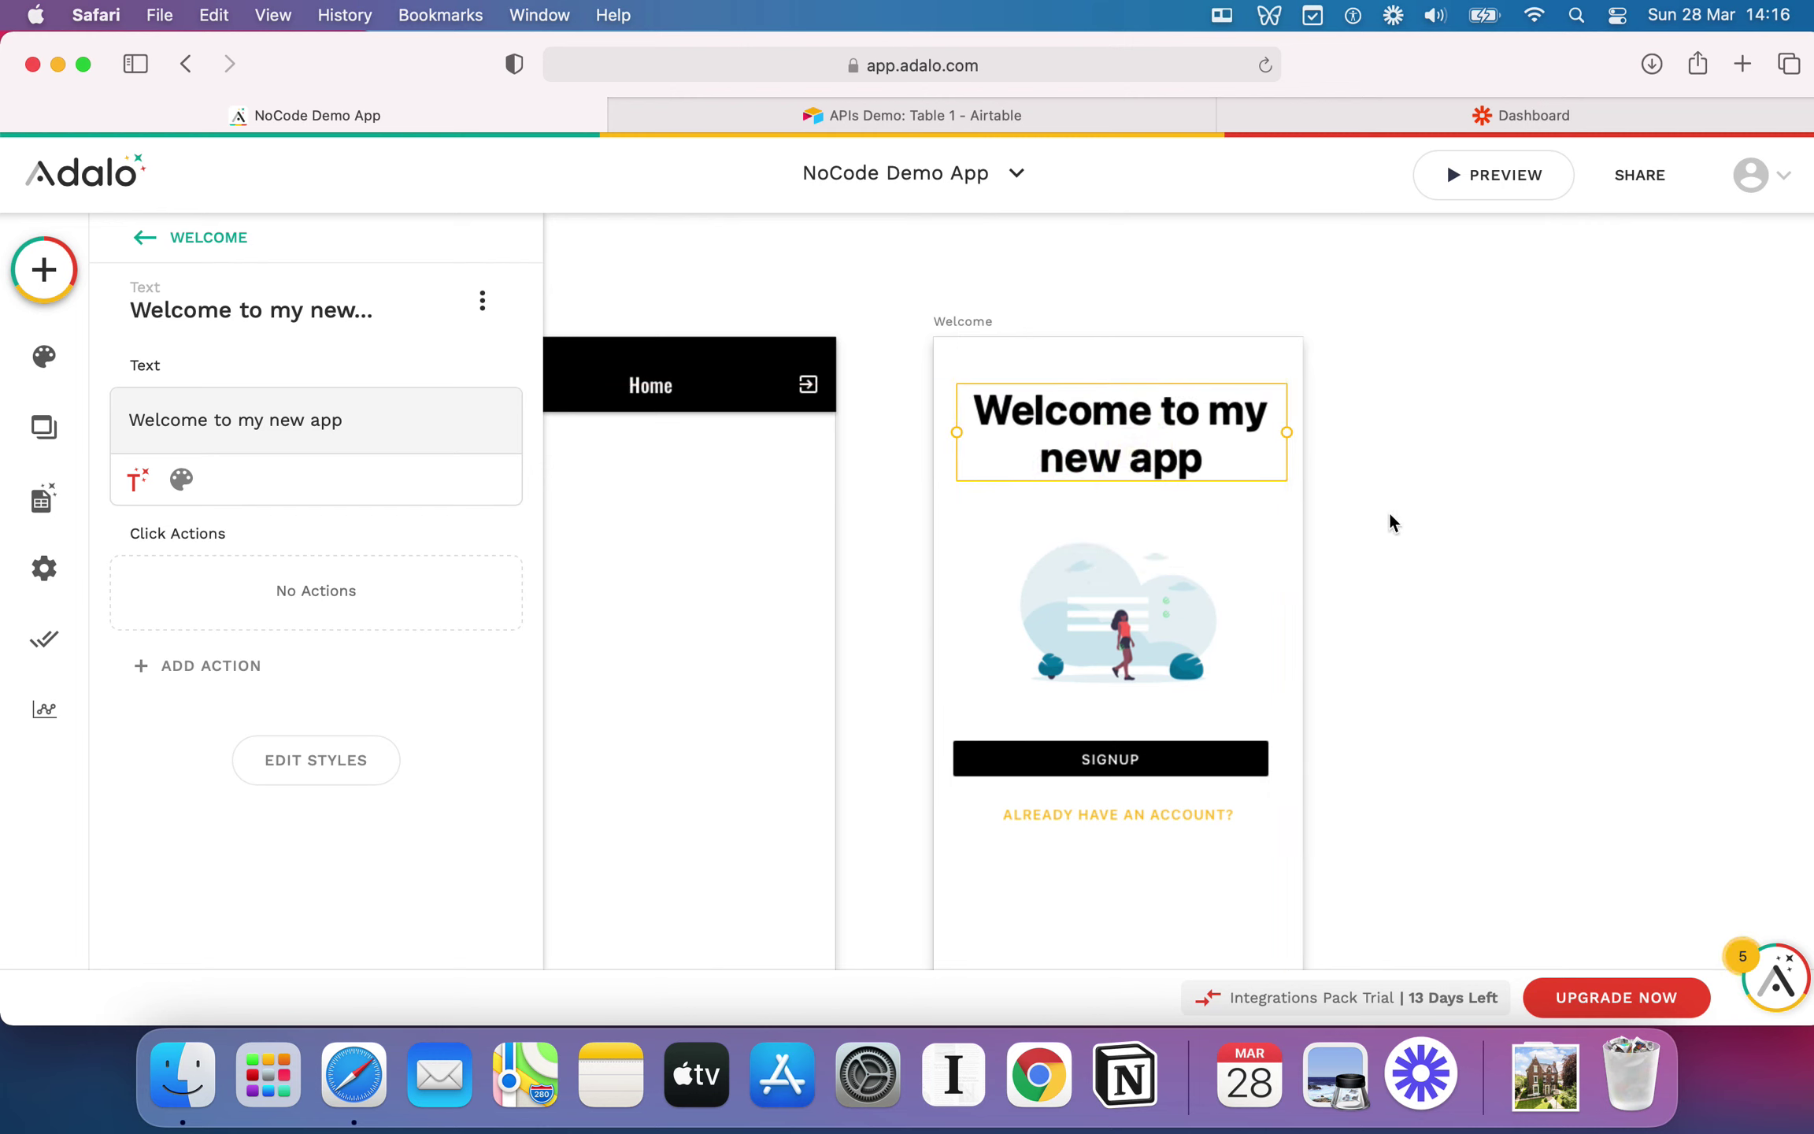
{"action": "left_click", "coordinate": [1429, 508]}
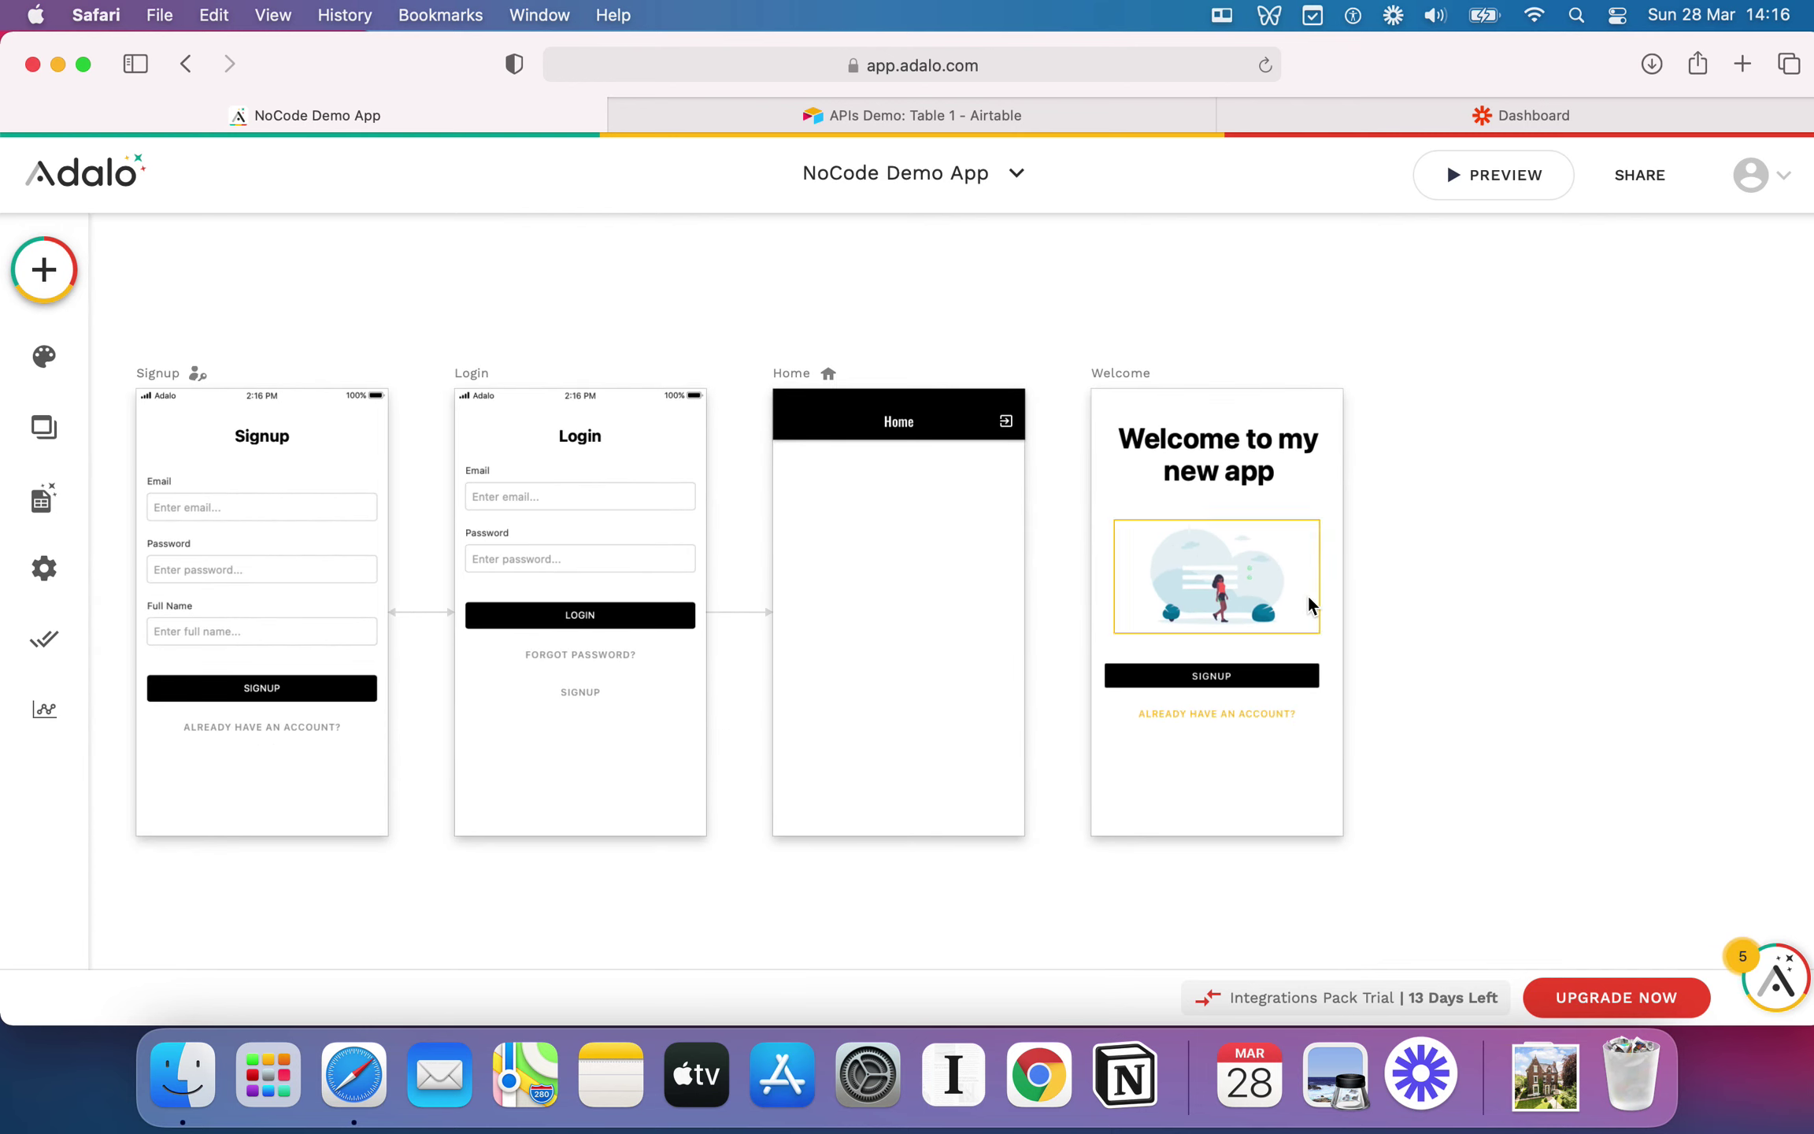
Step: Expand Buttons in the component list and drop an Action Button onto the Home screen
{"action": "left_click", "coordinate": [44, 270]}
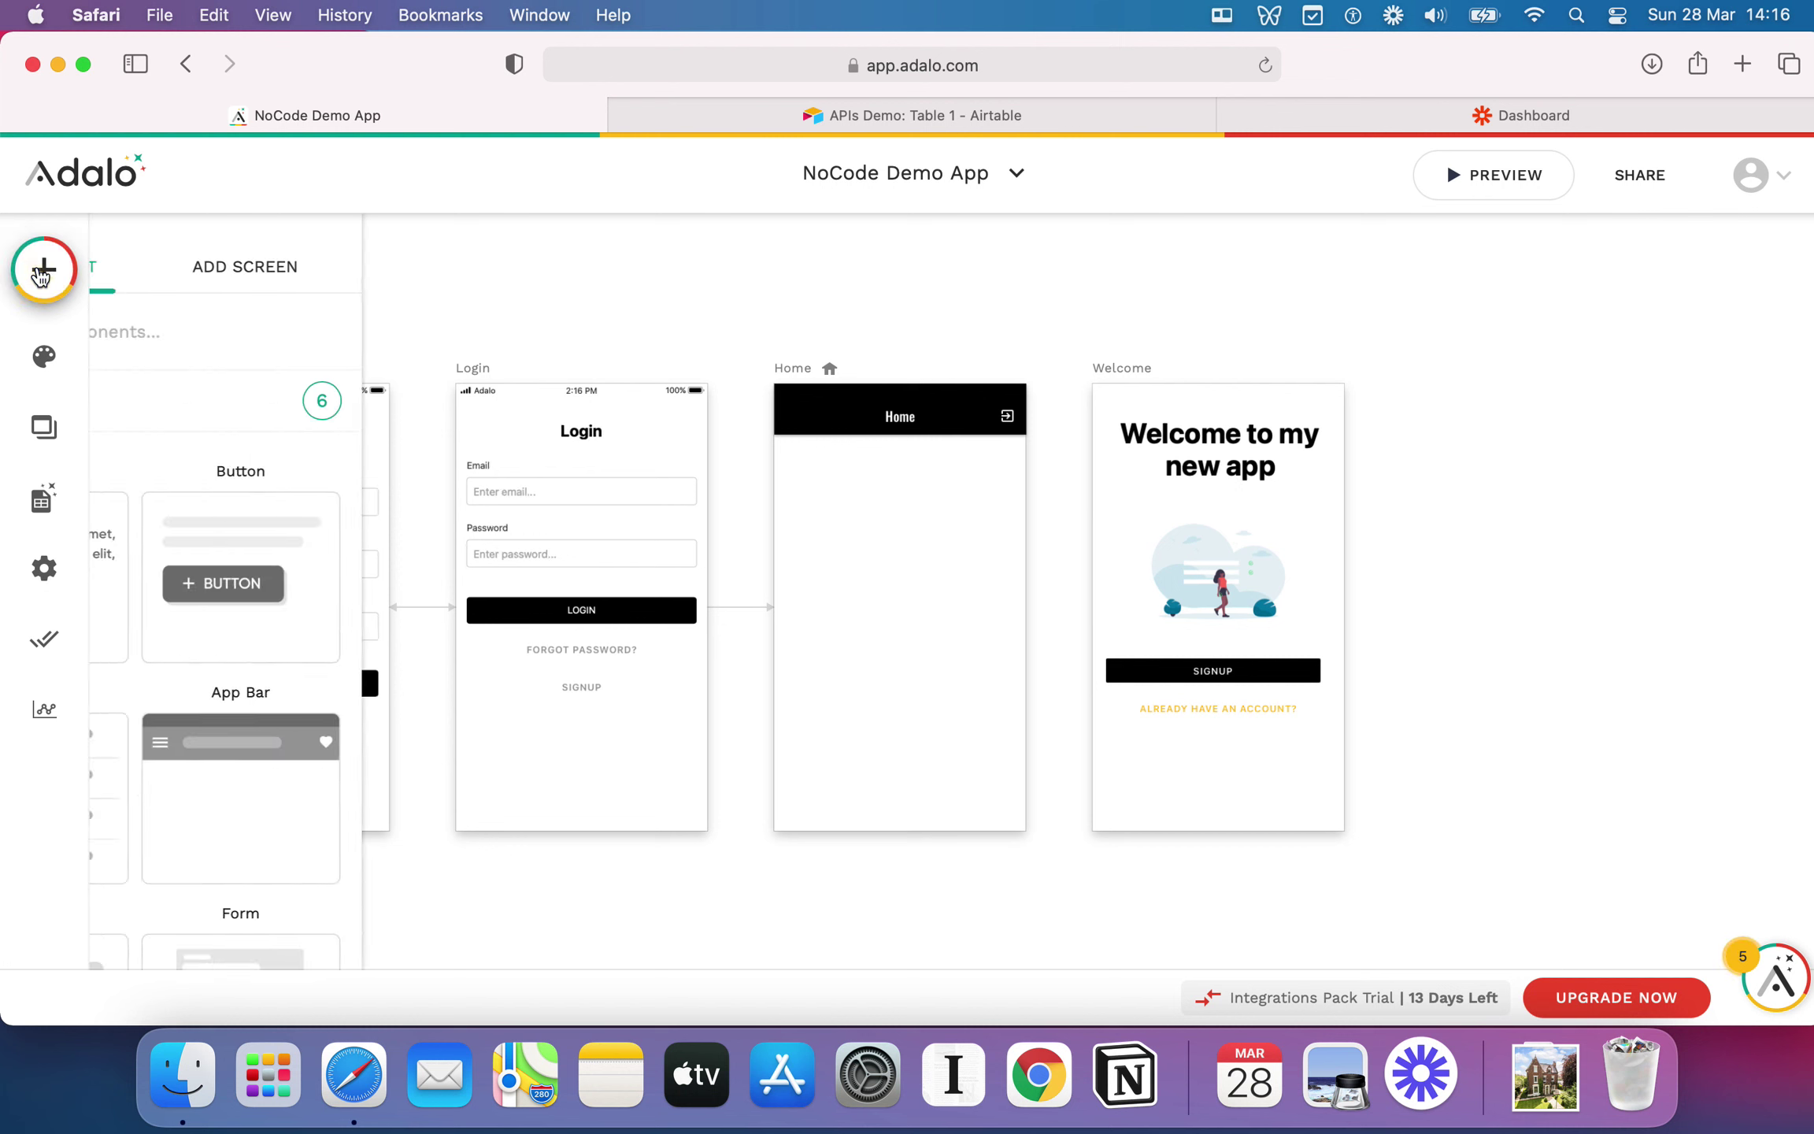
{"action": "scroll", "coordinate": [291, 599], "scroll_direction": "down", "scroll_amount": 1}
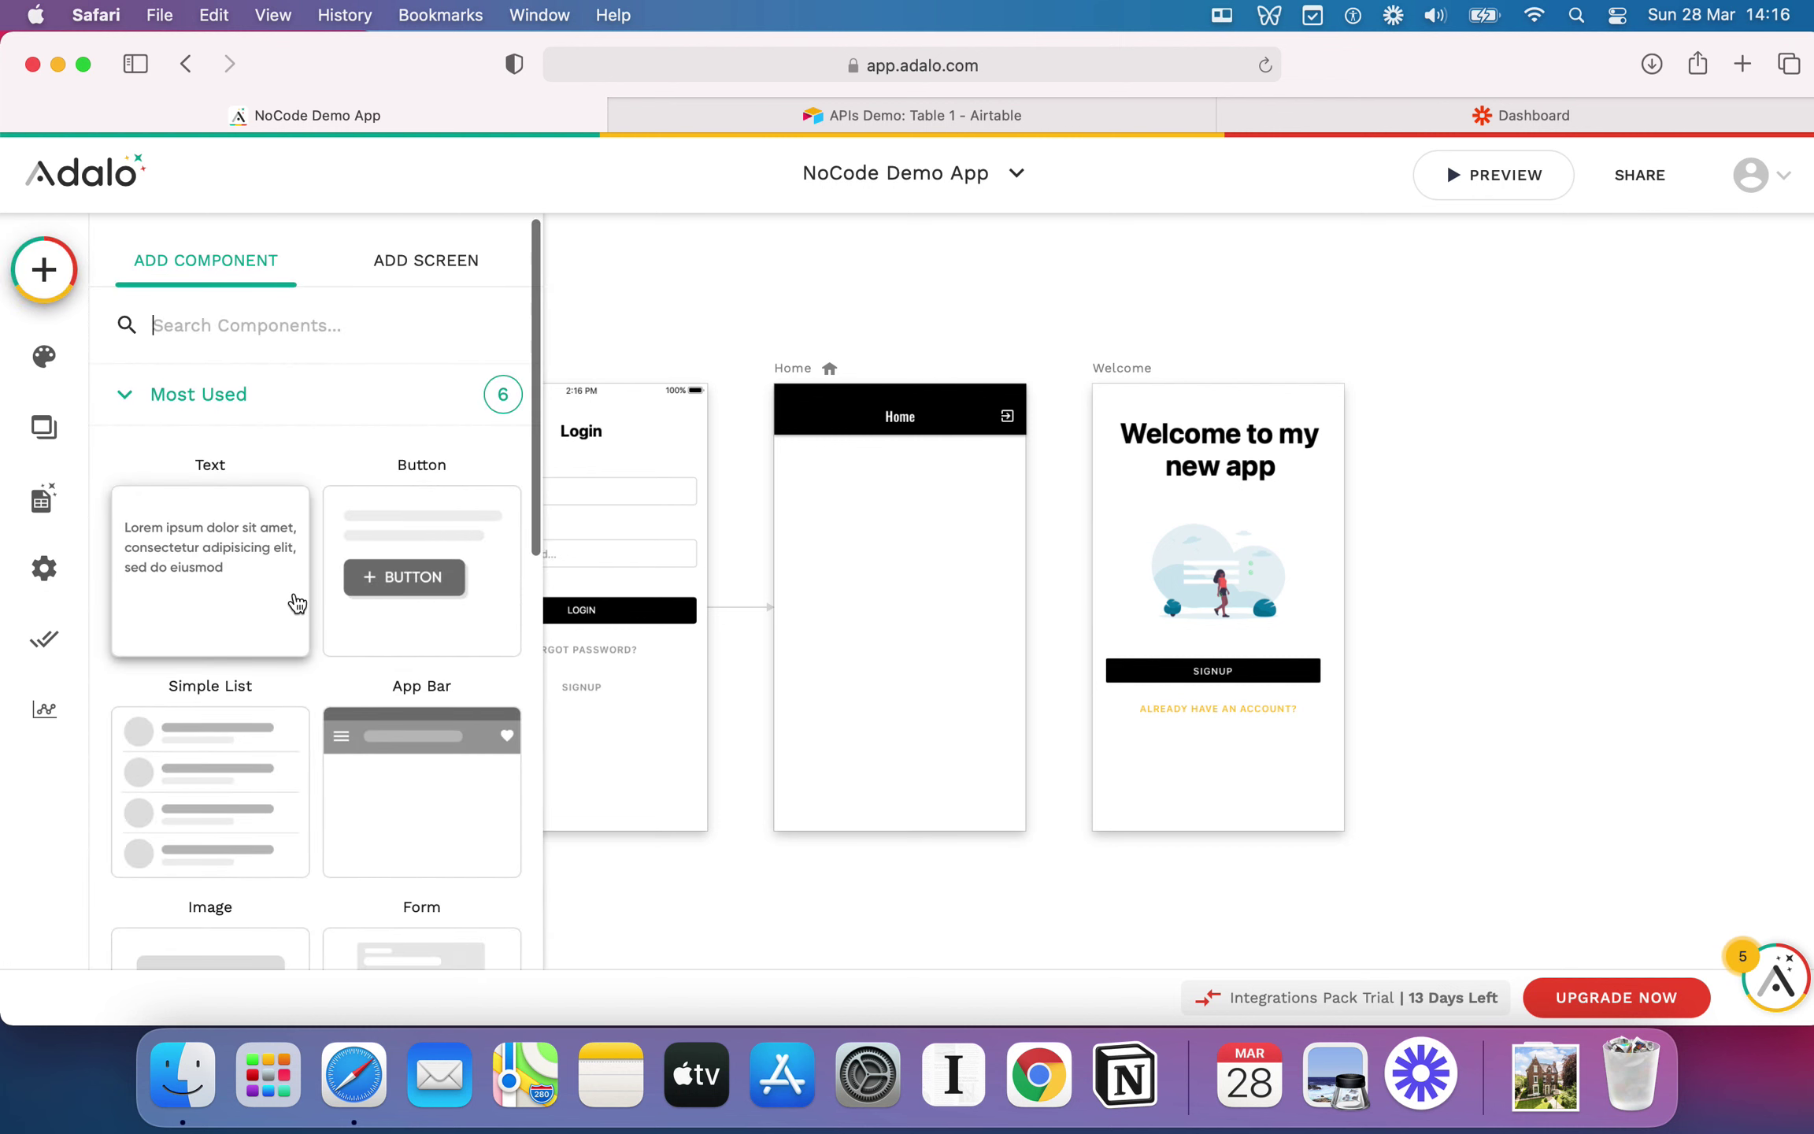
{"action": "left_click_drag", "start_coordinate": [529, 417], "coordinate": [529, 491]}
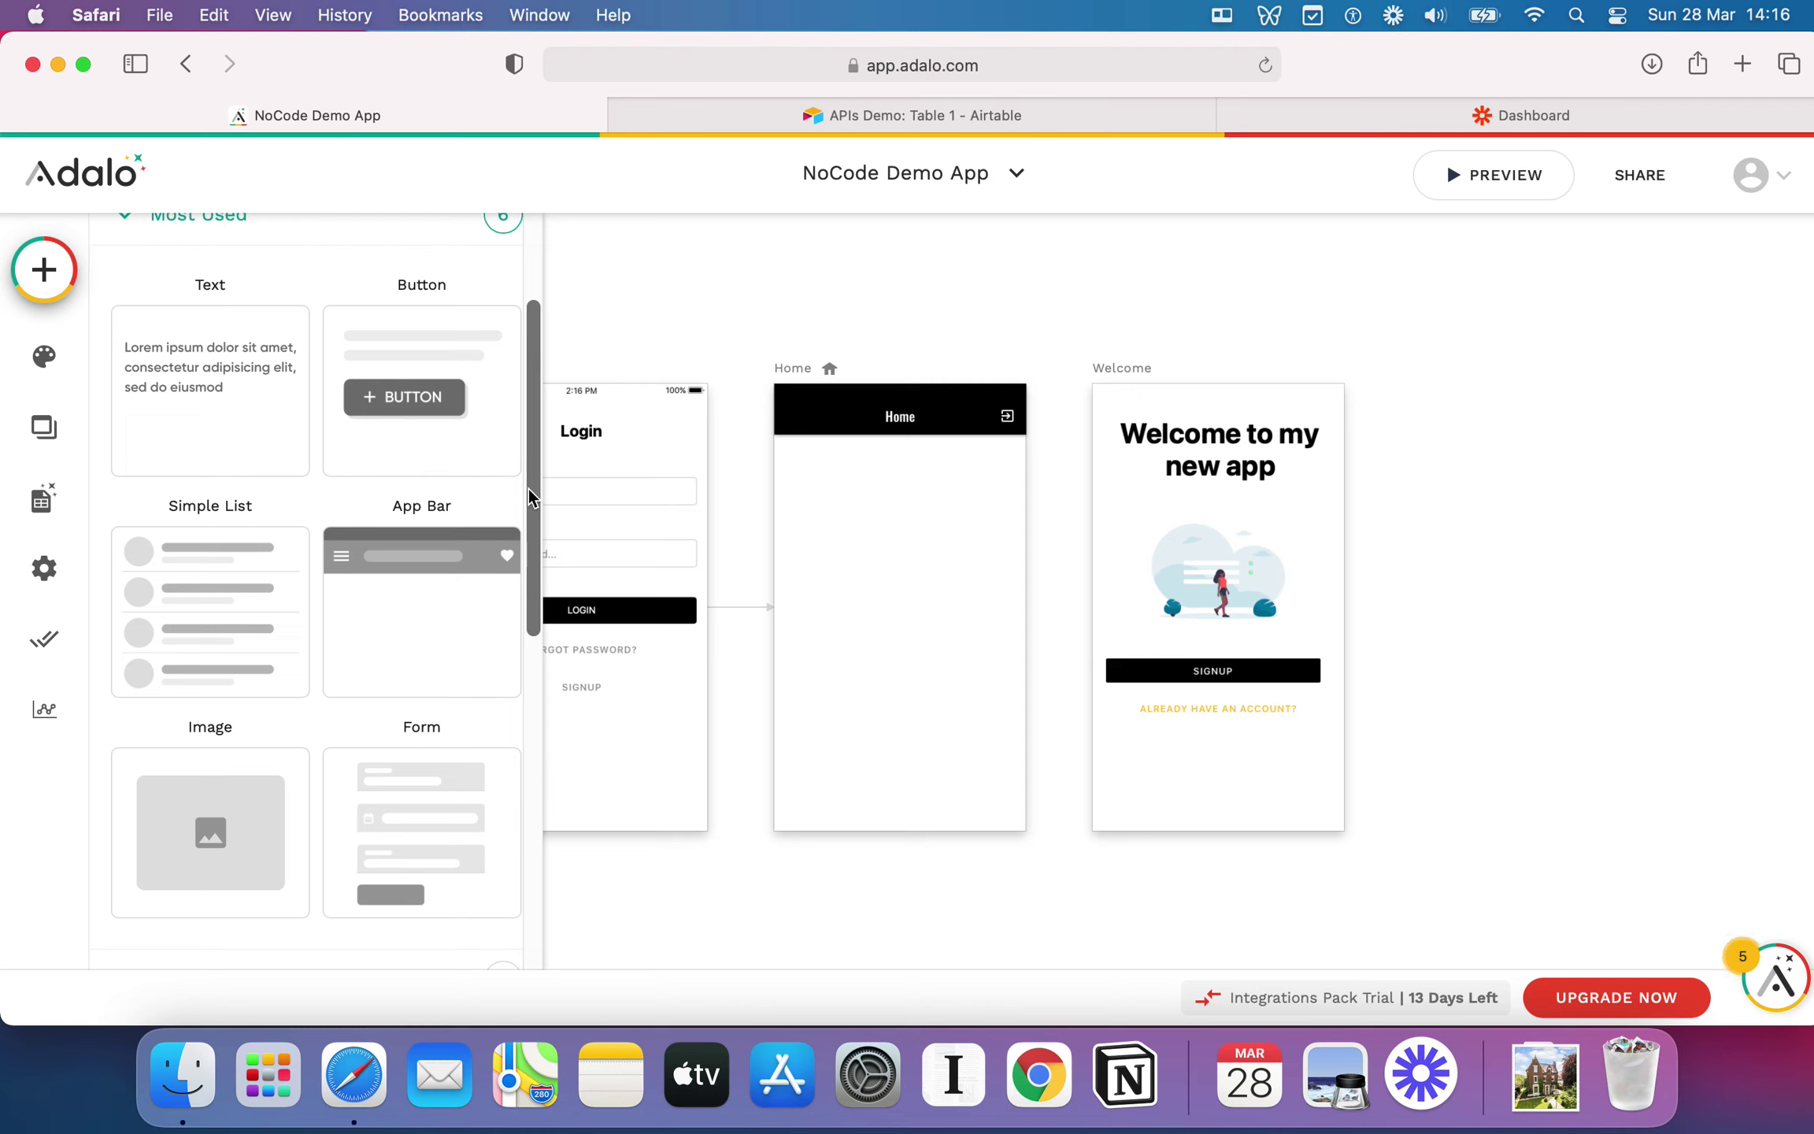
{"action": "left_click_drag", "start_coordinate": [527, 486], "coordinate": [446, 369]}
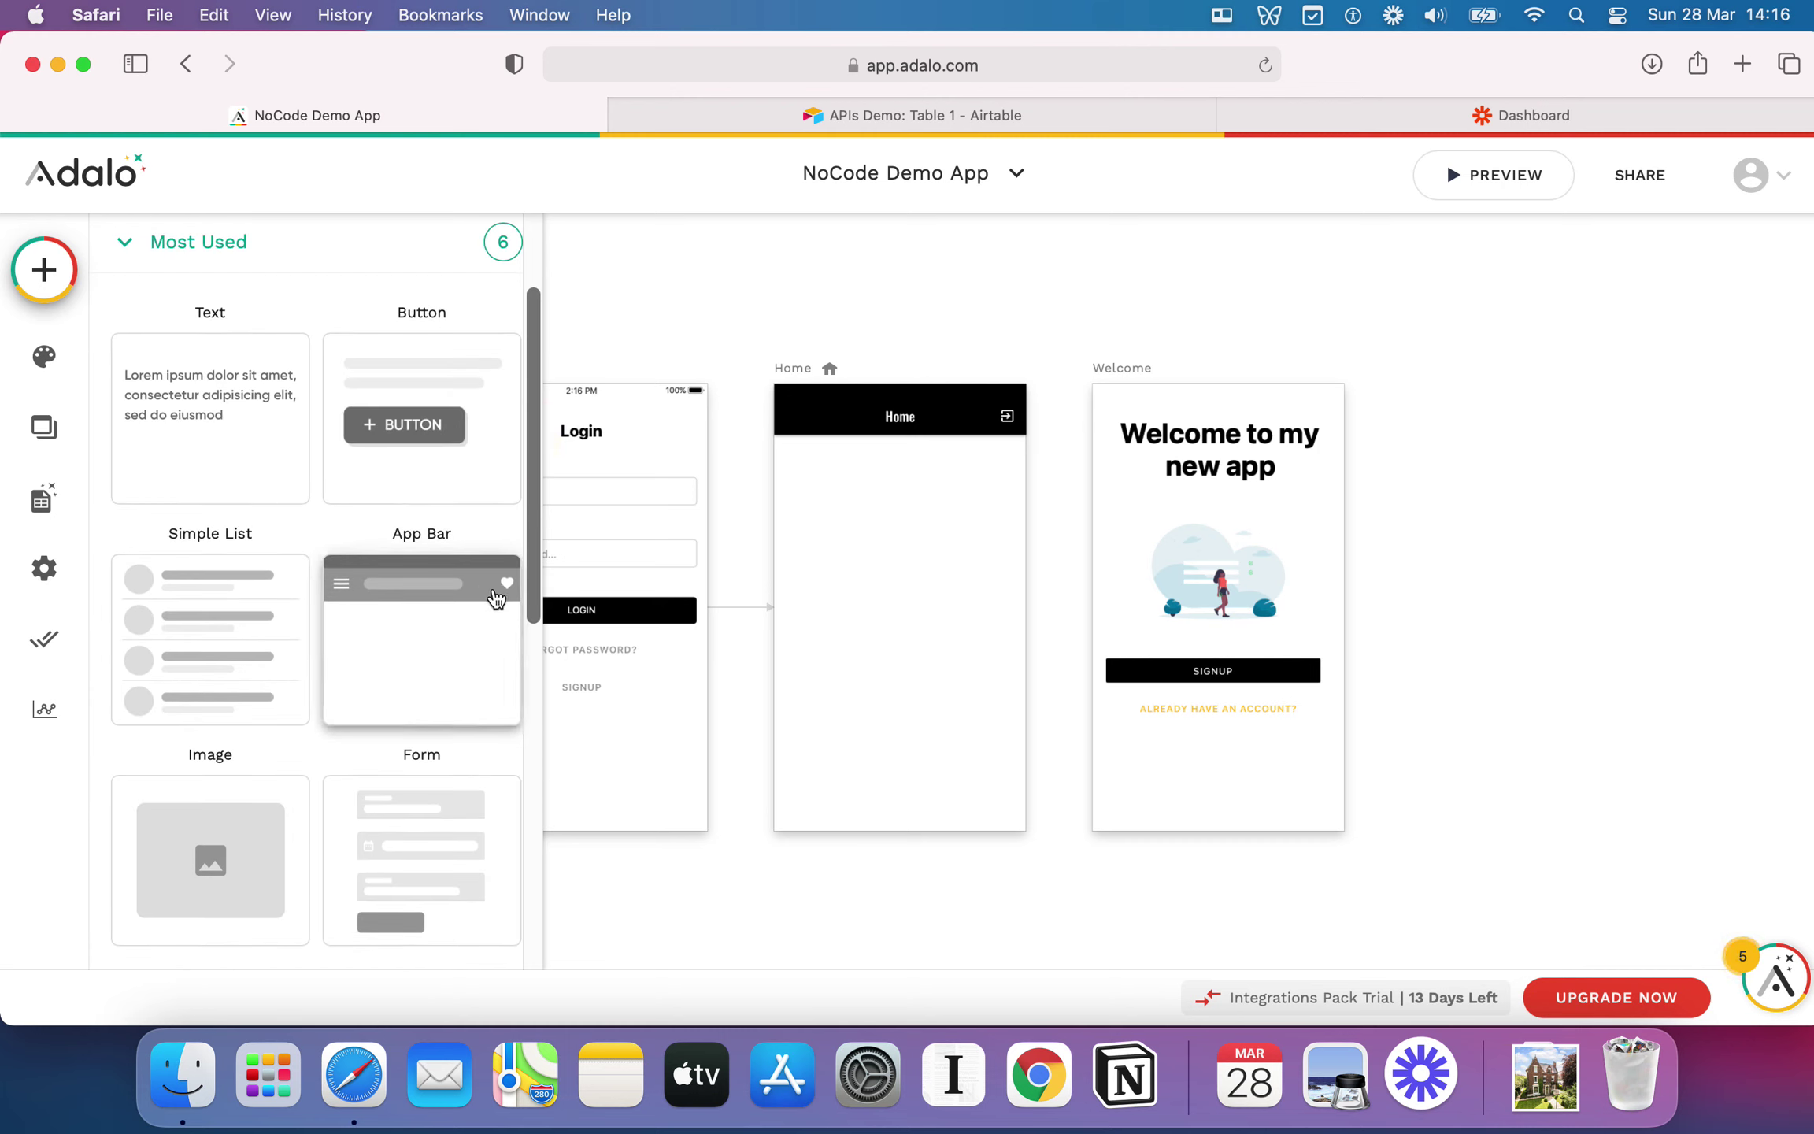
{"action": "left_click_drag", "start_coordinate": [530, 473], "coordinate": [472, 519]}
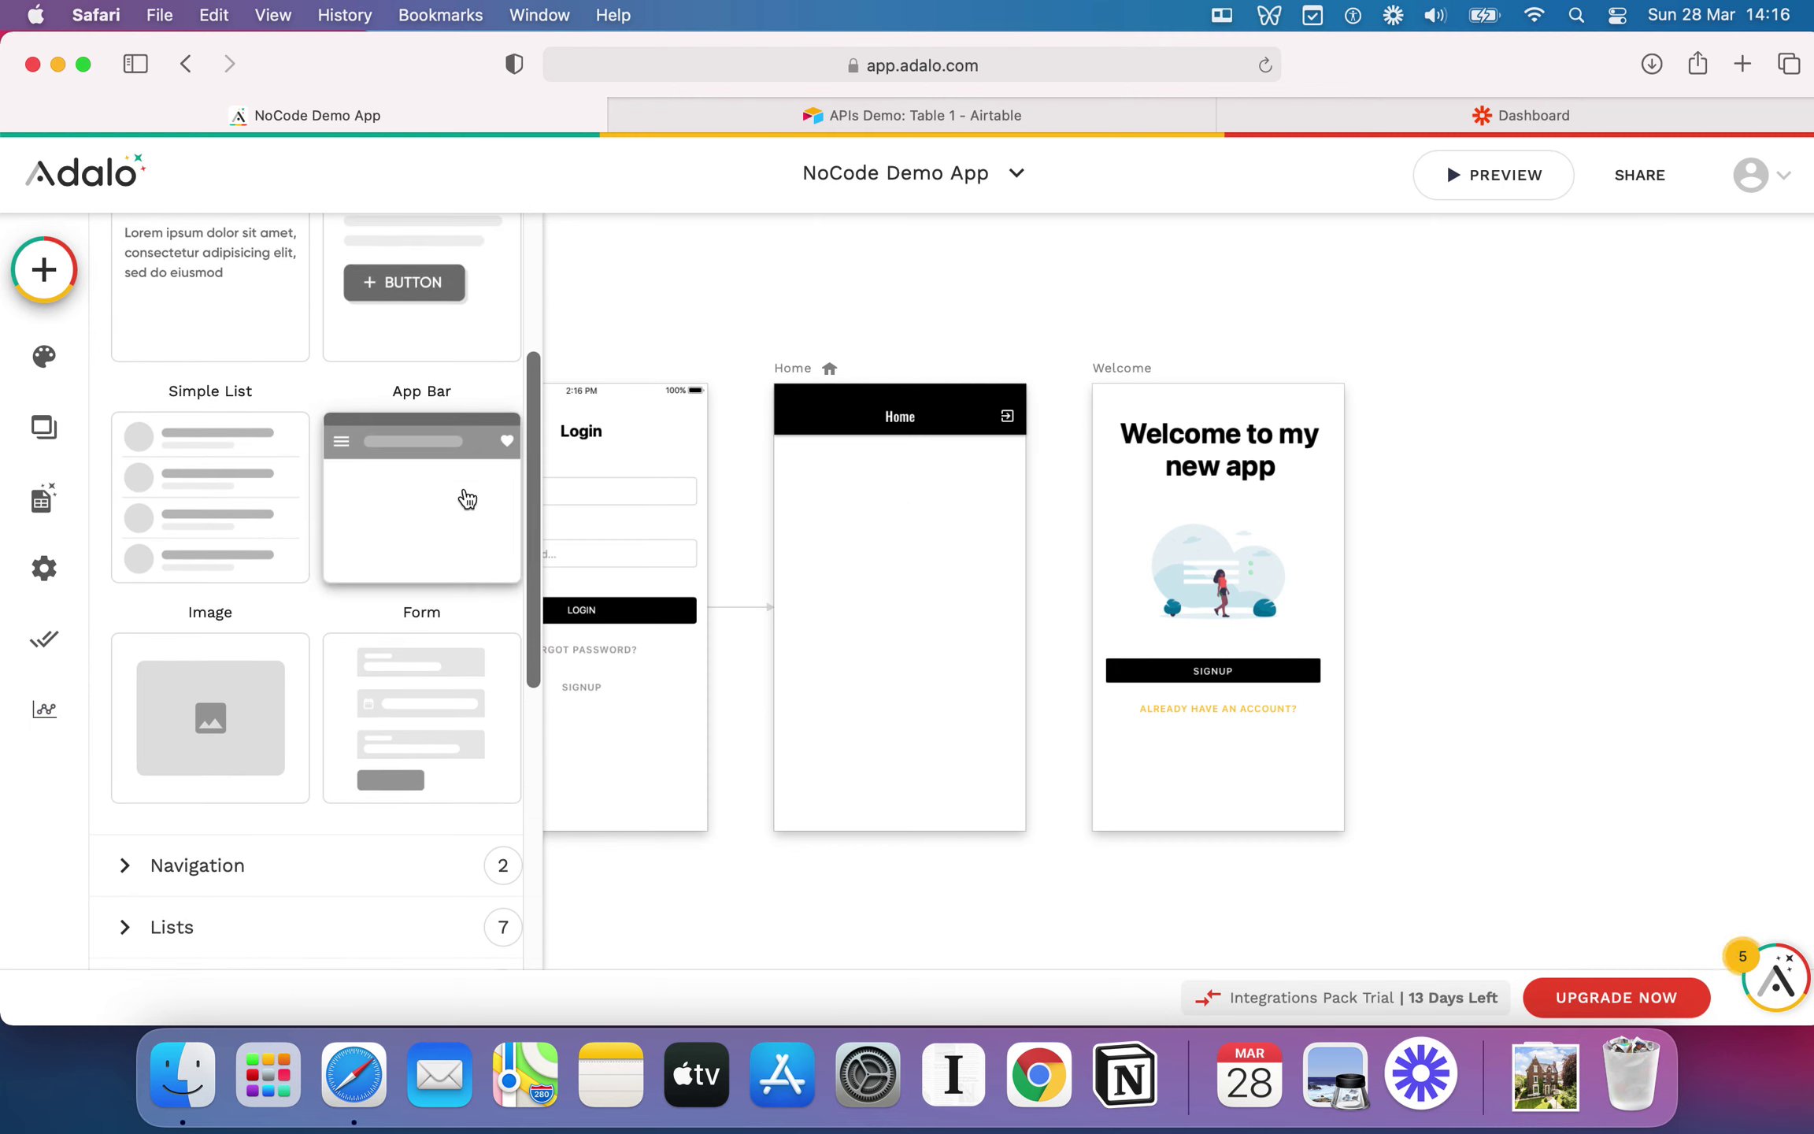
{"action": "left_click_drag", "start_coordinate": [533, 455], "coordinate": [539, 473]}
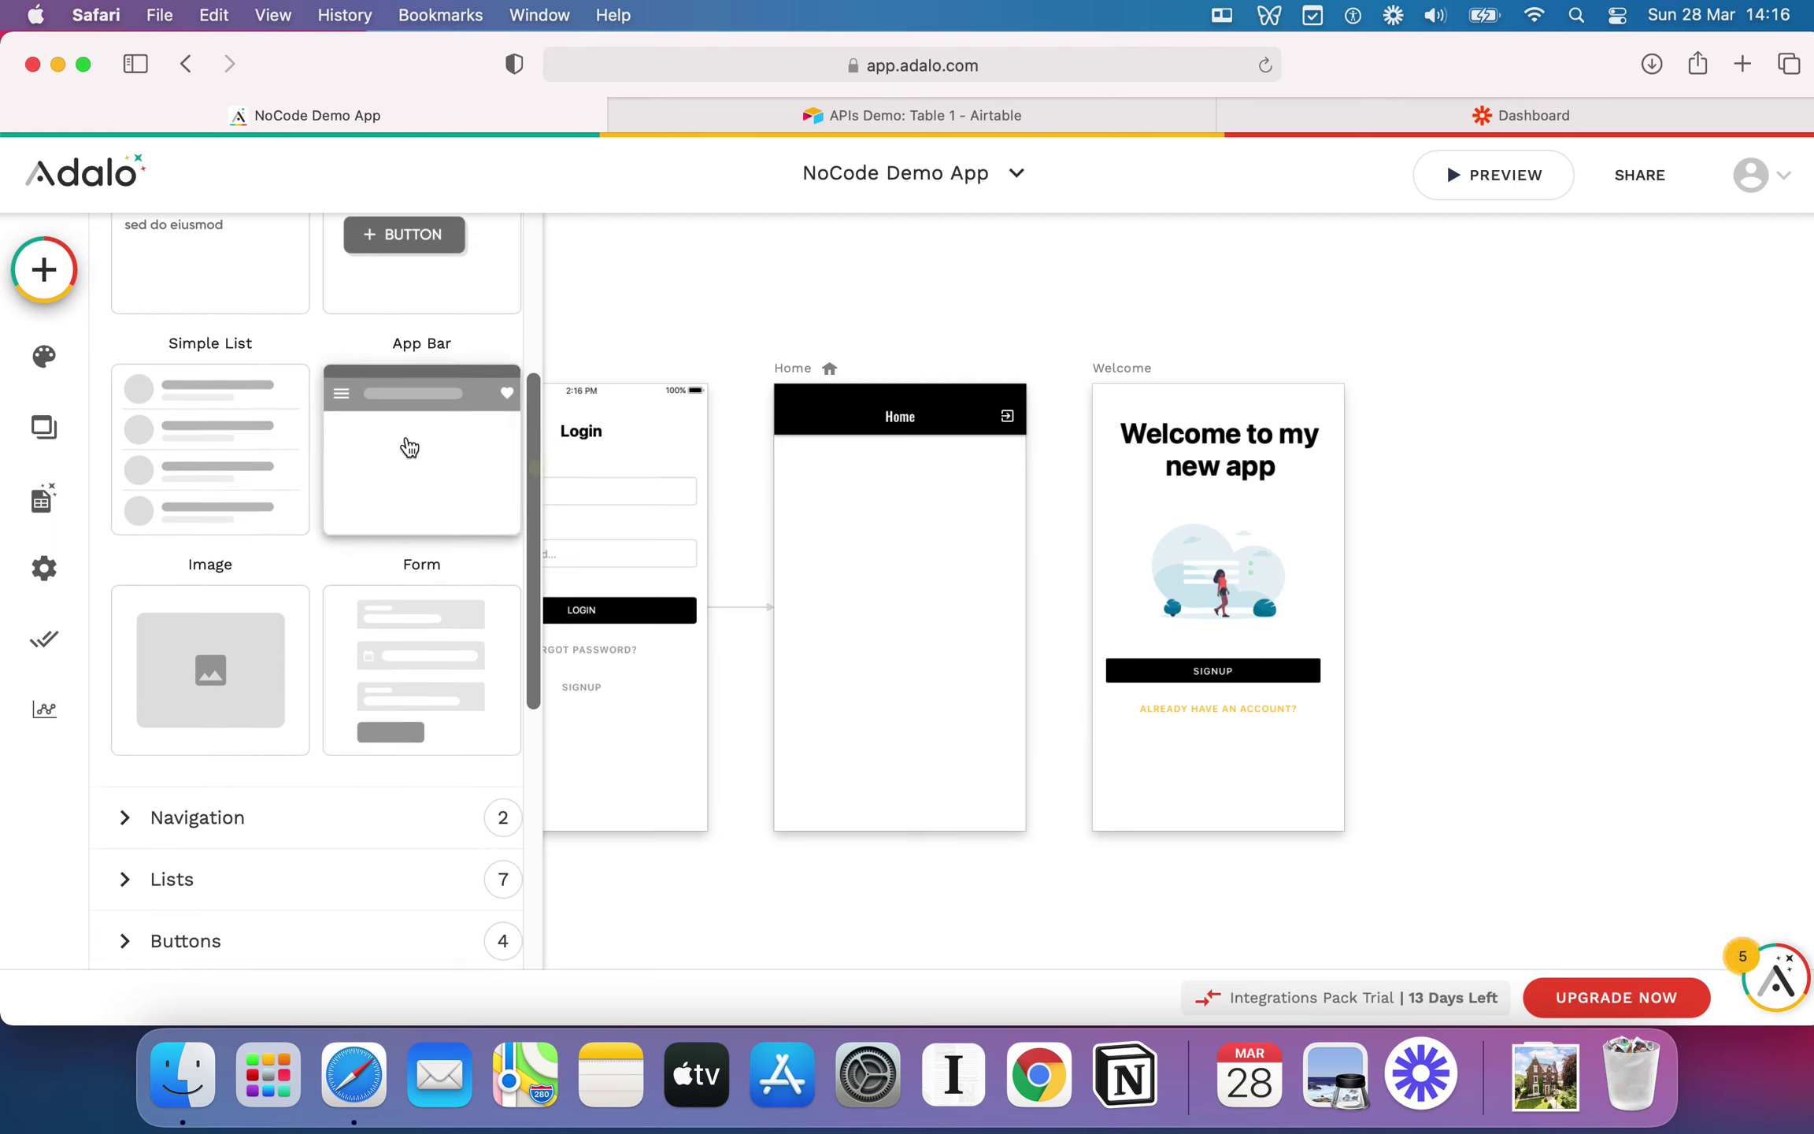
{"action": "left_click_drag", "start_coordinate": [531, 435], "coordinate": [539, 546]}
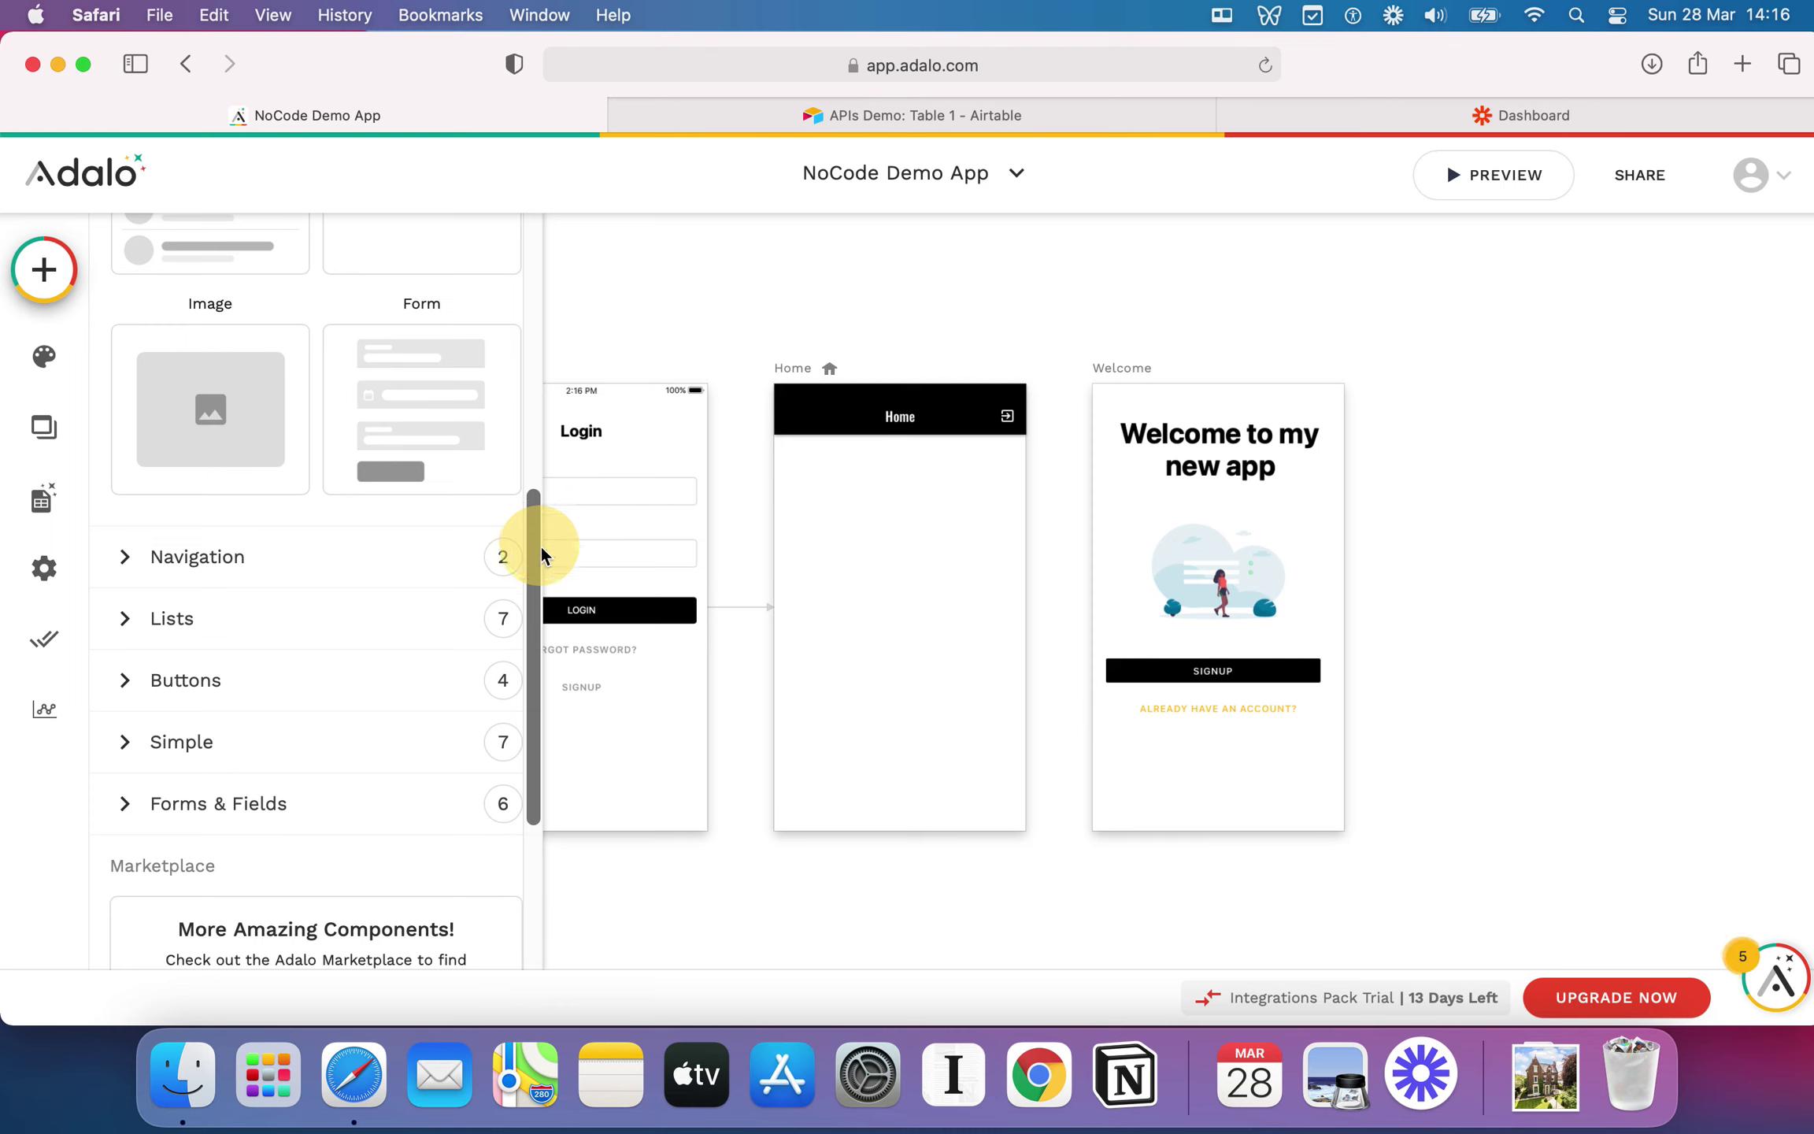
{"action": "left_click", "coordinate": [126, 695]}
{"action": "scroll", "coordinate": [296, 714], "scroll_direction": "up", "scroll_amount": 1}
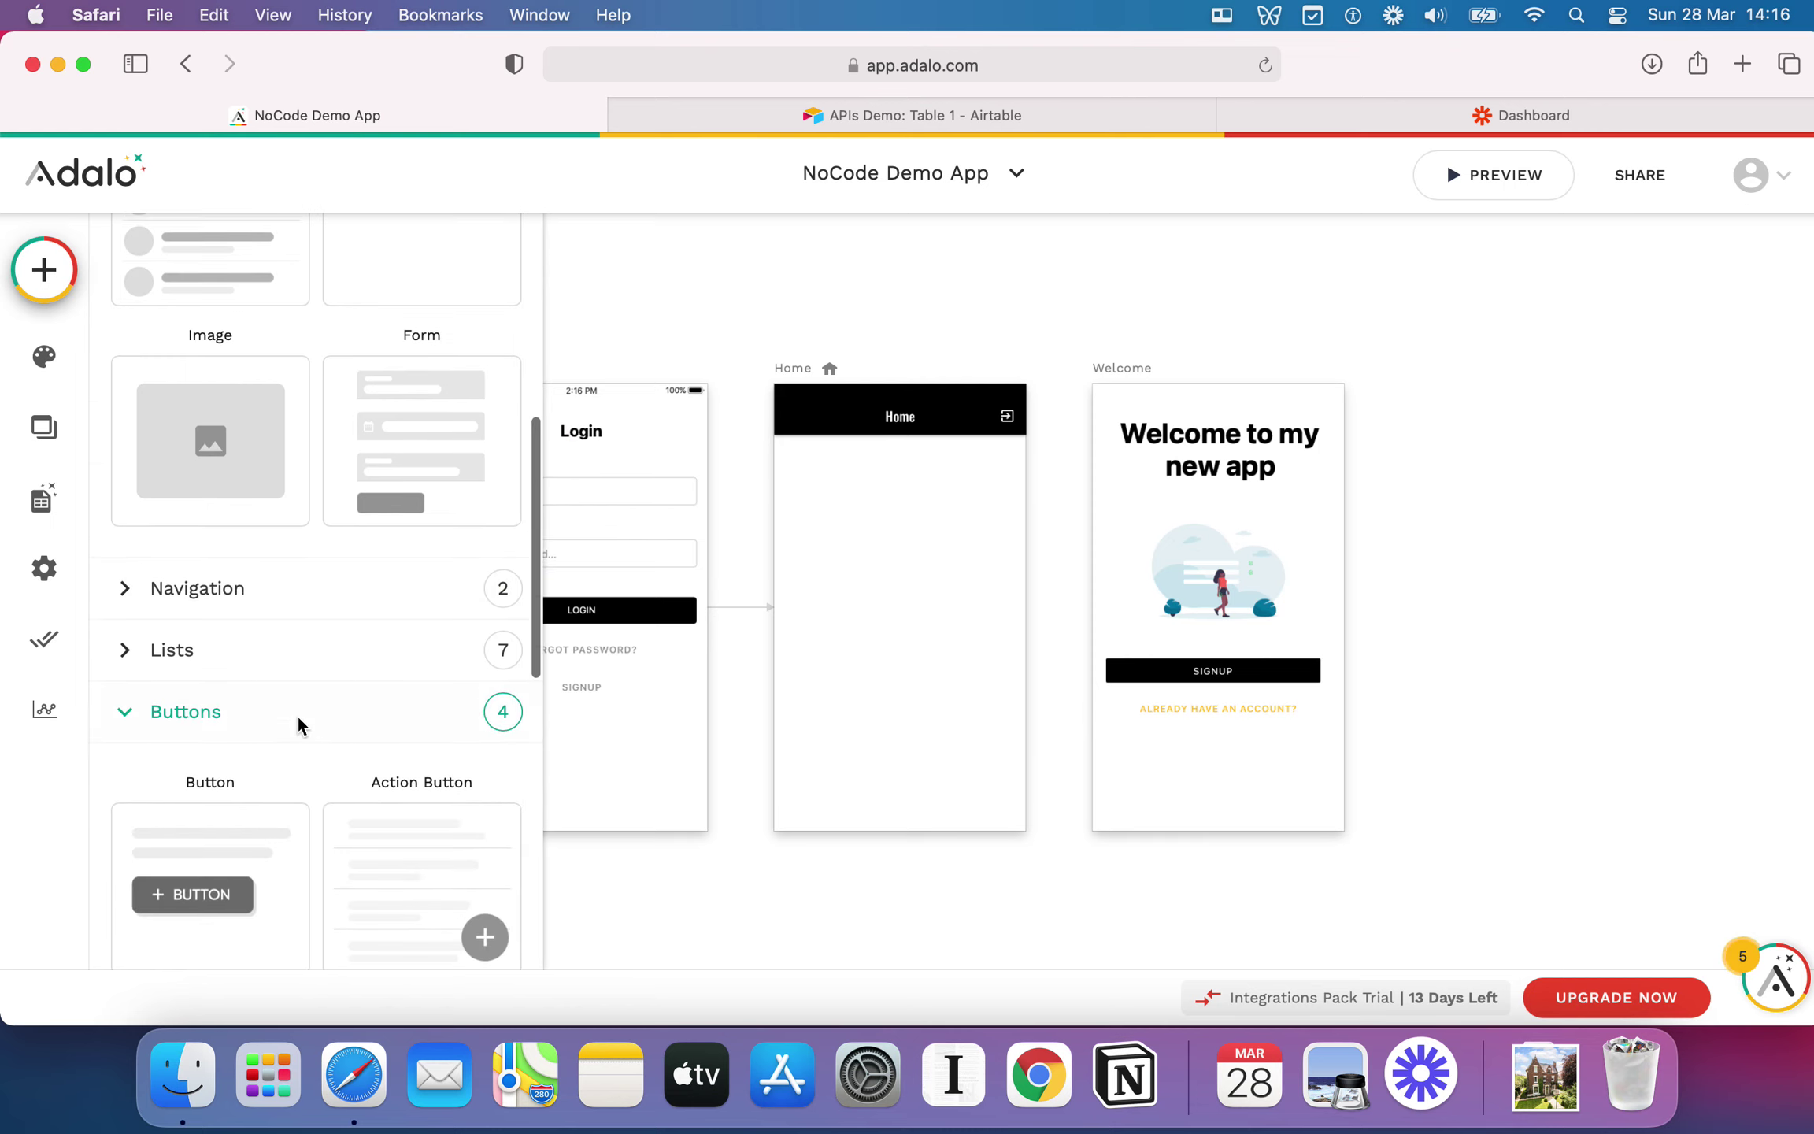
{"action": "scroll", "coordinate": [296, 714], "scroll_direction": "down", "scroll_amount": 5}
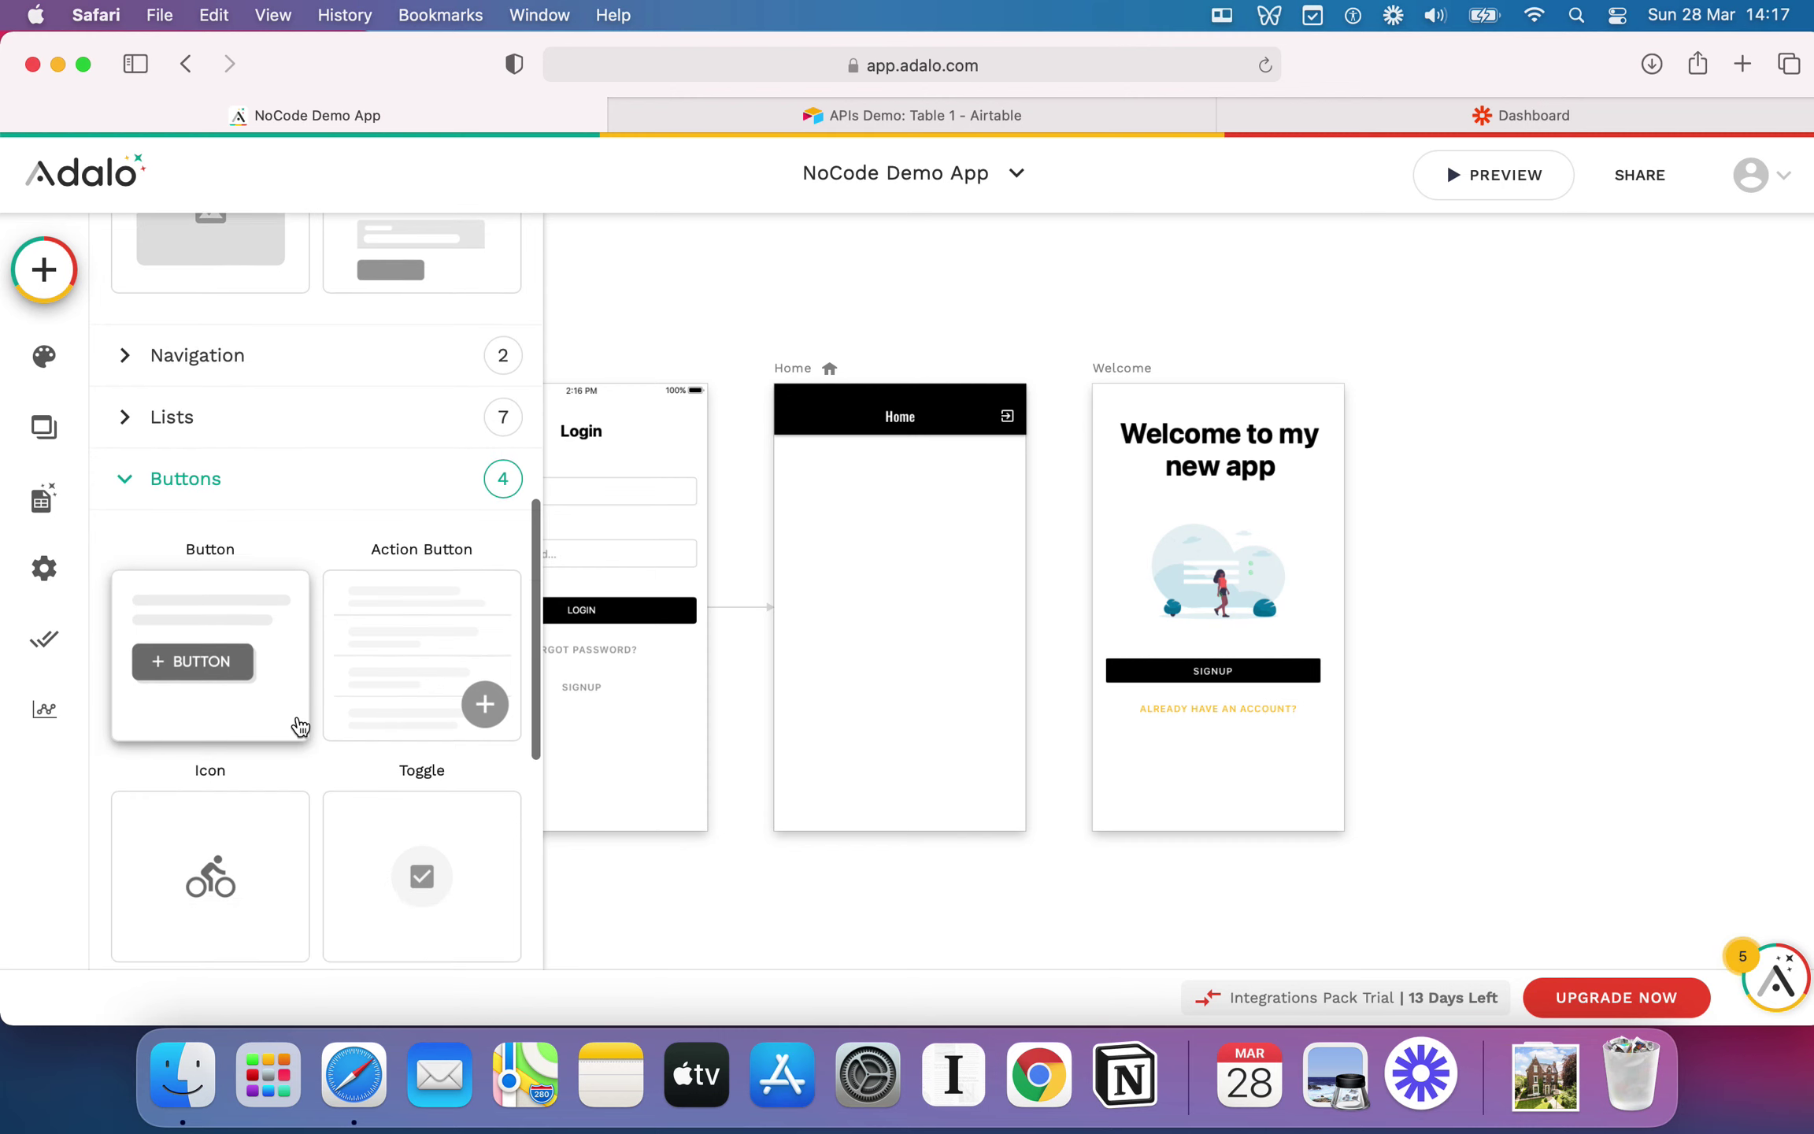
{"action": "scroll", "coordinate": [297, 724], "scroll_direction": "down", "scroll_amount": 6}
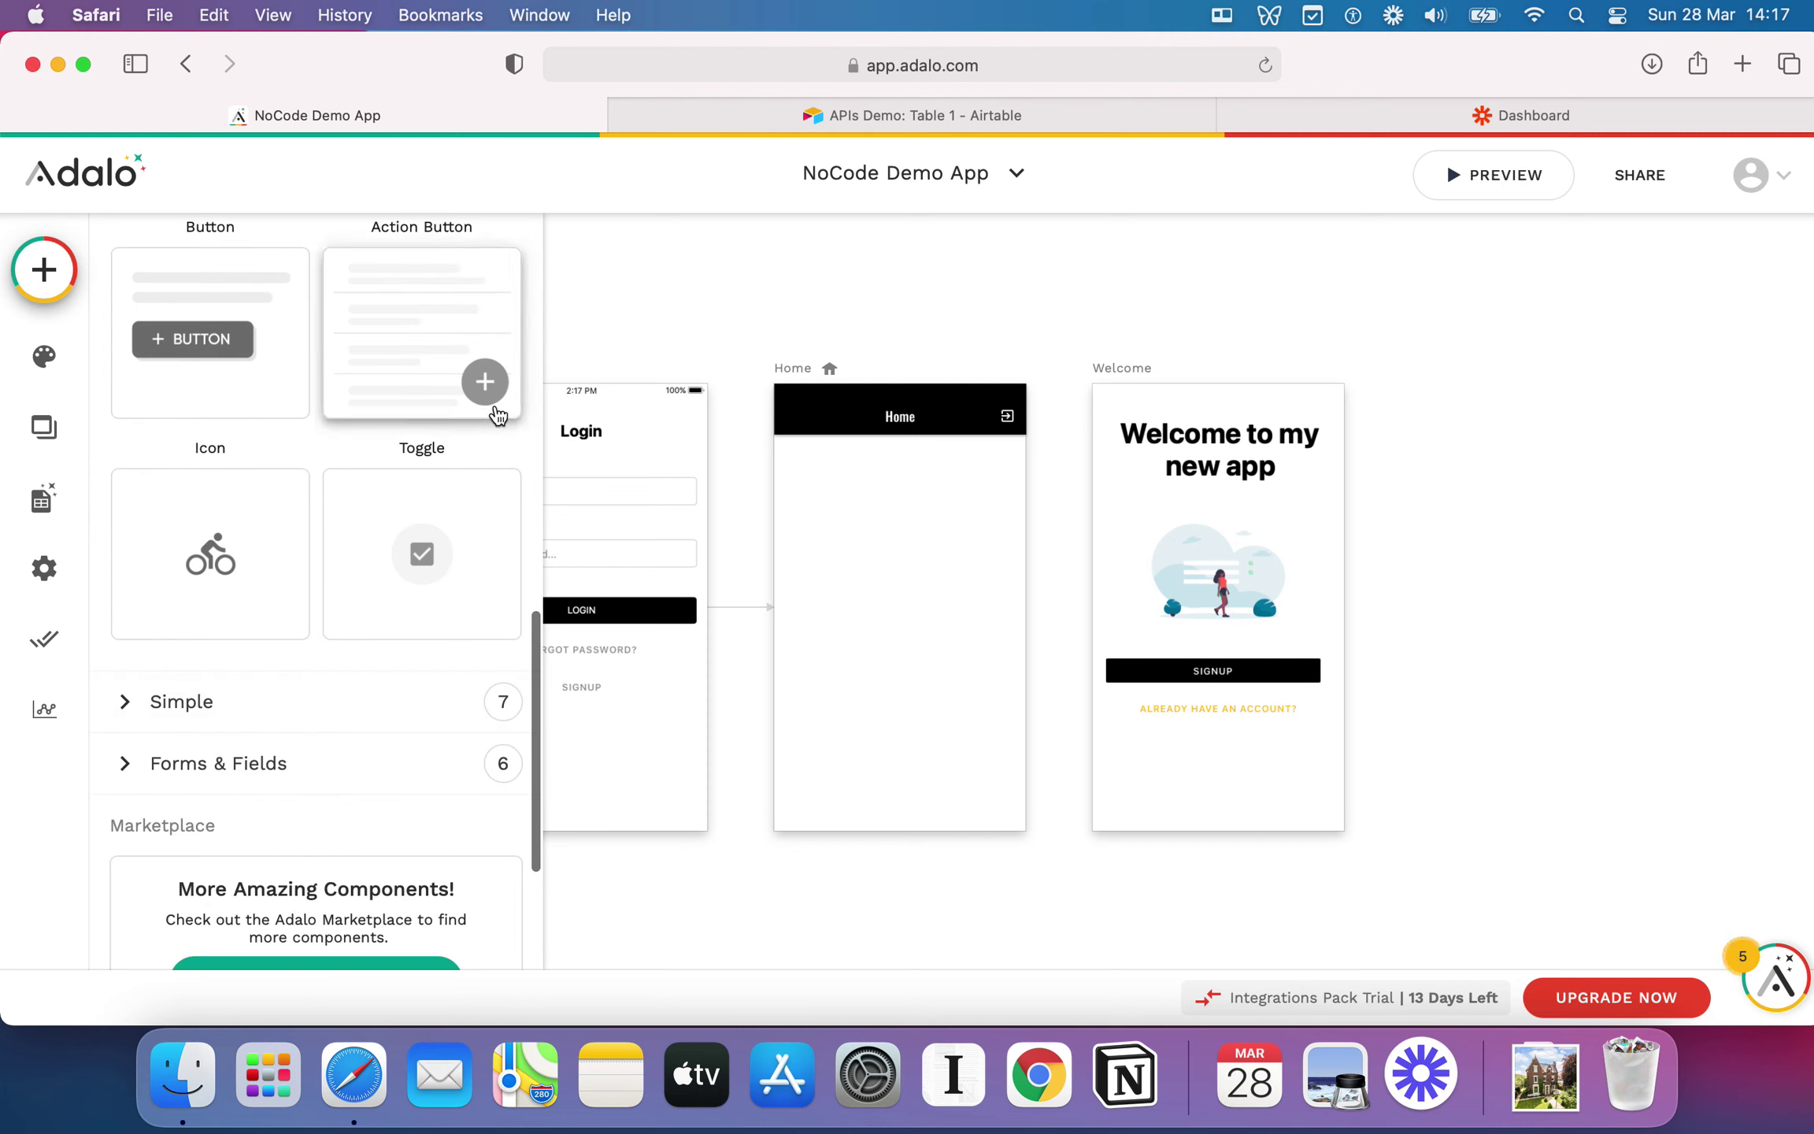
{"action": "left_click_drag", "start_coordinate": [482, 409], "coordinate": [983, 794]}
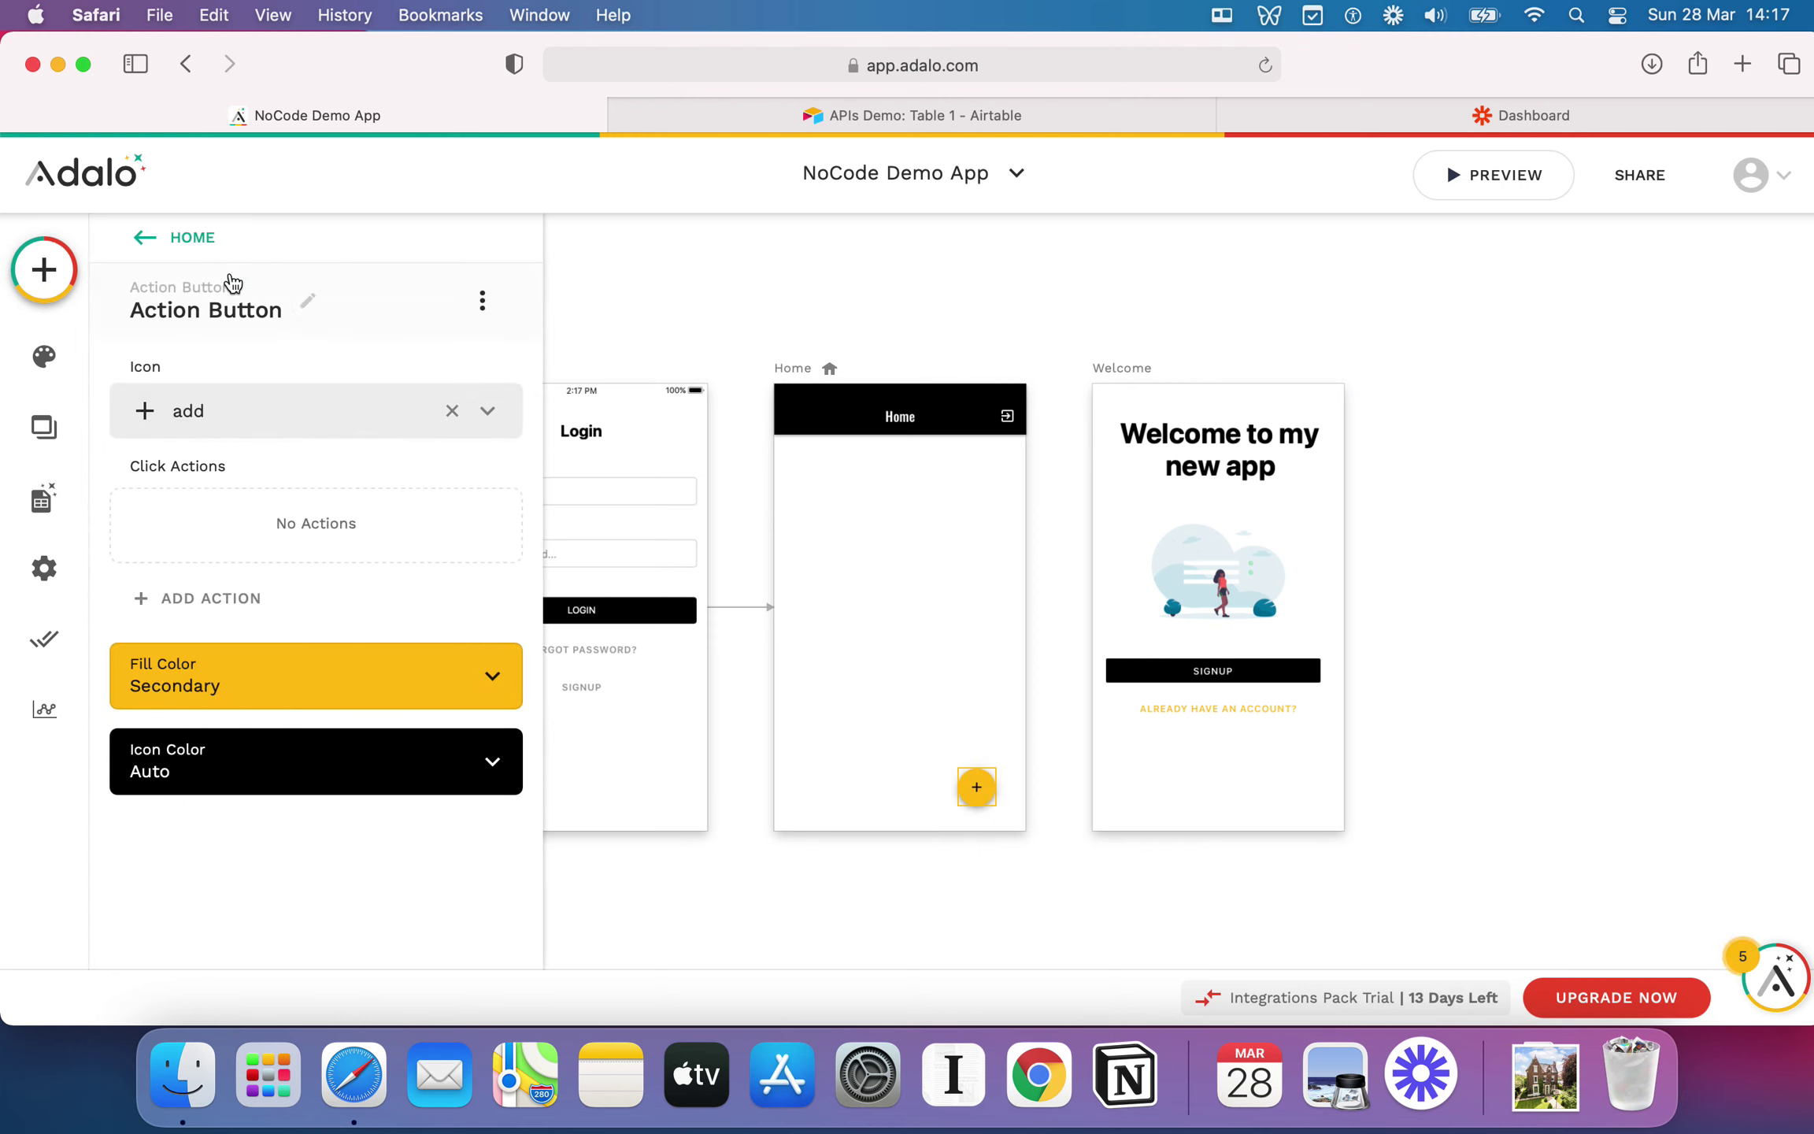
{"action": "left_click", "coordinate": [191, 253]}
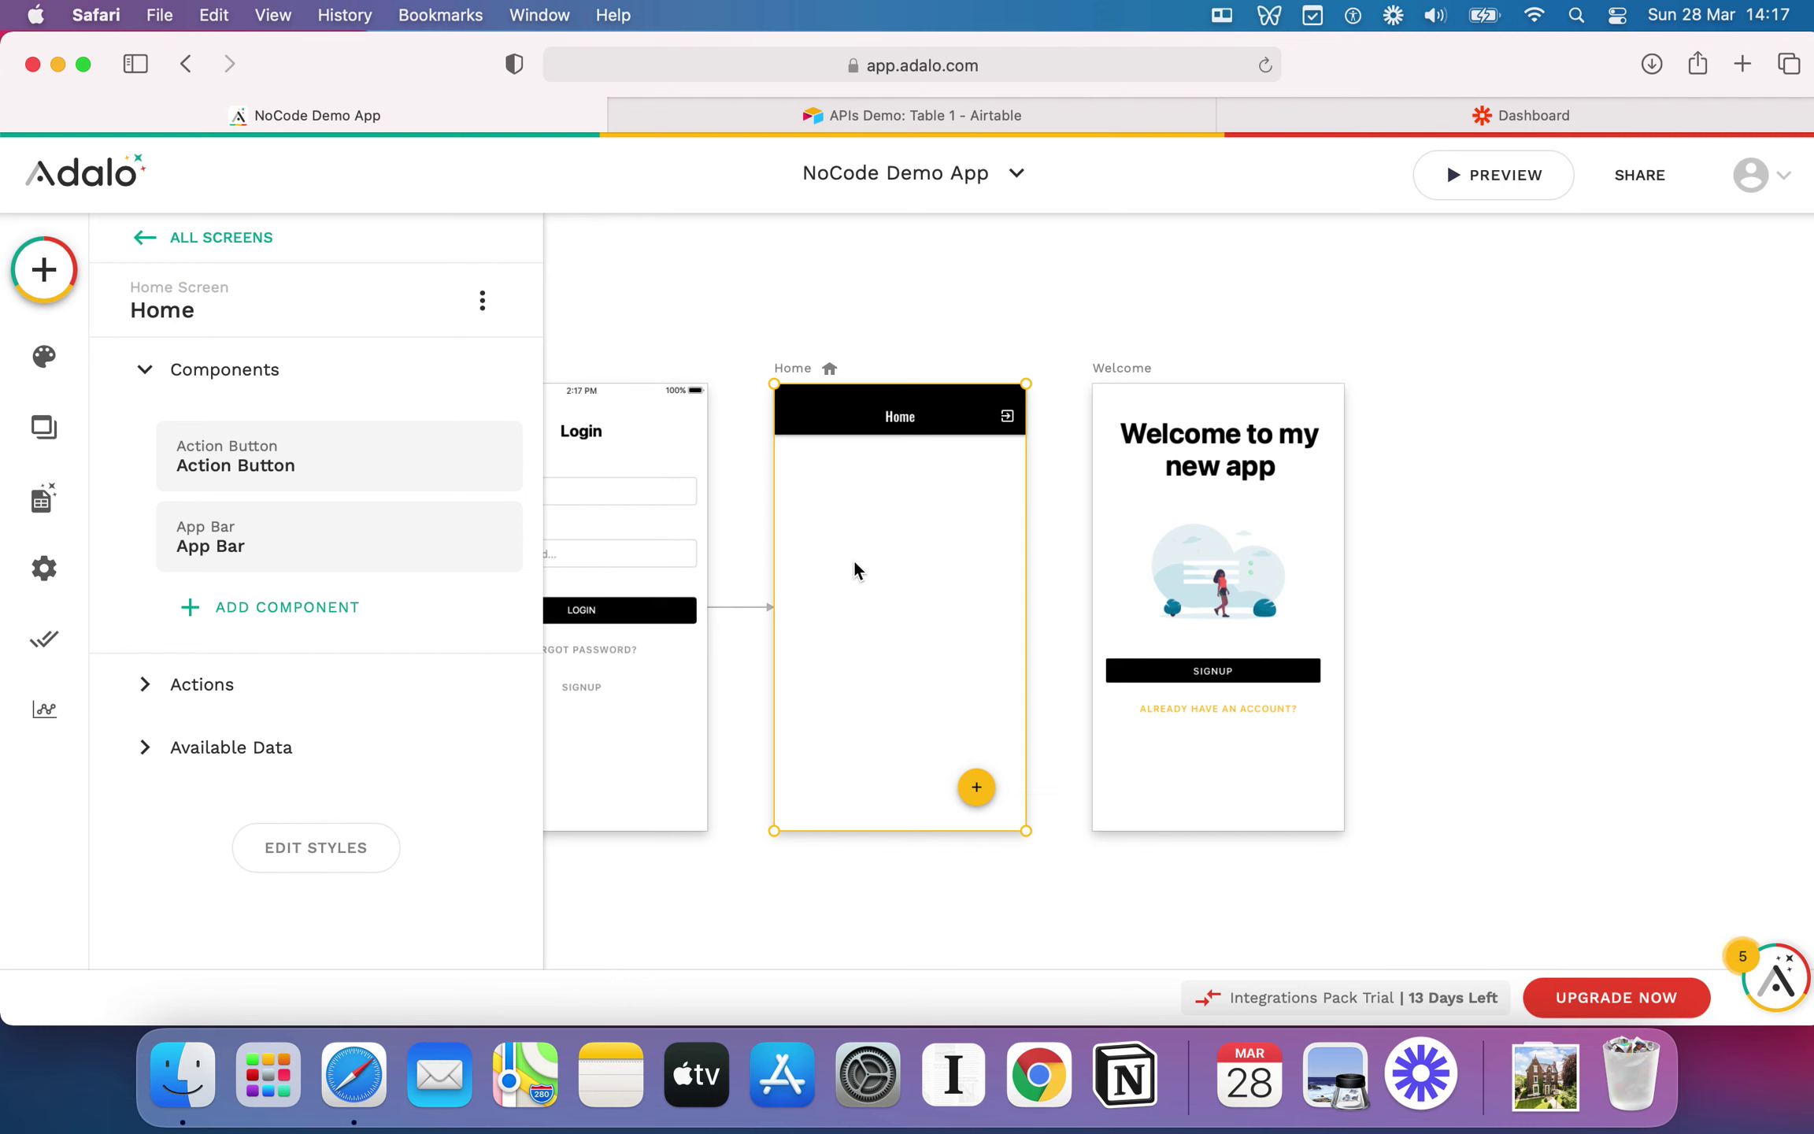
{"action": "left_click", "coordinate": [297, 616]}
{"action": "scroll", "coordinate": [326, 667], "scroll_direction": "down", "scroll_amount": 4}
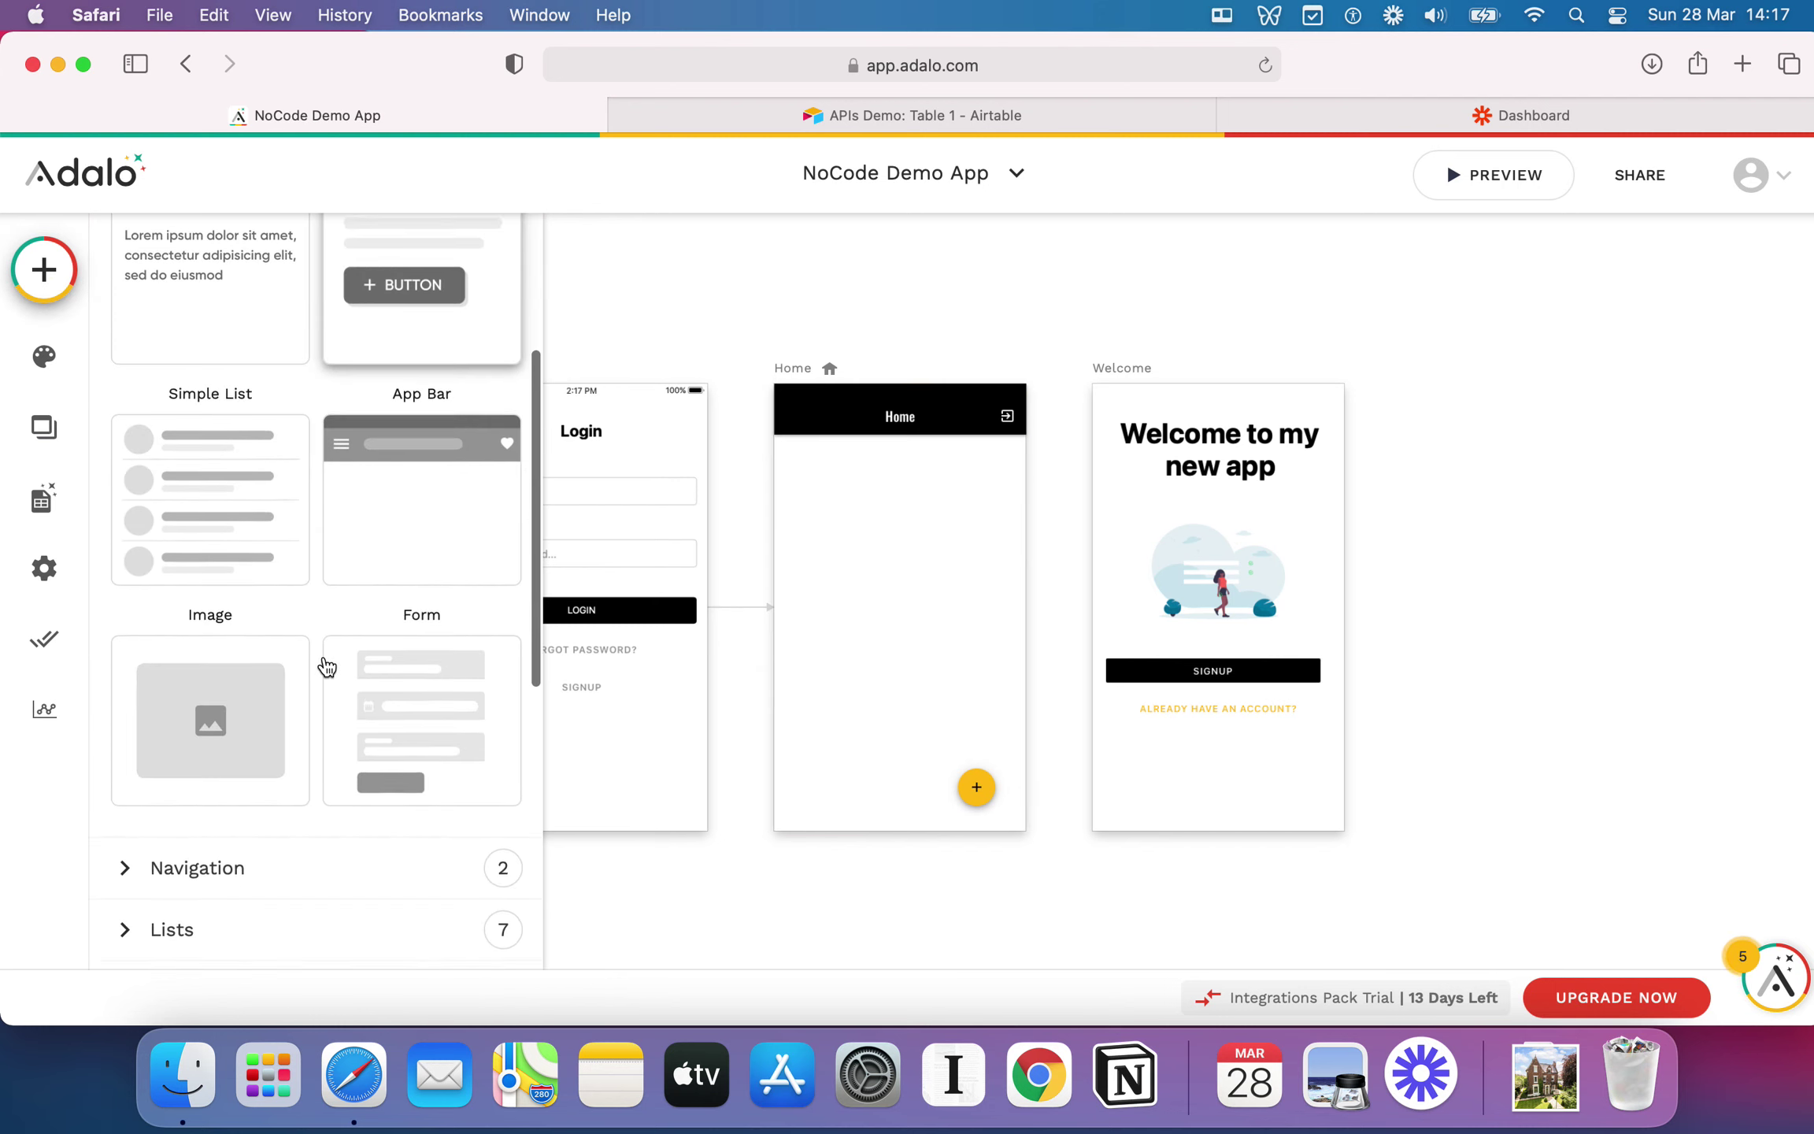
{"action": "scroll", "coordinate": [314, 551], "scroll_direction": "down", "scroll_amount": 3}
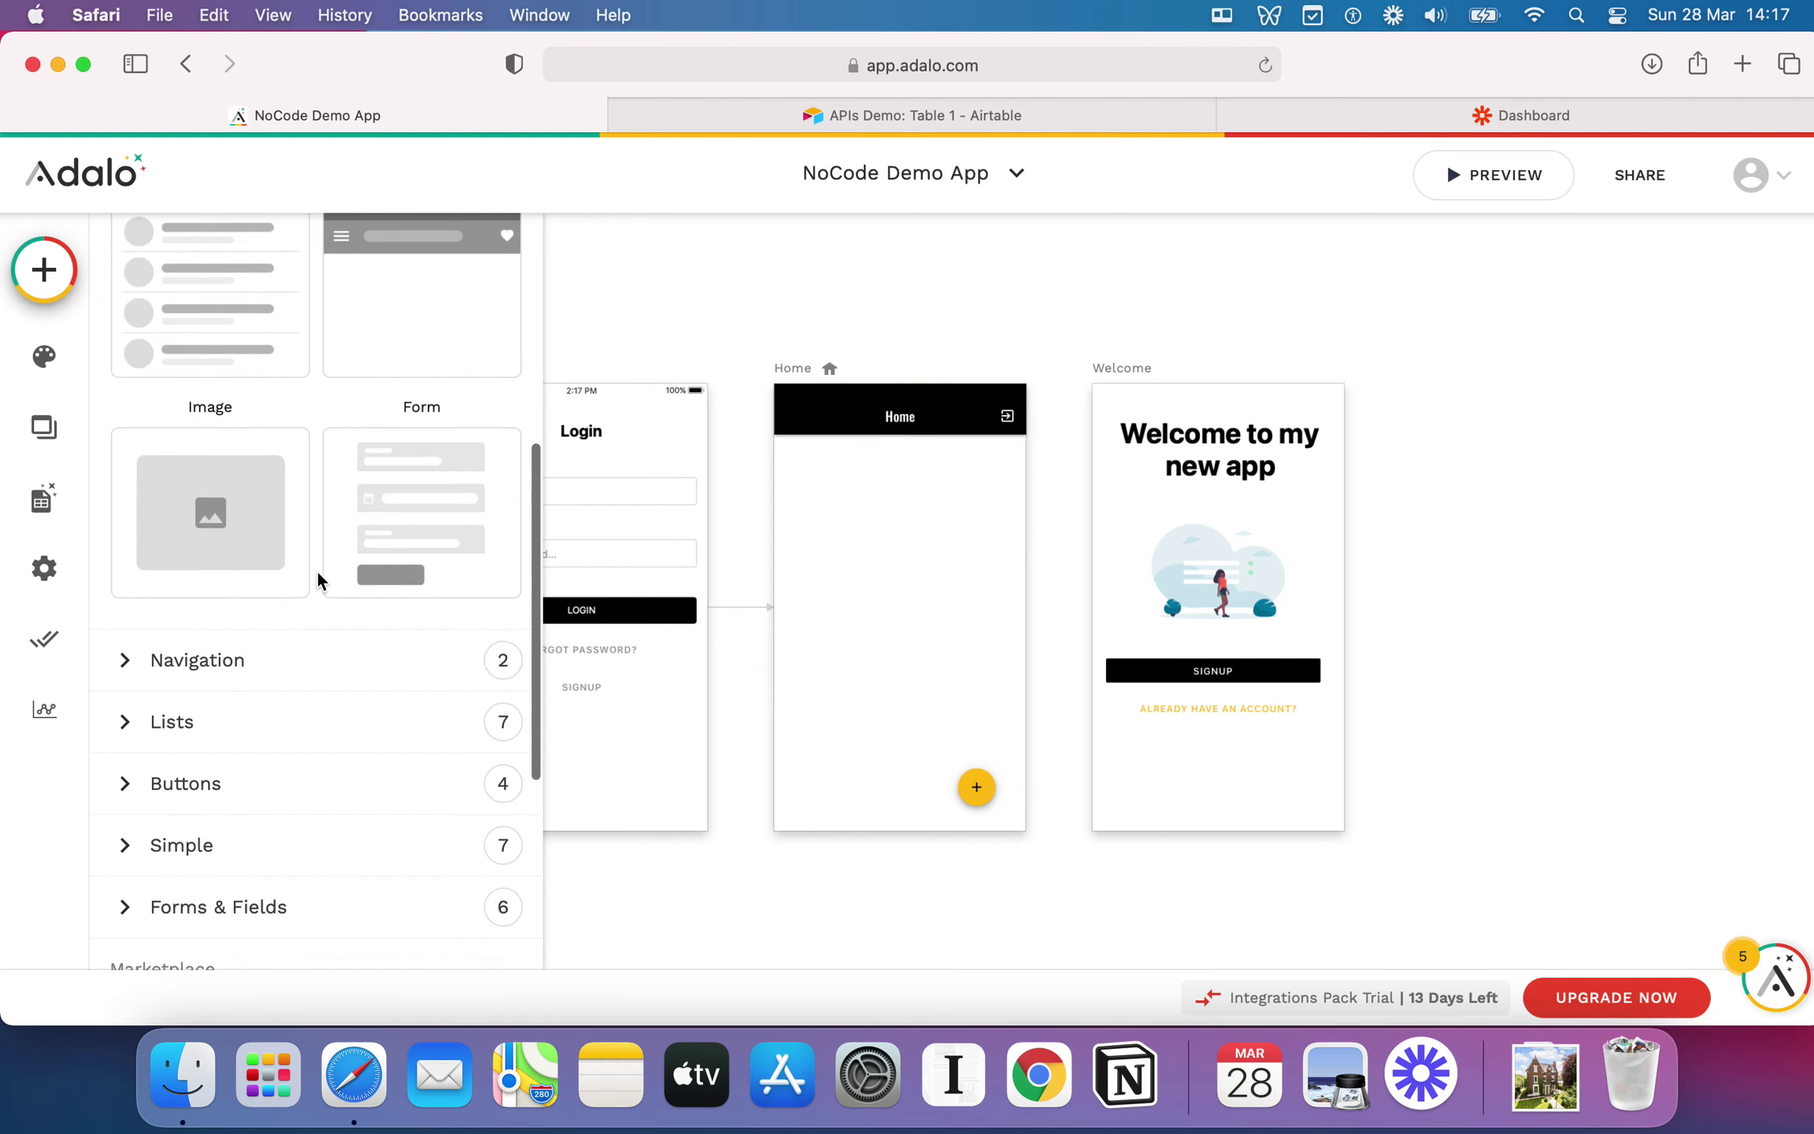
{"action": "left_click", "coordinate": [125, 671]}
{"action": "left_click_drag", "start_coordinate": [195, 822], "coordinate": [902, 593]}
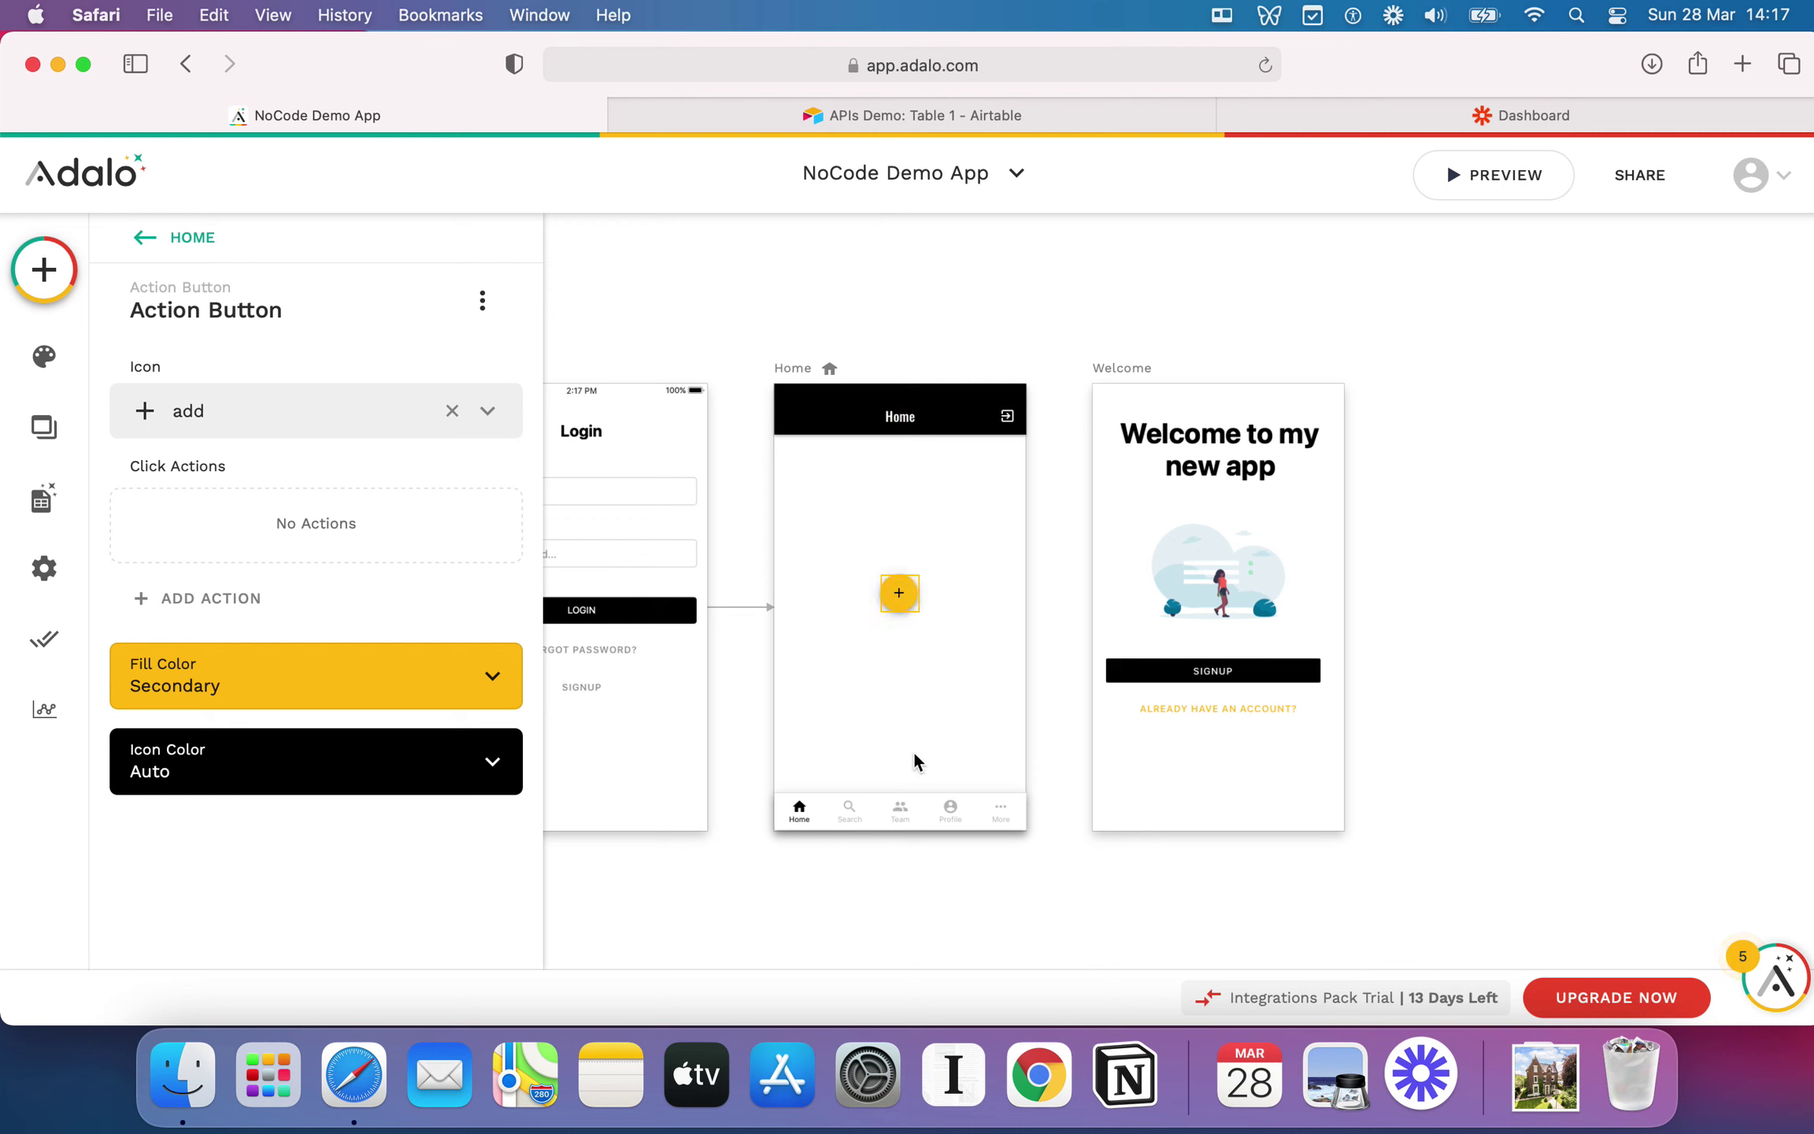
{"action": "left_click", "coordinate": [848, 815]}
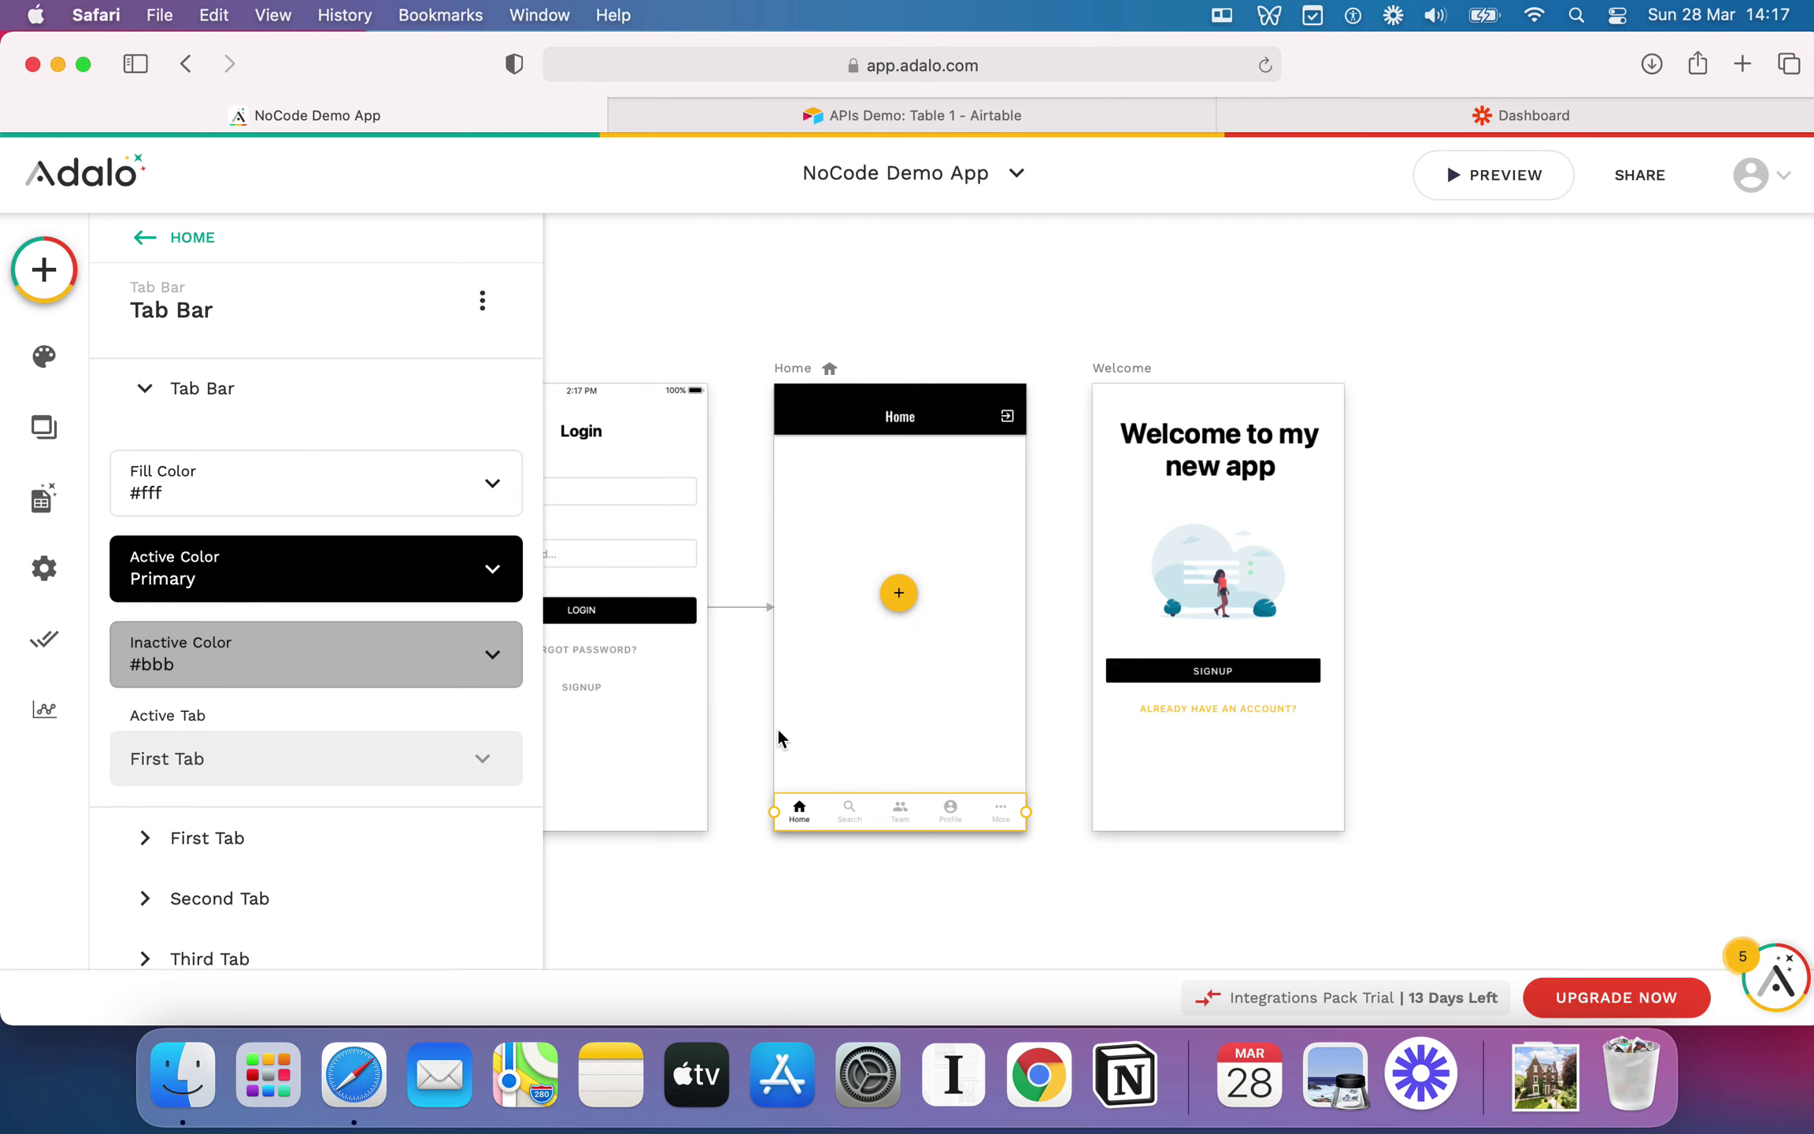
{"action": "scroll", "coordinate": [331, 708], "scroll_direction": "down", "scroll_amount": 2}
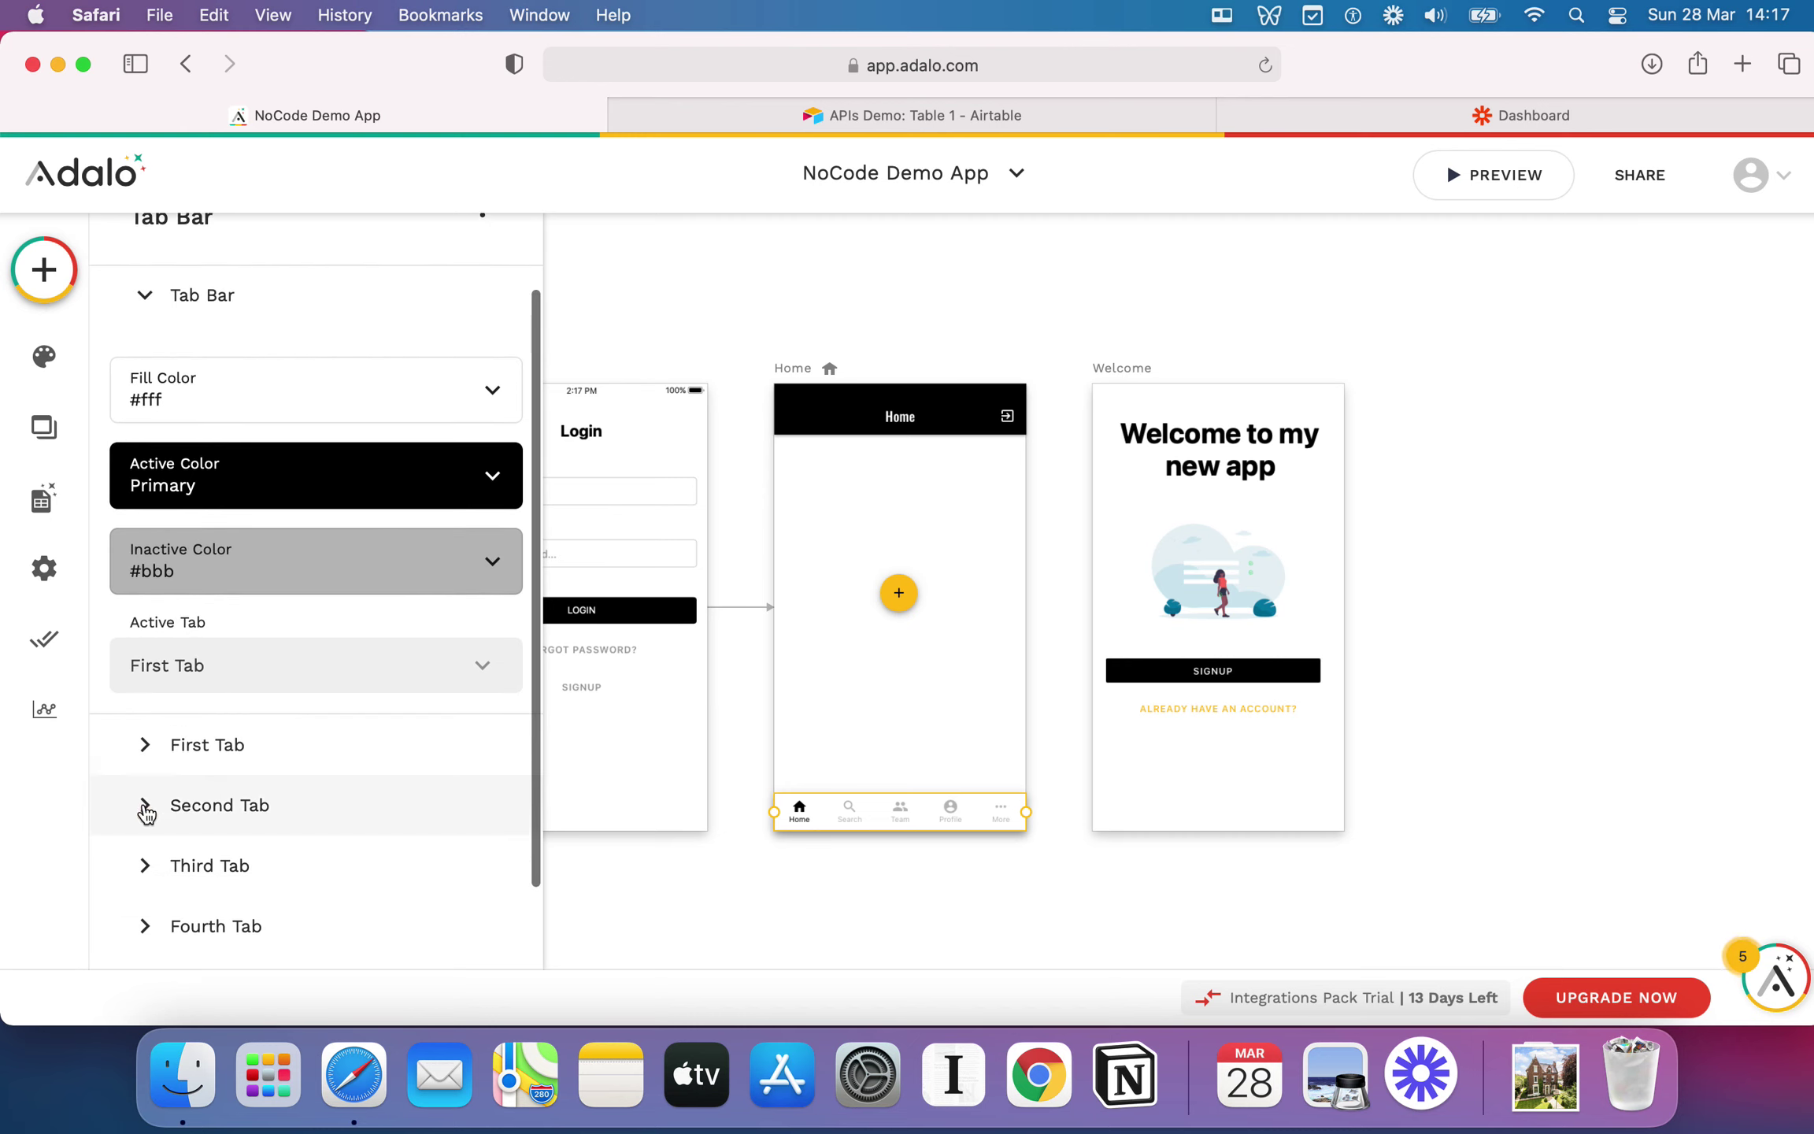
{"action": "left_click", "coordinate": [110, 805]}
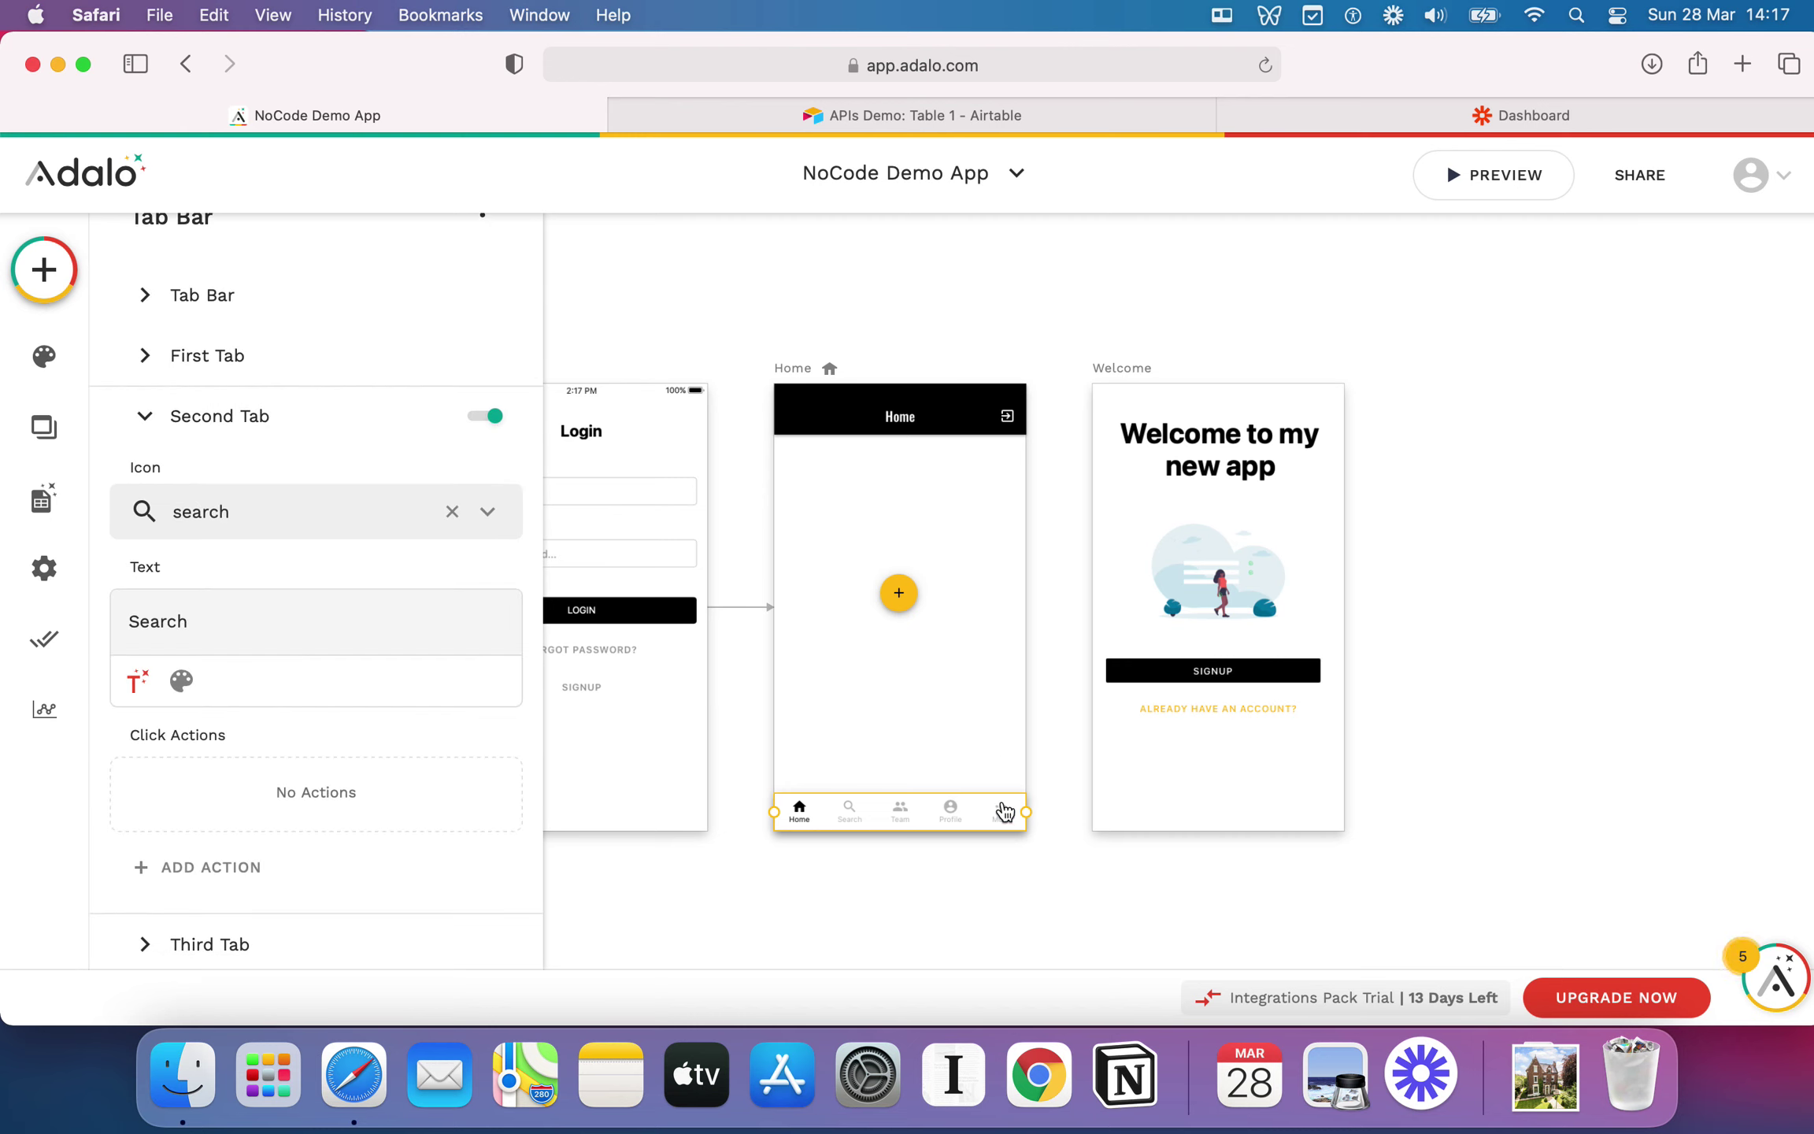
{"action": "scroll", "coordinate": [189, 630], "scroll_direction": "down", "scroll_amount": 1}
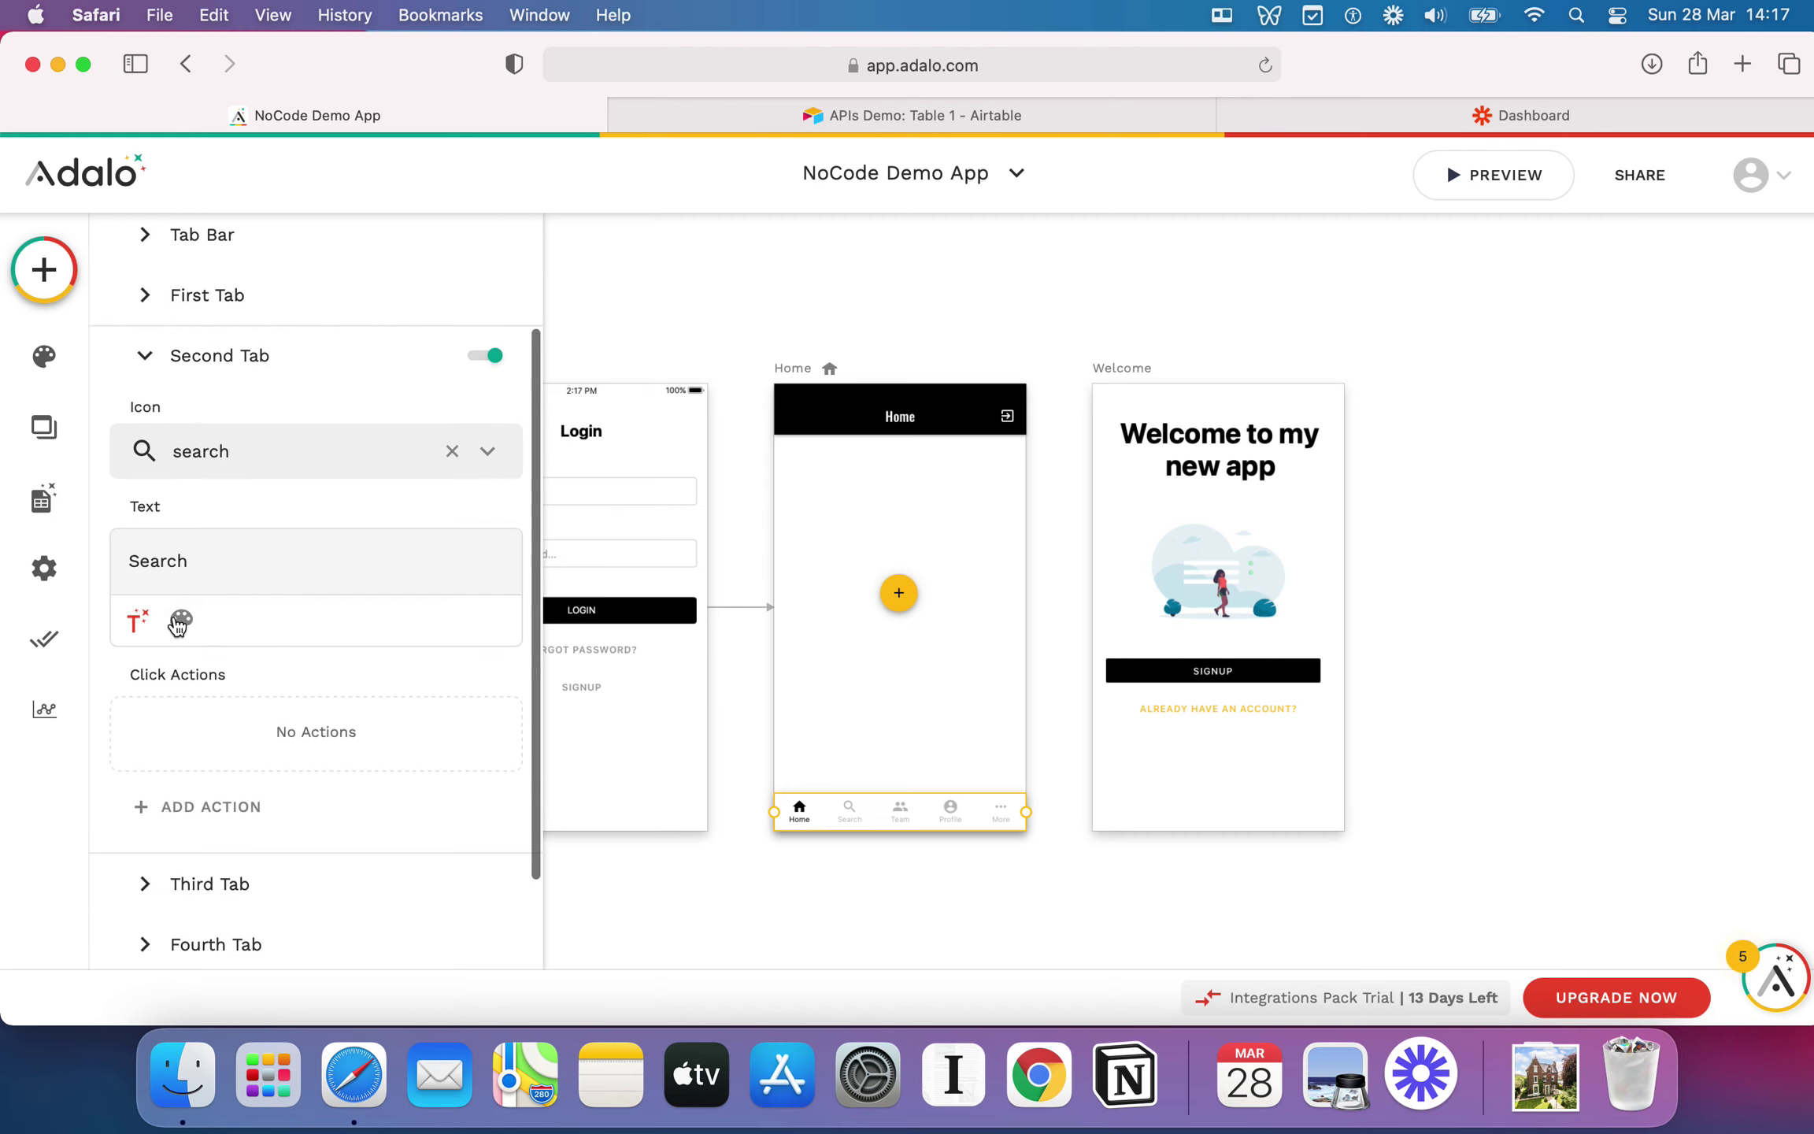
{"action": "left_click", "coordinate": [236, 811]}
{"action": "mouse_move", "coordinate": [273, 358]}
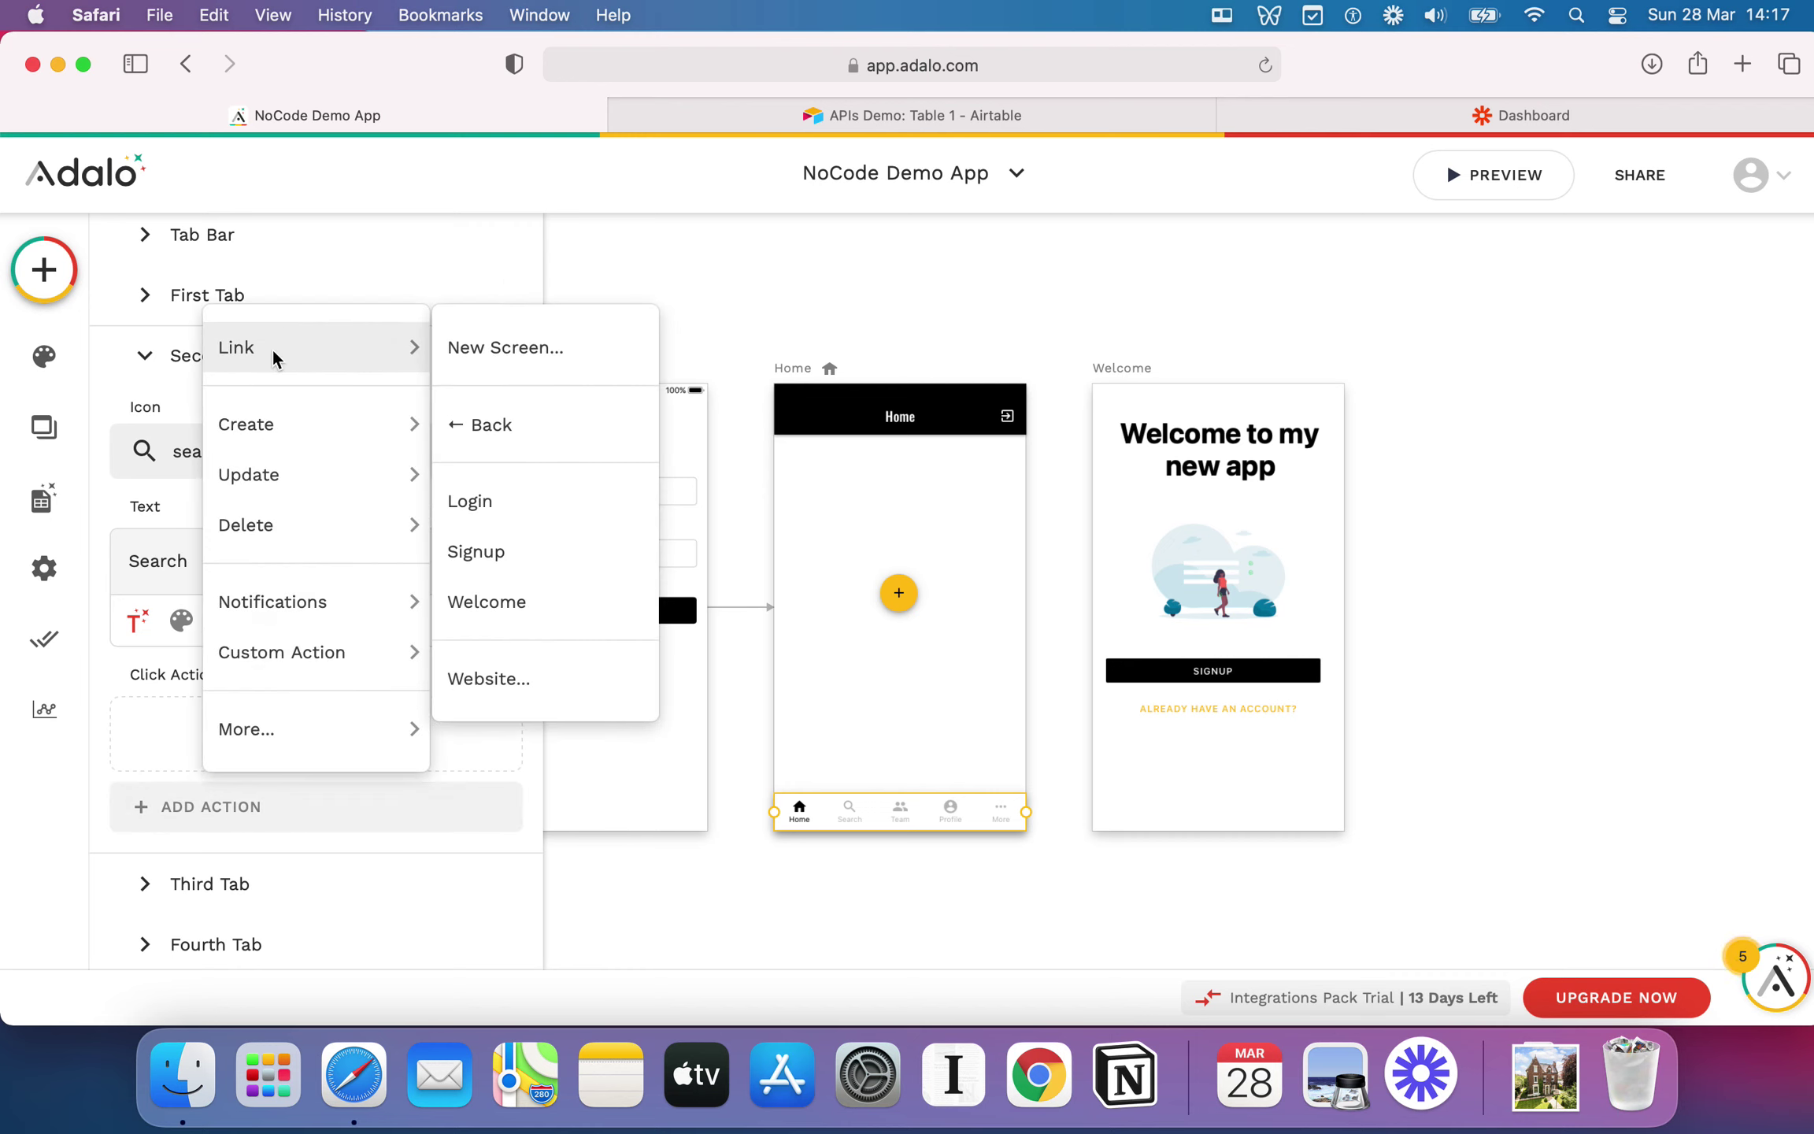
{"action": "left_click", "coordinate": [958, 589]}
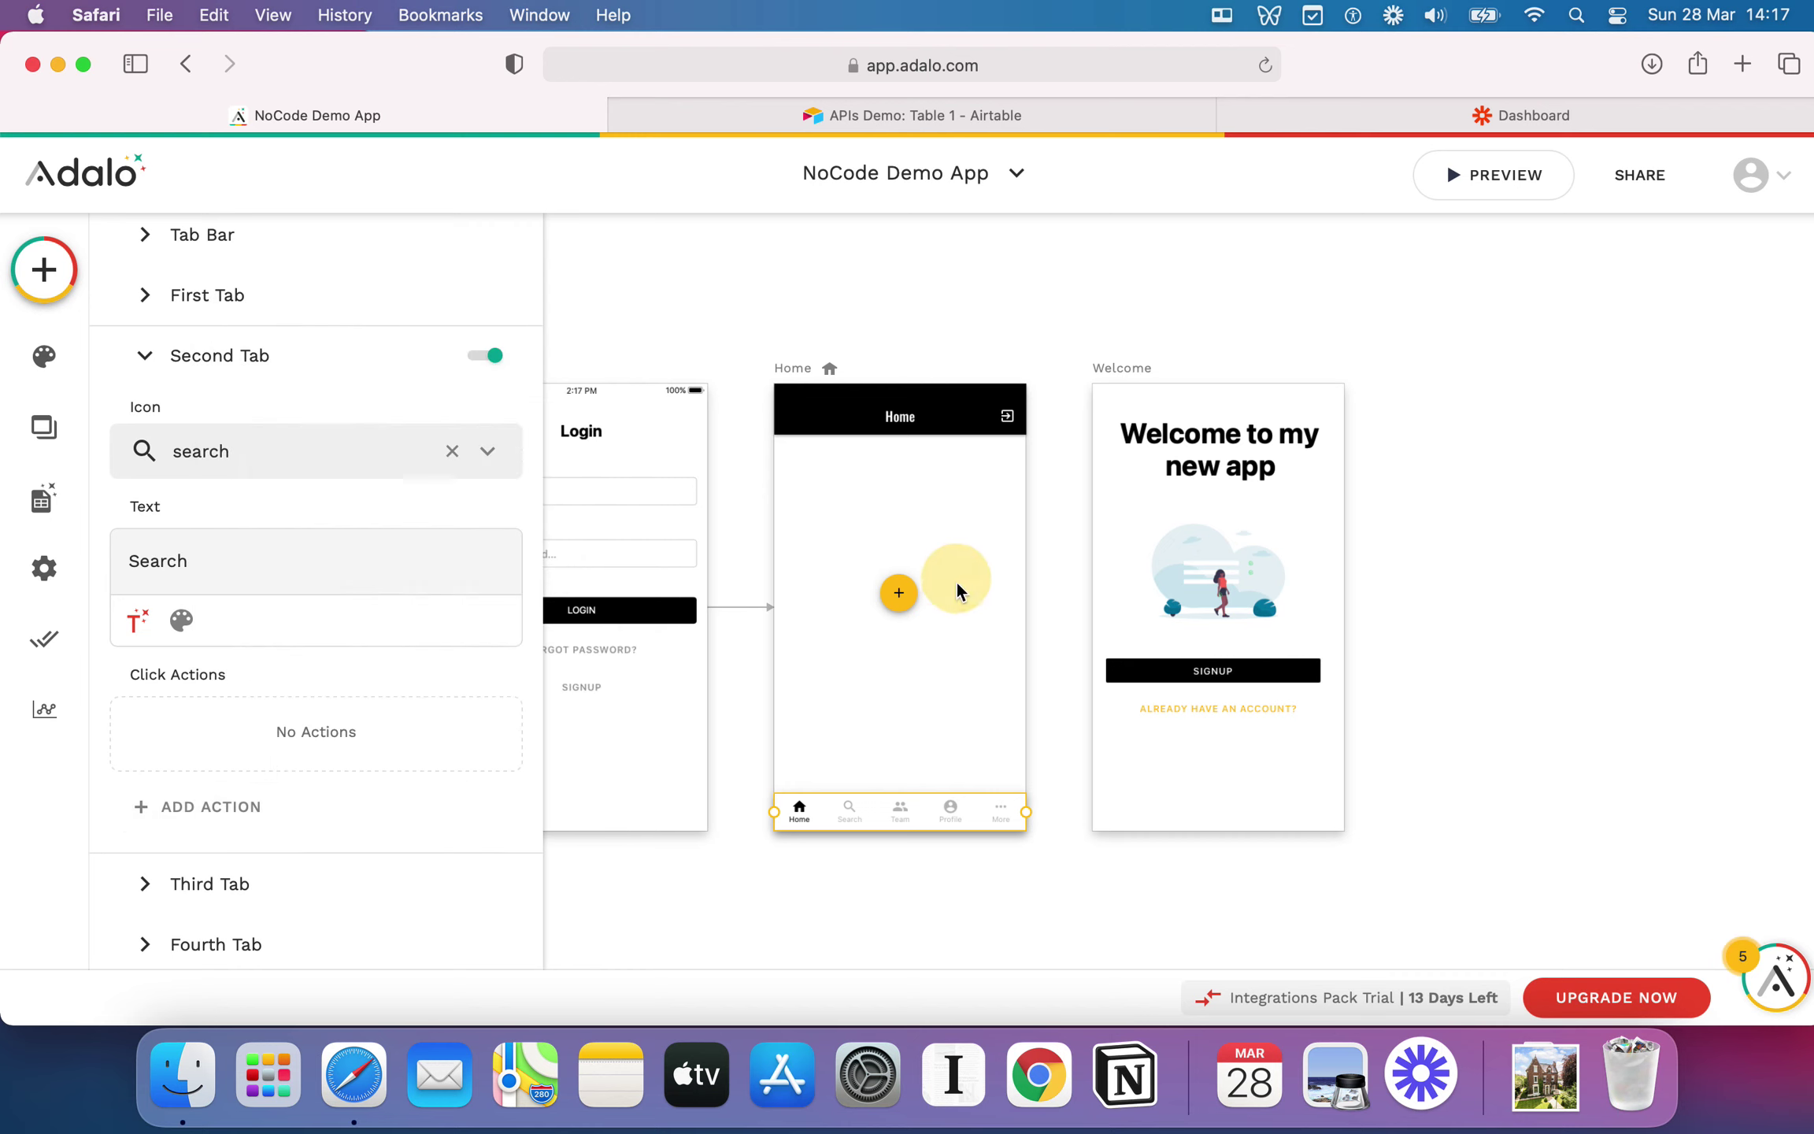
Step: Move the action button to Home's bottom-right and give it the access_alarms icon
{"action": "left_click_drag", "start_coordinate": [909, 620], "coordinate": [986, 756]}
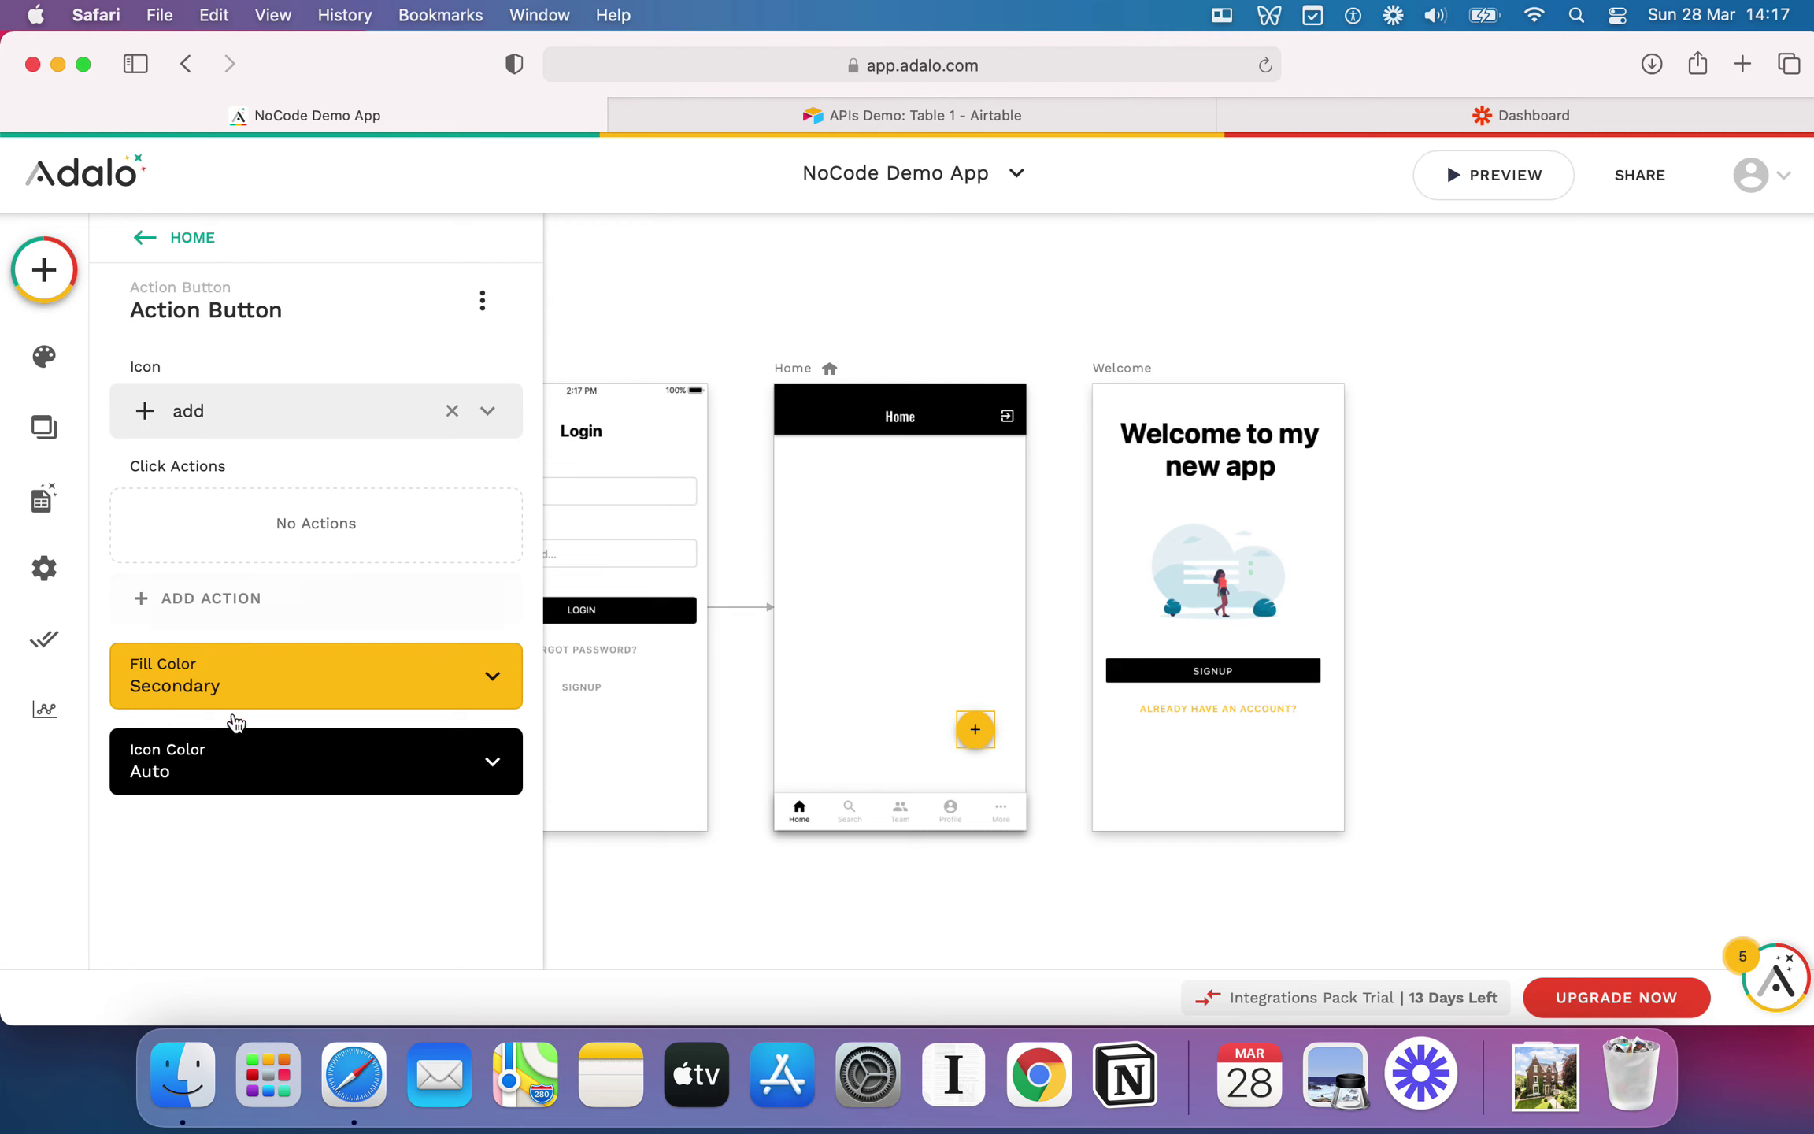
{"action": "left_click", "coordinate": [308, 423]}
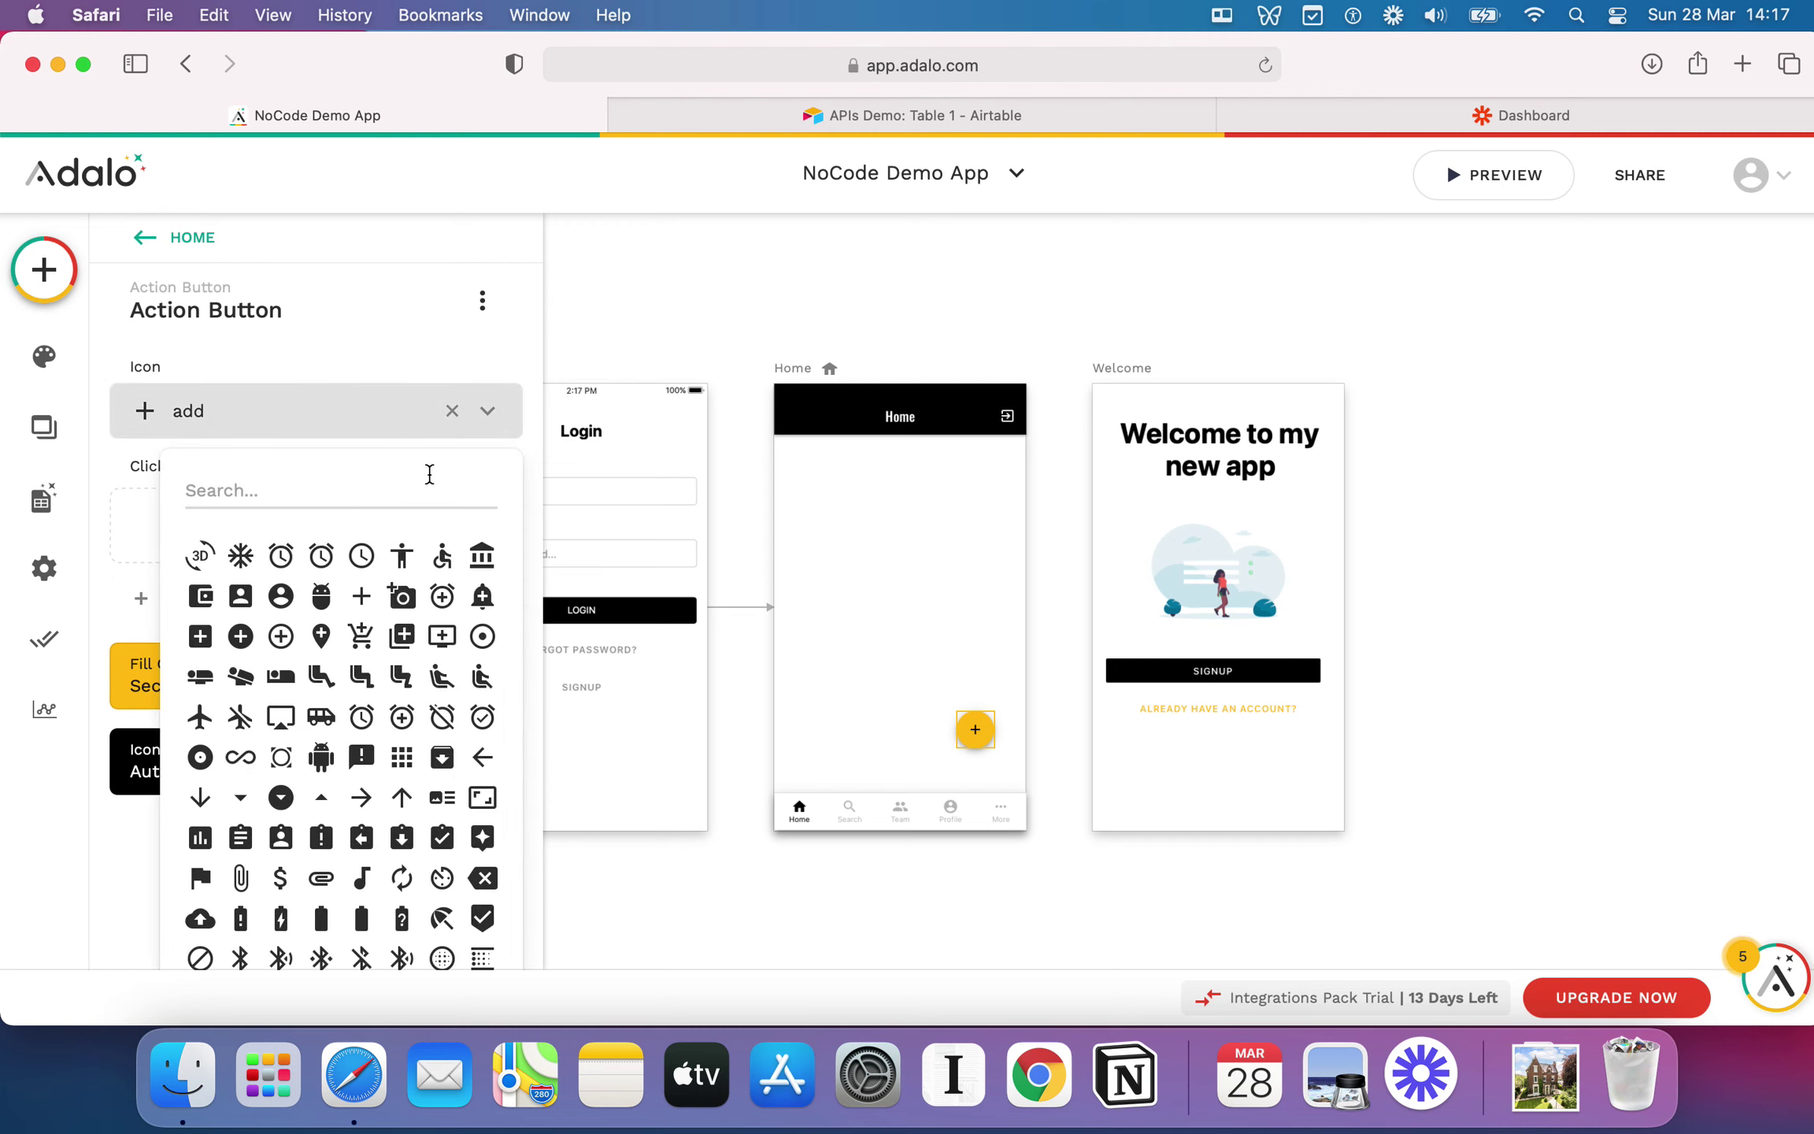
{"action": "left_click", "coordinate": [325, 572]}
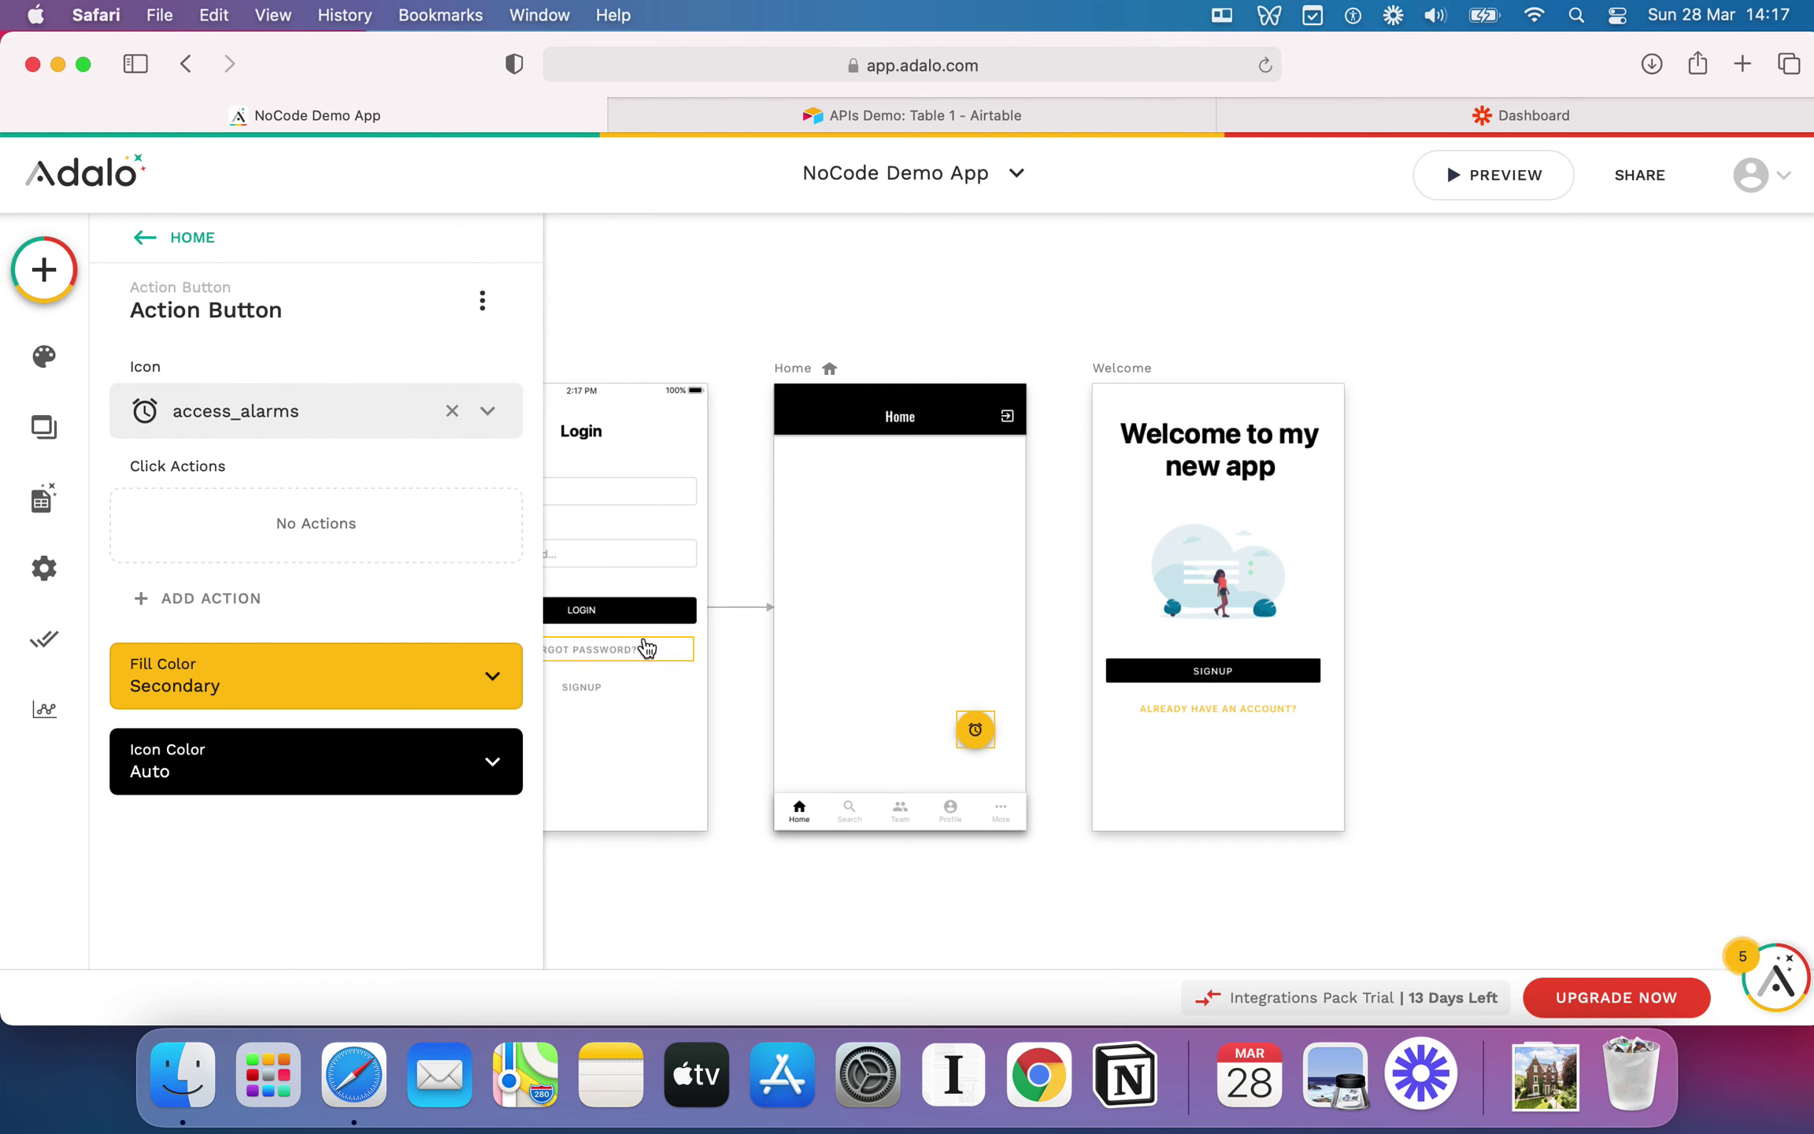
Step: Set the action button's fill colour to #212121 and drop a new Button onto Home
{"action": "left_click", "coordinate": [302, 669]}
{"action": "left_click", "coordinate": [595, 962]}
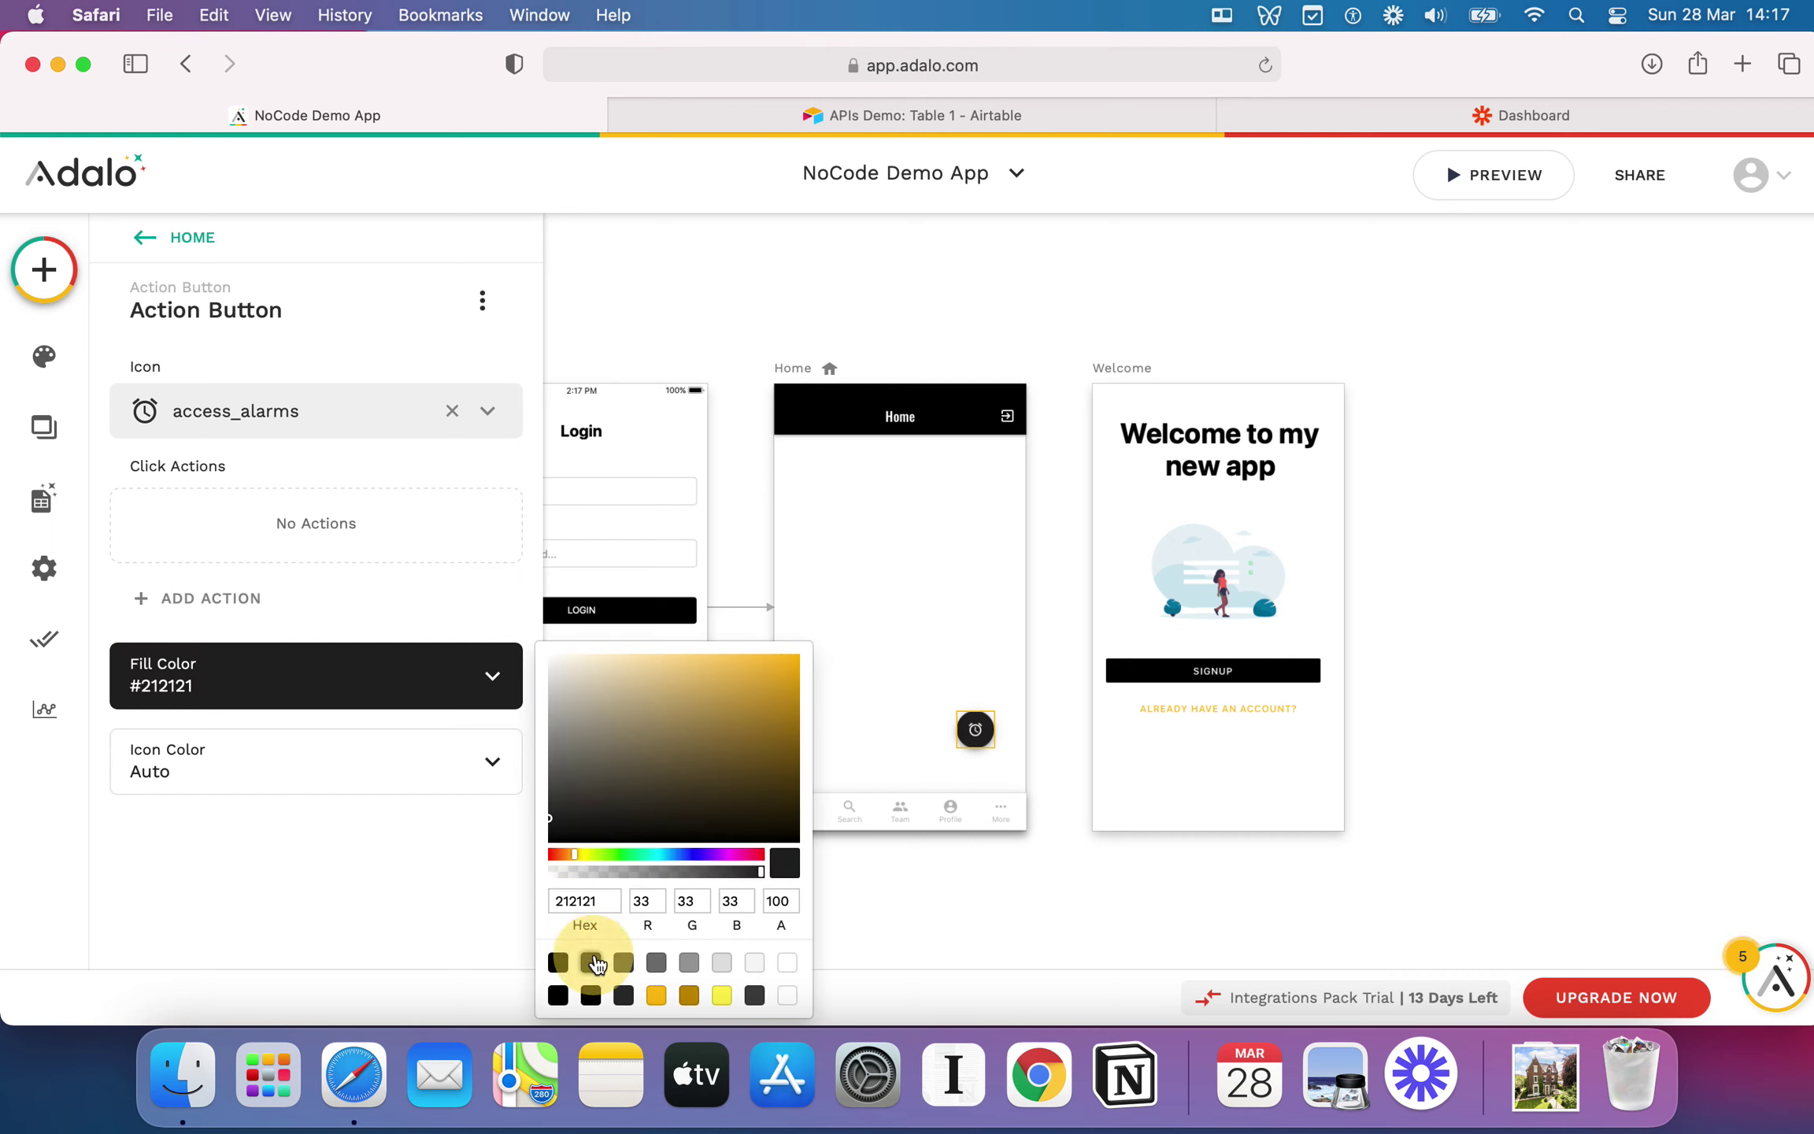
{"action": "left_click", "coordinate": [366, 600]}
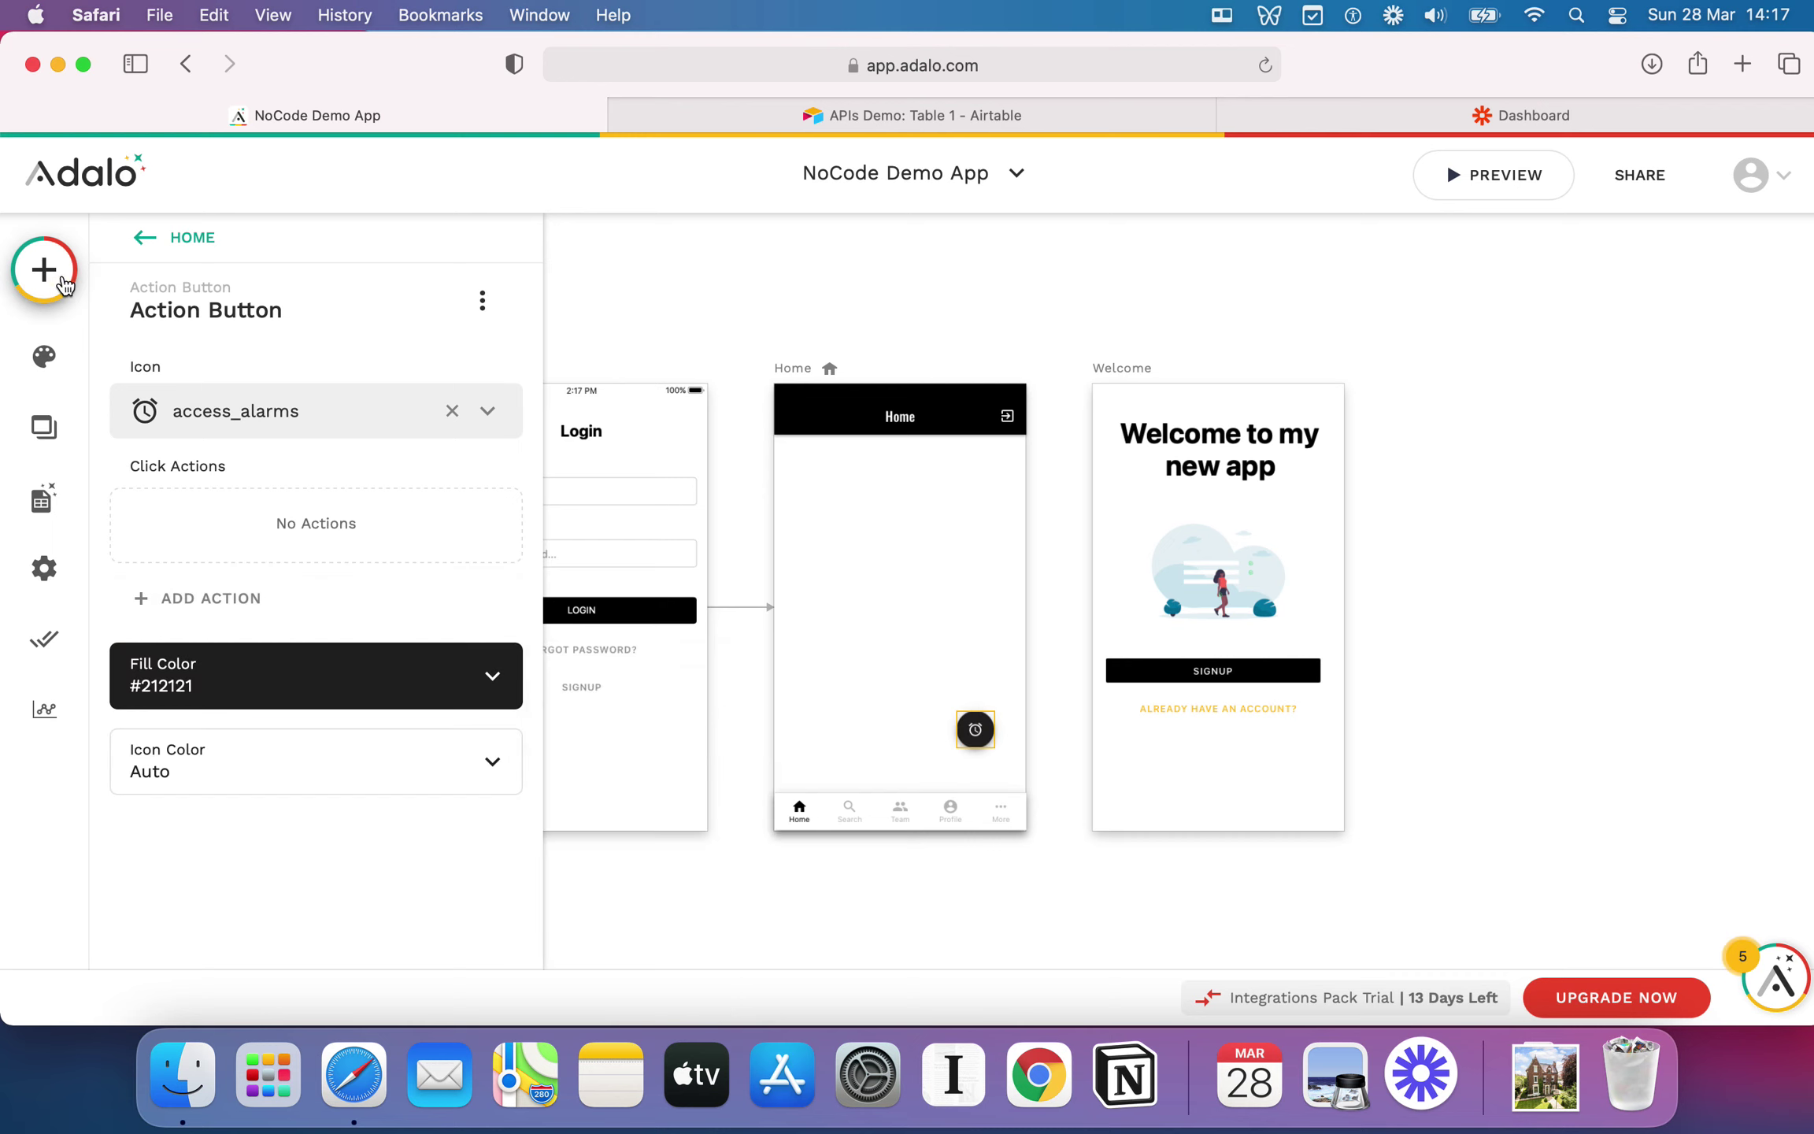
{"action": "left_click", "coordinate": [40, 269]}
{"action": "left_click_drag", "start_coordinate": [369, 583], "coordinate": [890, 542]}
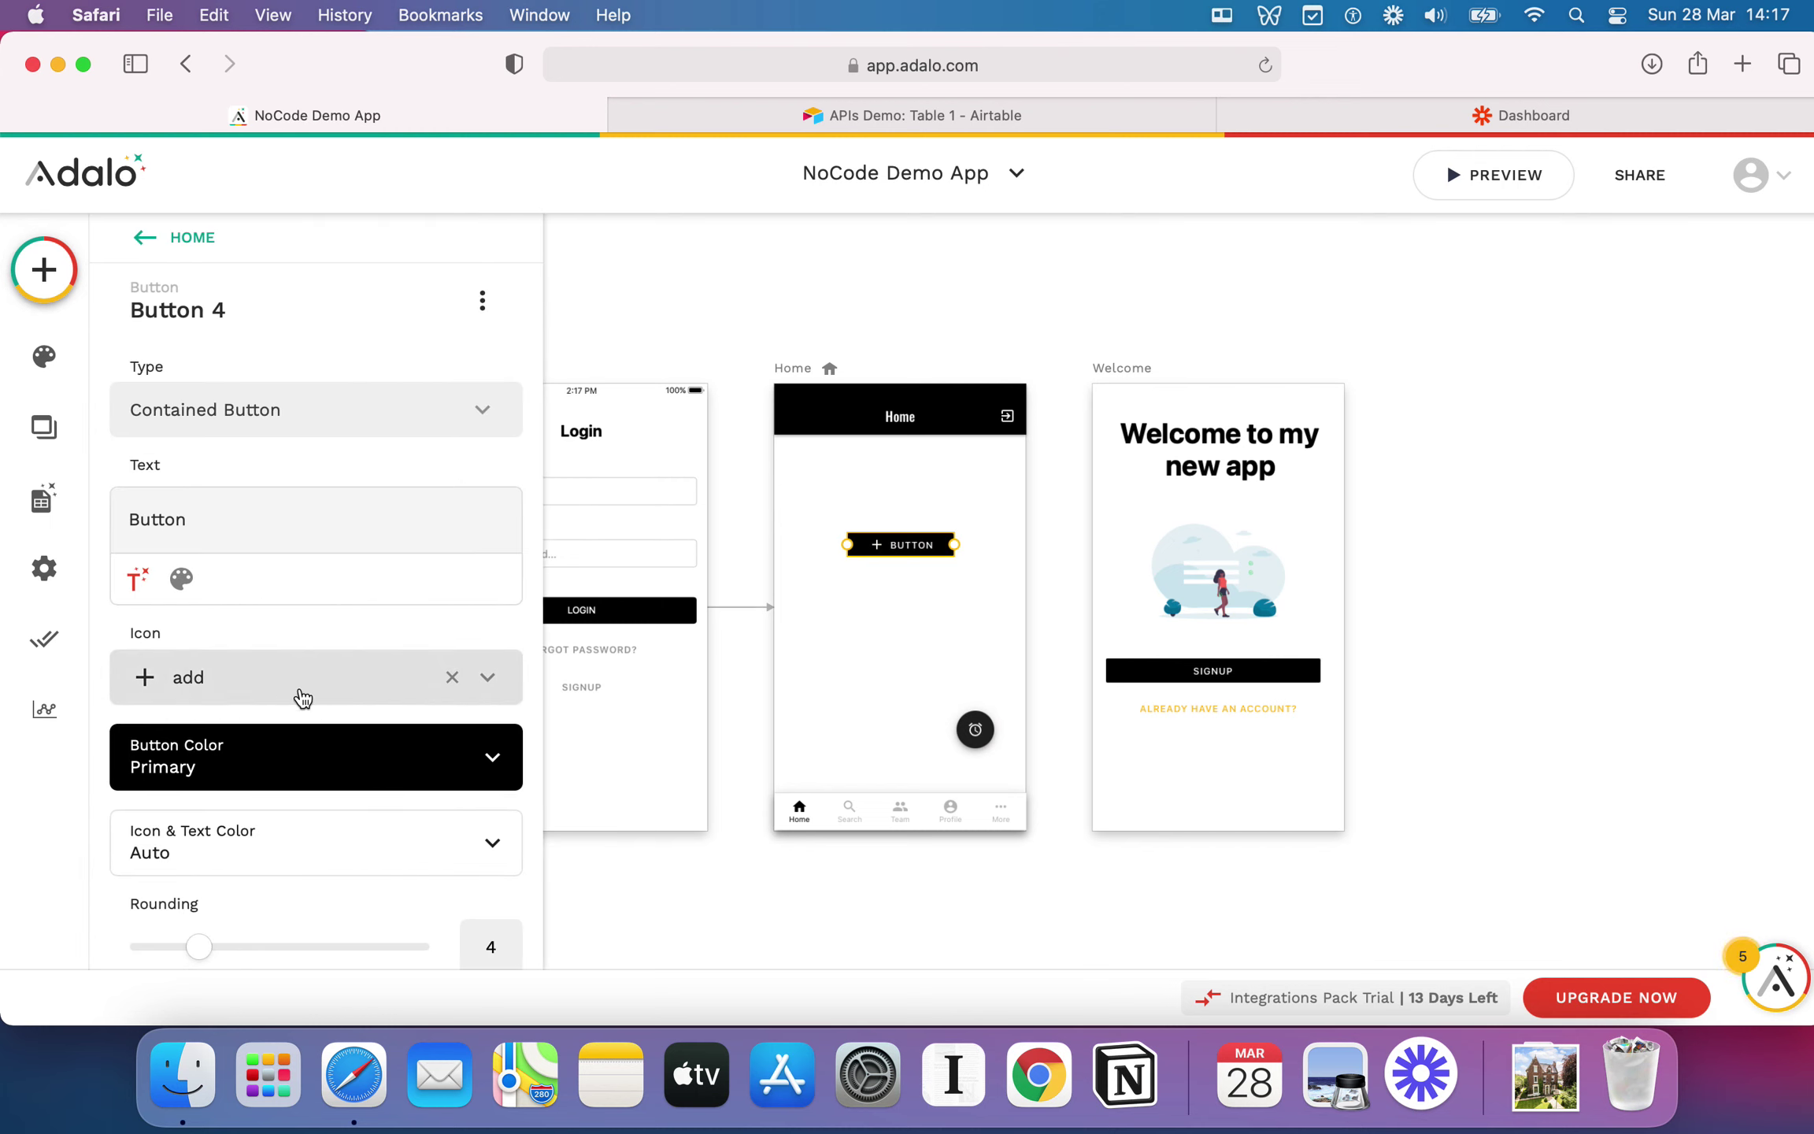
Step: Try the trial button as Contained, then Outlined, then Text Button
{"action": "scroll", "coordinate": [295, 696], "scroll_direction": "down", "scroll_amount": 1}
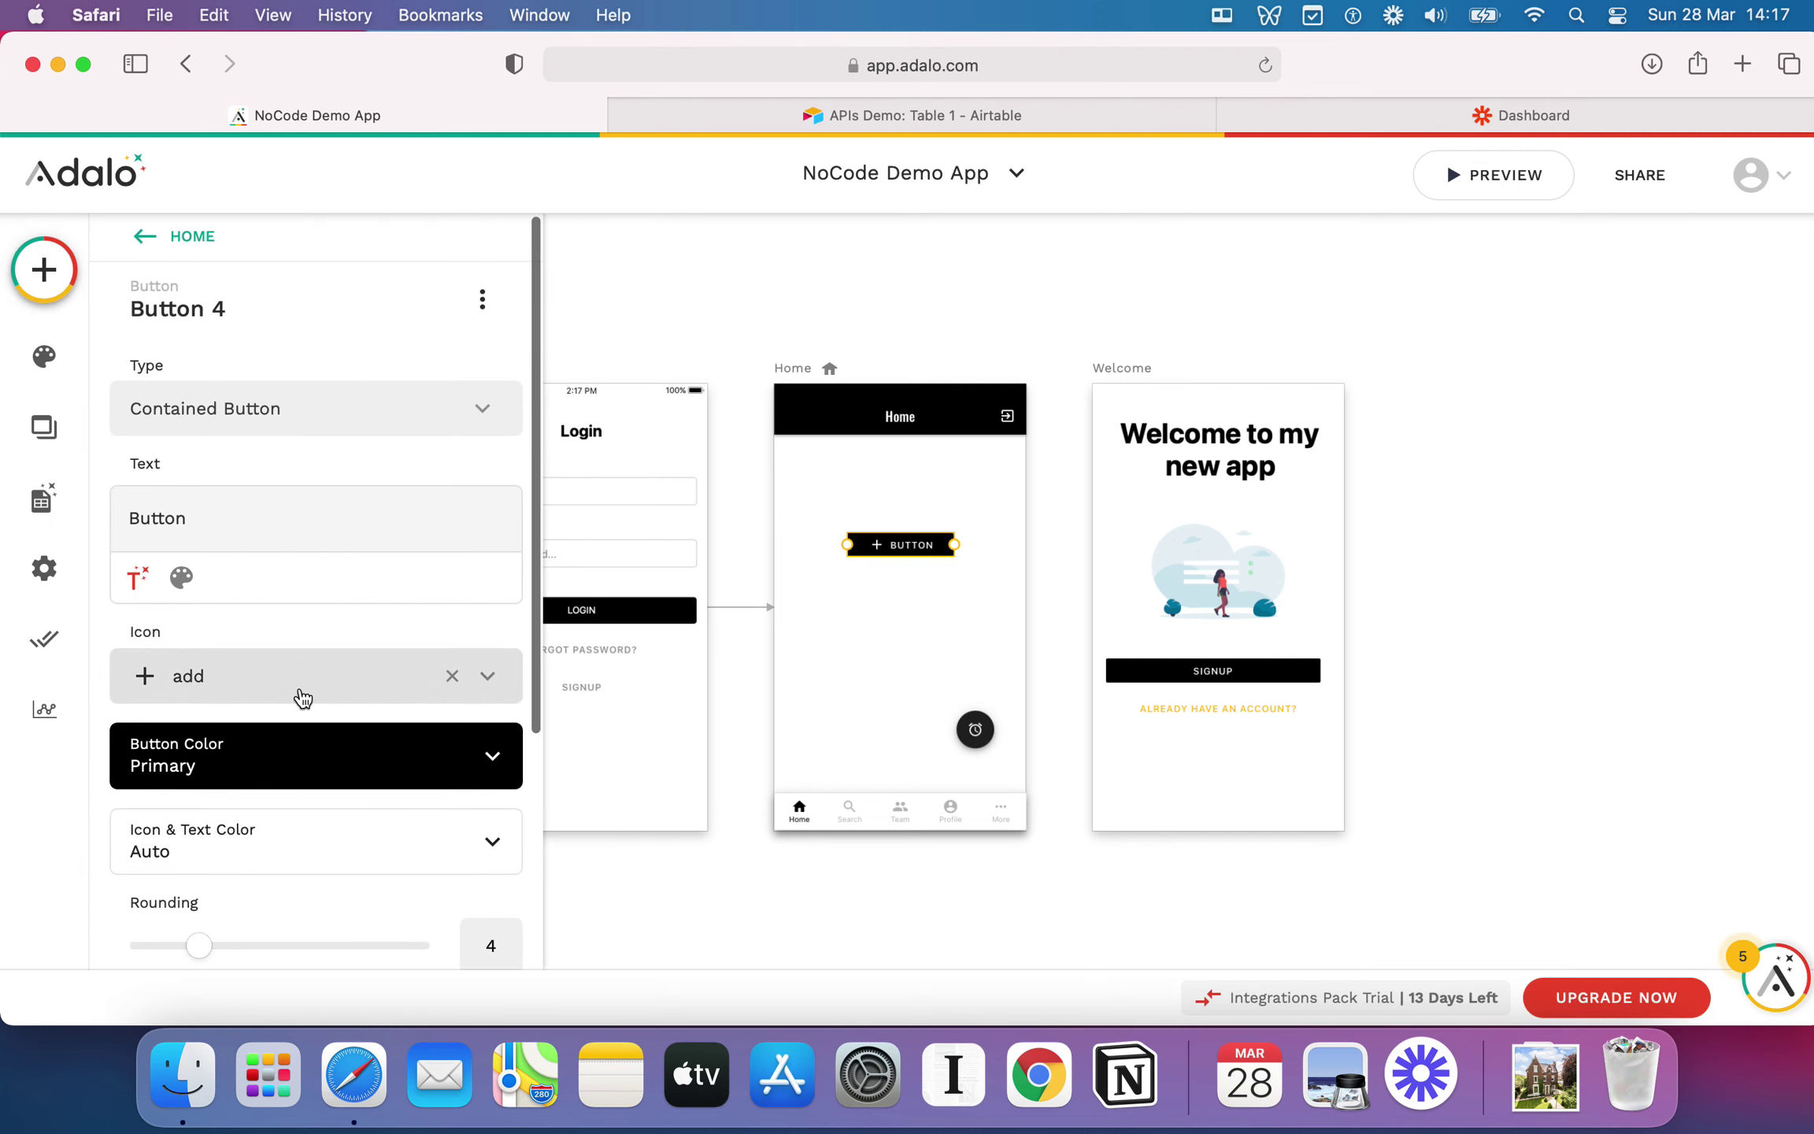
{"action": "left_click", "coordinate": [254, 410]}
{"action": "left_click", "coordinate": [270, 367]}
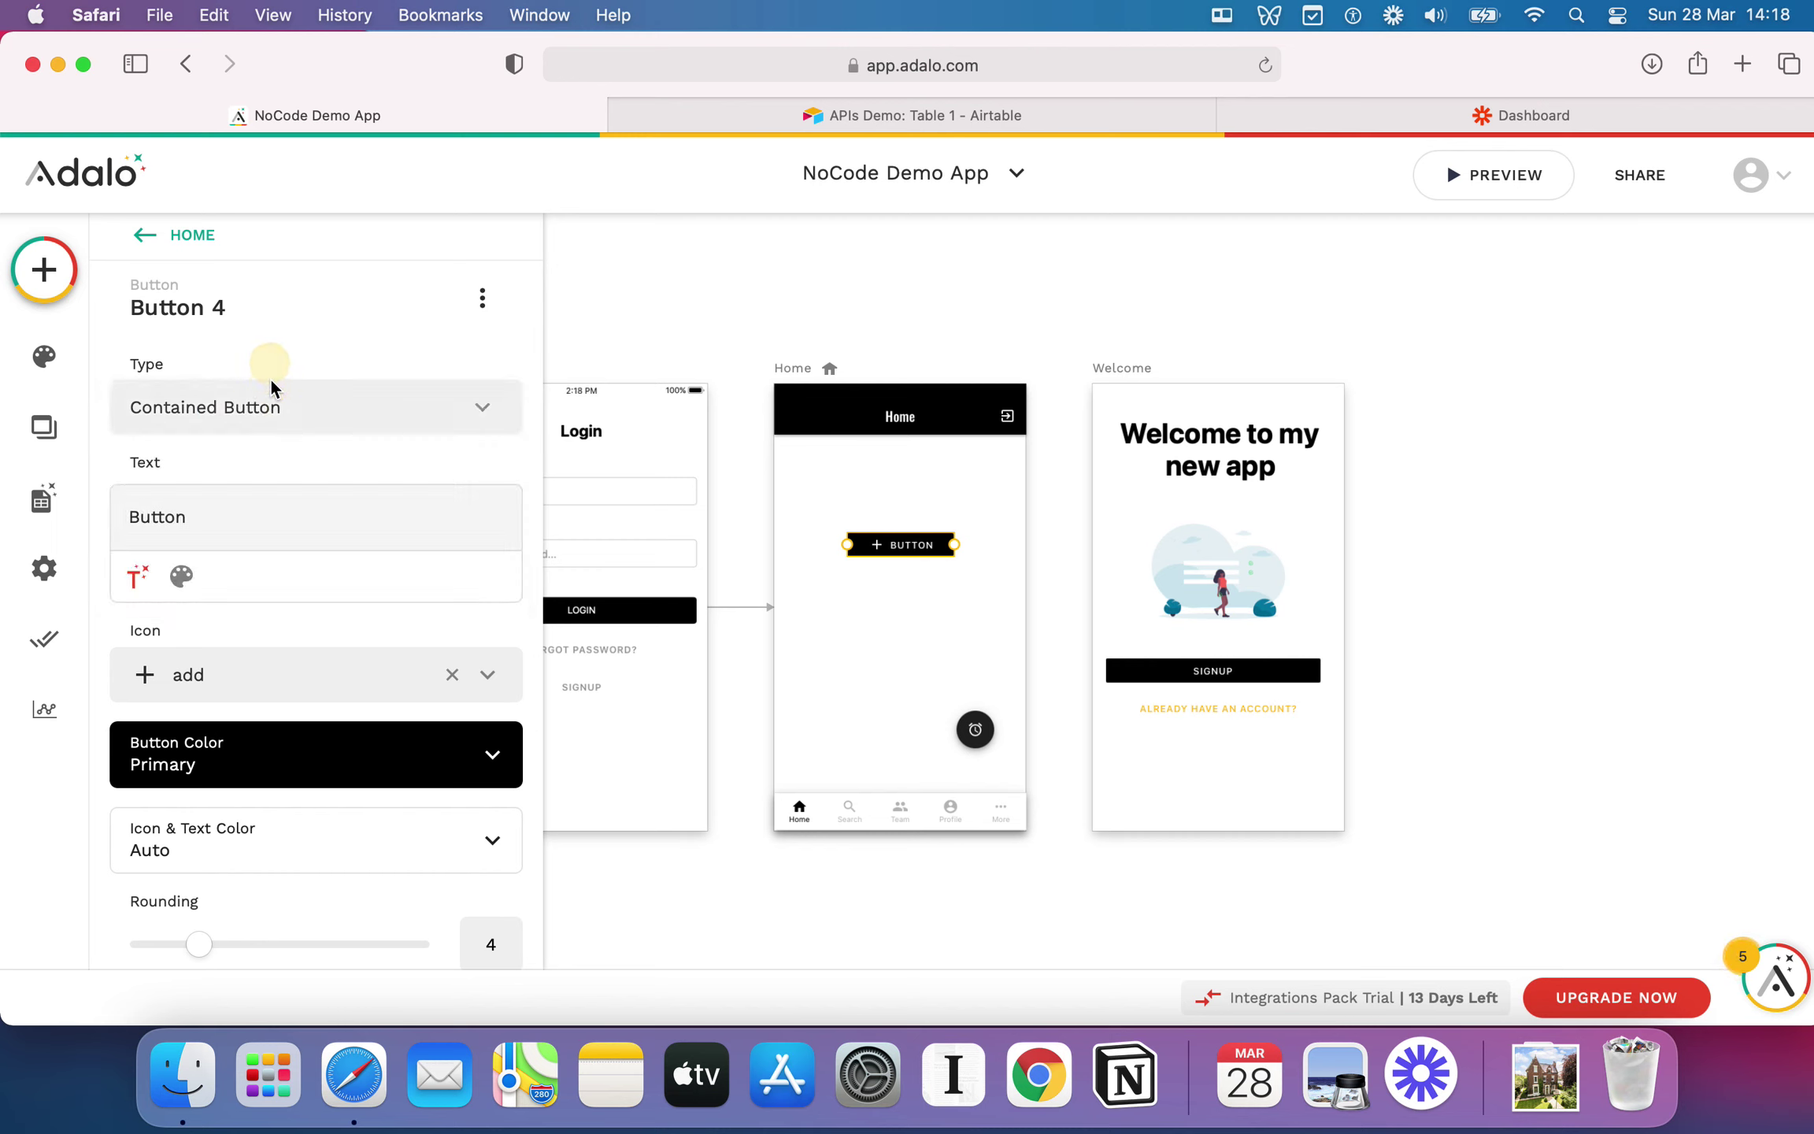
{"action": "left_click", "coordinate": [929, 608]}
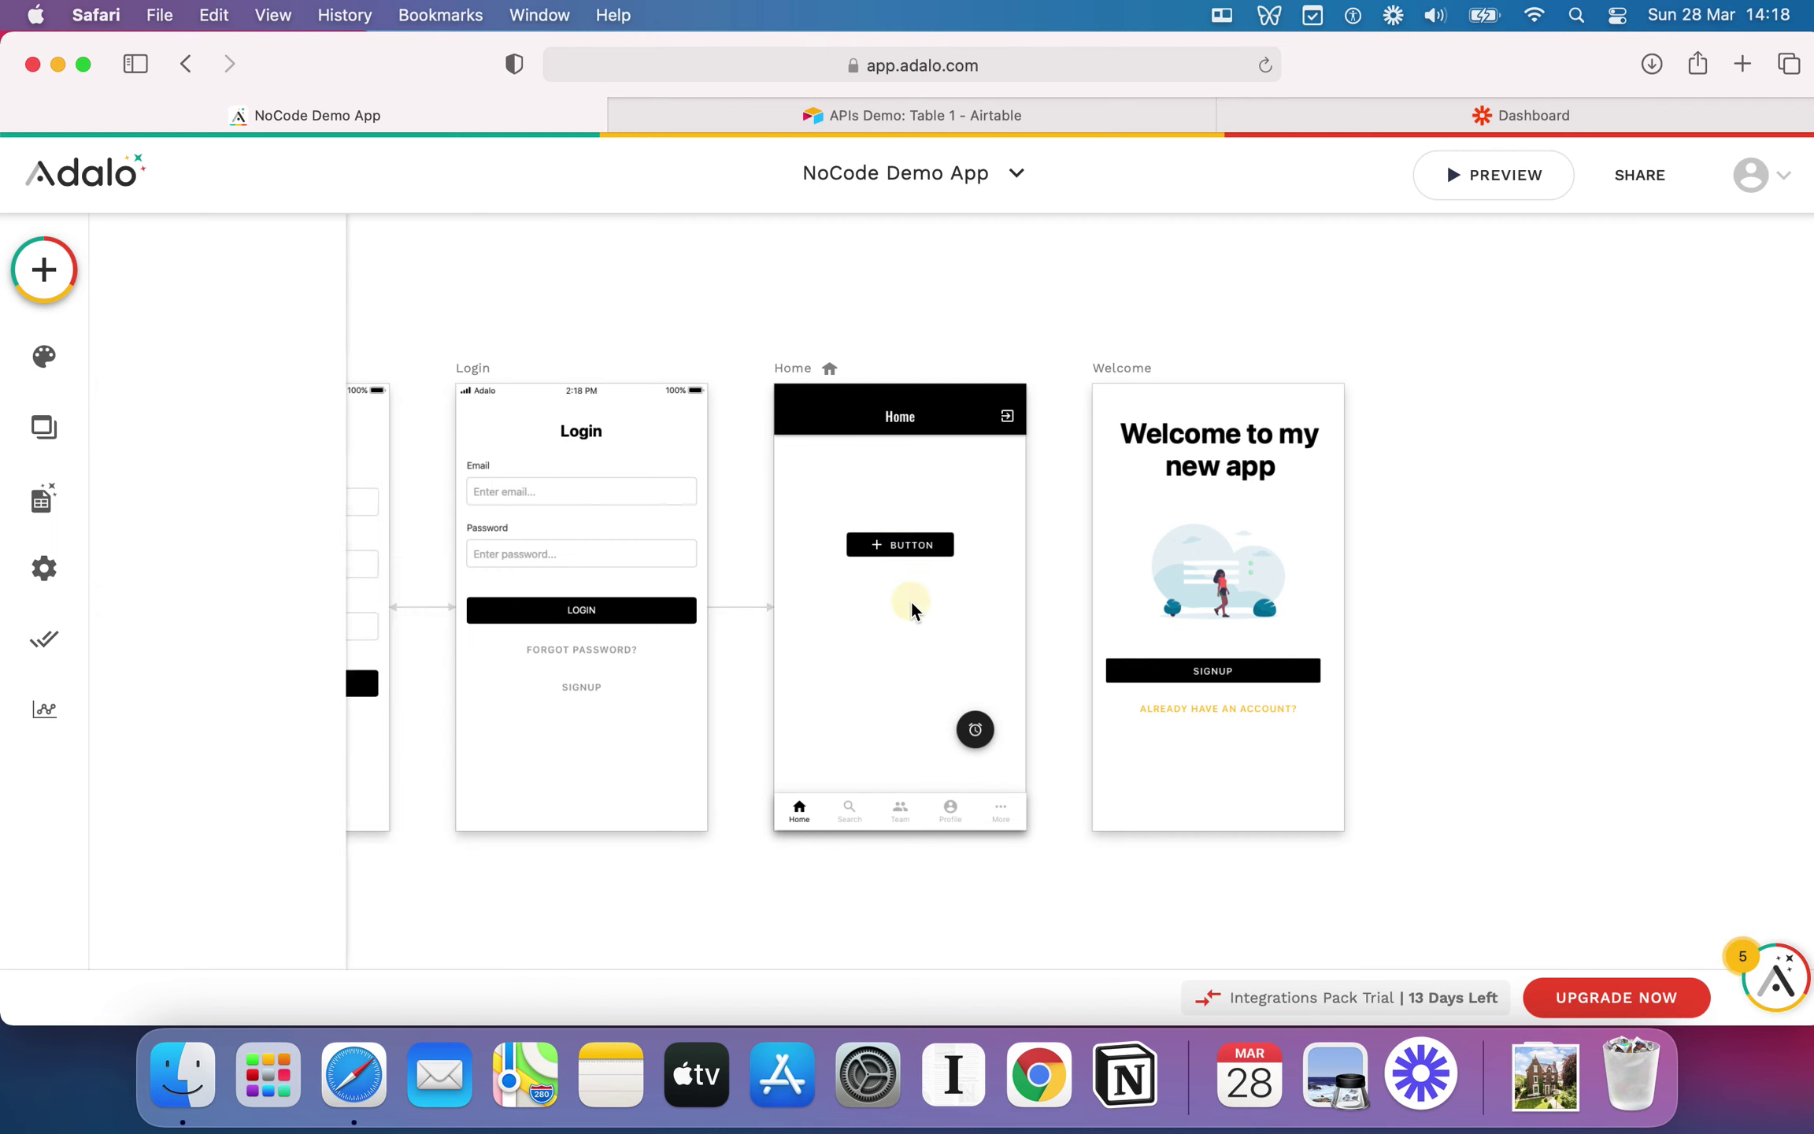
{"action": "left_click", "coordinate": [901, 544]}
{"action": "left_click", "coordinate": [304, 413]}
{"action": "left_click", "coordinate": [293, 522]}
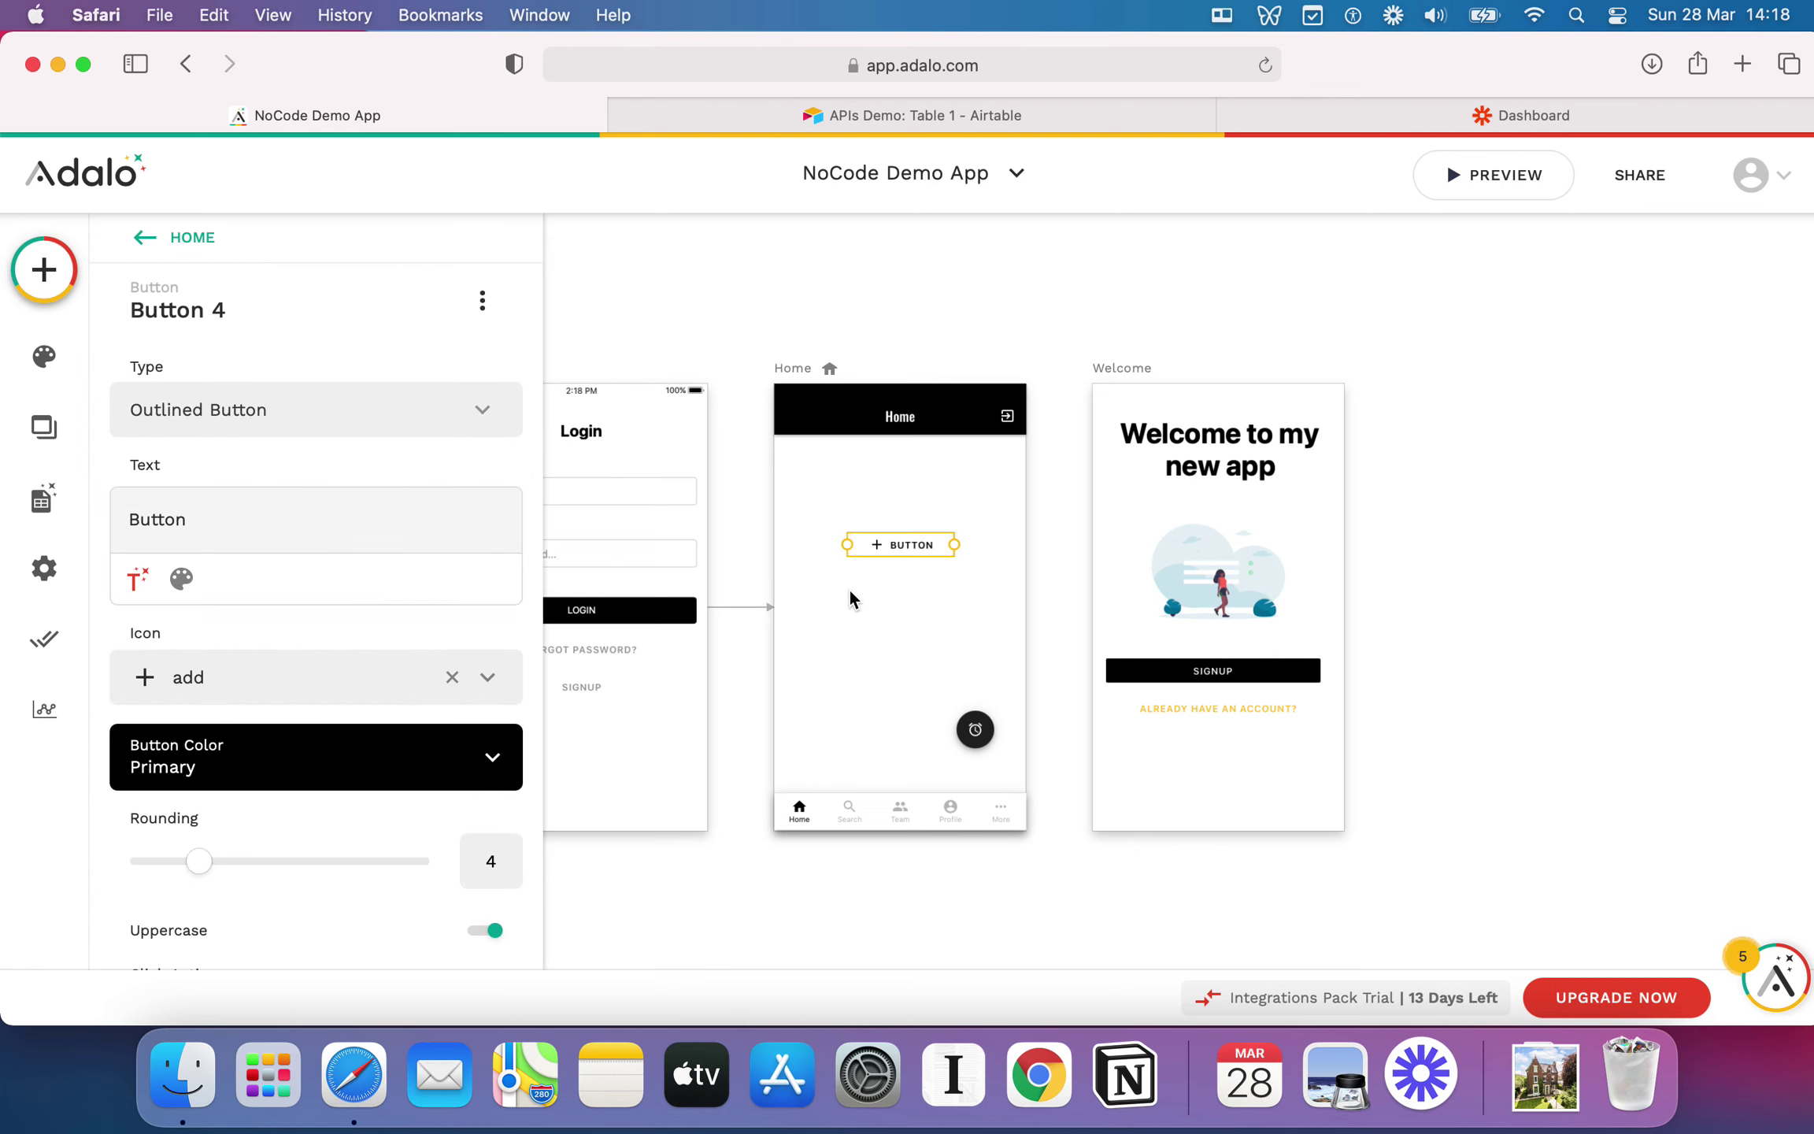
{"action": "left_click", "coordinate": [875, 620]}
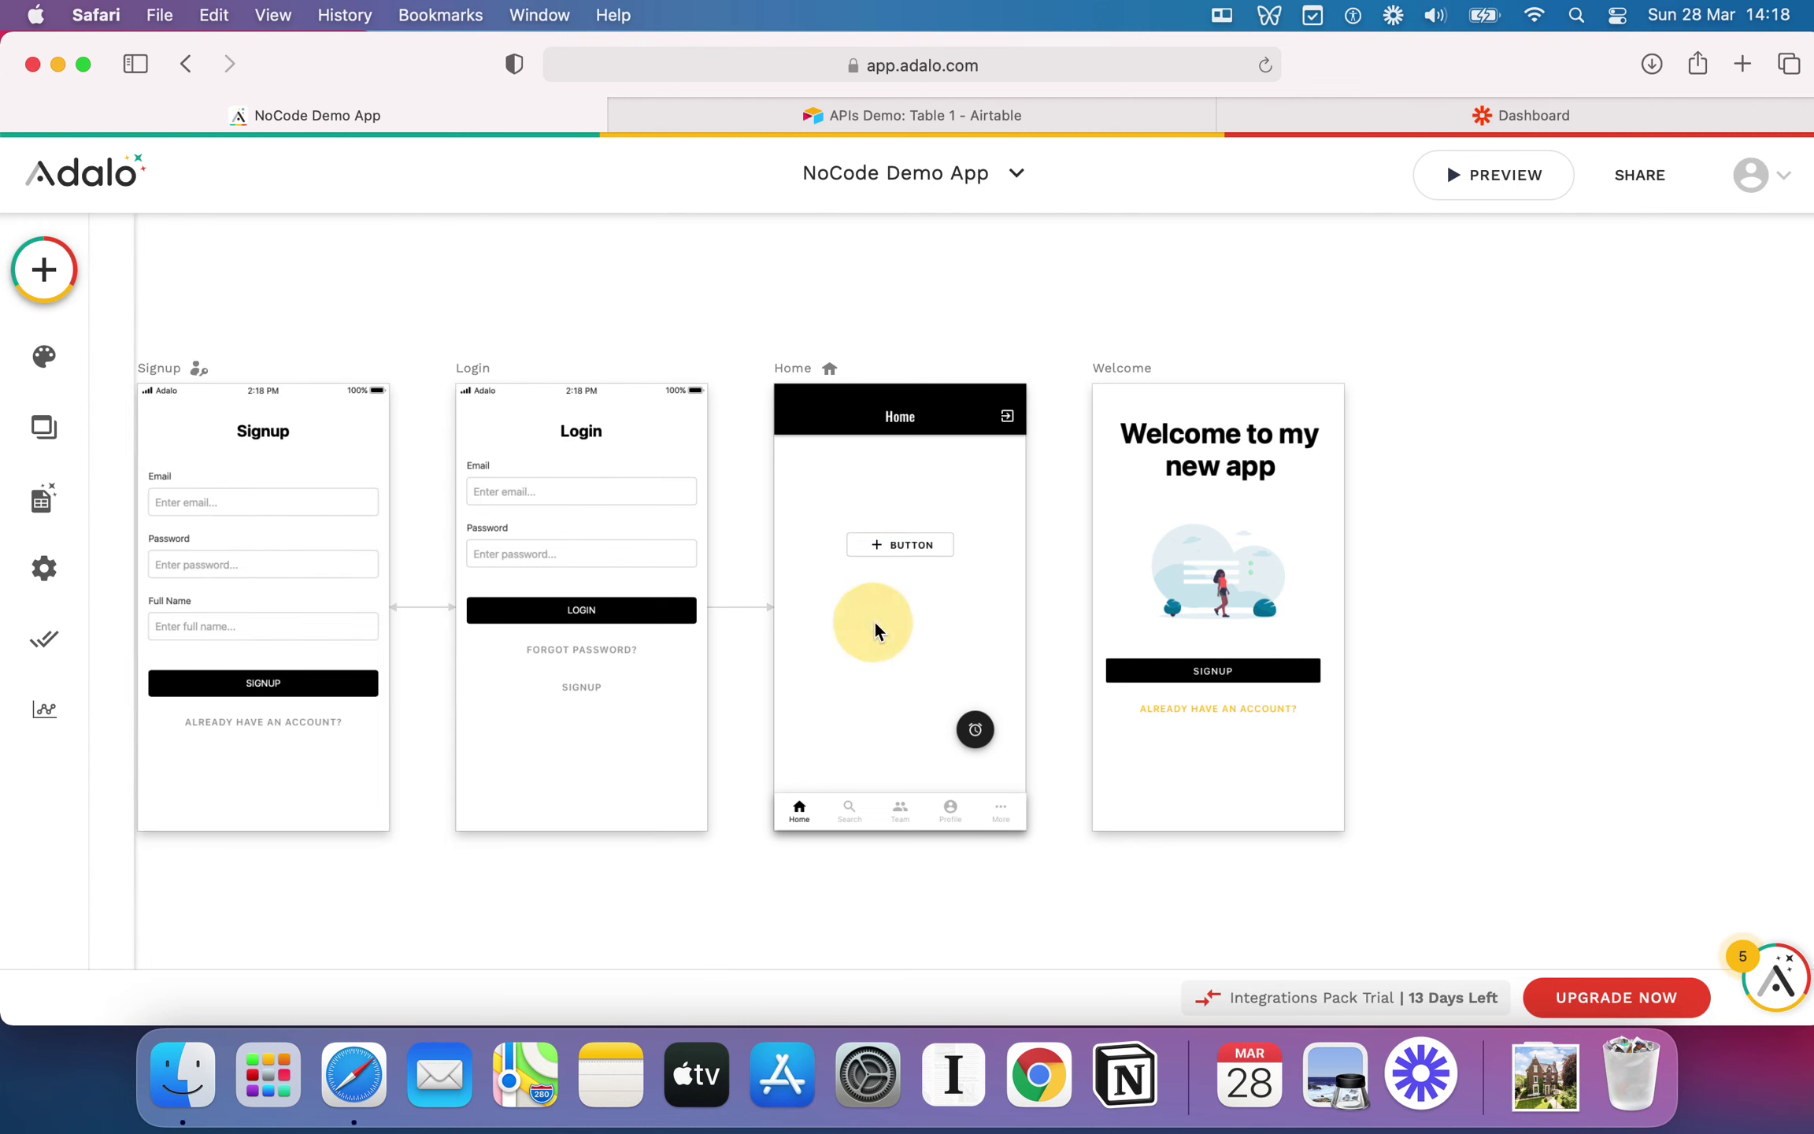
{"action": "left_click", "coordinate": [863, 547]}
{"action": "left_click", "coordinate": [335, 416]}
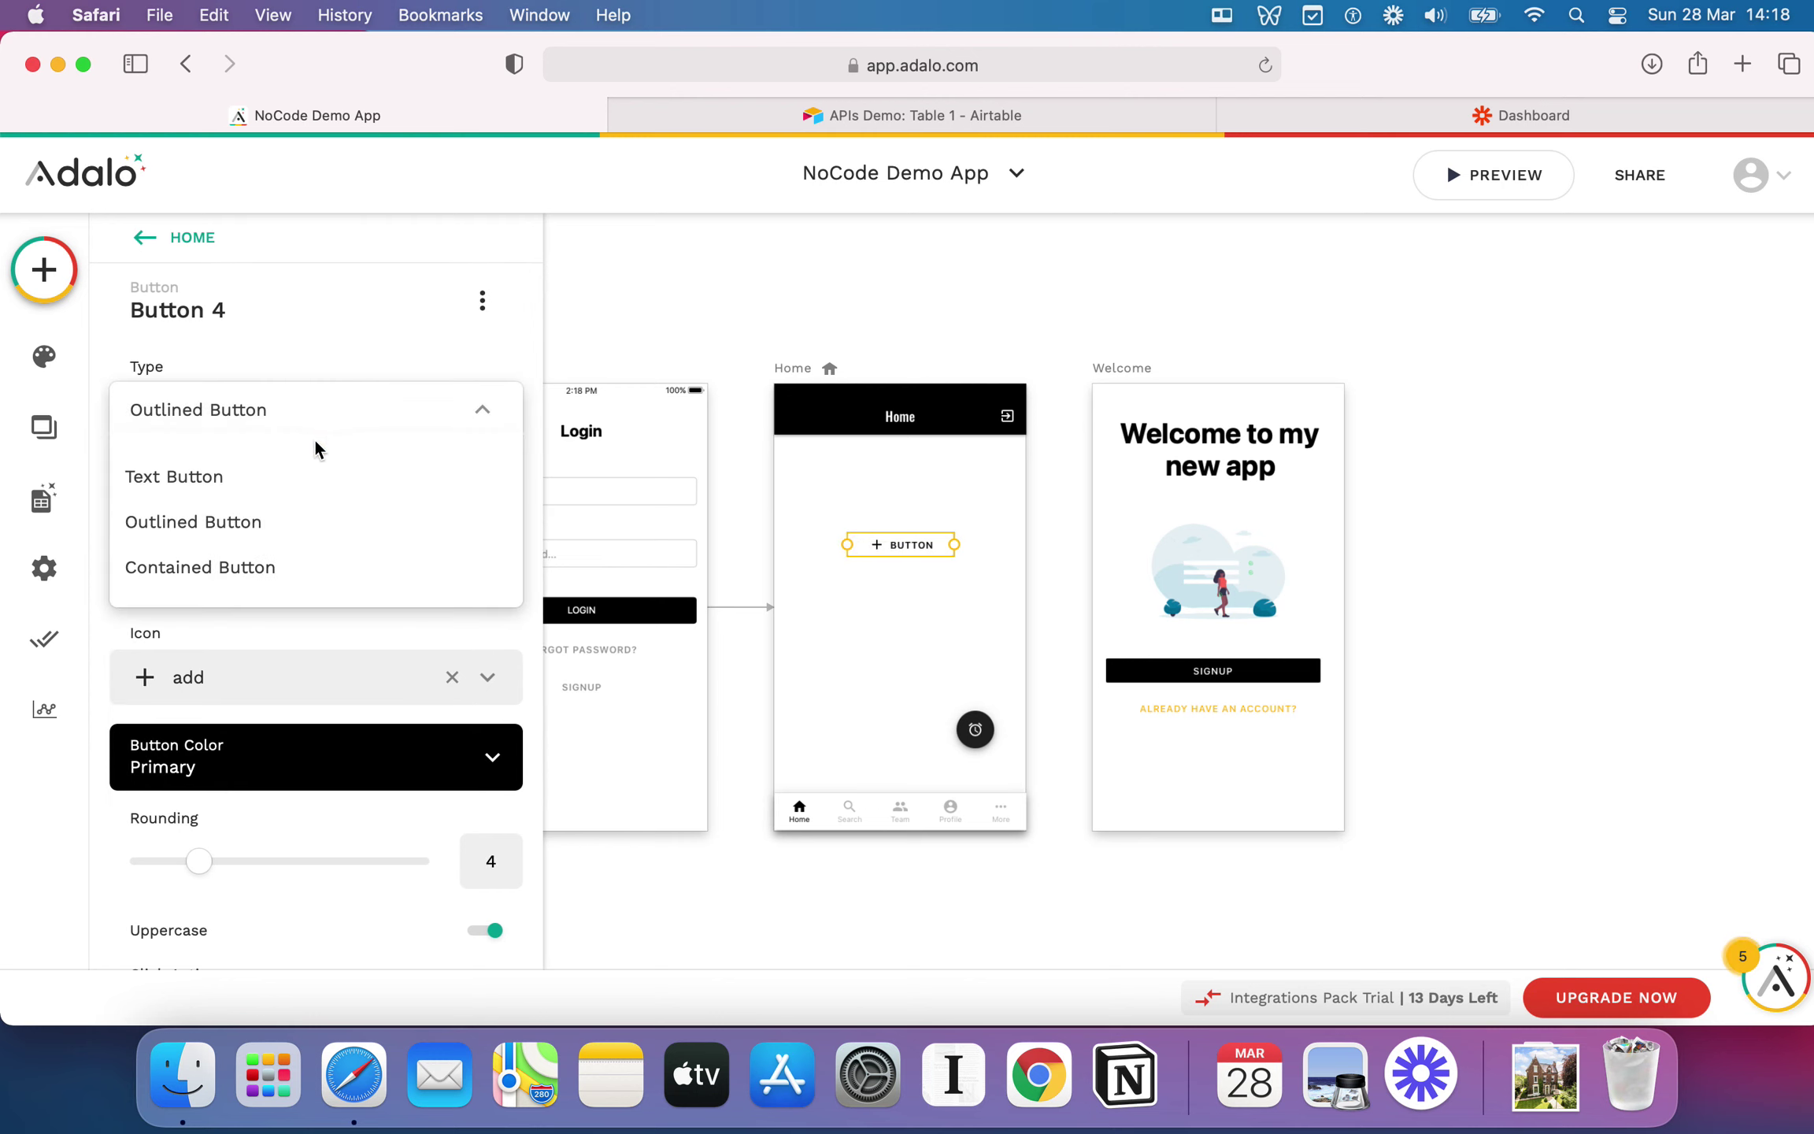
{"action": "left_click", "coordinate": [303, 476]}
{"action": "left_click", "coordinate": [880, 587]}
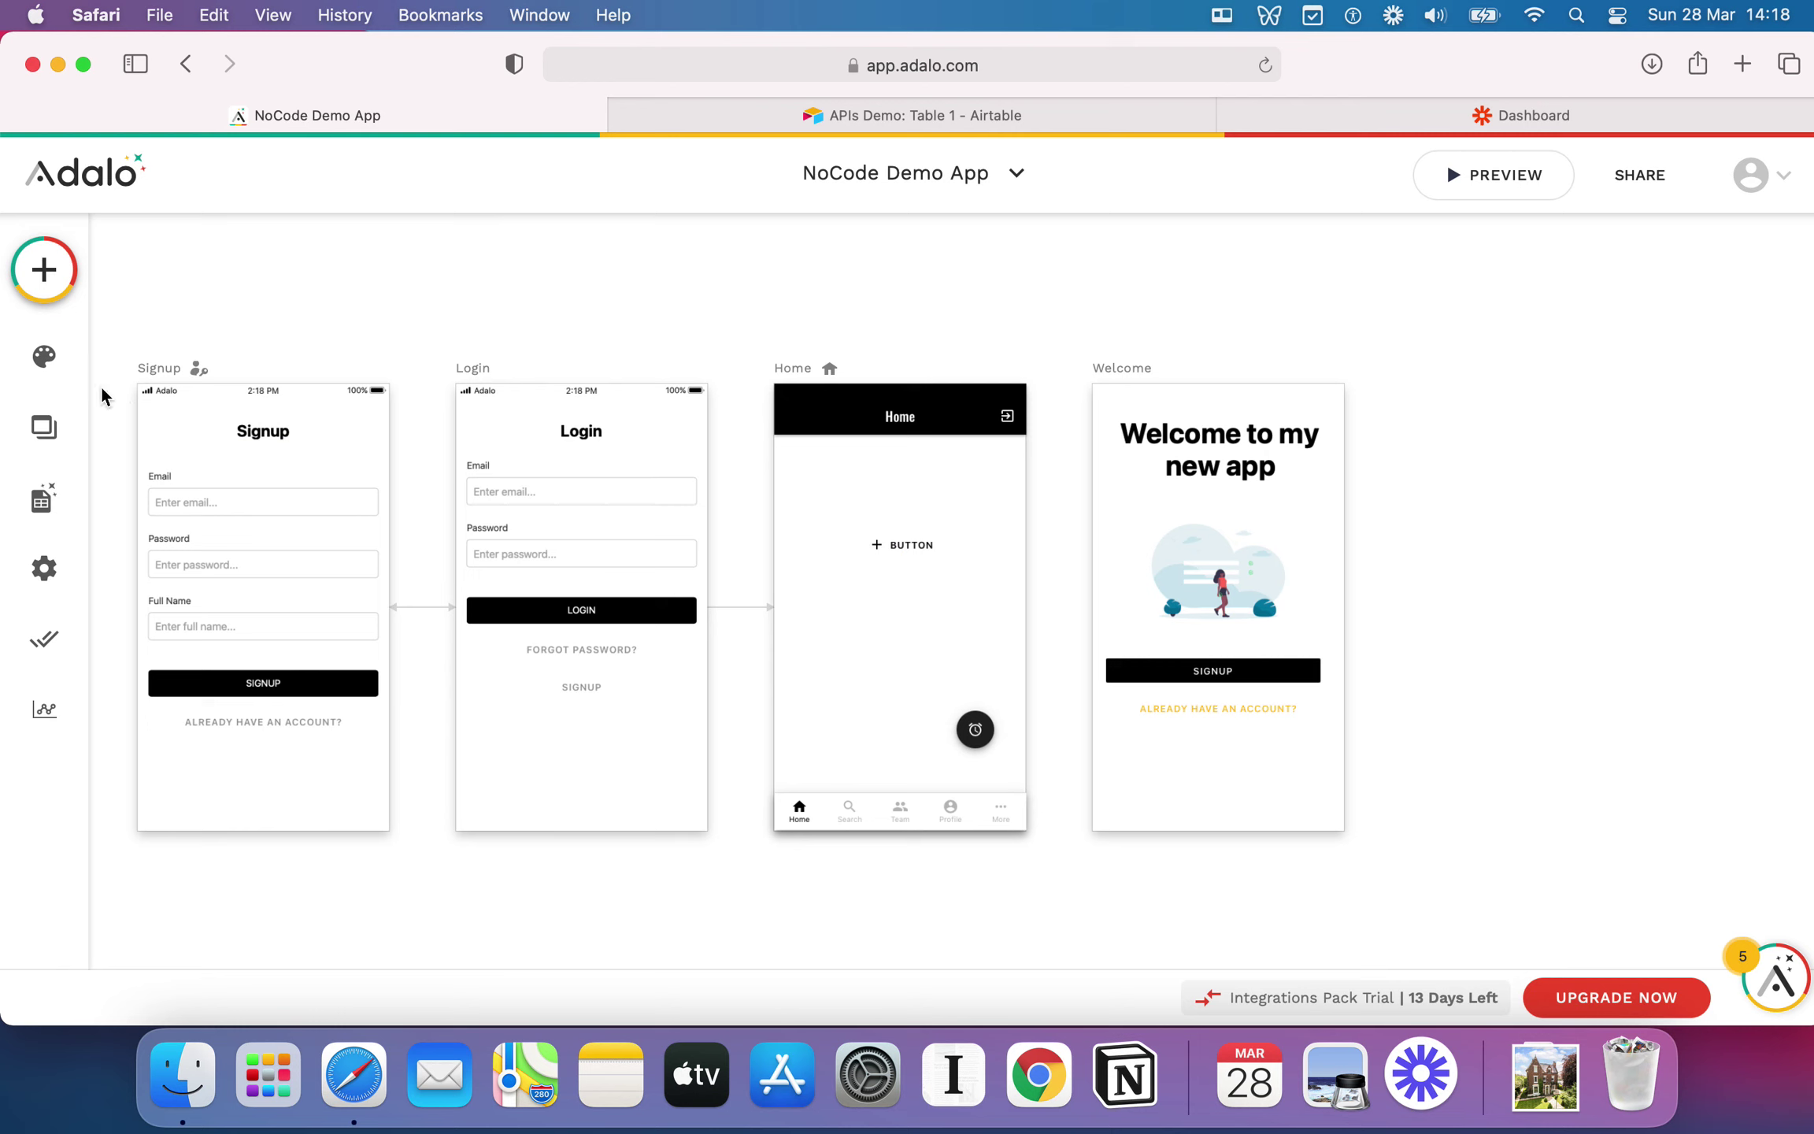
Step: Switch the trial button back to Contained, nudge the action button near bottom-right, and reselect the trial button
{"action": "left_click", "coordinate": [937, 567]}
{"action": "scroll", "coordinate": [937, 565], "scroll_direction": "up", "scroll_amount": 5}
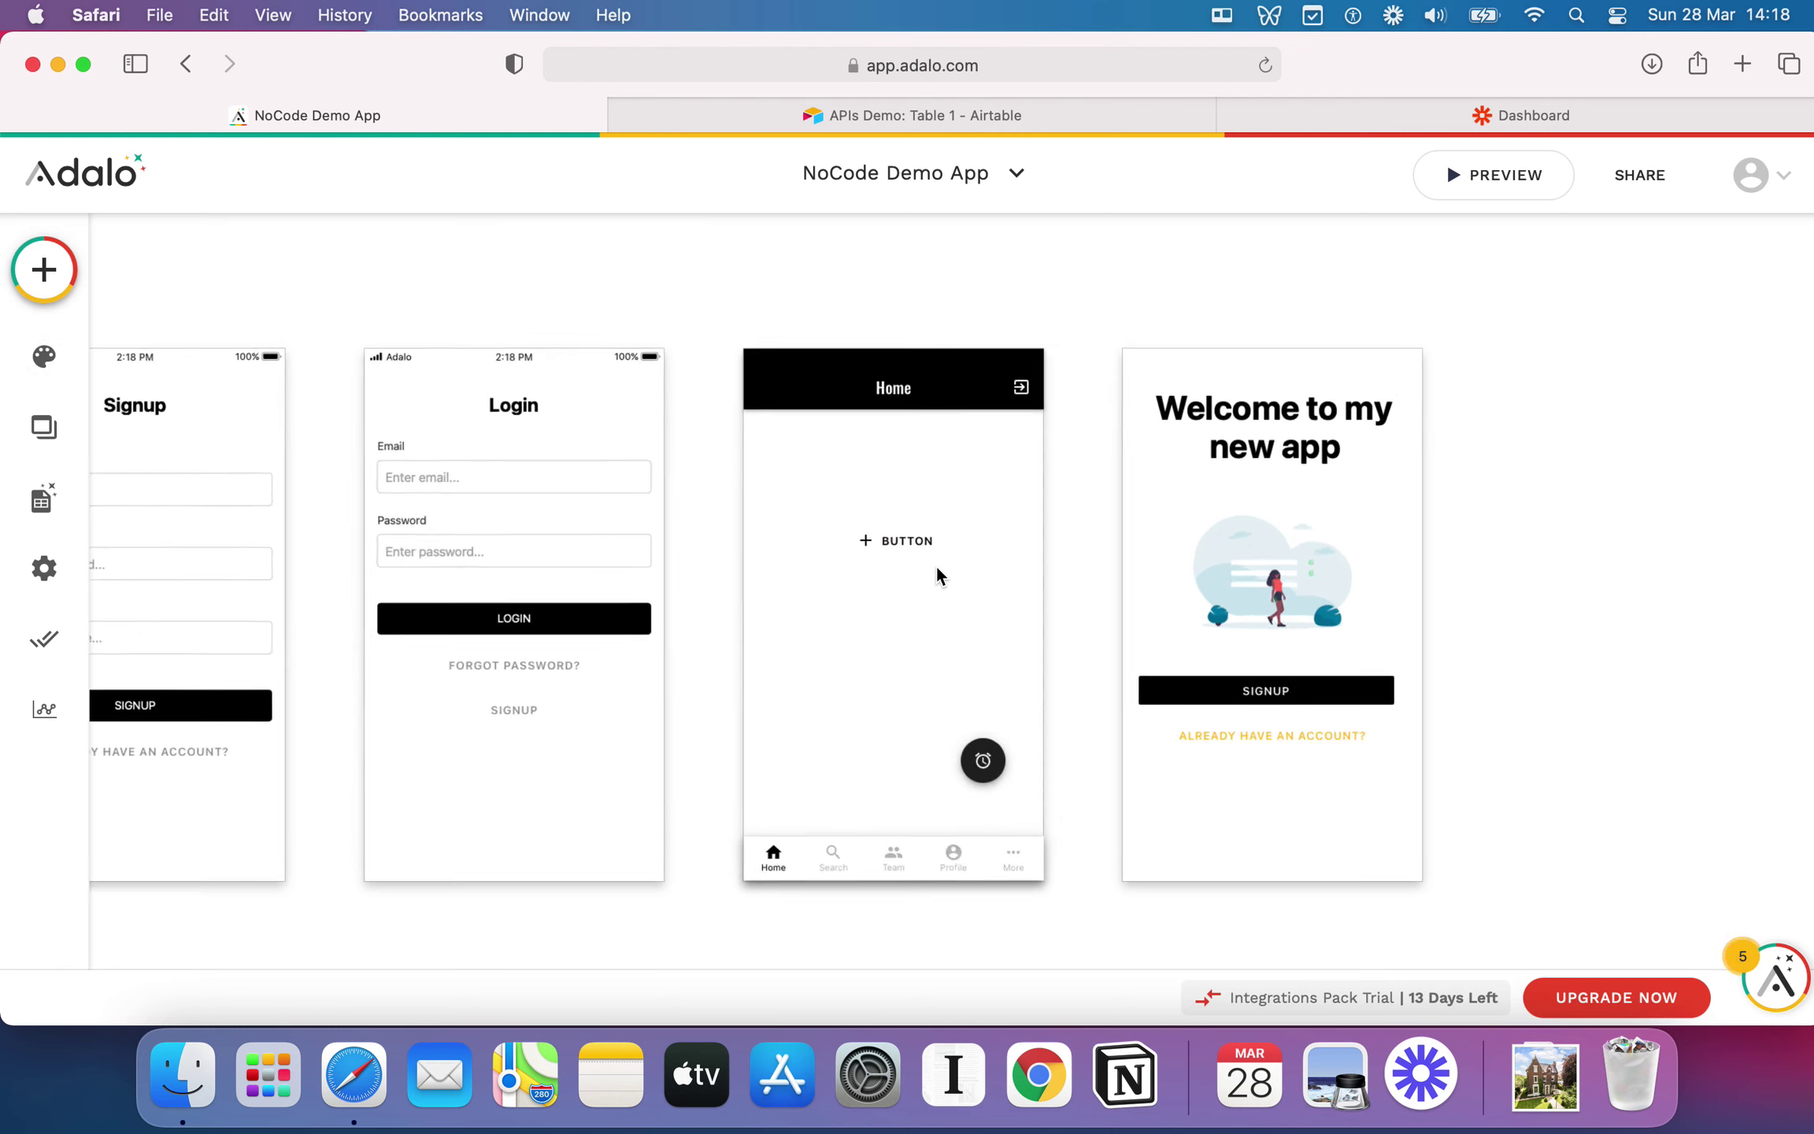
{"action": "left_click", "coordinate": [868, 534]}
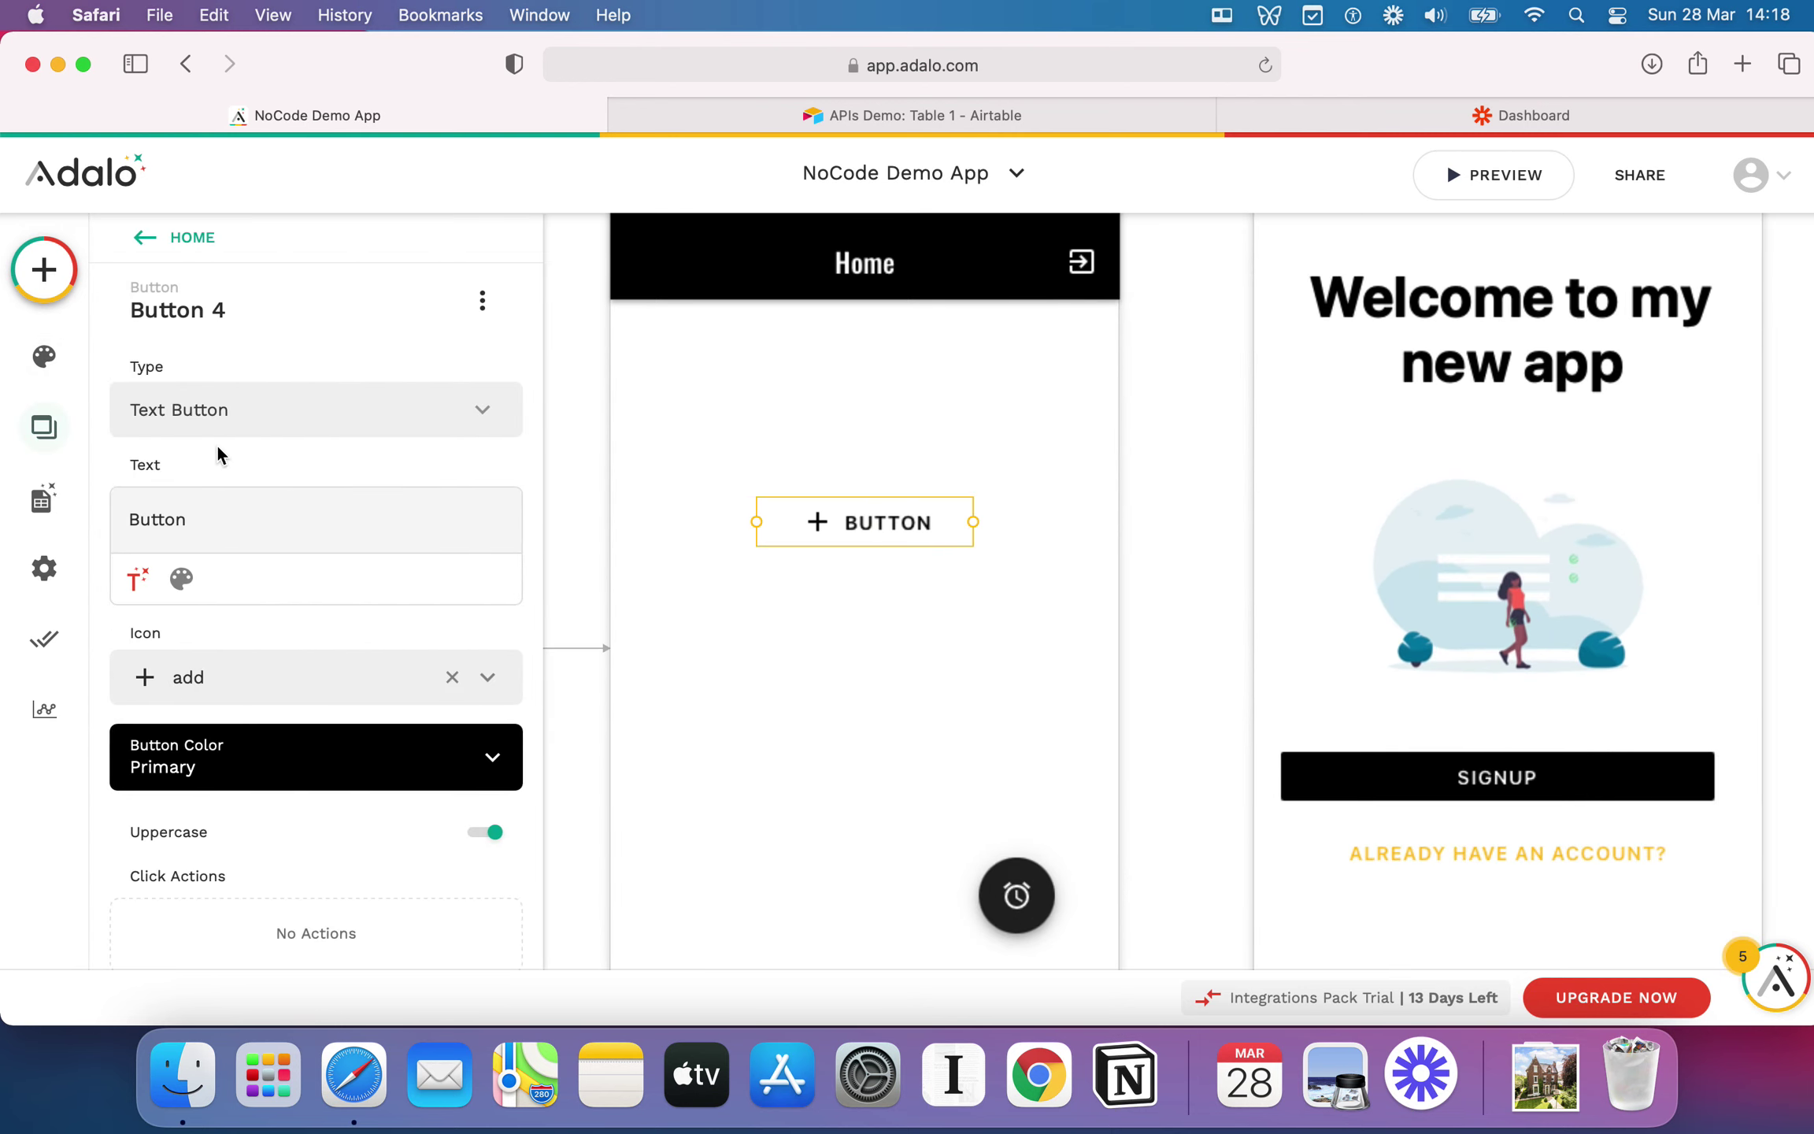
{"action": "left_click", "coordinate": [234, 417]}
{"action": "left_click", "coordinate": [230, 560]}
{"action": "left_click", "coordinate": [937, 418]}
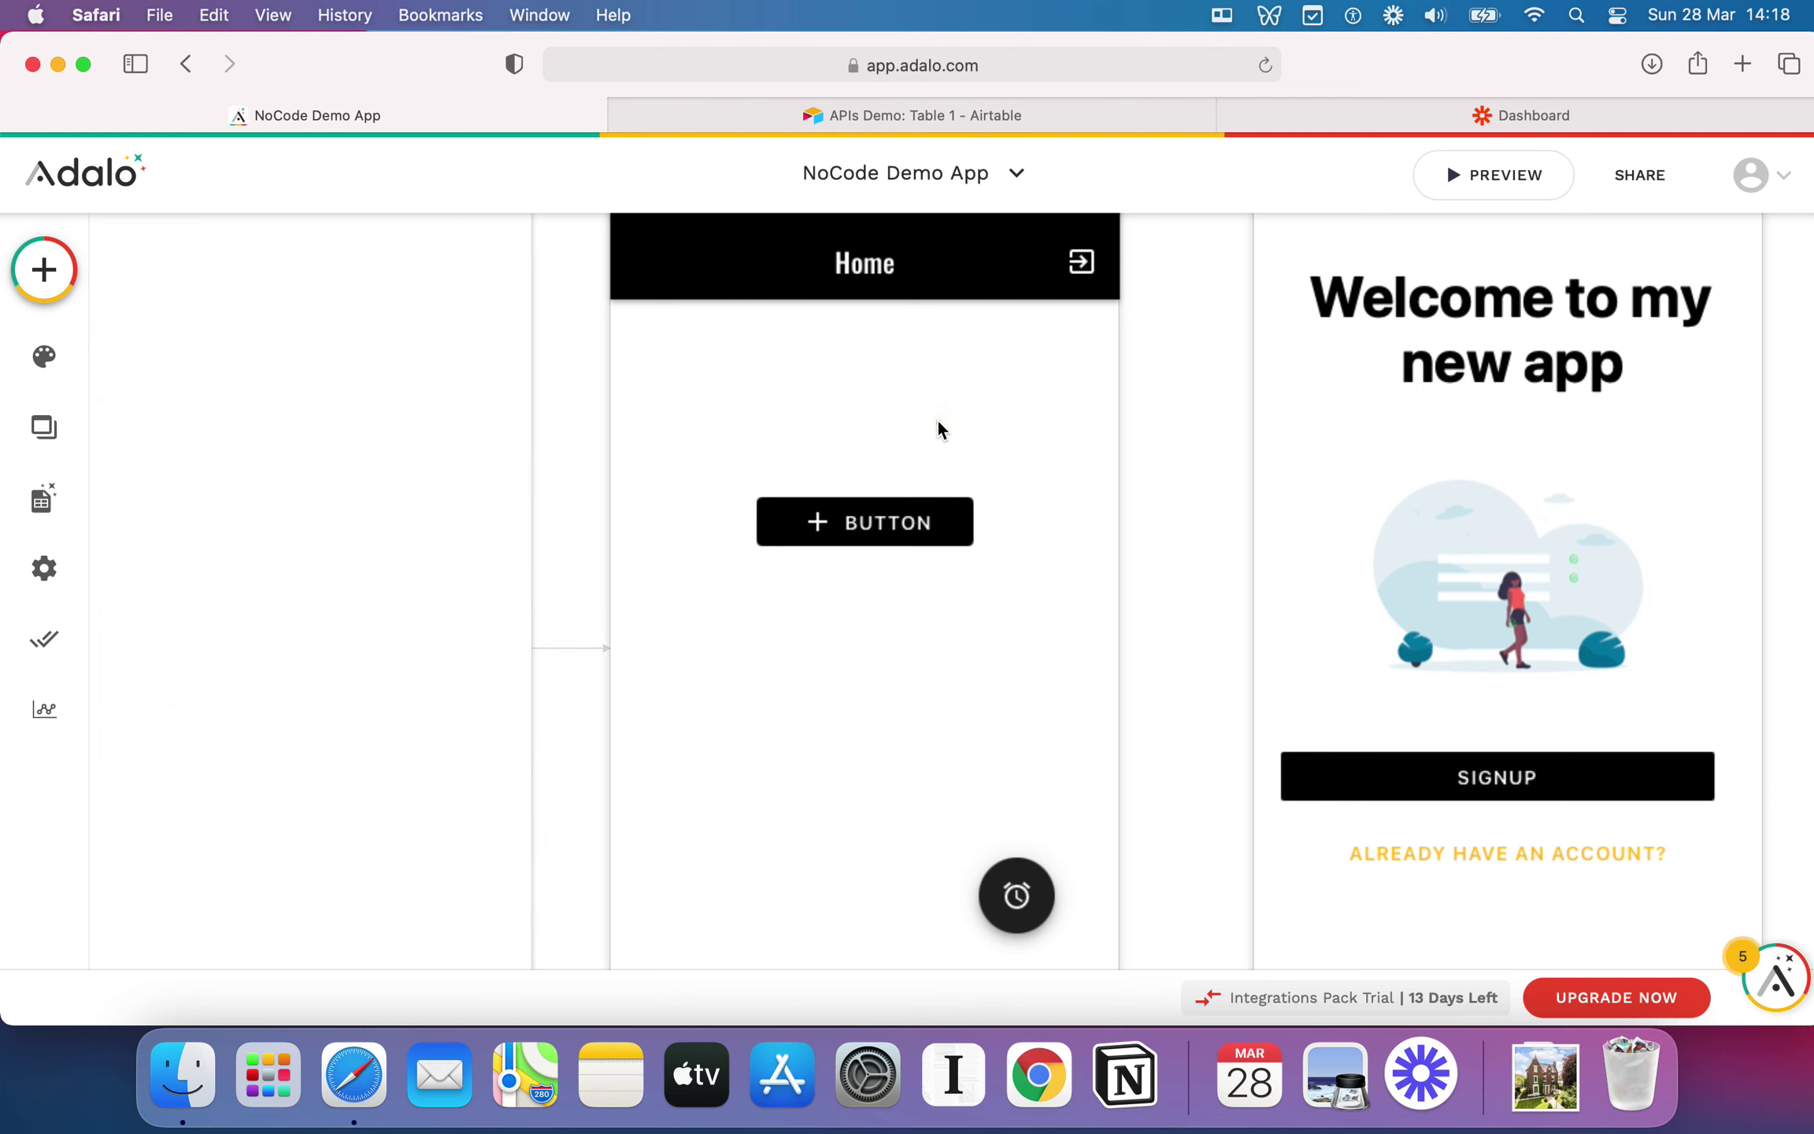
{"action": "left_click", "coordinate": [902, 519]}
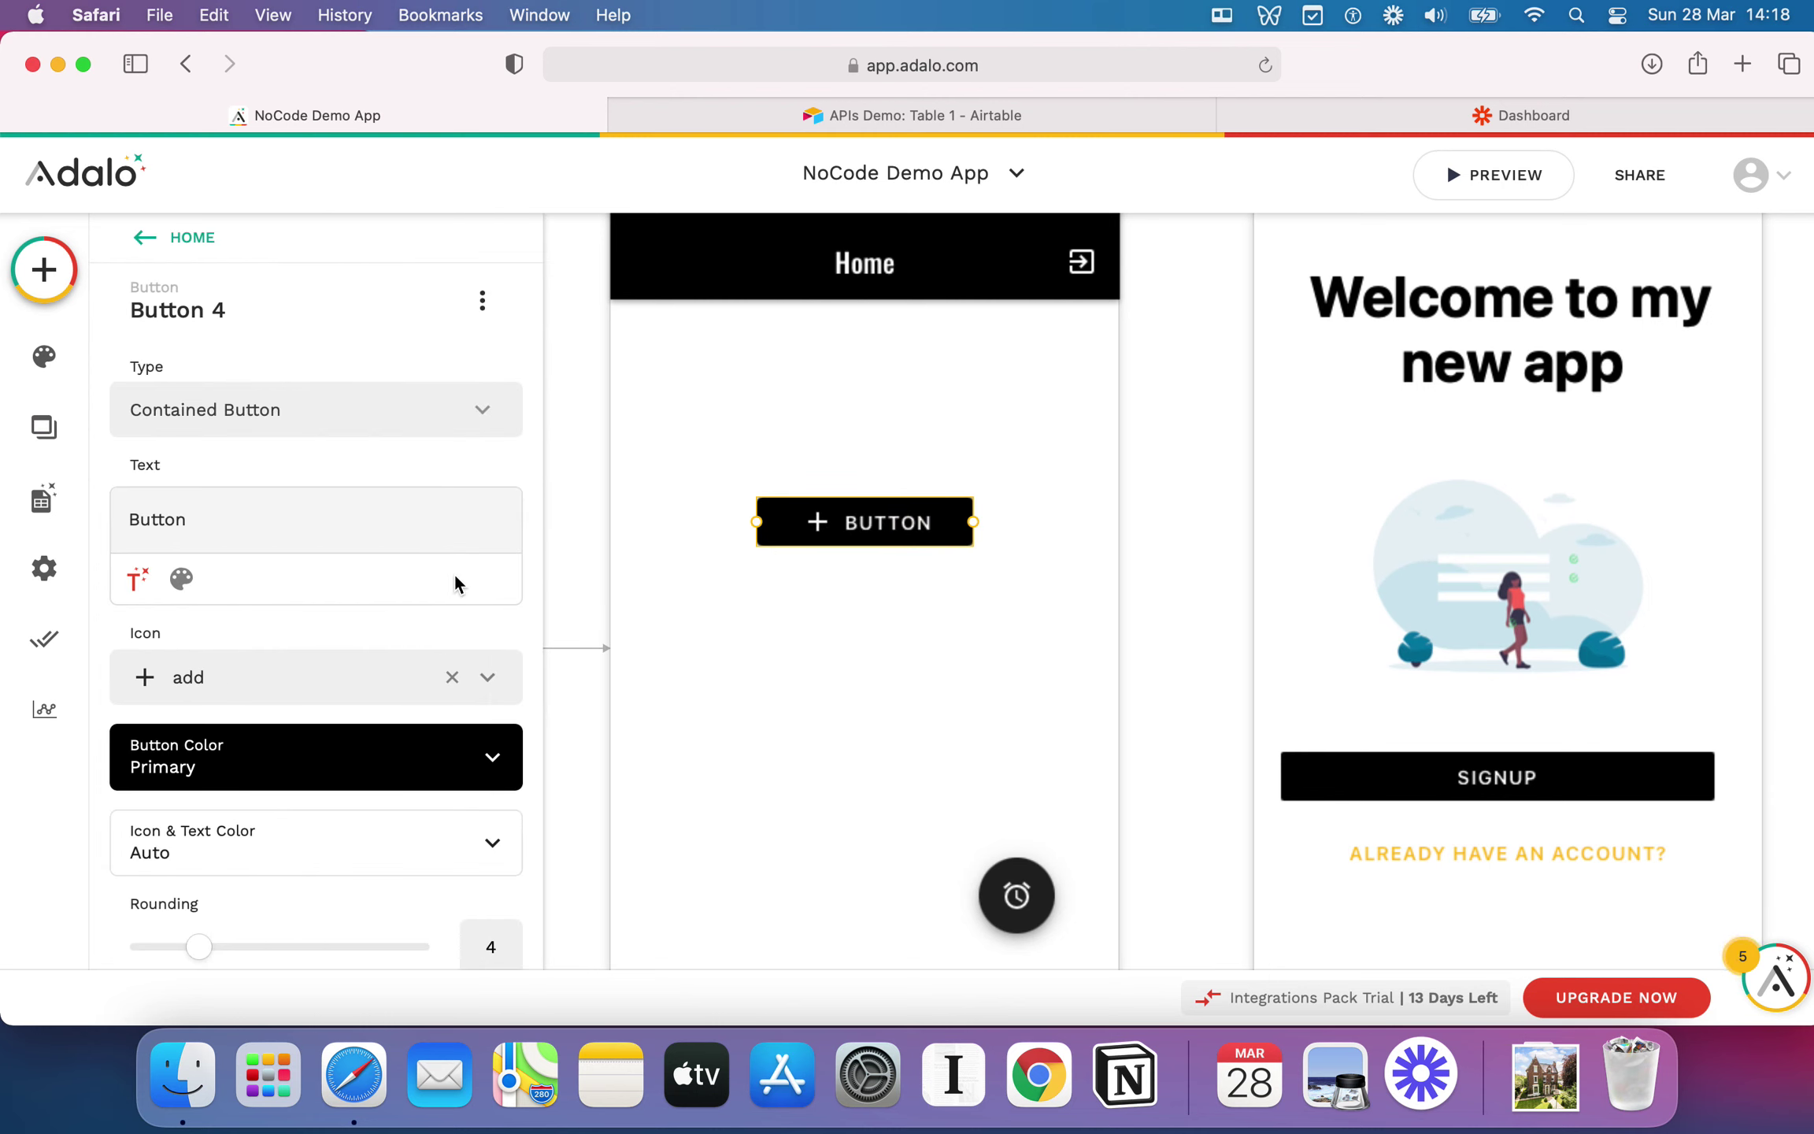
{"action": "left_click", "coordinate": [932, 746]}
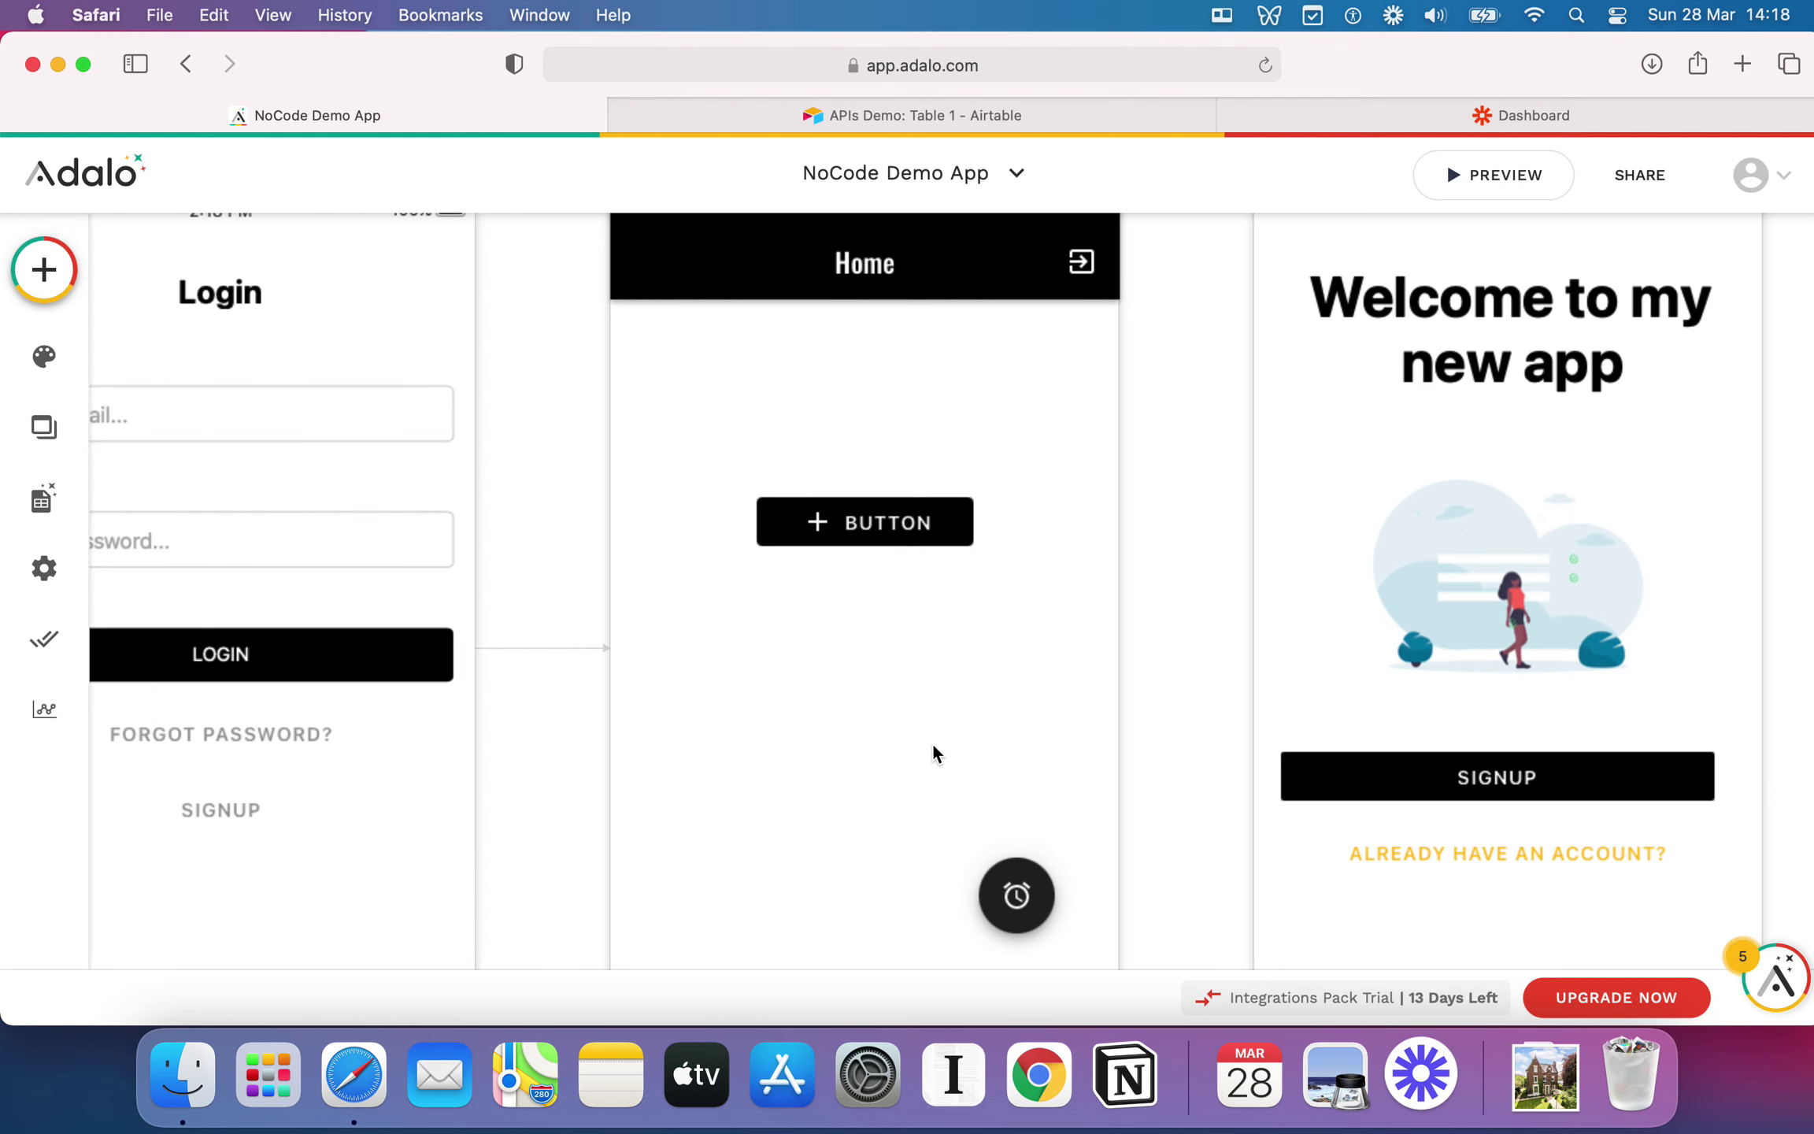
{"action": "mouse_move", "coordinate": [982, 837]}
{"action": "left_mouse_down"}
{"action": "mouse_move", "coordinate": [1002, 863]}
{"action": "mouse_move", "coordinate": [977, 852]}
{"action": "left_mouse_up"}
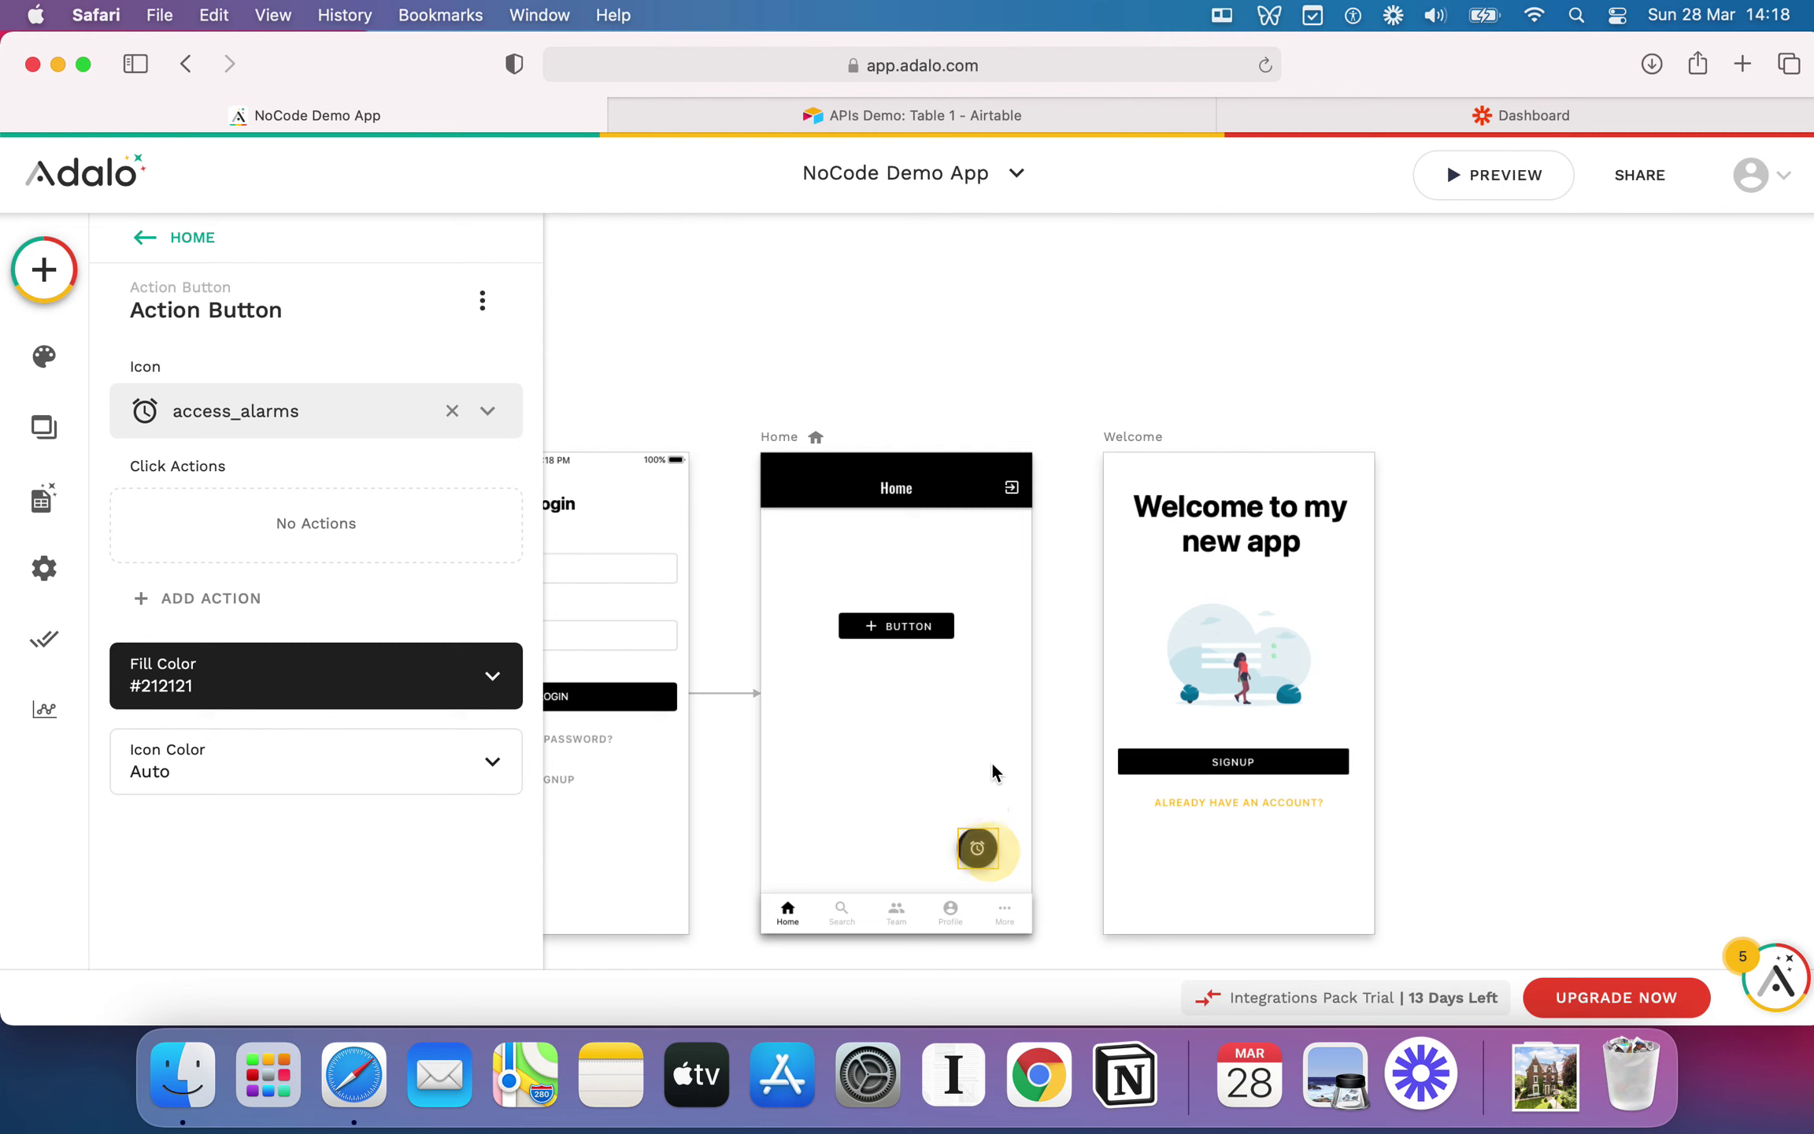
{"action": "left_click", "coordinate": [911, 626]}
Step: Delete the trial button and snap the alarm action button to Home's right edge
{"action": "key", "text": "BackSpace"}
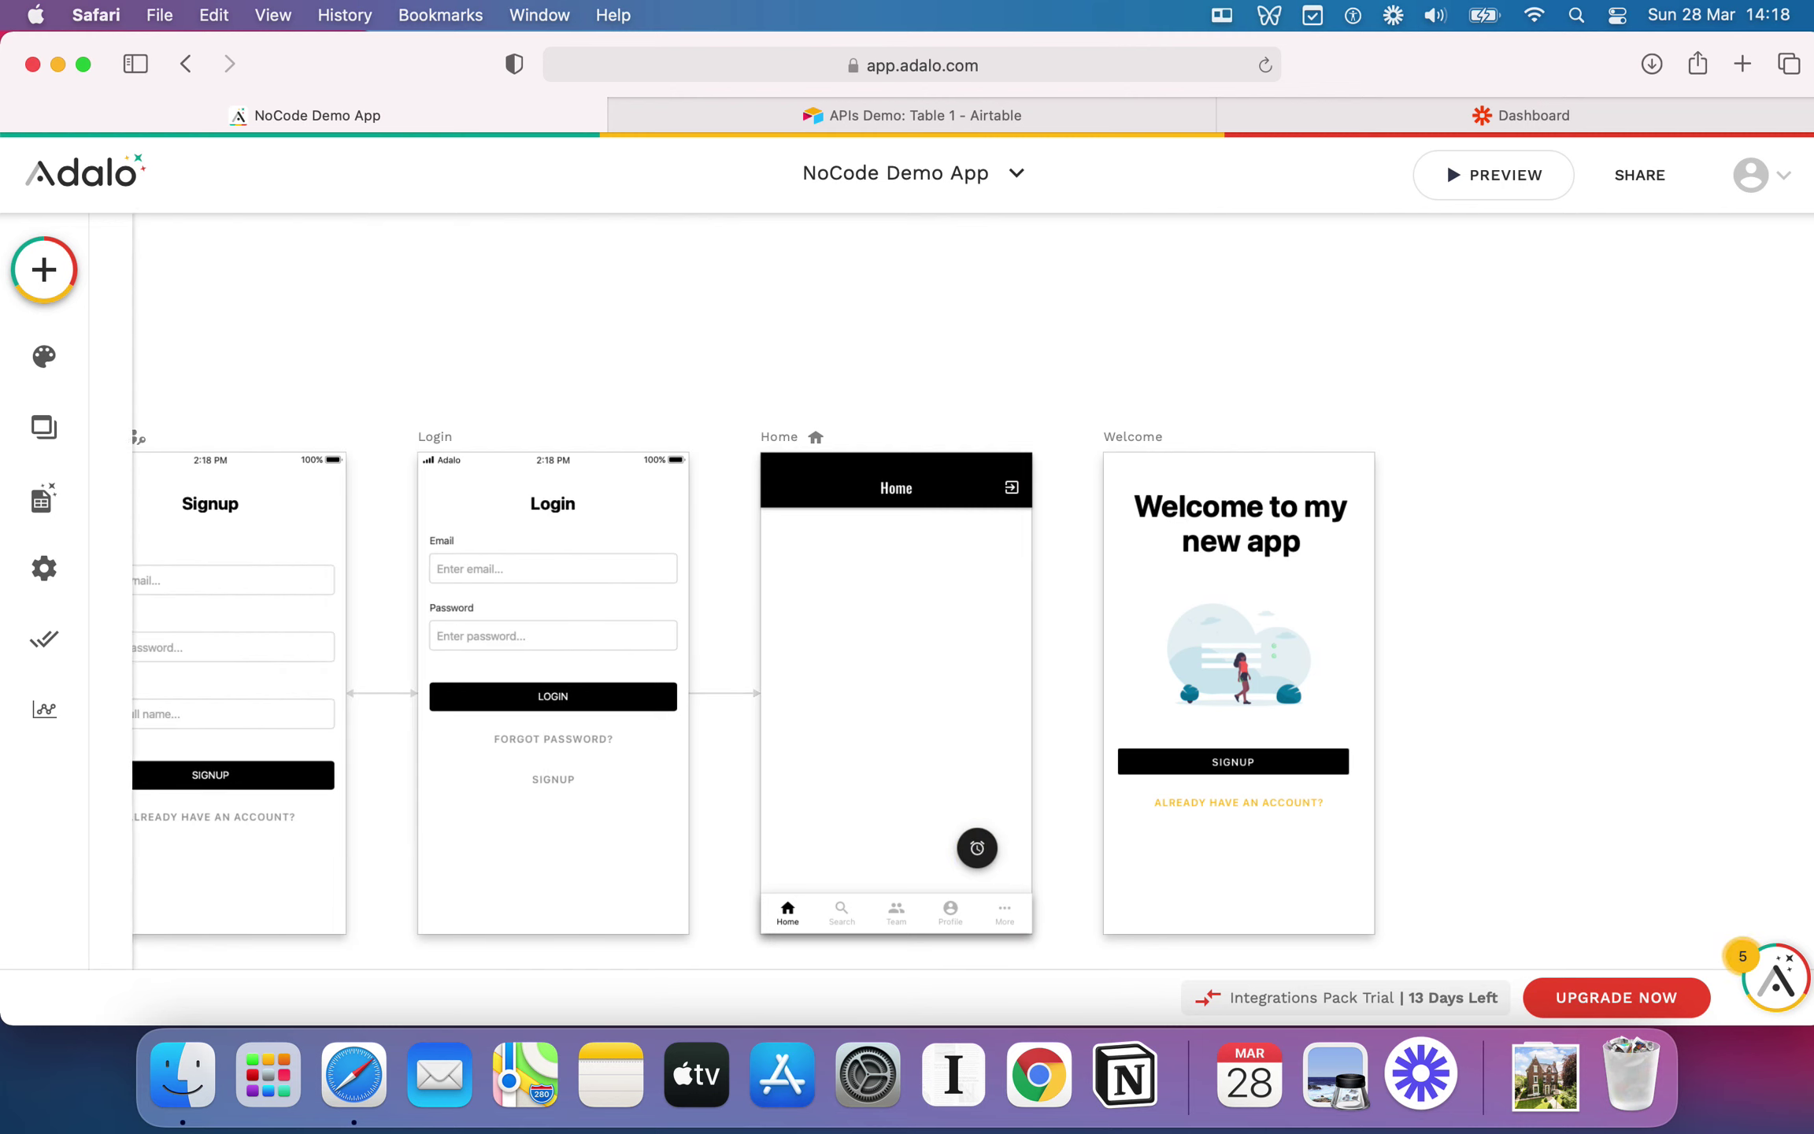
{"action": "left_click", "coordinate": [982, 845]}
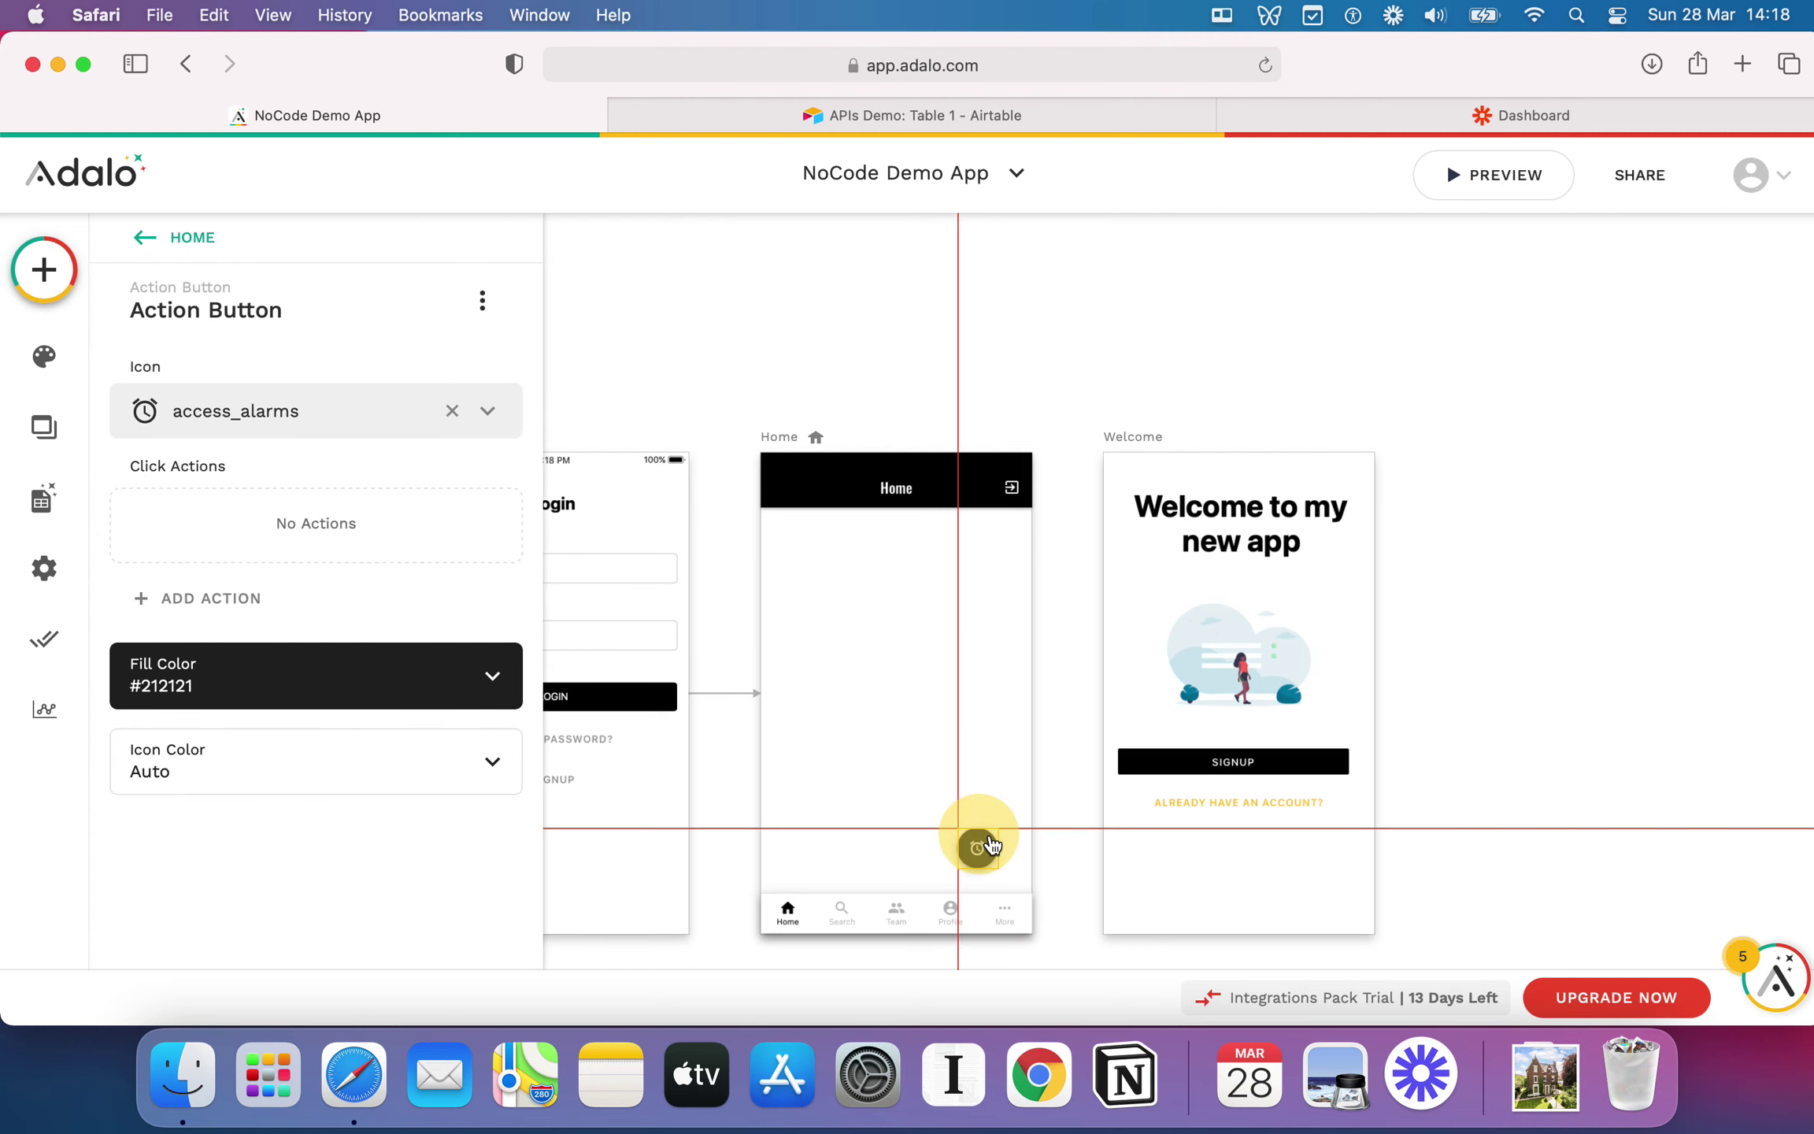
{"action": "left_click_drag", "start_coordinate": [991, 845], "coordinate": [995, 846]}
{"action": "left_click", "coordinate": [879, 668]}
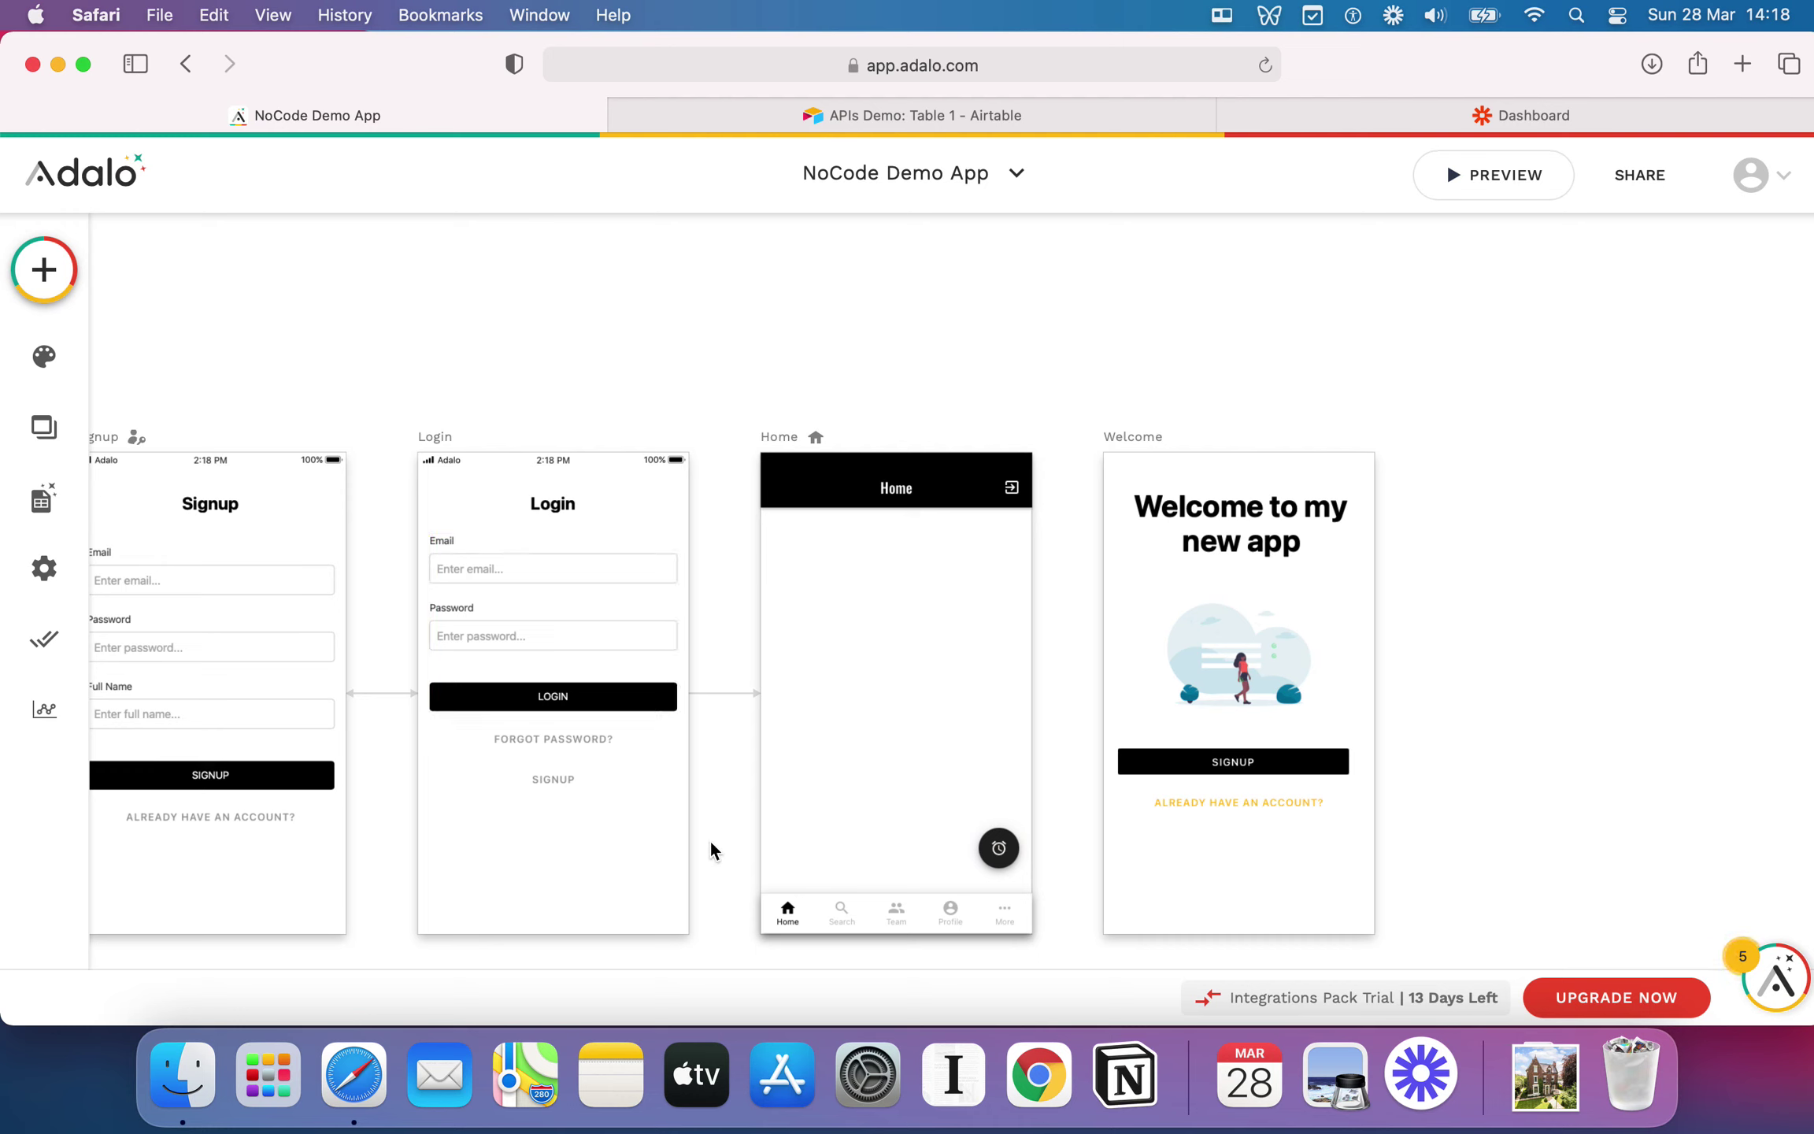
Step: Check the Home tab bar, then zoom out to show all four screens
{"action": "left_click", "coordinate": [858, 923]}
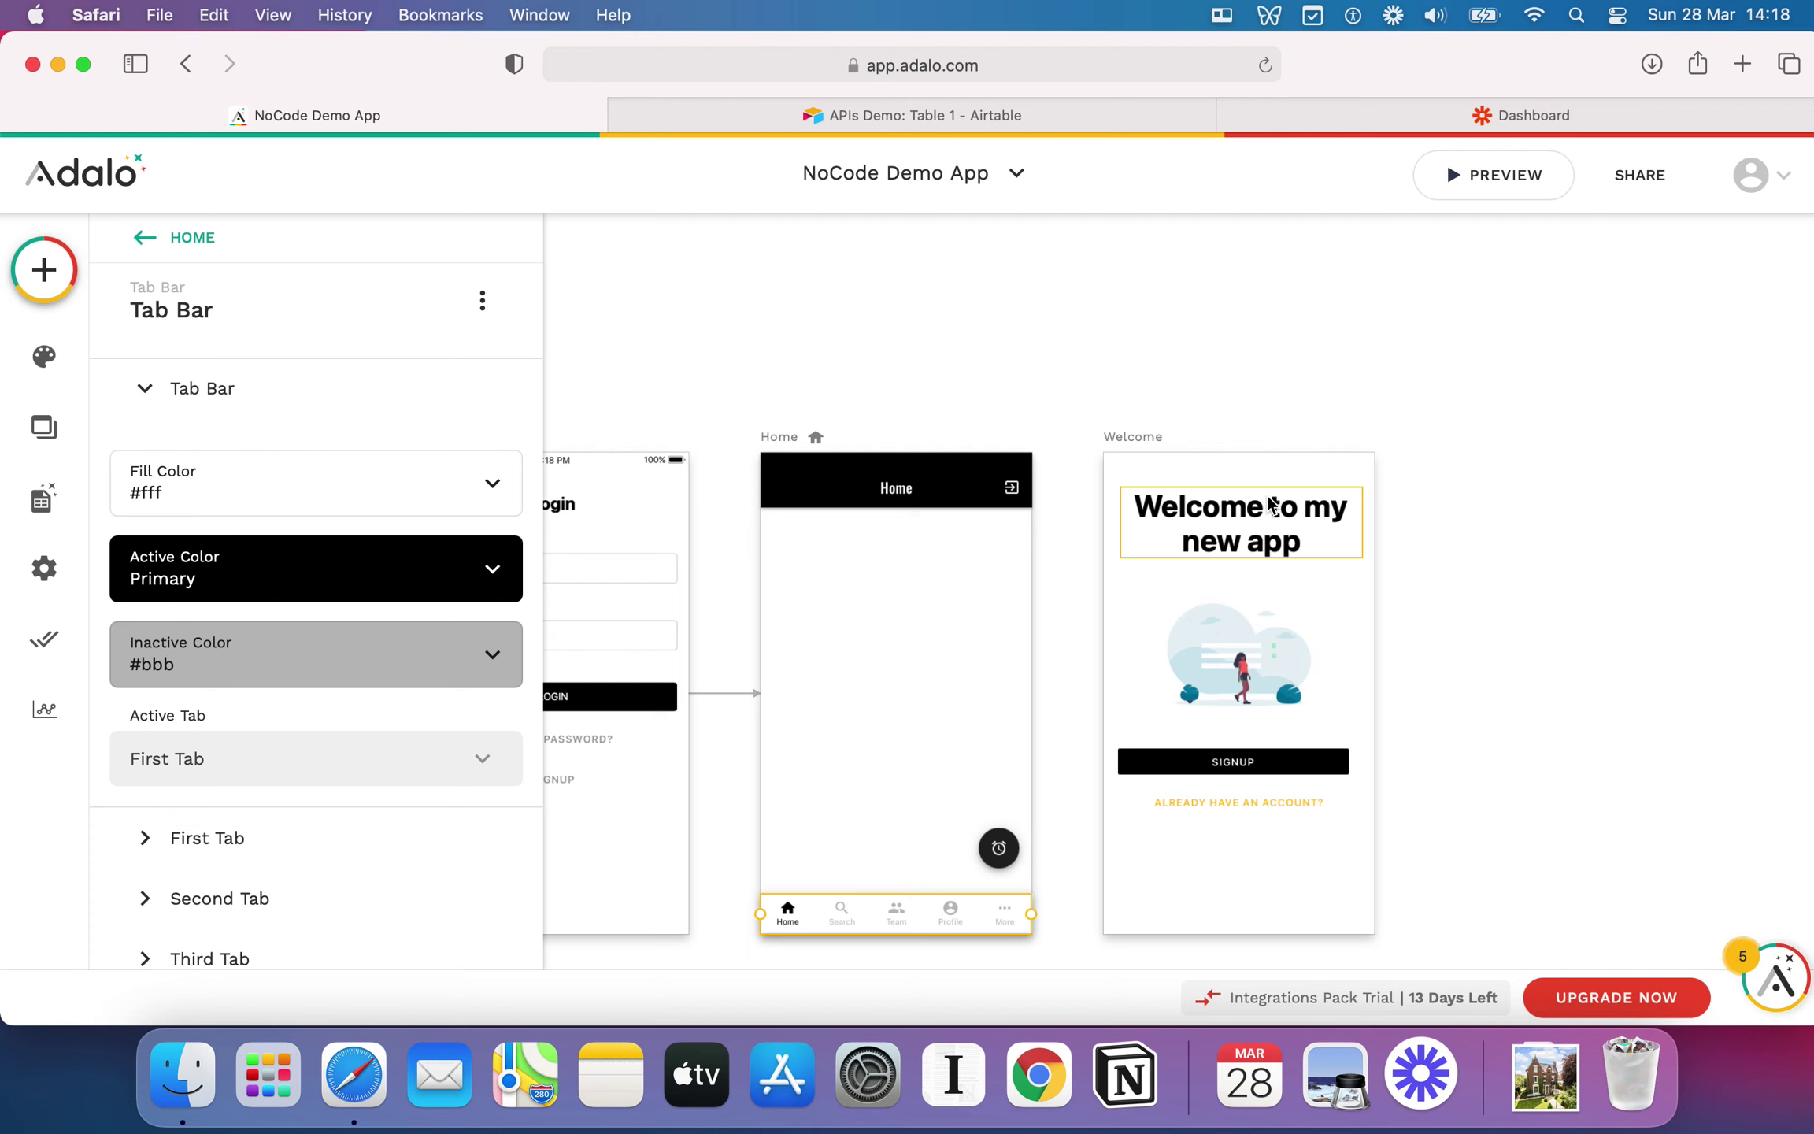
{"action": "left_click", "coordinate": [1338, 377]}
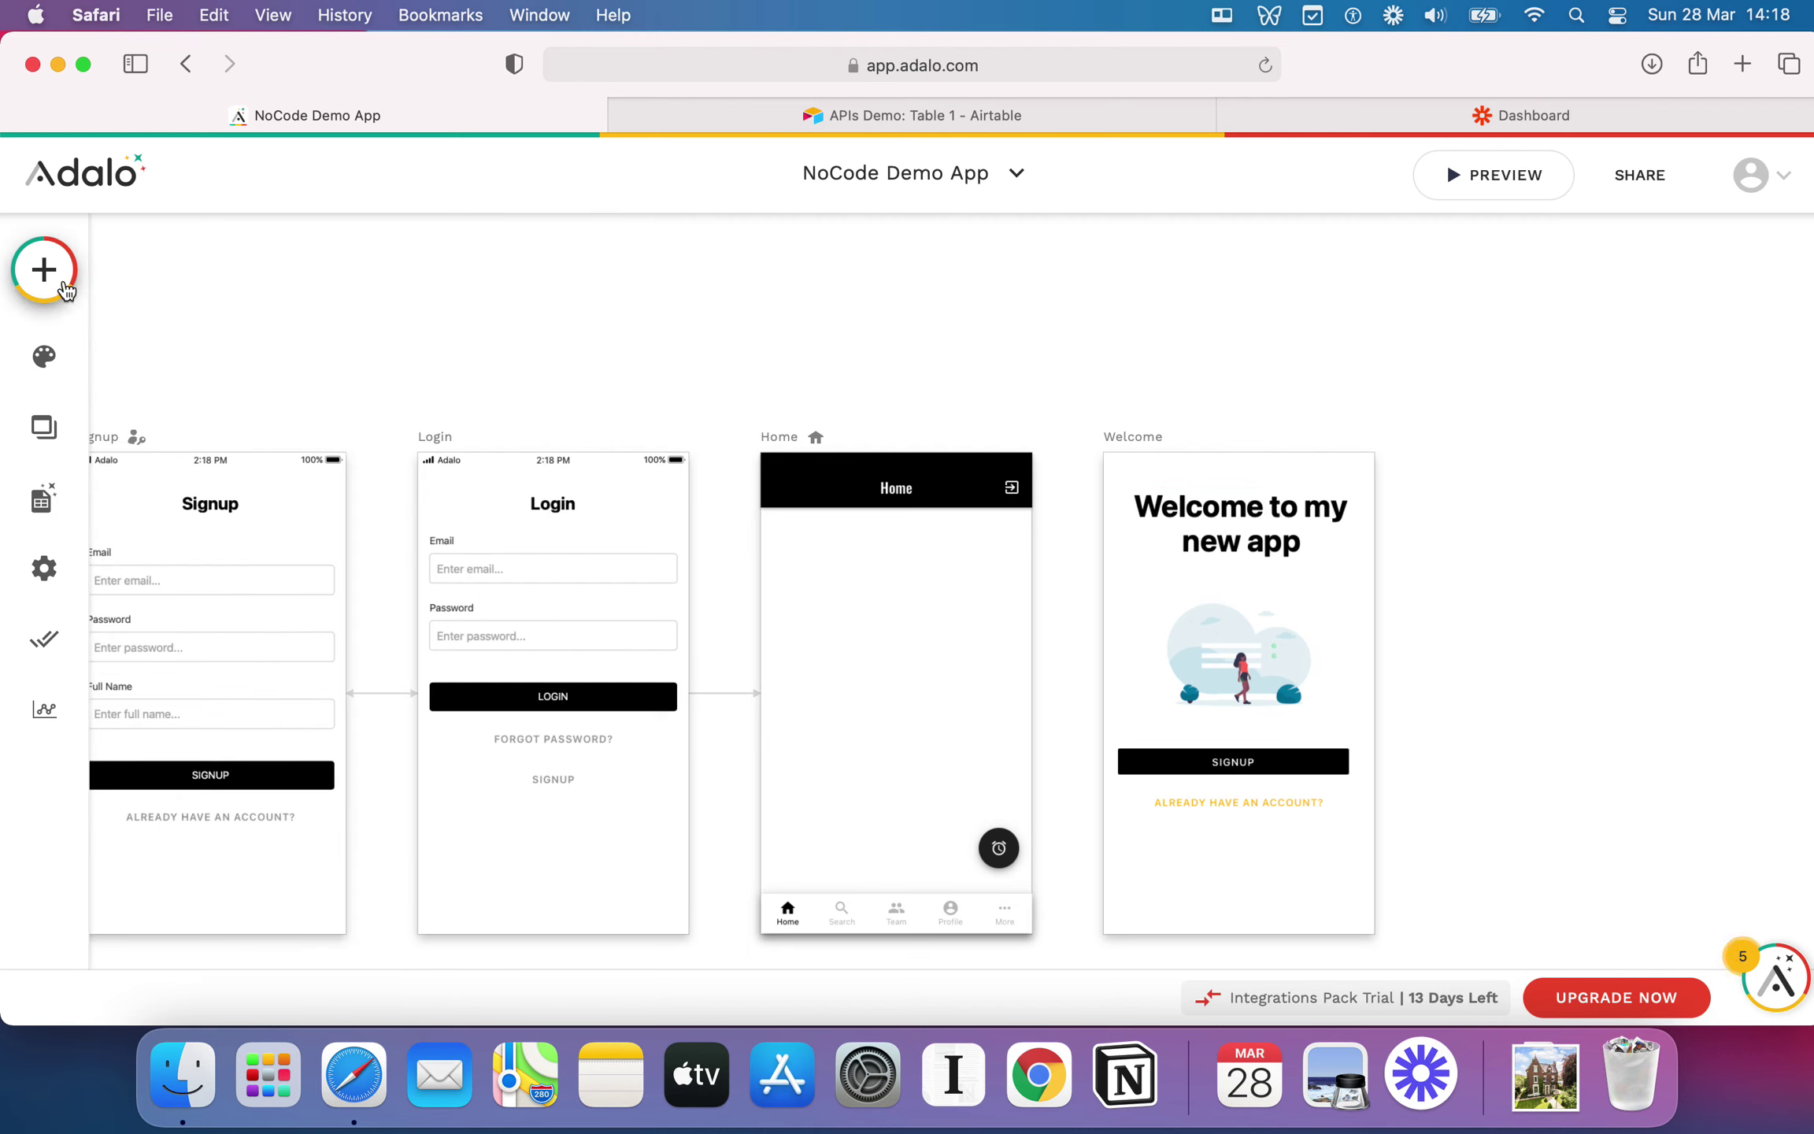
{"action": "left_click", "coordinate": [44, 270]}
{"action": "left_click", "coordinate": [798, 364]}
{"action": "scroll", "coordinate": [799, 365], "scroll_direction": "down", "scroll_amount": 3}
{"action": "scroll", "coordinate": [1121, 508], "scroll_direction": "right", "scroll_amount": 2}
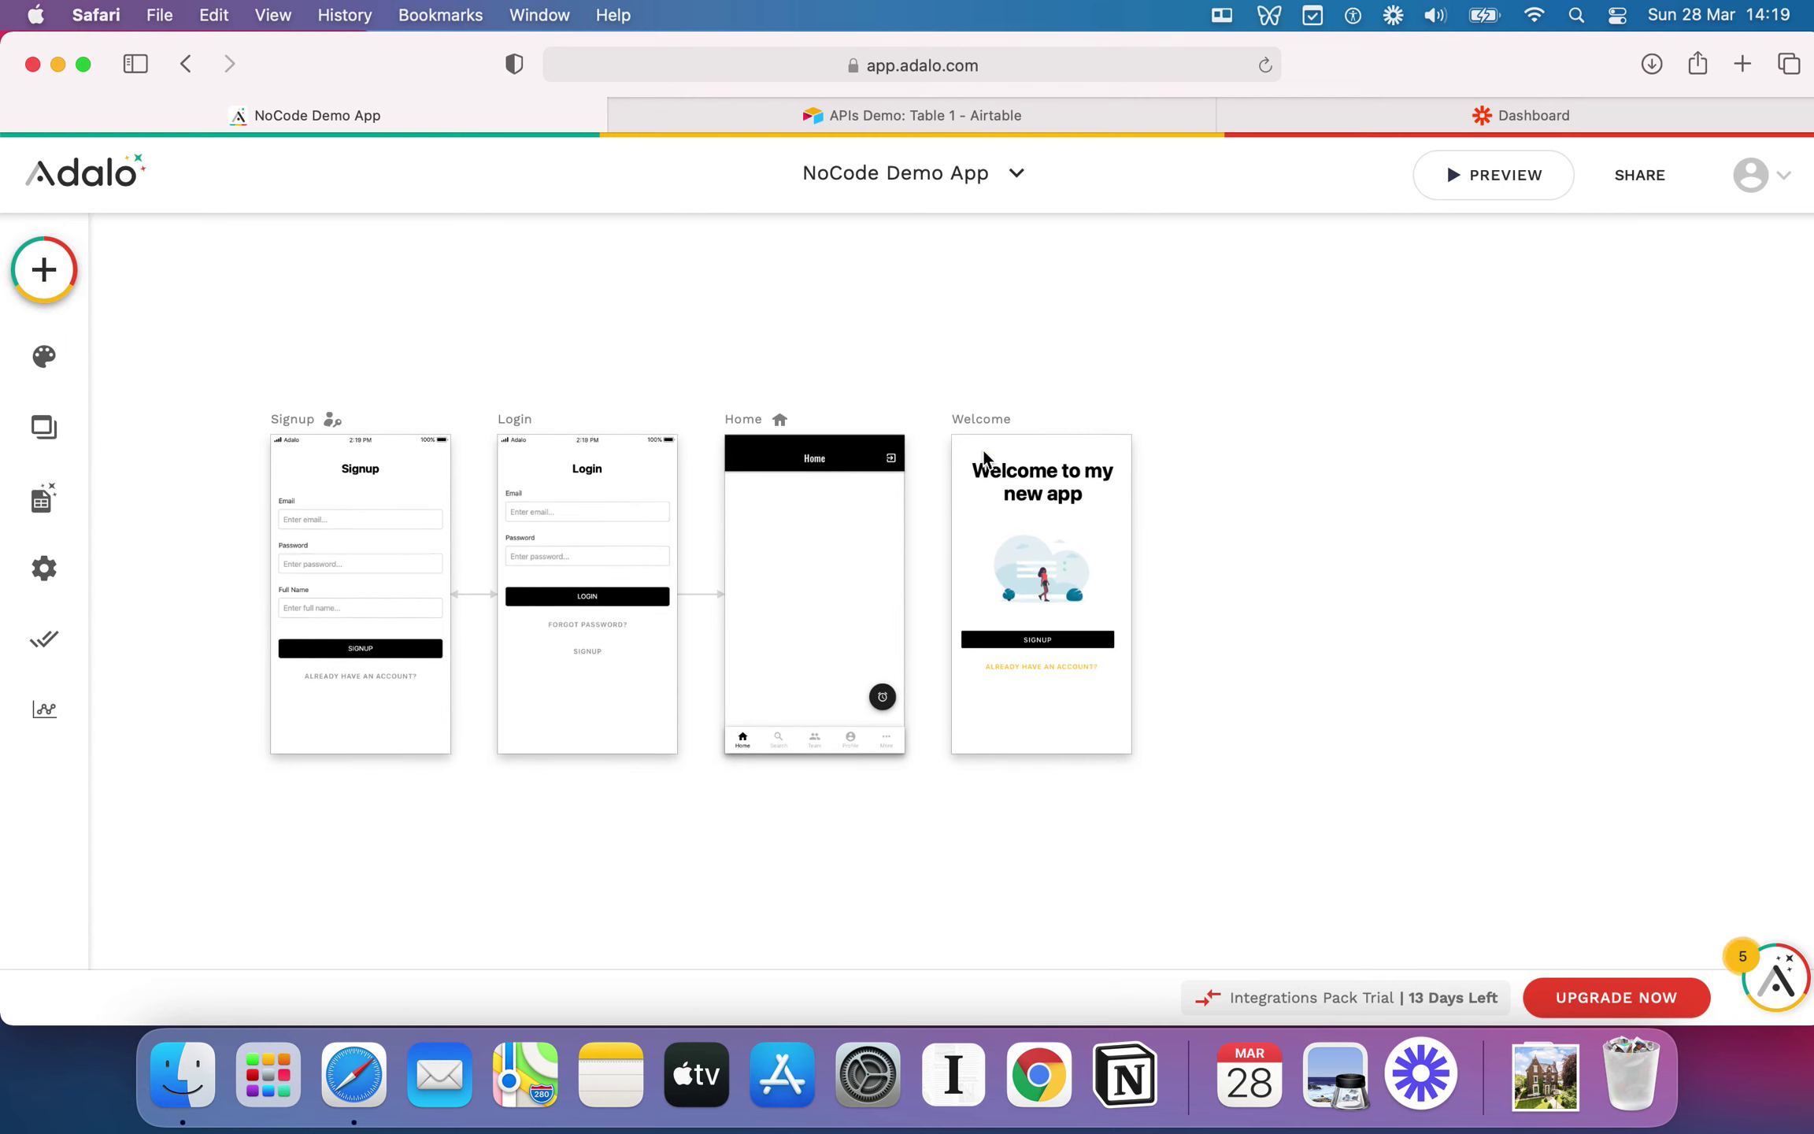
Step: Delete the Welcome screen, leaving Signup, Login and Home, then select the Home screen's tab bar
{"action": "left_click", "coordinate": [48, 426]}
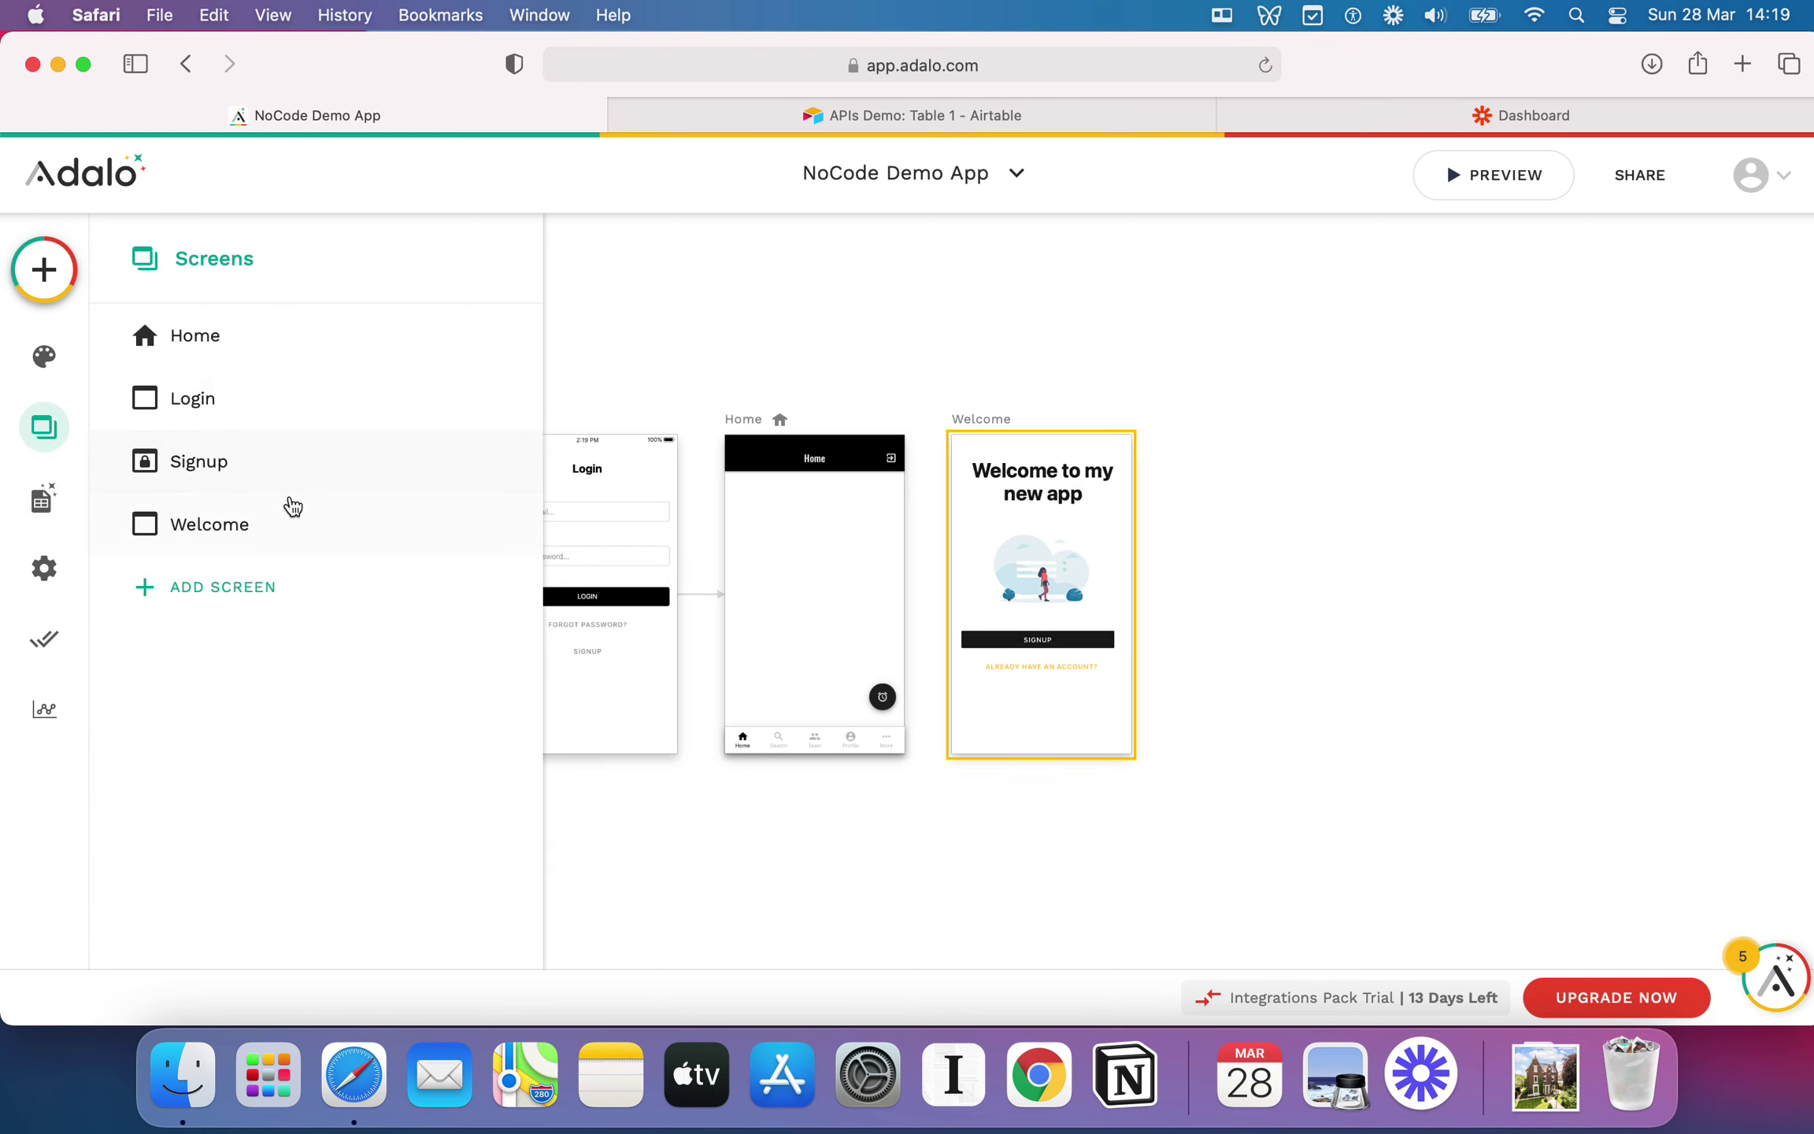
{"action": "left_click", "coordinate": [347, 513]}
{"action": "left_click", "coordinate": [482, 298]}
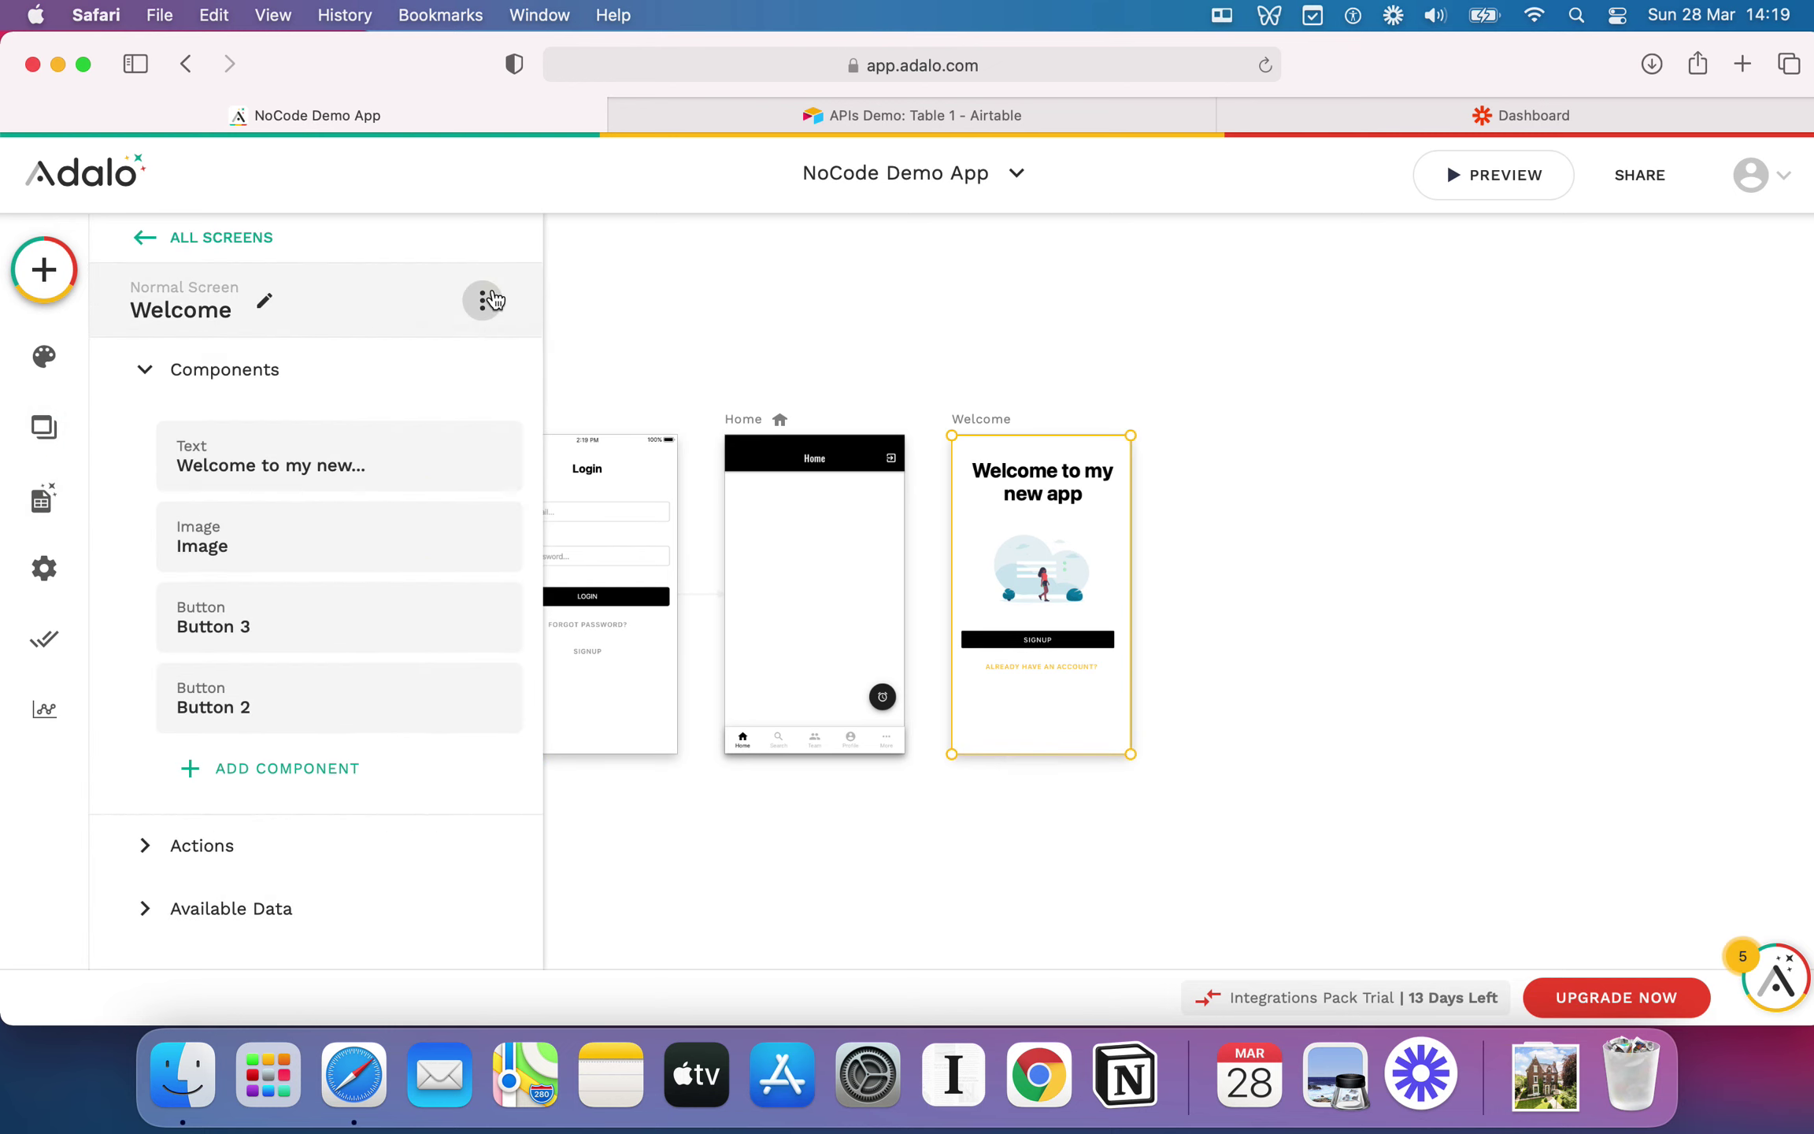
{"action": "left_click", "coordinate": [465, 476]}
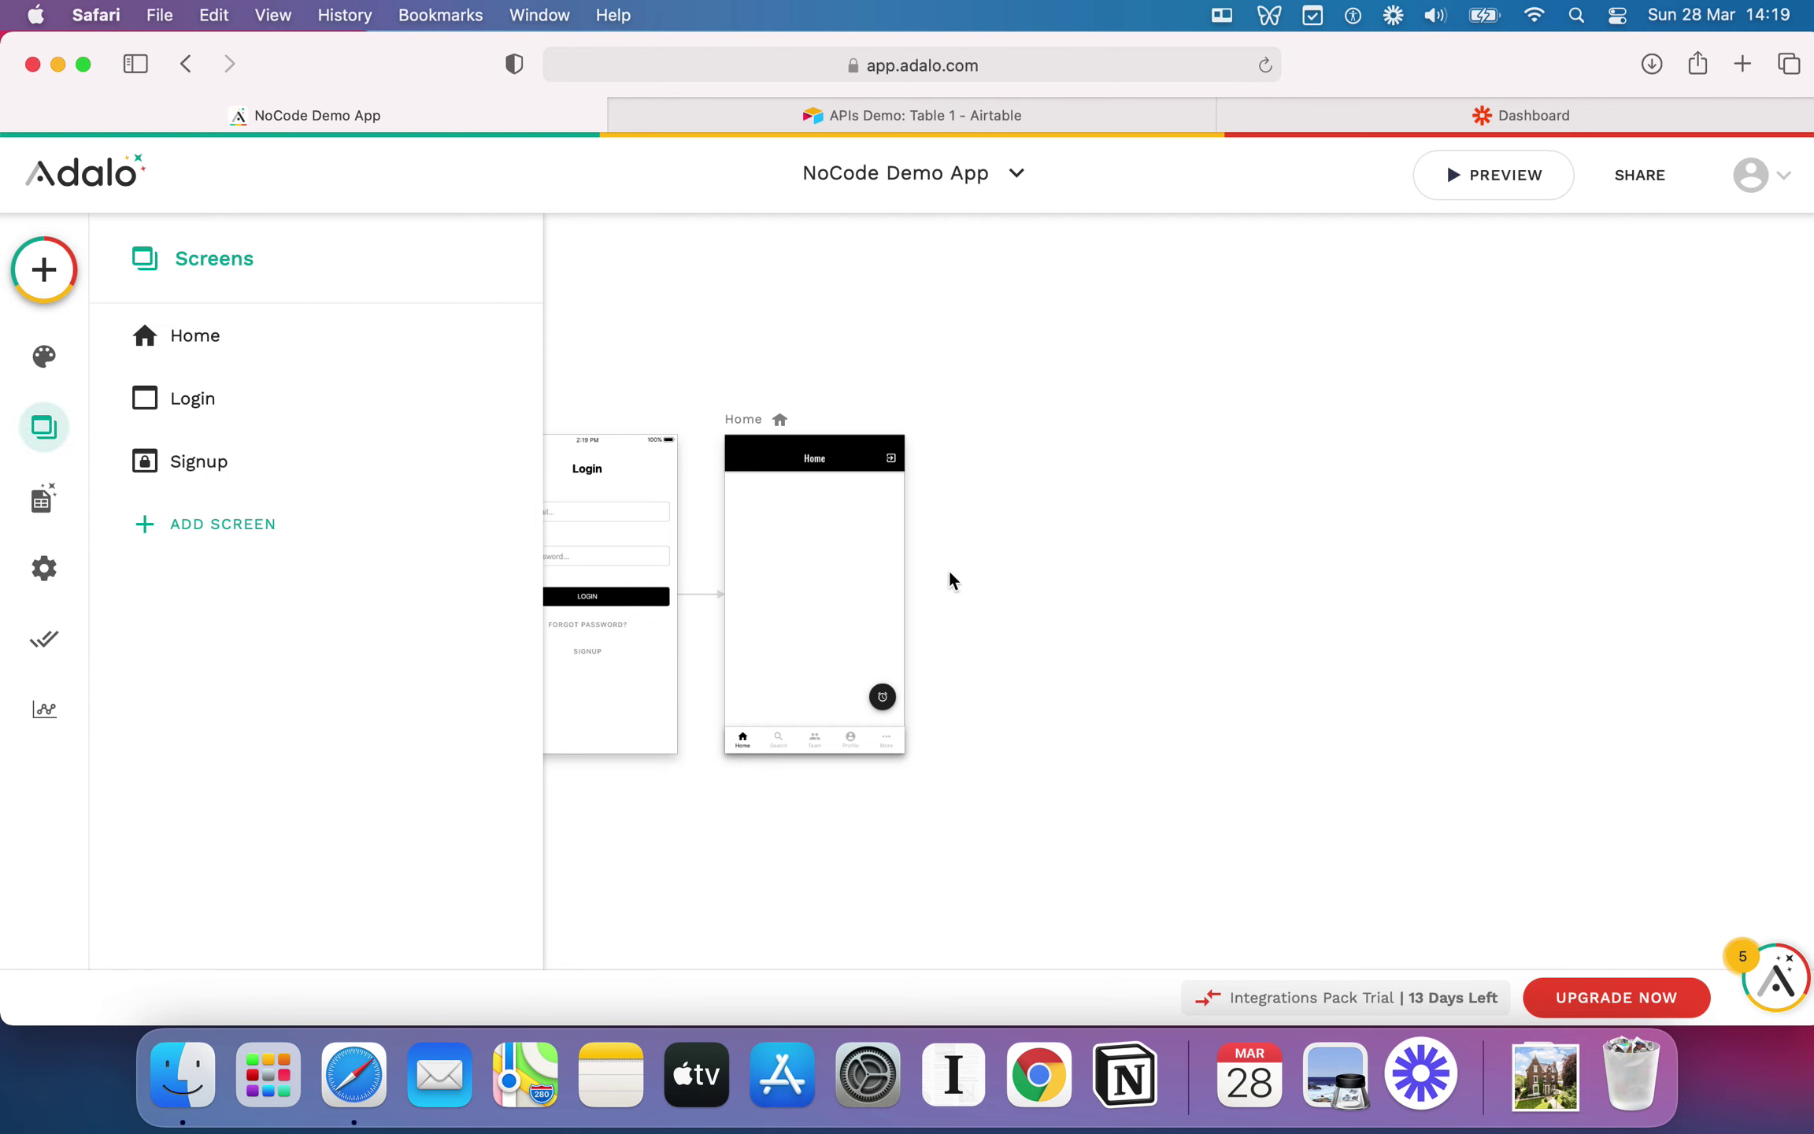
{"action": "left_click", "coordinate": [1114, 589]}
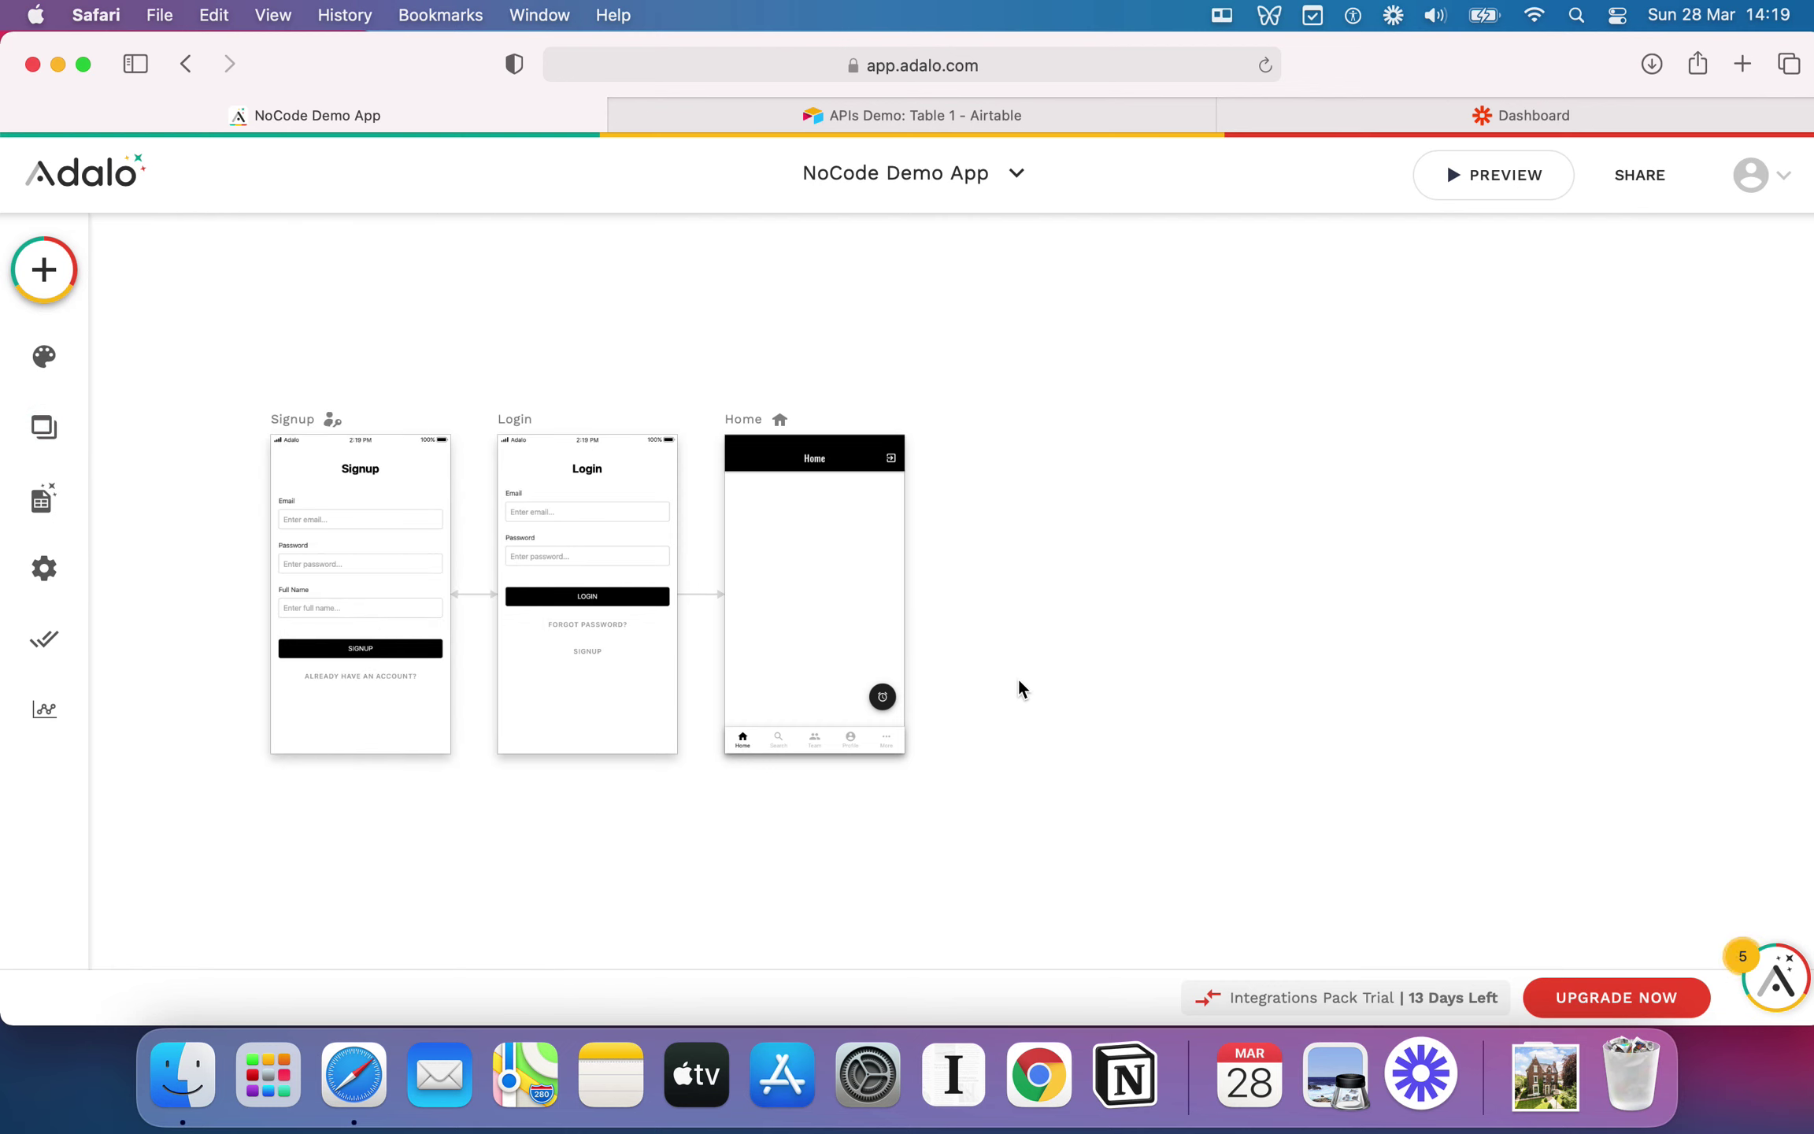
{"action": "left_click", "coordinate": [779, 744]}
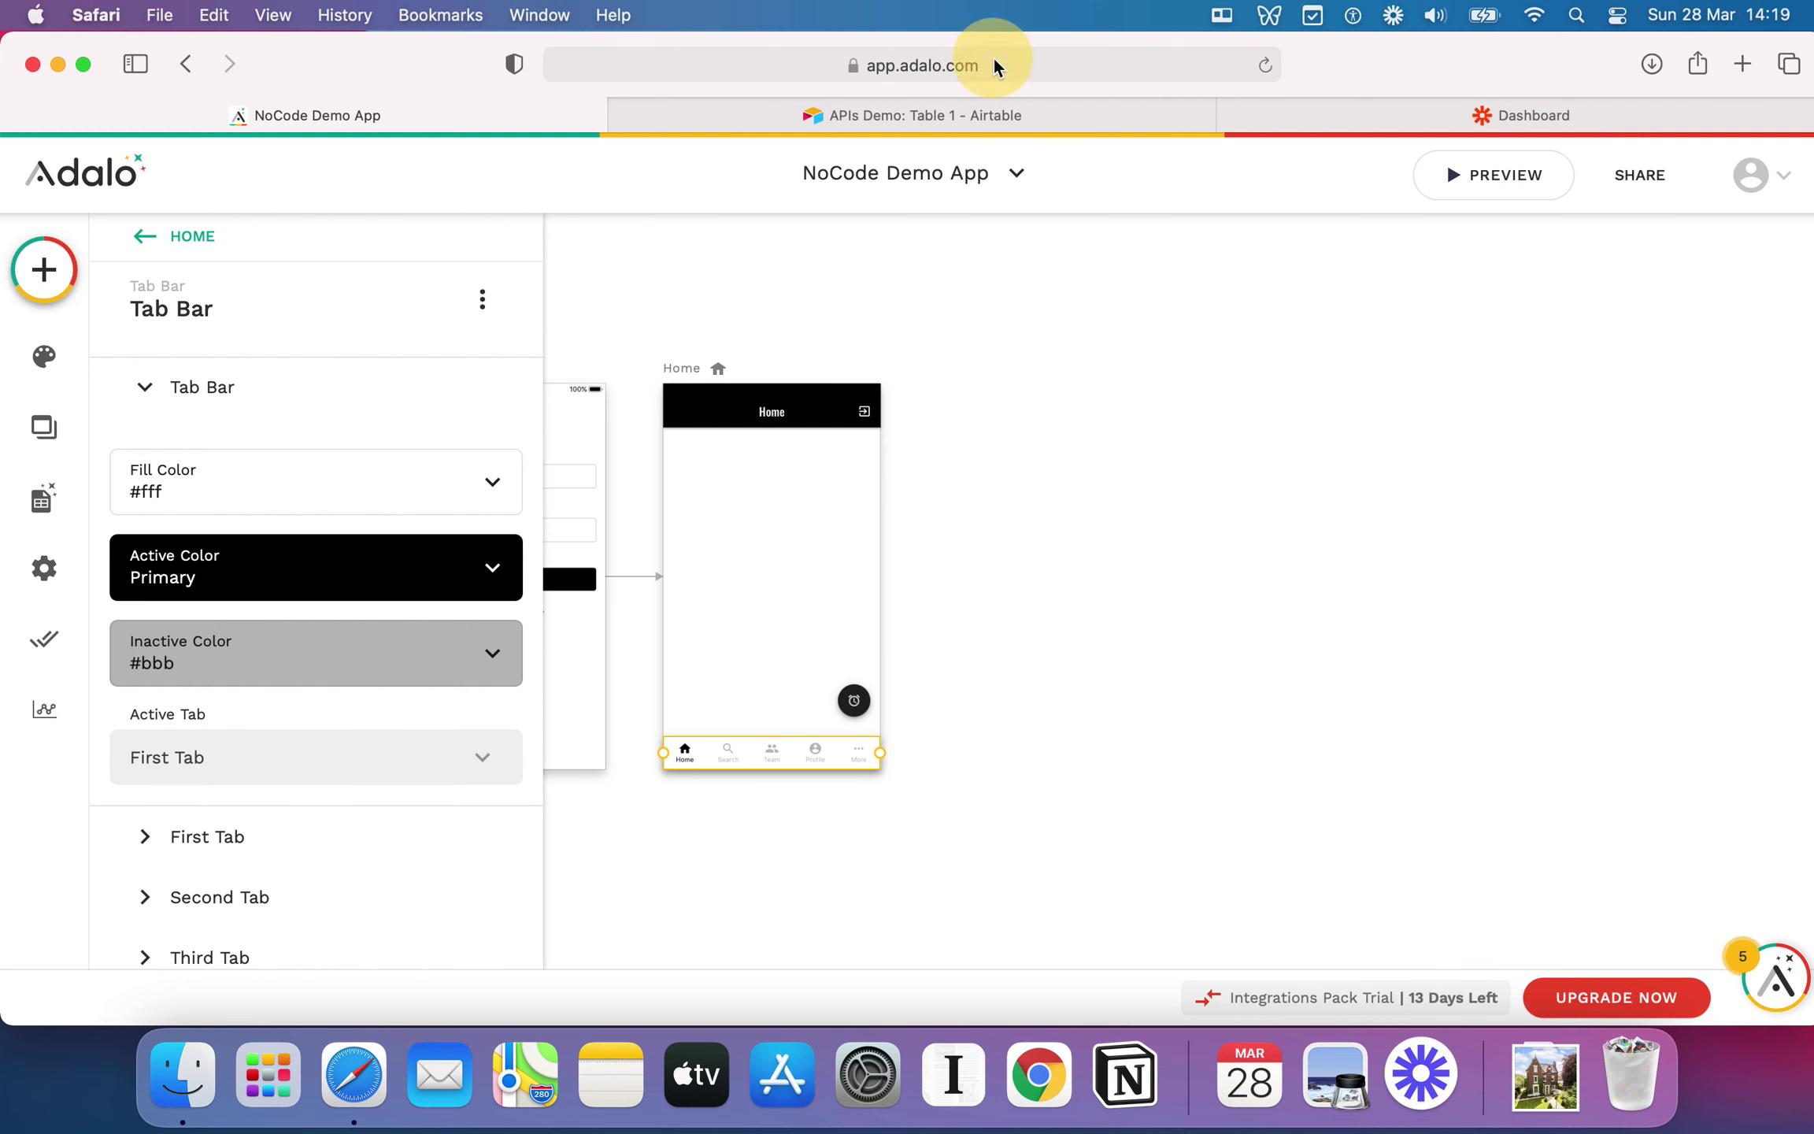
Step: Expand the Home tab bar's Second Tab settings, showing the search icon and 'Search' label
{"action": "left_click", "coordinate": [925, 67]}
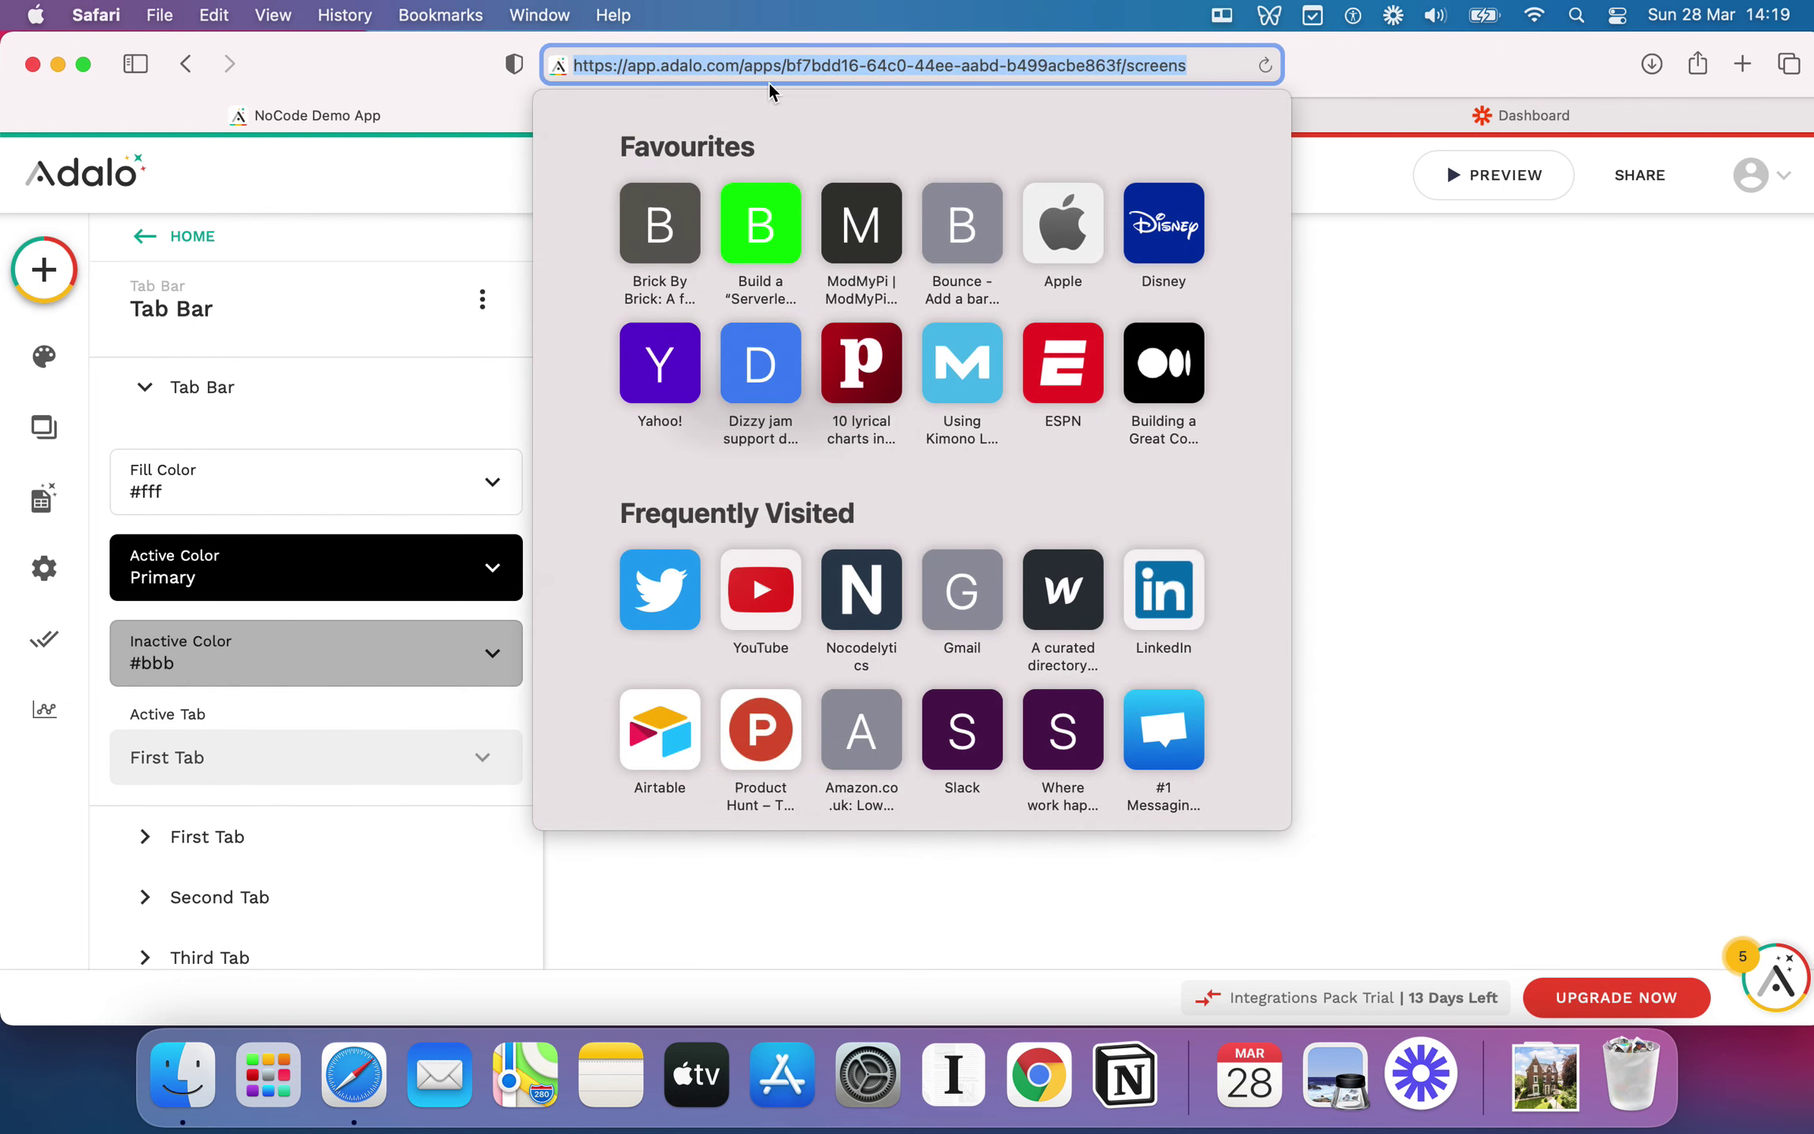
{"action": "left_click", "coordinate": [1495, 443]}
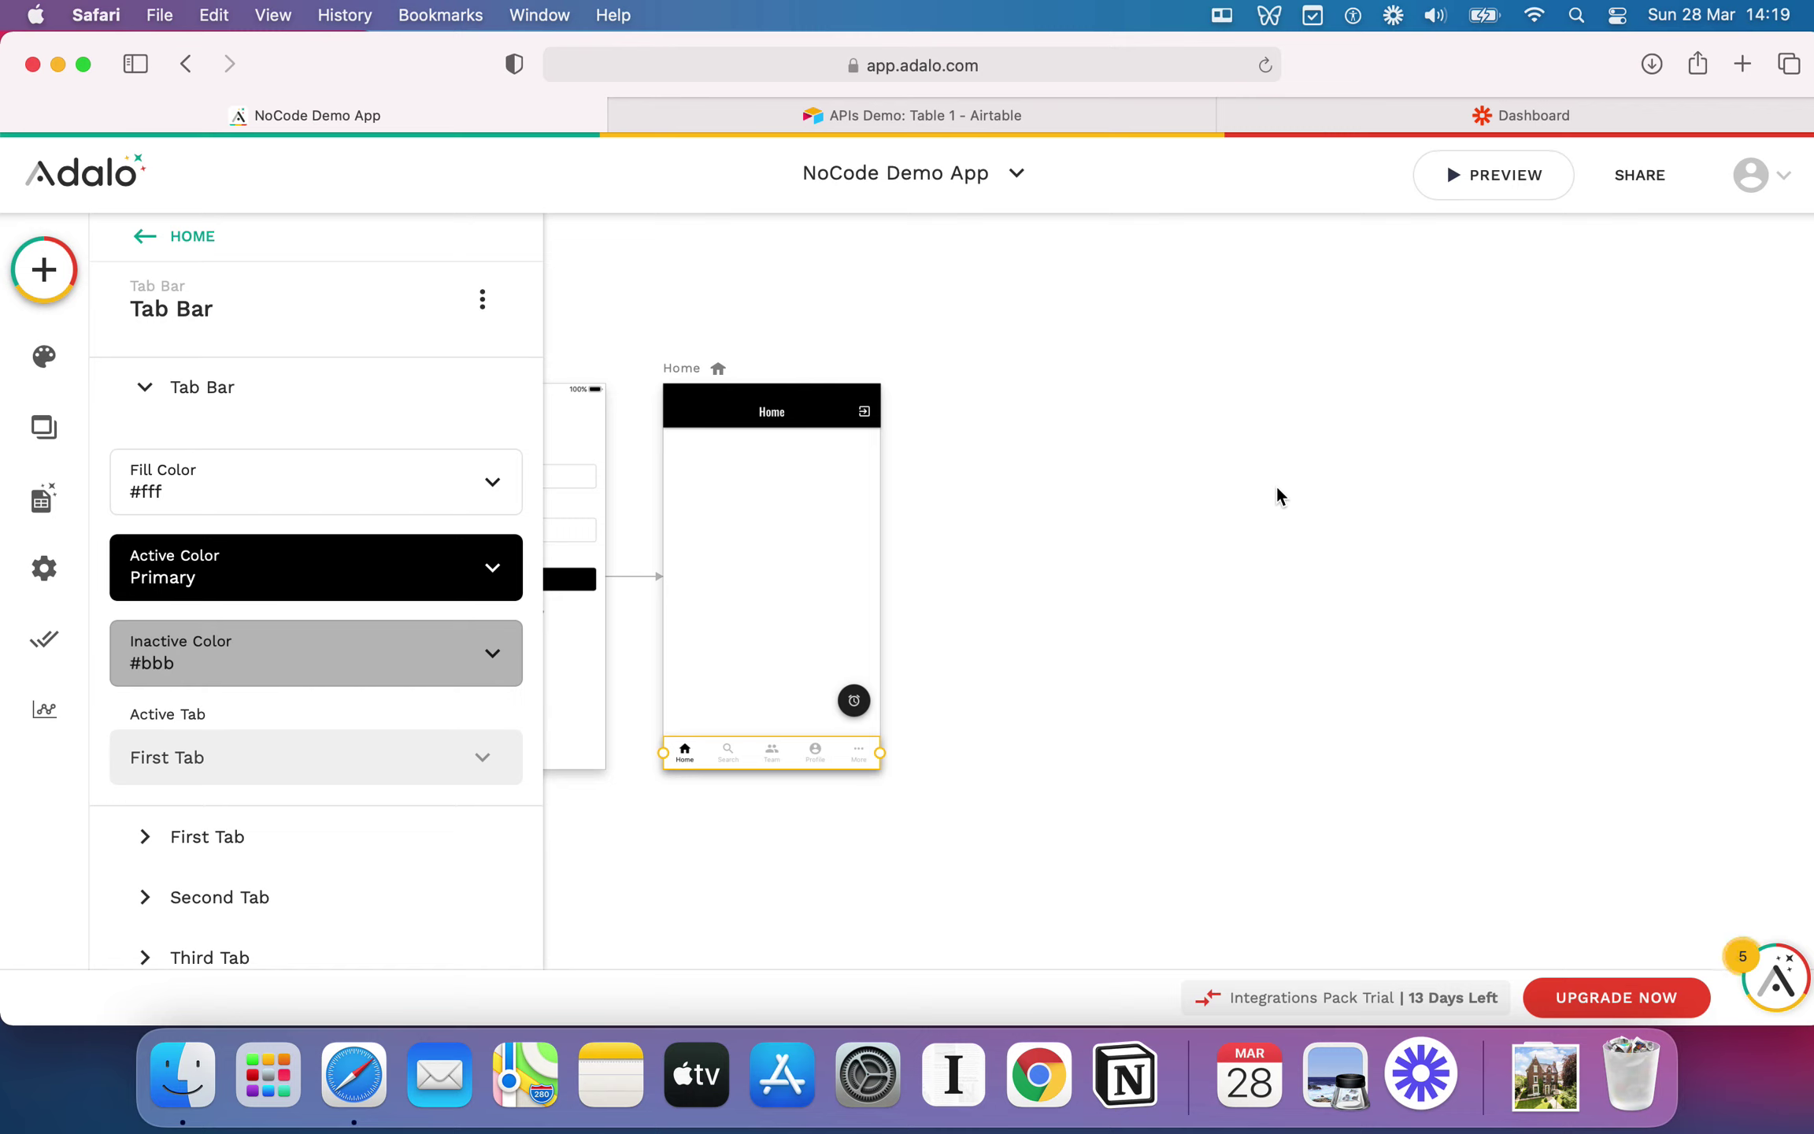
{"action": "scroll", "coordinate": [1277, 488], "scroll_direction": "down", "scroll_amount": 1}
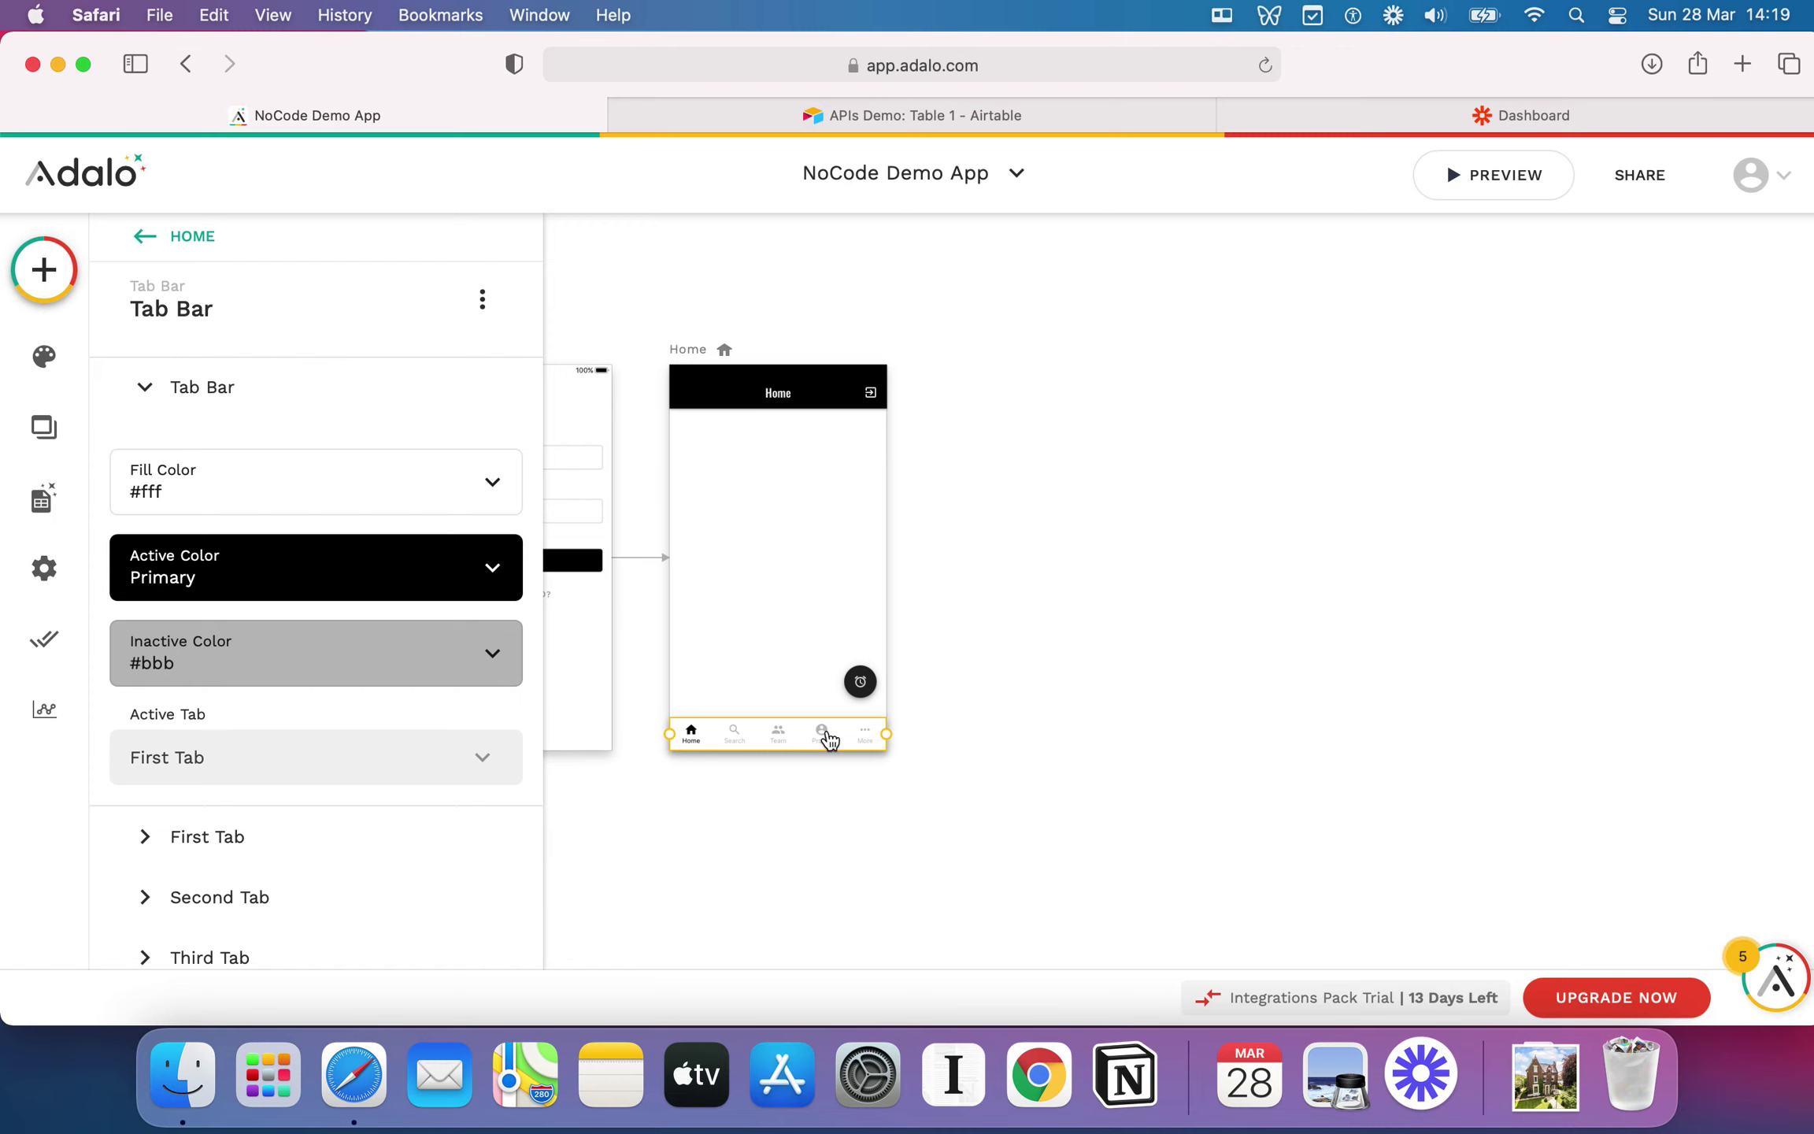
{"action": "scroll", "coordinate": [798, 762], "scroll_direction": "up", "scroll_amount": 5}
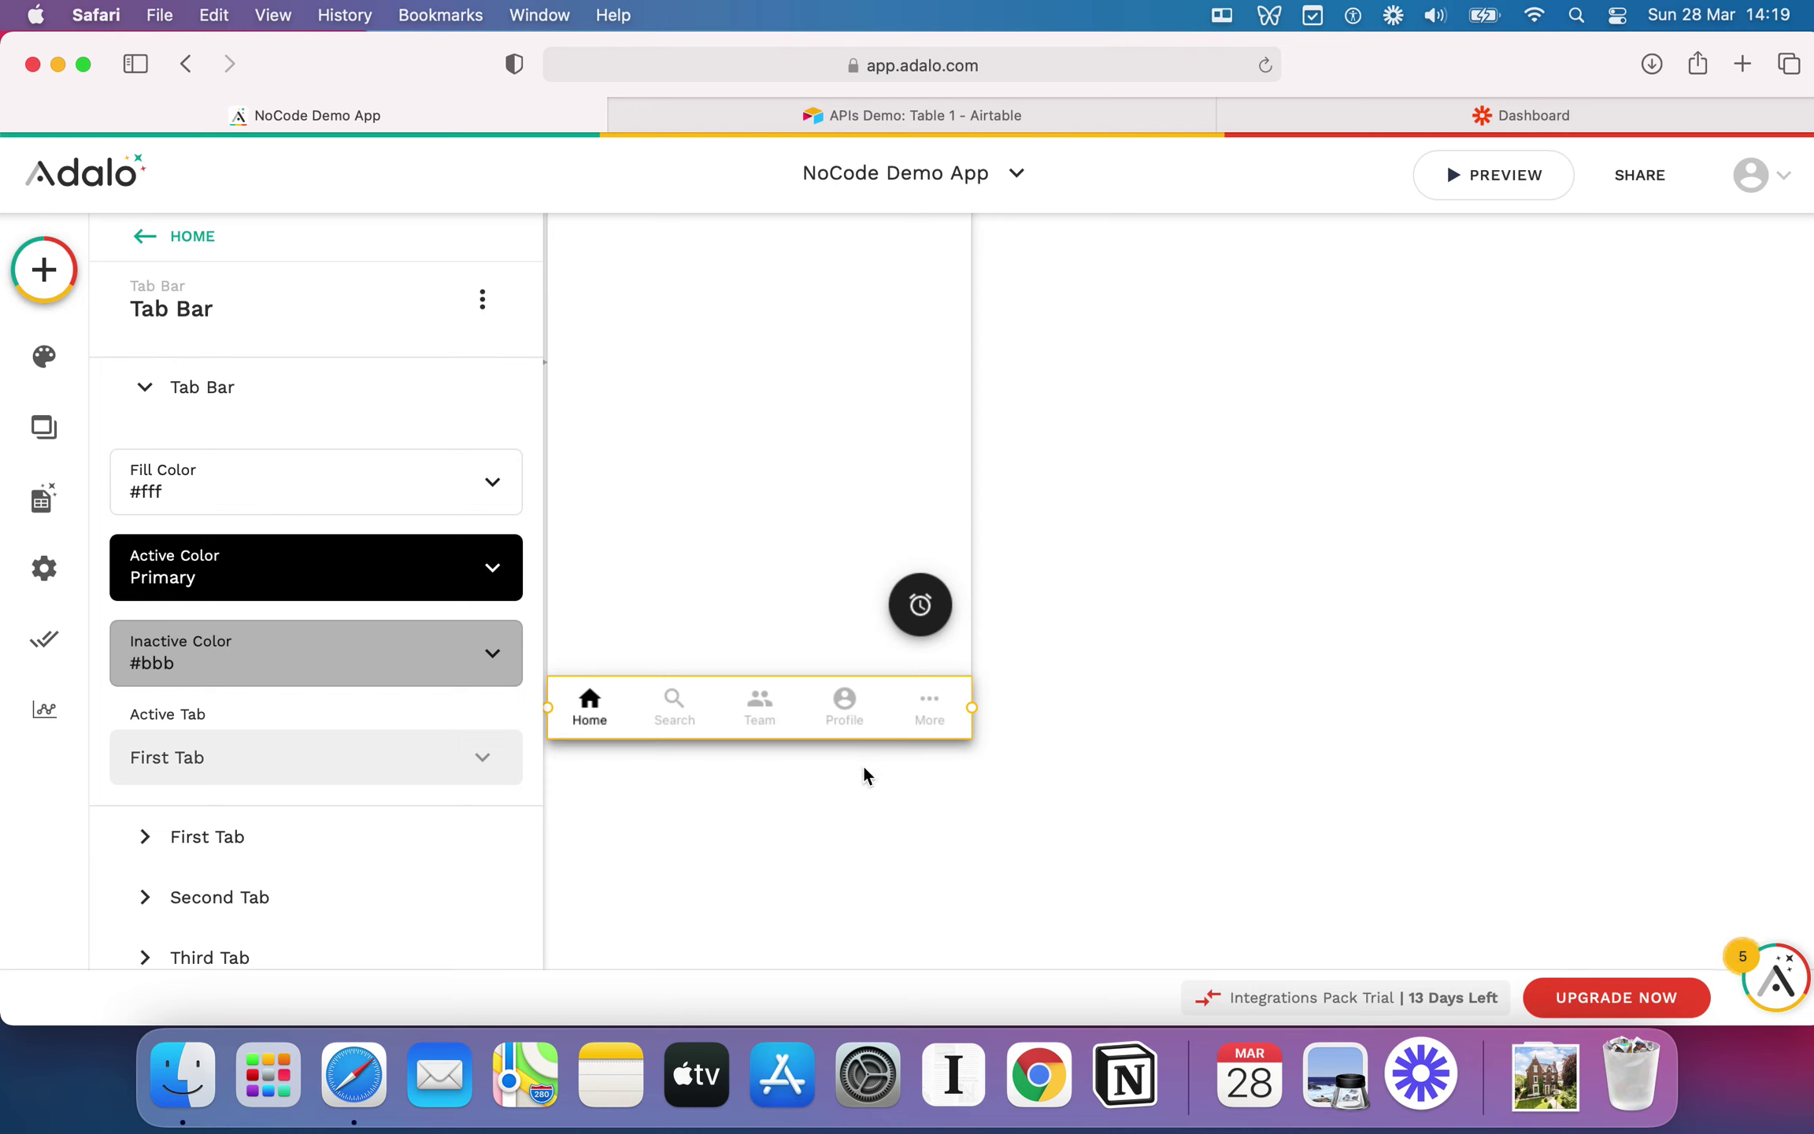
{"action": "scroll", "coordinate": [969, 747], "scroll_direction": "down", "scroll_amount": 2}
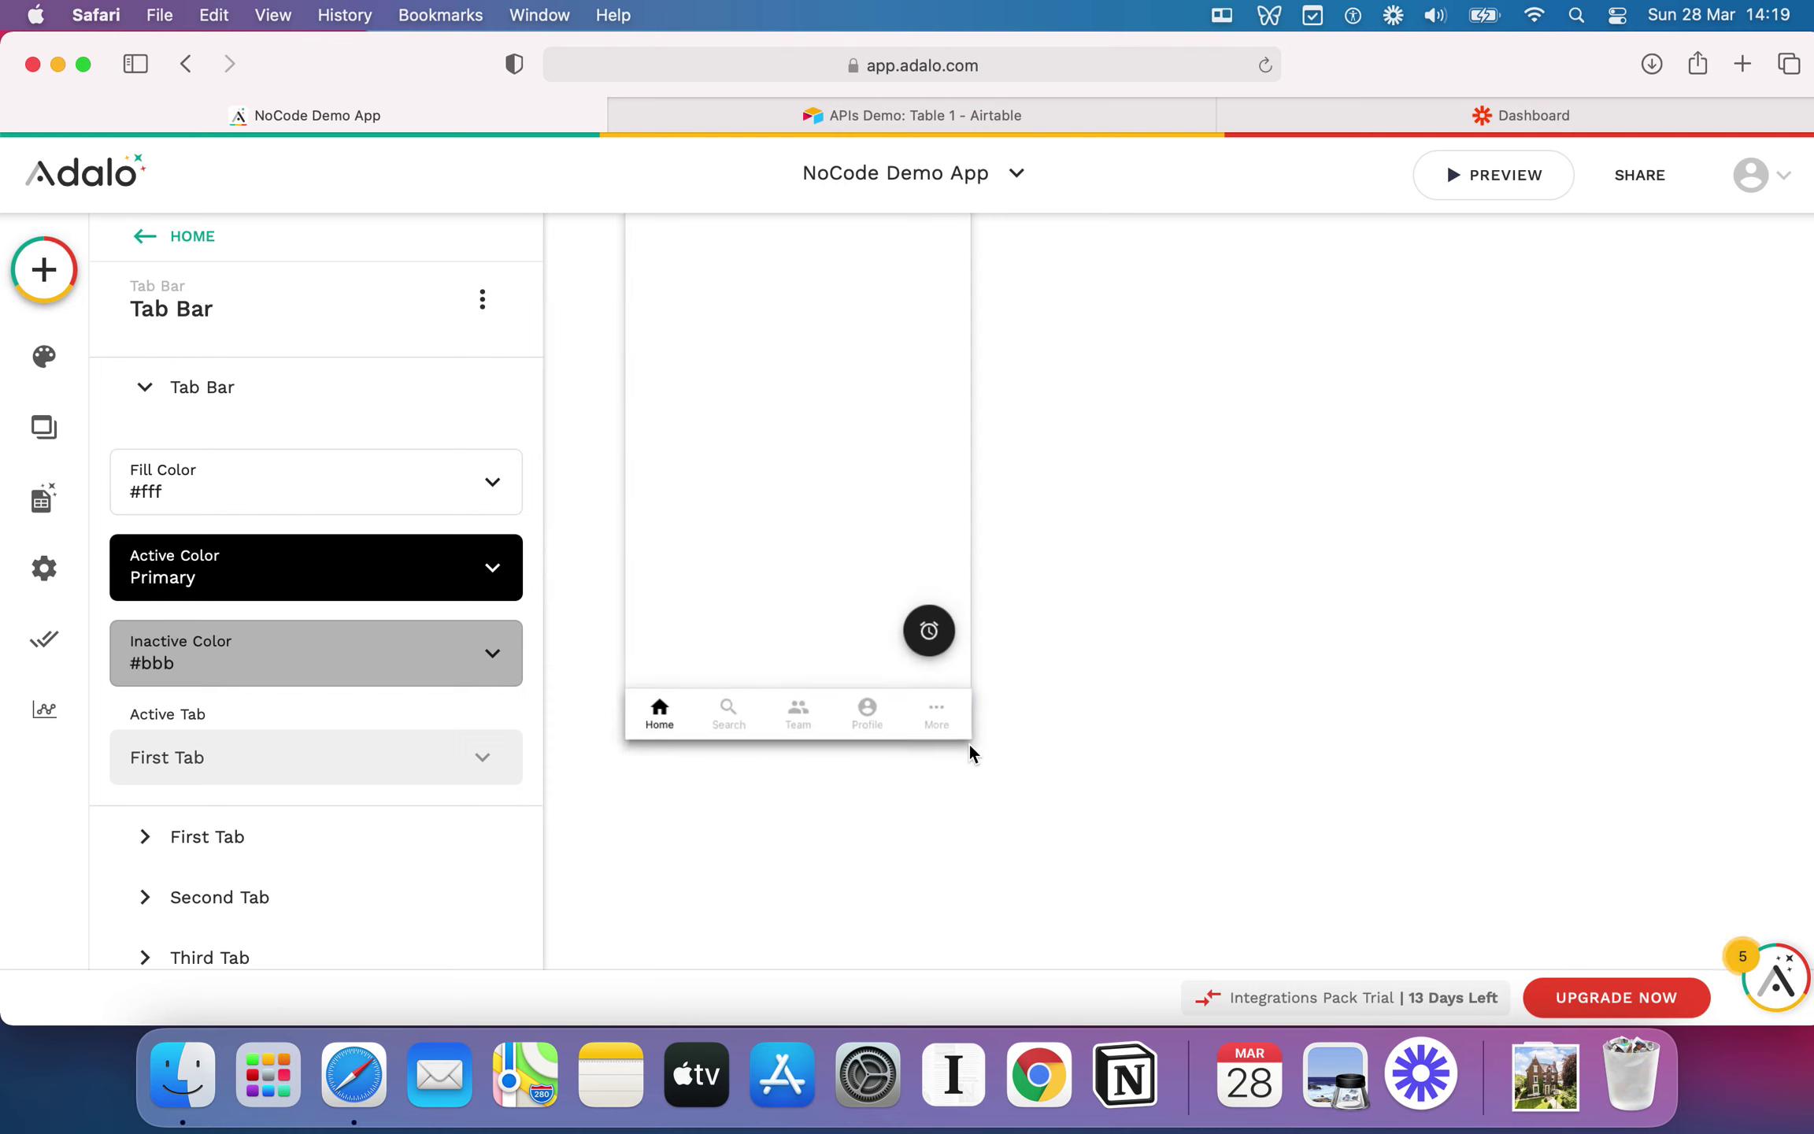
{"action": "scroll", "coordinate": [970, 744], "scroll_direction": "down", "scroll_amount": 4}
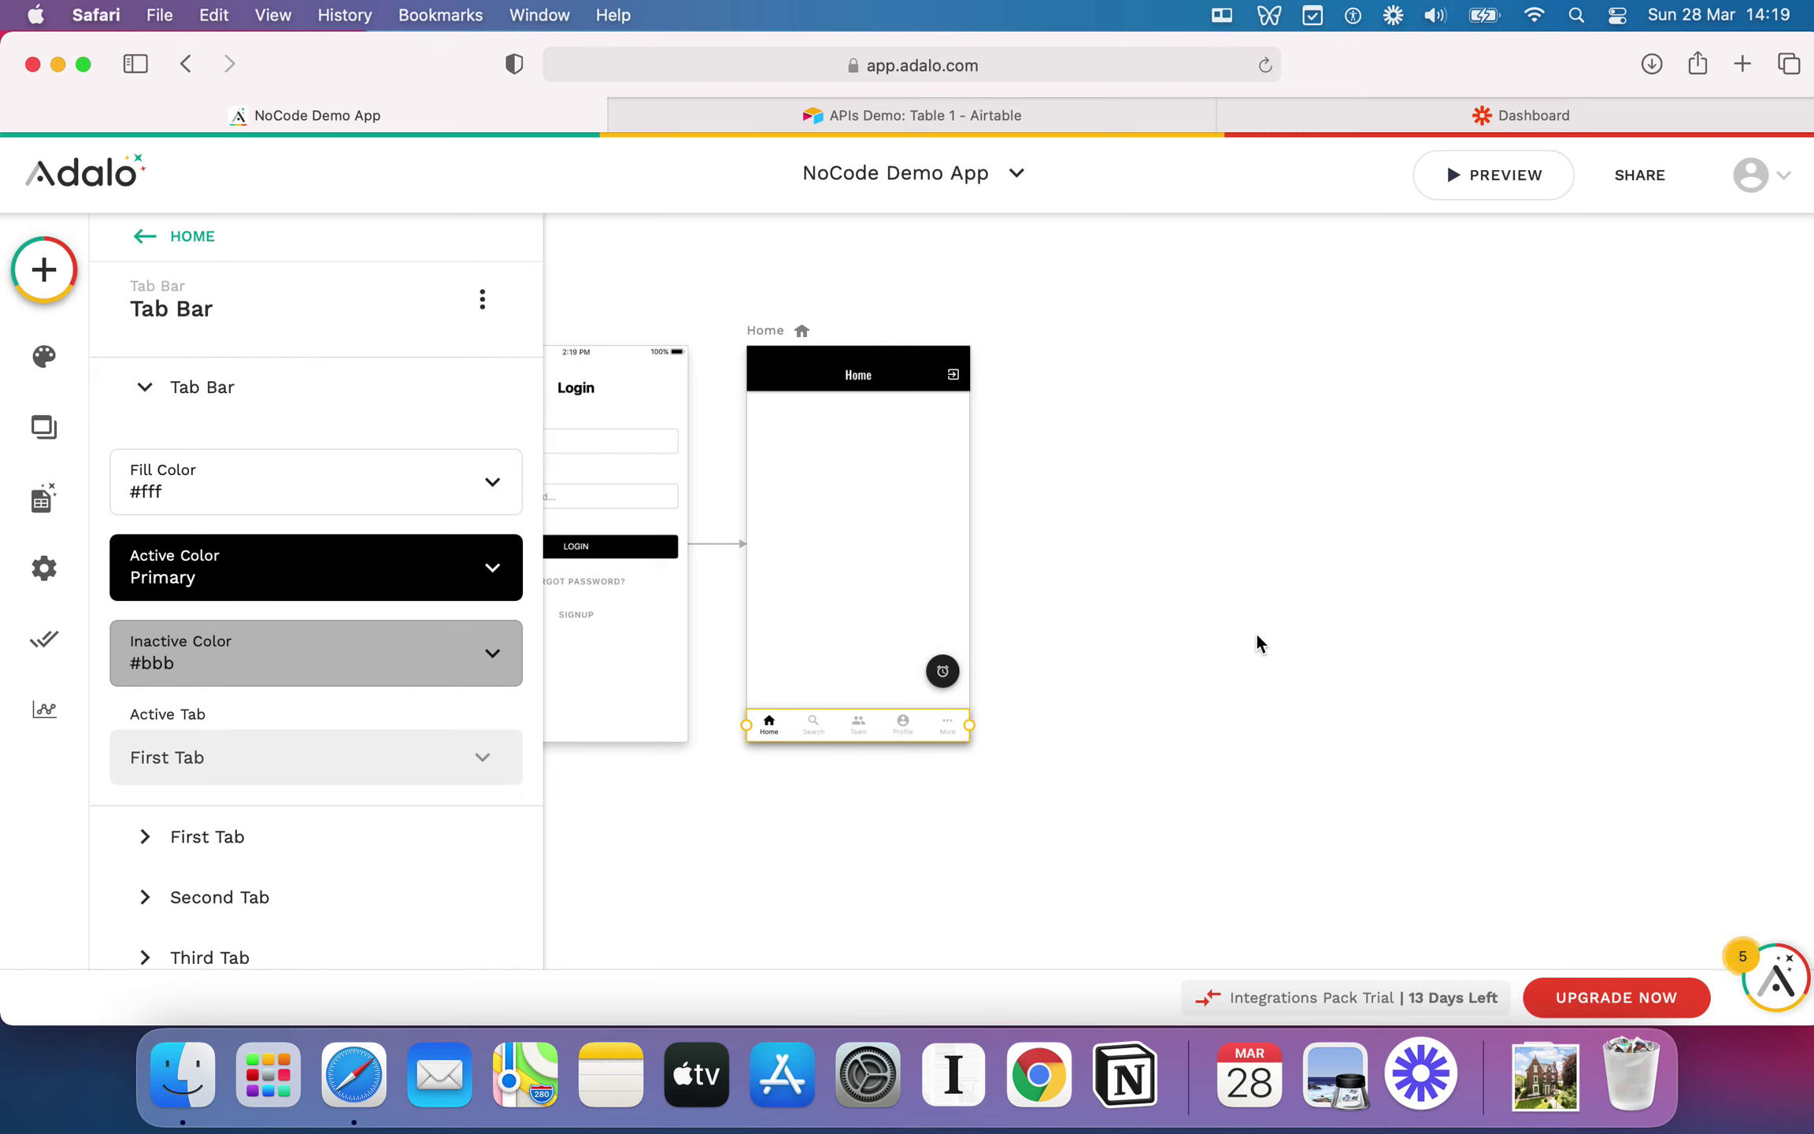
{"action": "scroll", "coordinate": [1255, 636], "scroll_direction": "down", "scroll_amount": 2}
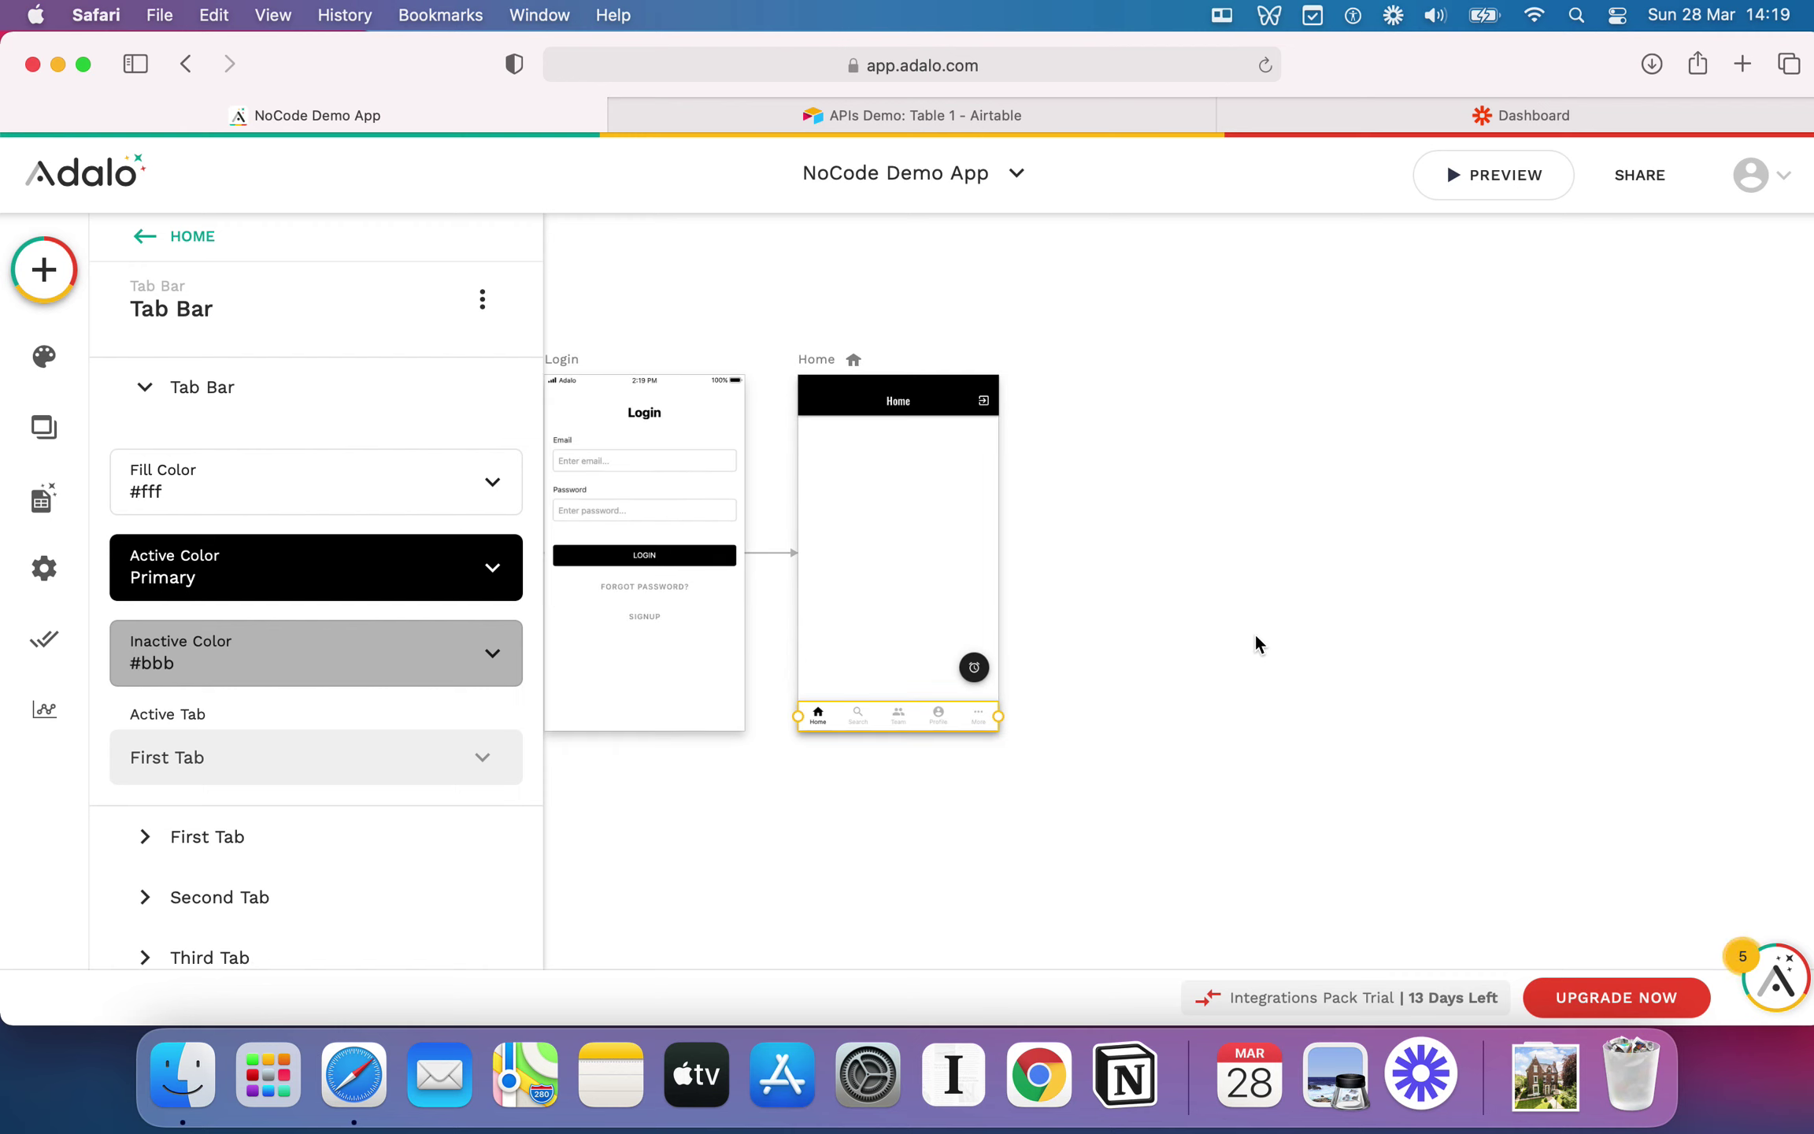
{"action": "scroll", "coordinate": [385, 636], "scroll_direction": "down", "scroll_amount": 3}
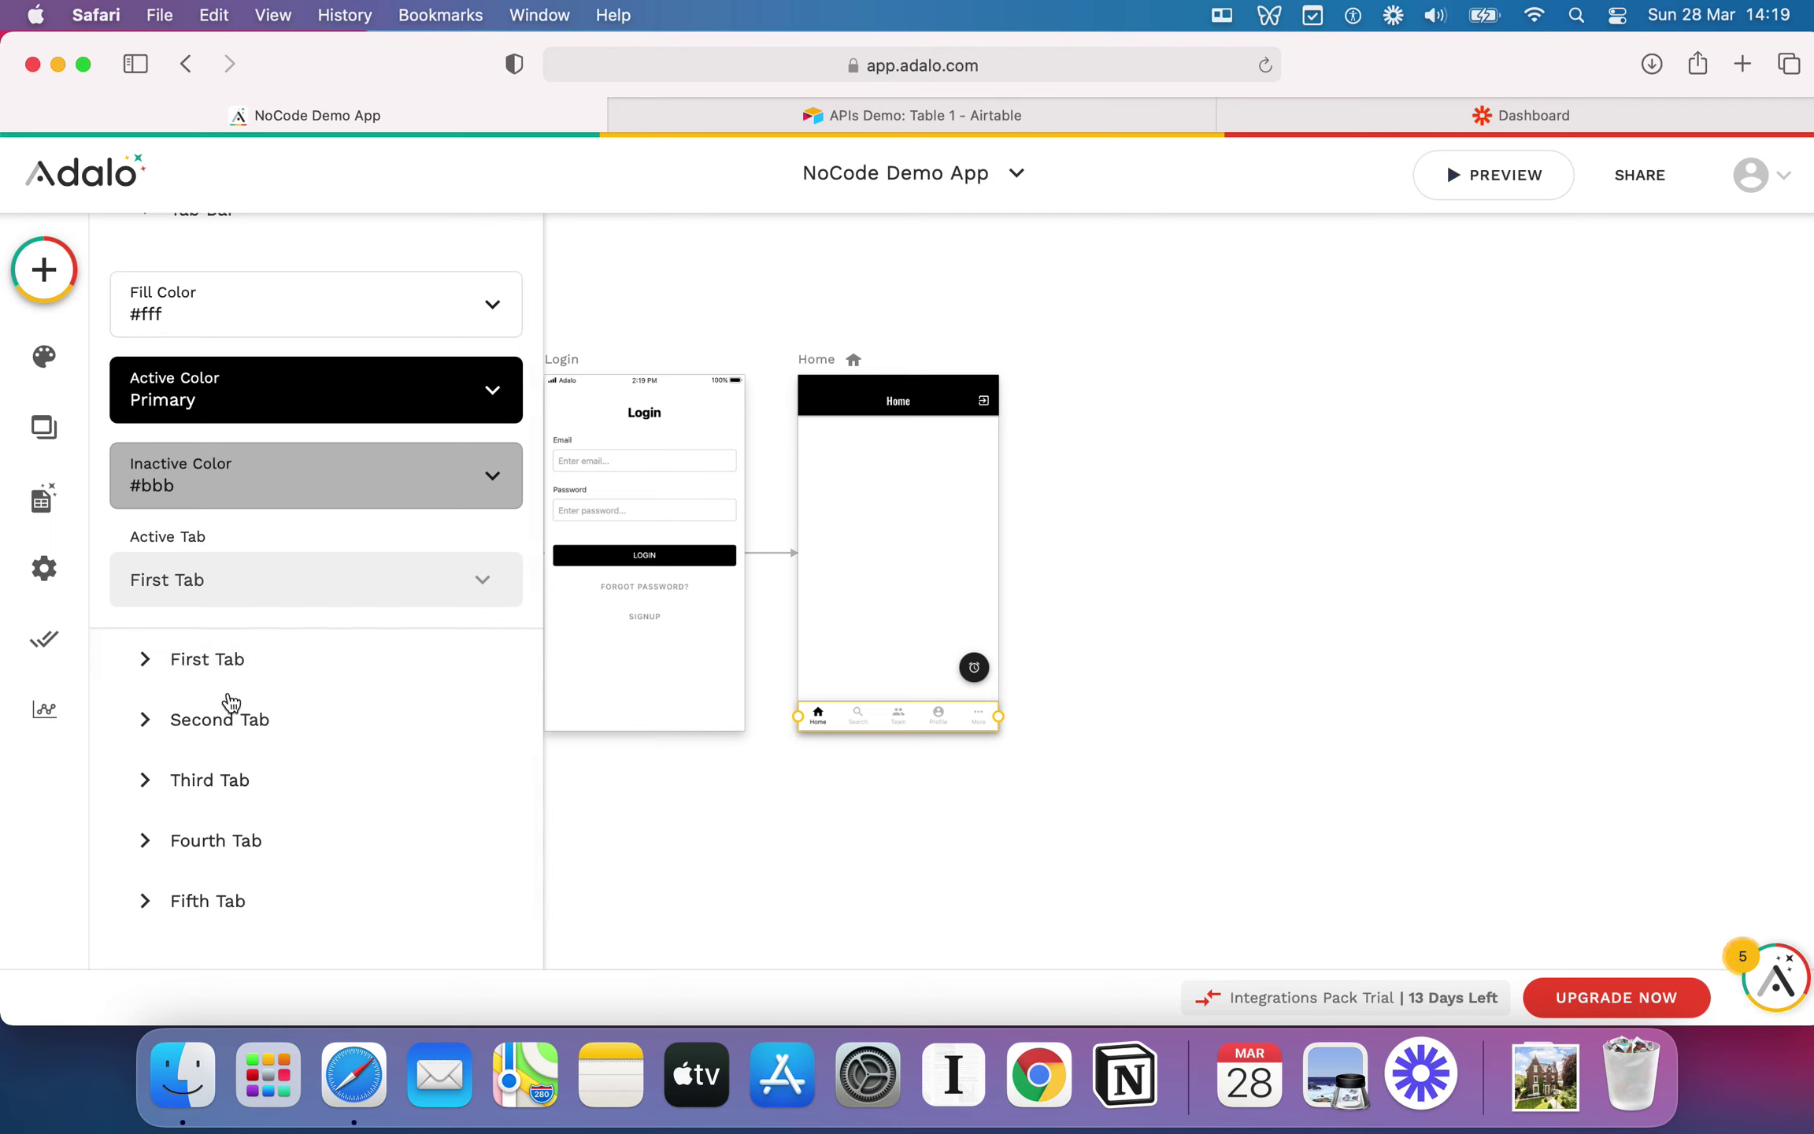
{"action": "scroll", "coordinate": [213, 866], "scroll_direction": "up", "scroll_amount": 1}
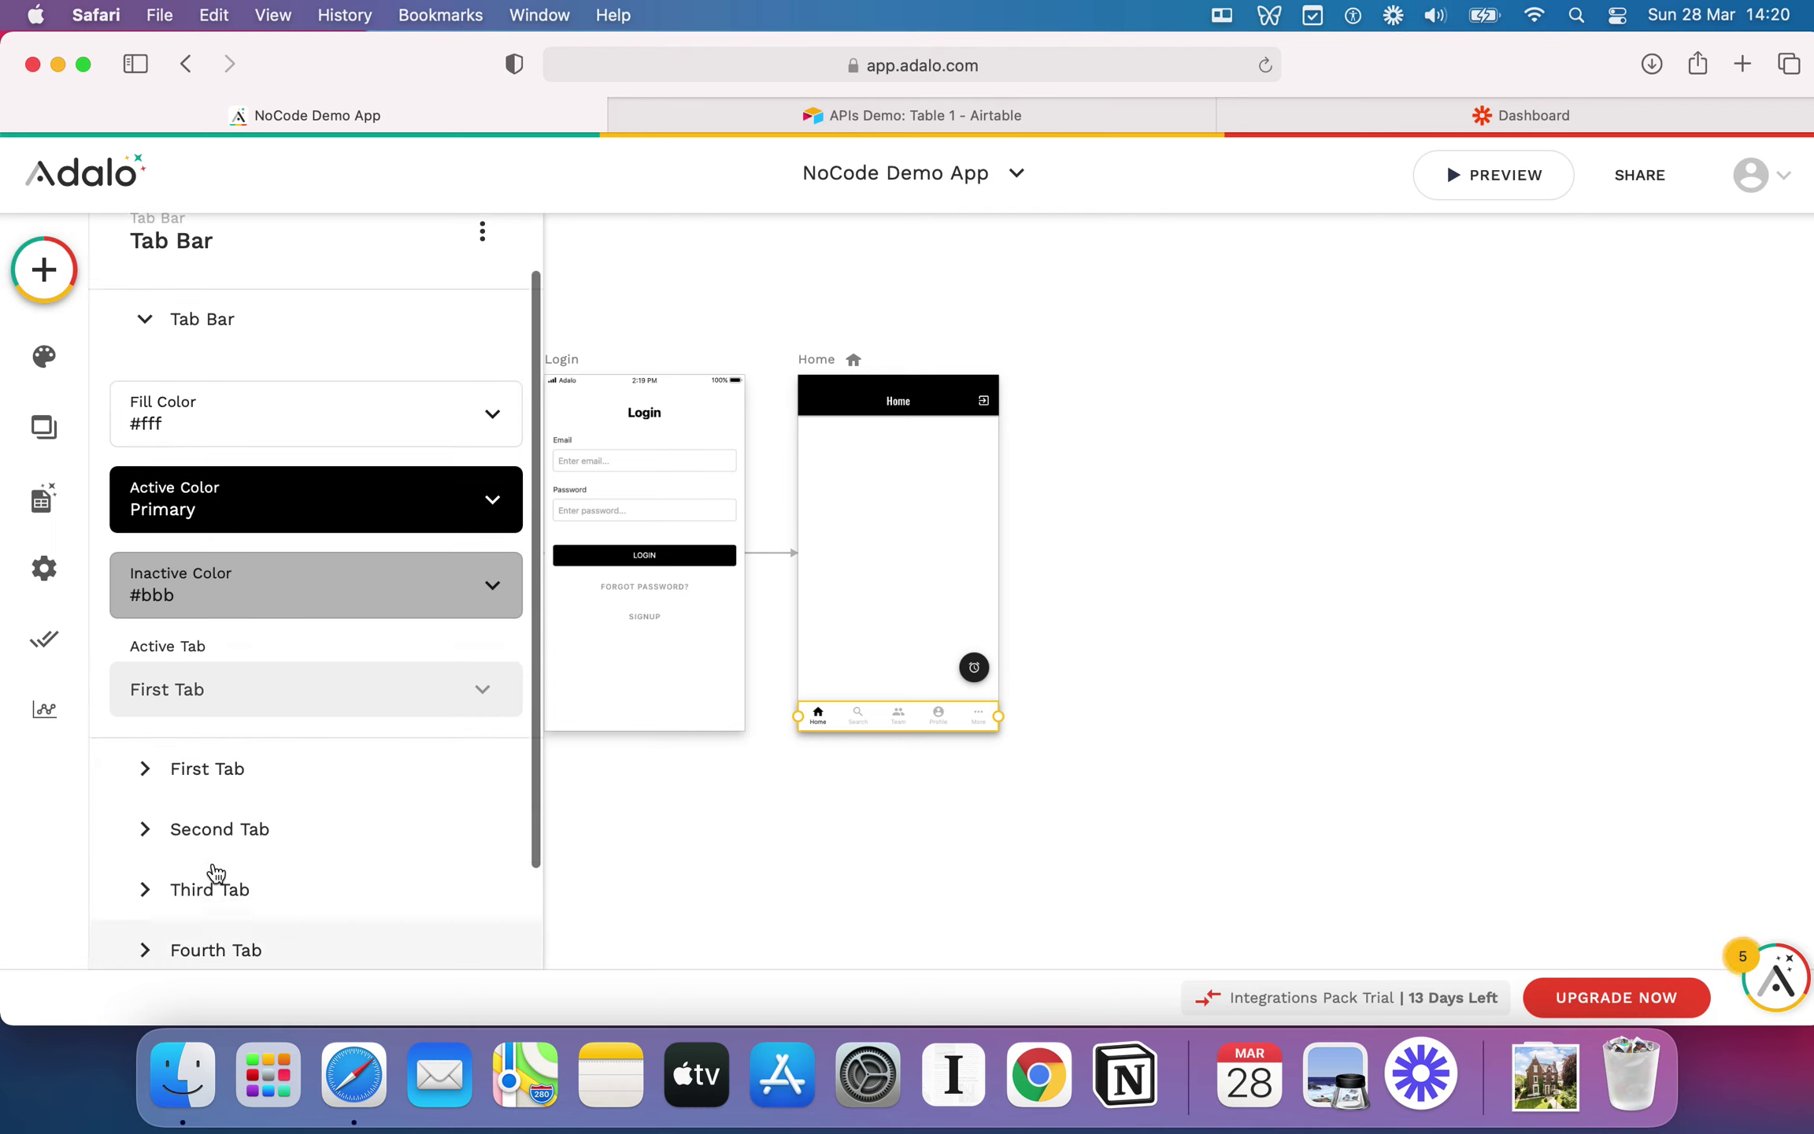
{"action": "scroll", "coordinate": [215, 871], "scroll_direction": "up", "scroll_amount": 2}
{"action": "scroll", "coordinate": [215, 865], "scroll_direction": "down", "scroll_amount": 3}
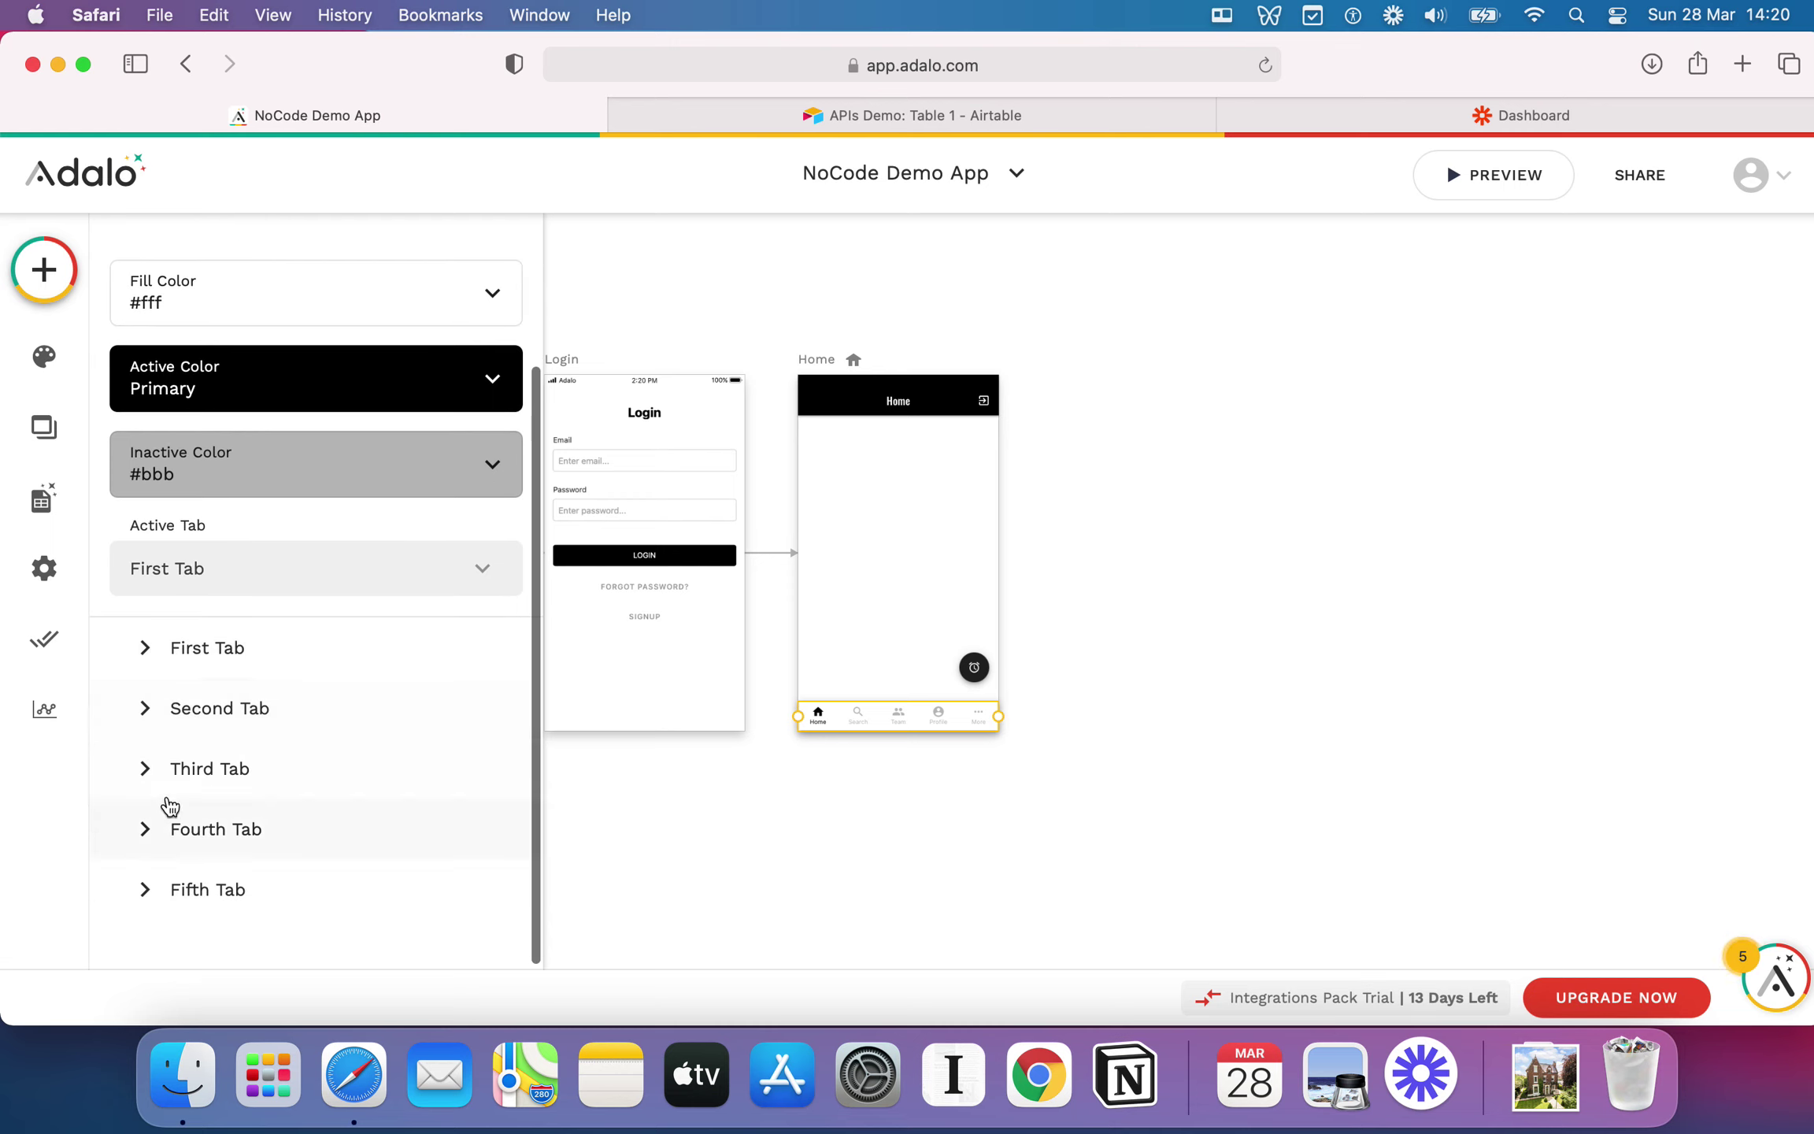
{"action": "left_click", "coordinate": [131, 711]}
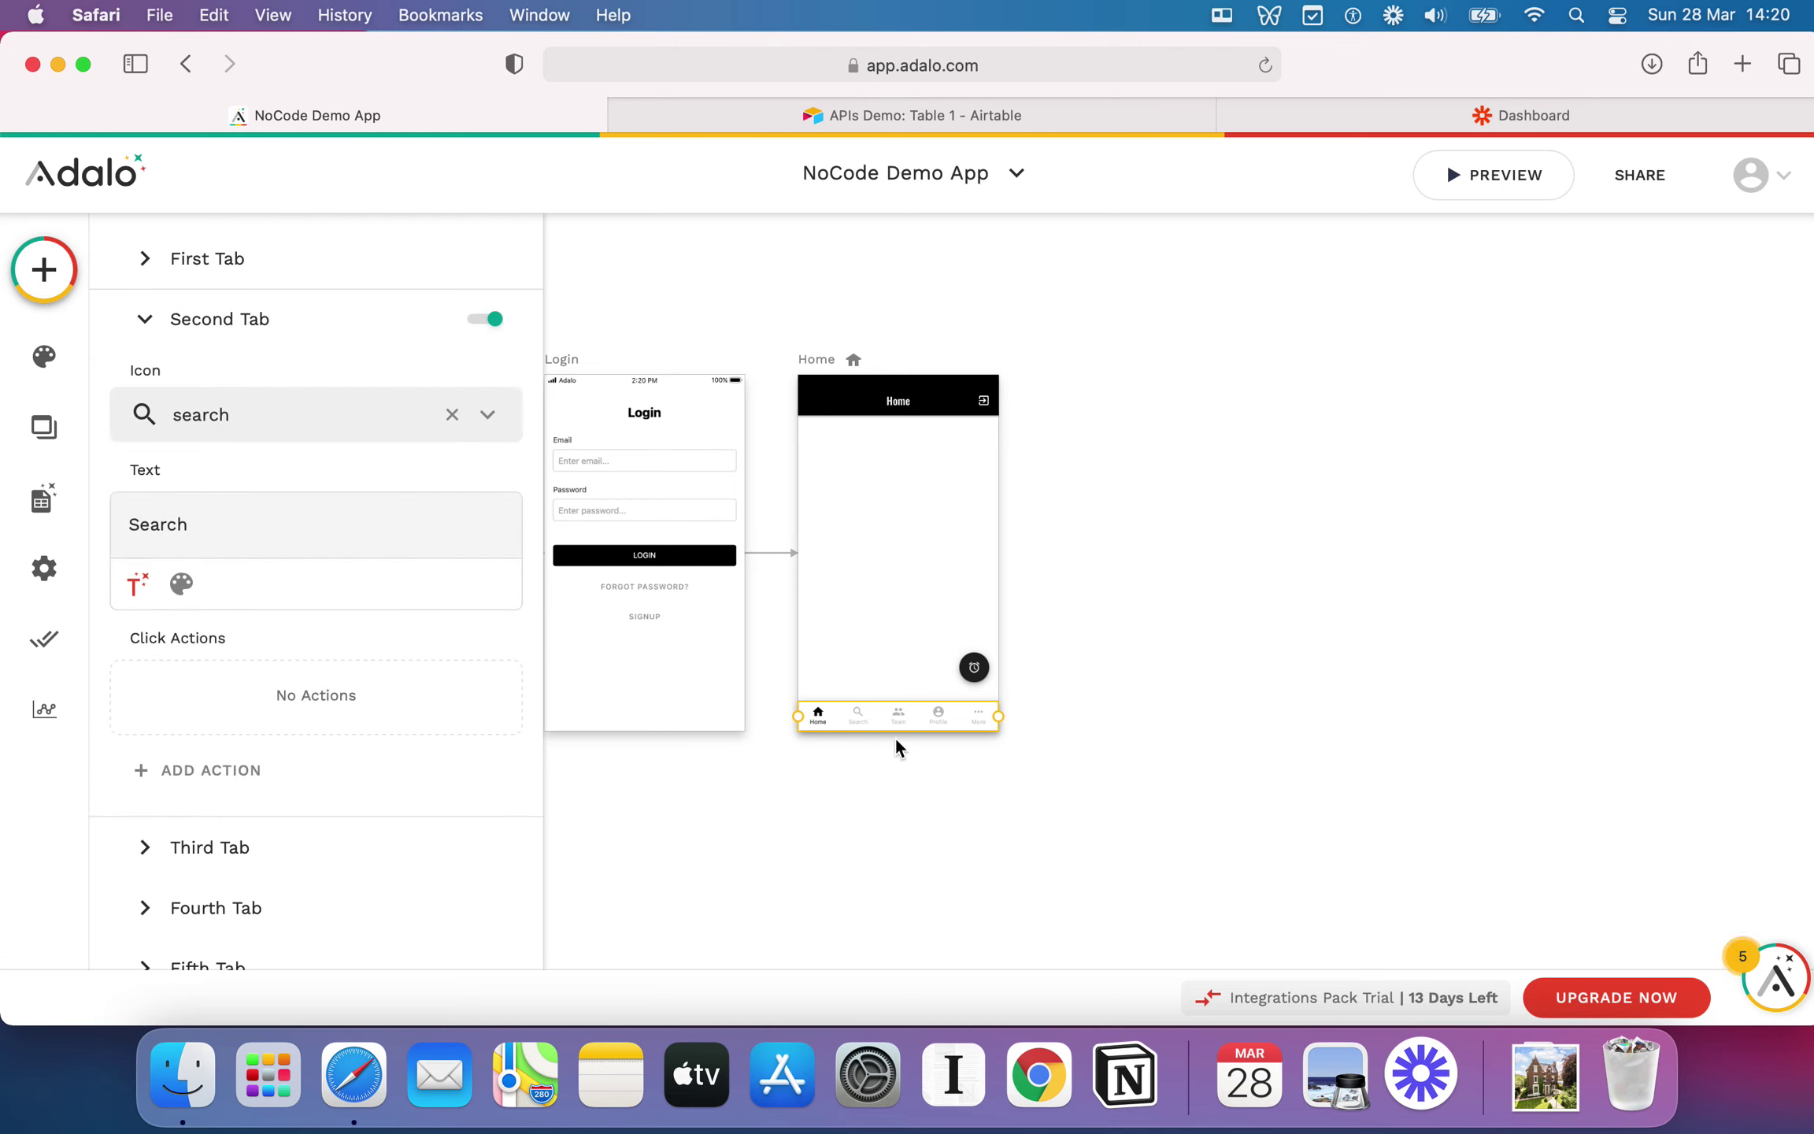
Step: Add a Link action to the Search tab that creates a new App Bar screen named 'Search'
{"action": "left_click", "coordinate": [212, 776]}
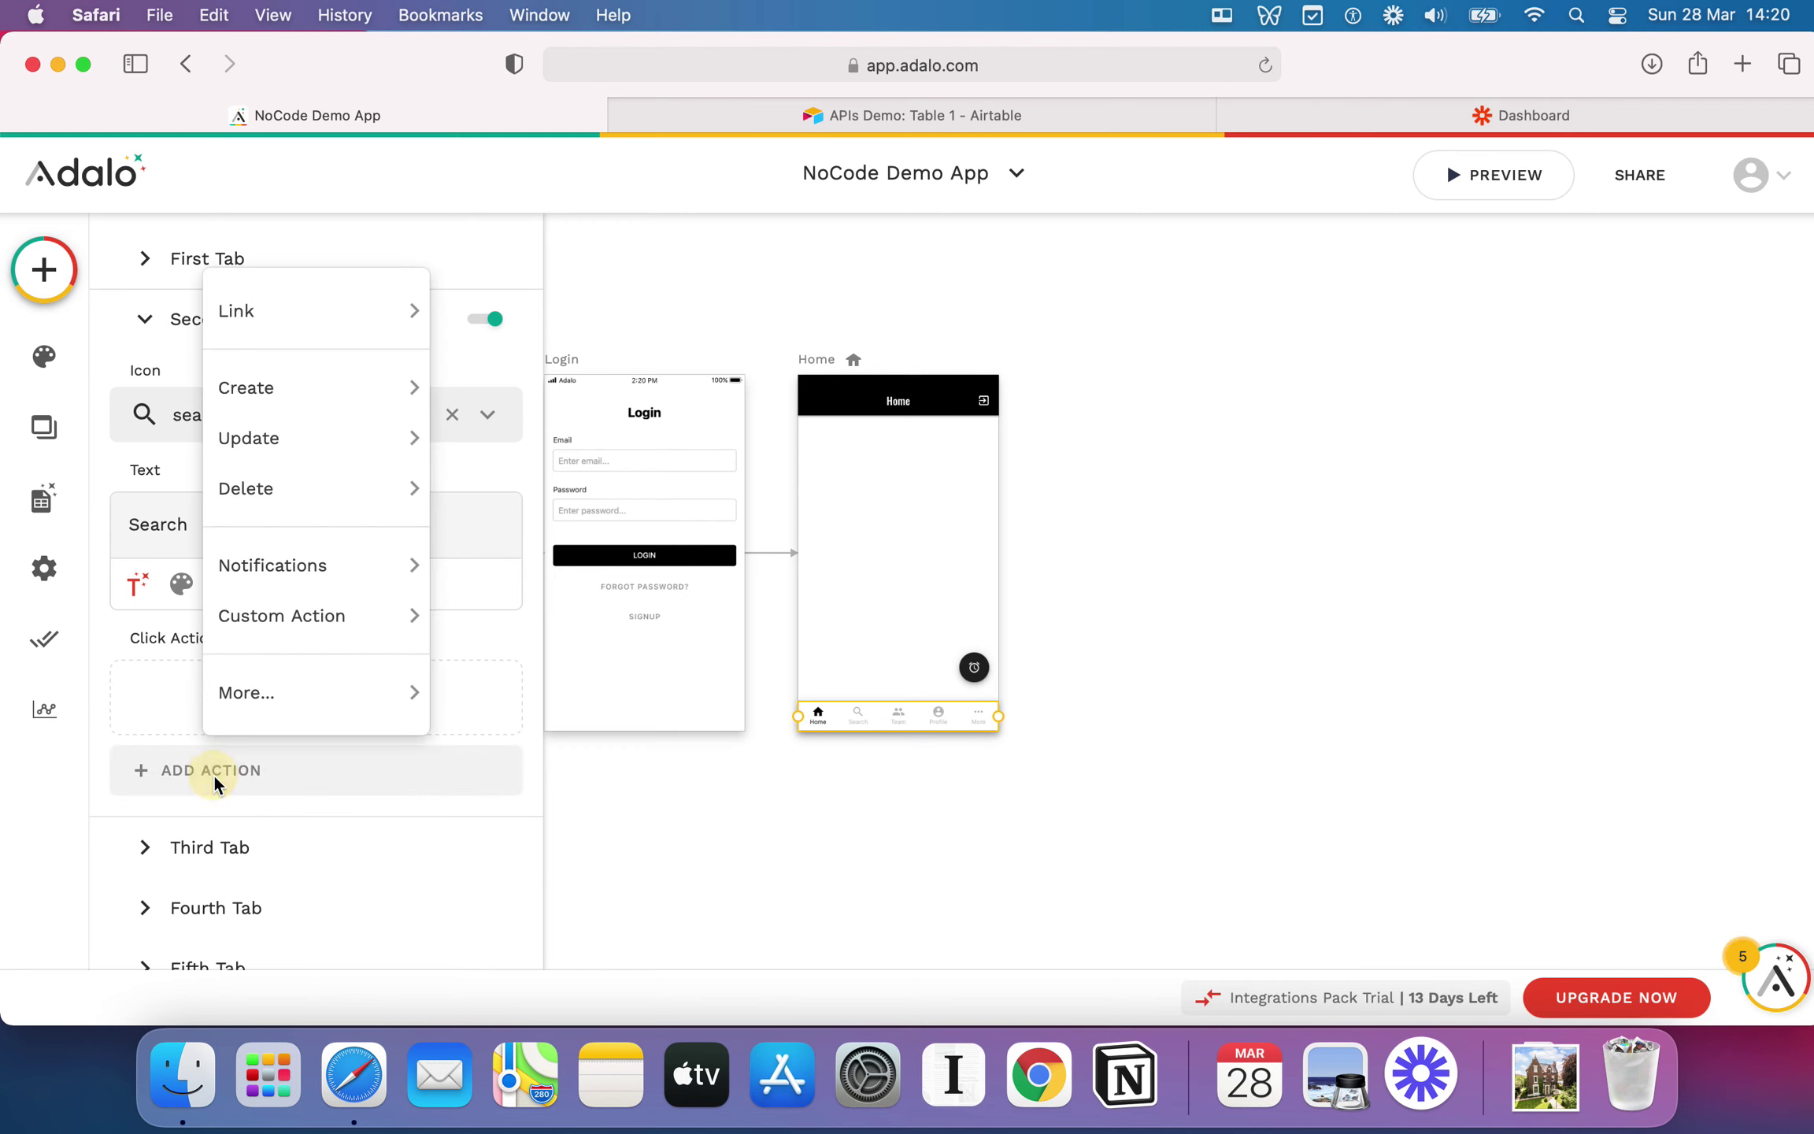
{"action": "mouse_move", "coordinate": [365, 324]}
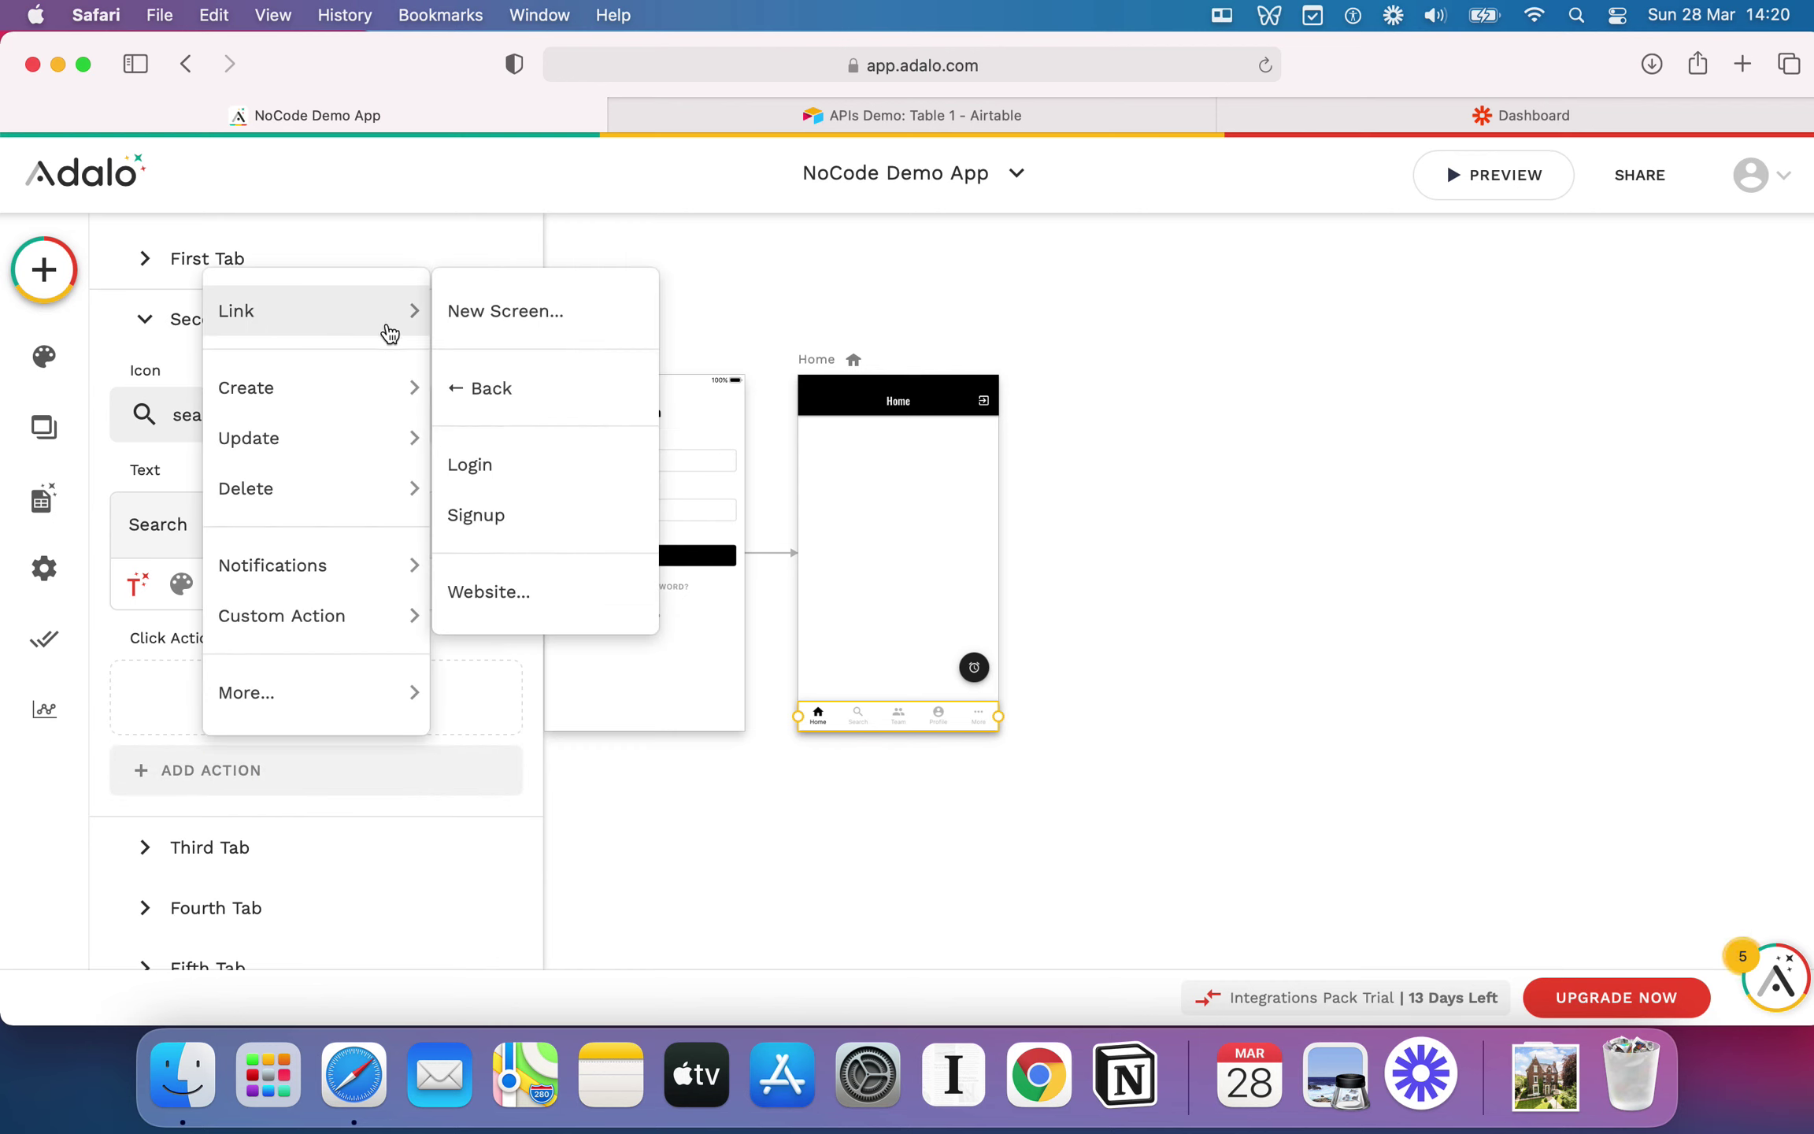
{"action": "left_click", "coordinate": [524, 336]}
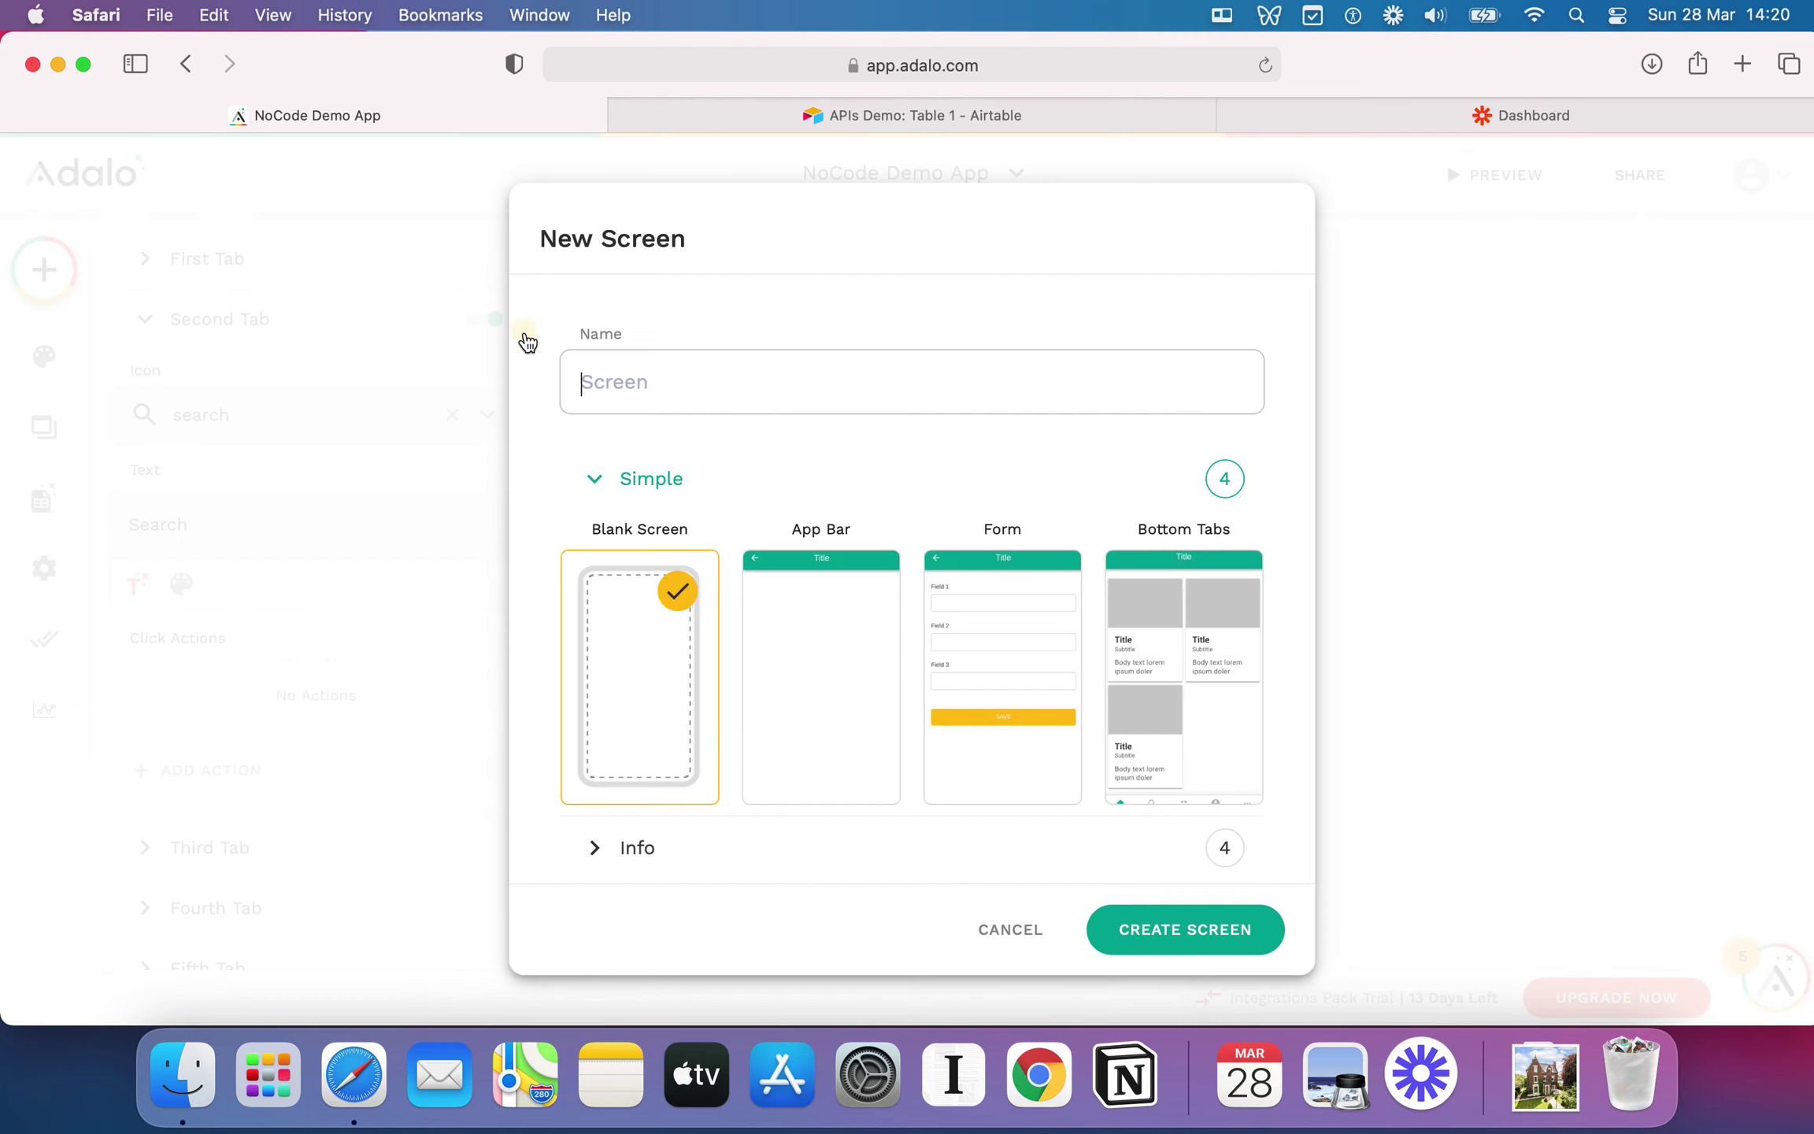
{"action": "type", "text": "Search"}
{"action": "scroll", "coordinate": [1021, 628], "scroll_direction": "down", "scroll_amount": 2}
{"action": "scroll", "coordinate": [1021, 628], "scroll_direction": "down", "scroll_amount": 2}
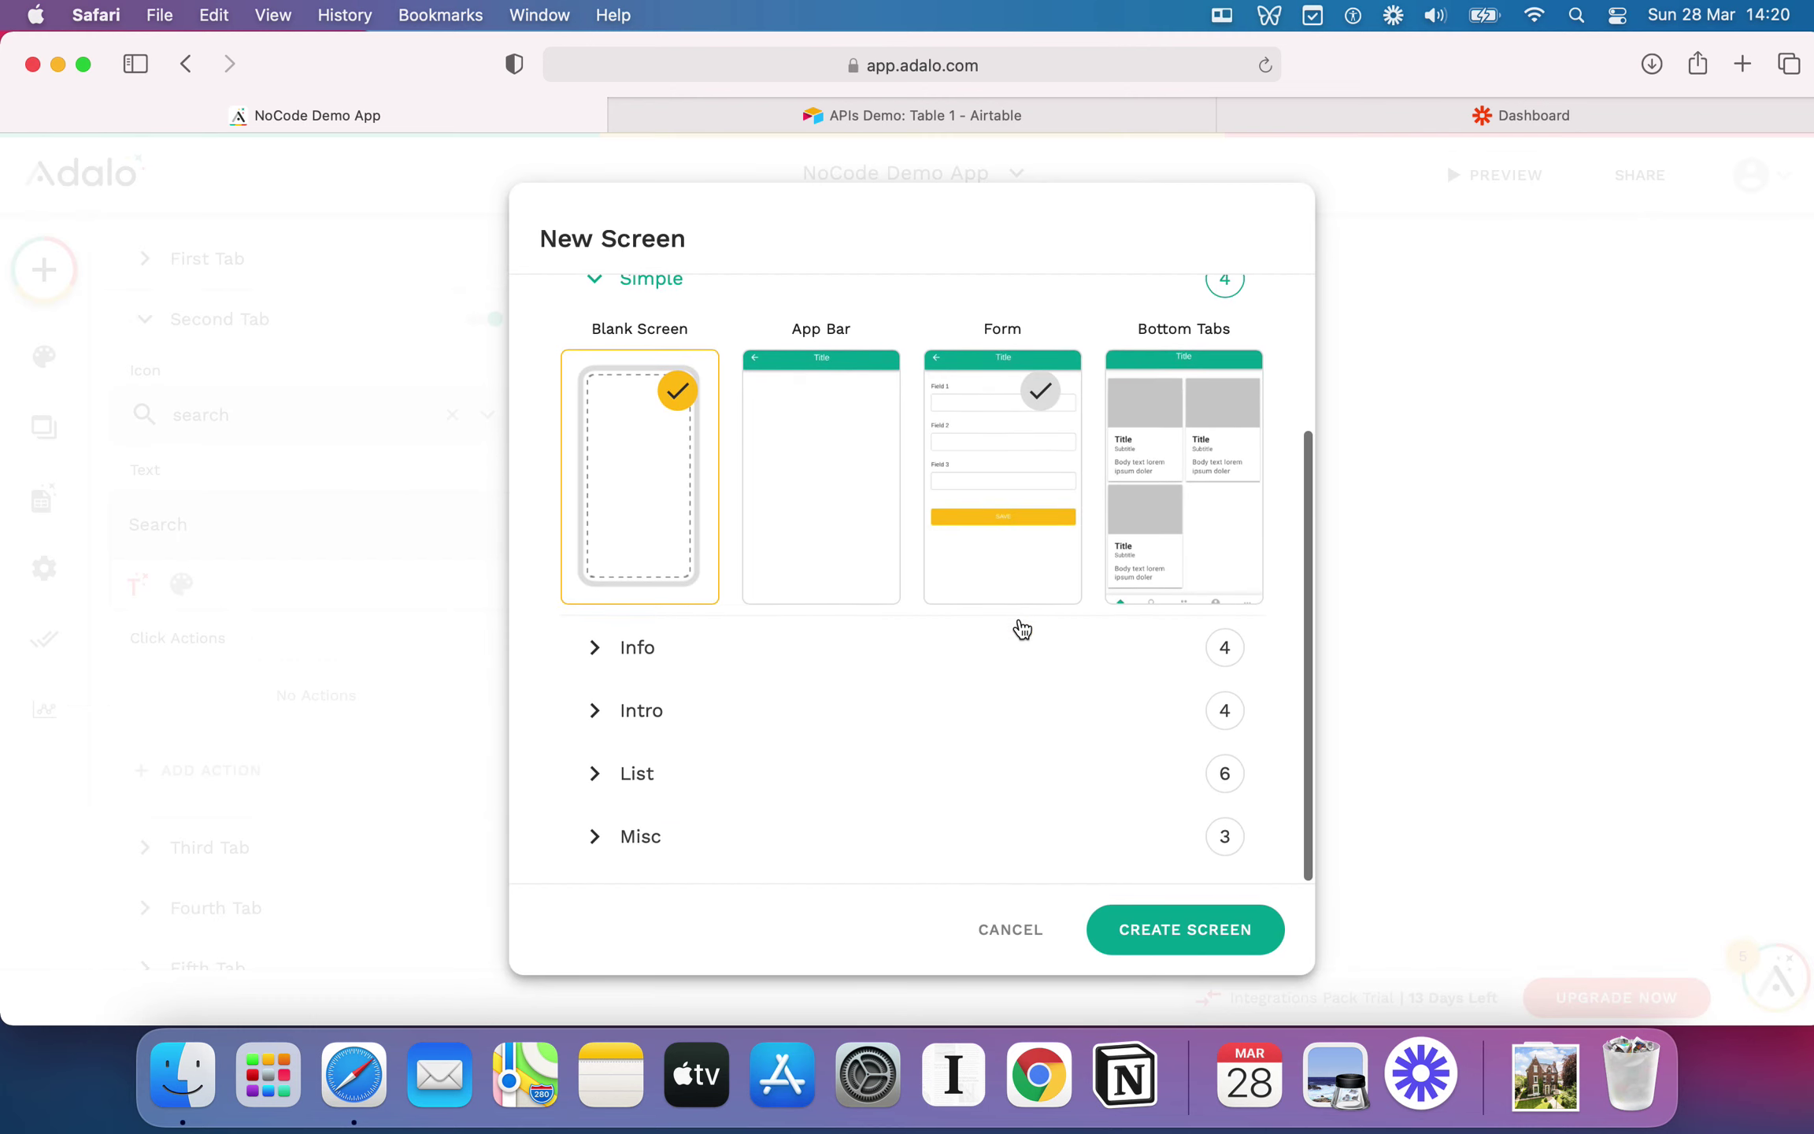
{"action": "left_click", "coordinate": [787, 847]}
{"action": "scroll", "coordinate": [872, 748], "scroll_direction": "down", "scroll_amount": 5}
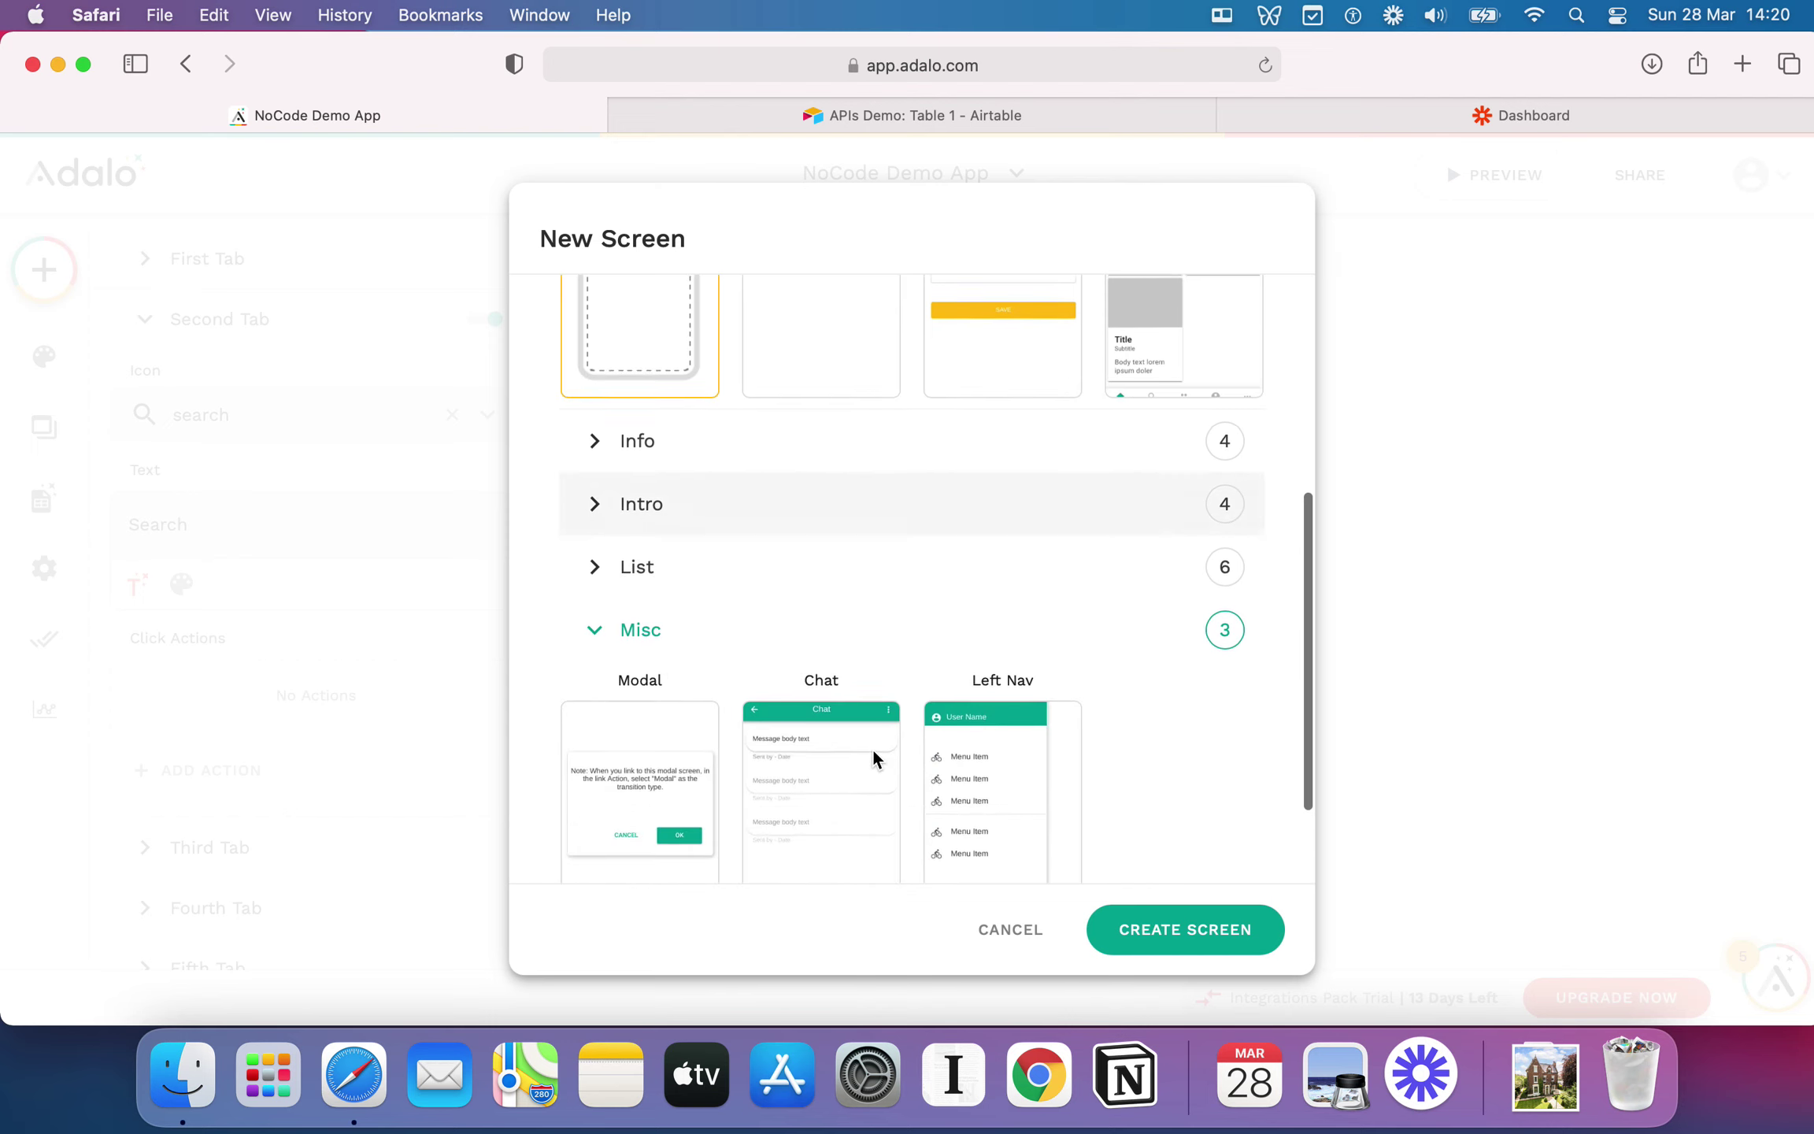
{"action": "scroll", "coordinate": [872, 748], "scroll_direction": "up", "scroll_amount": 5}
{"action": "scroll", "coordinate": [874, 759], "scroll_direction": "up", "scroll_amount": 2}
{"action": "left_click", "coordinate": [852, 521]}
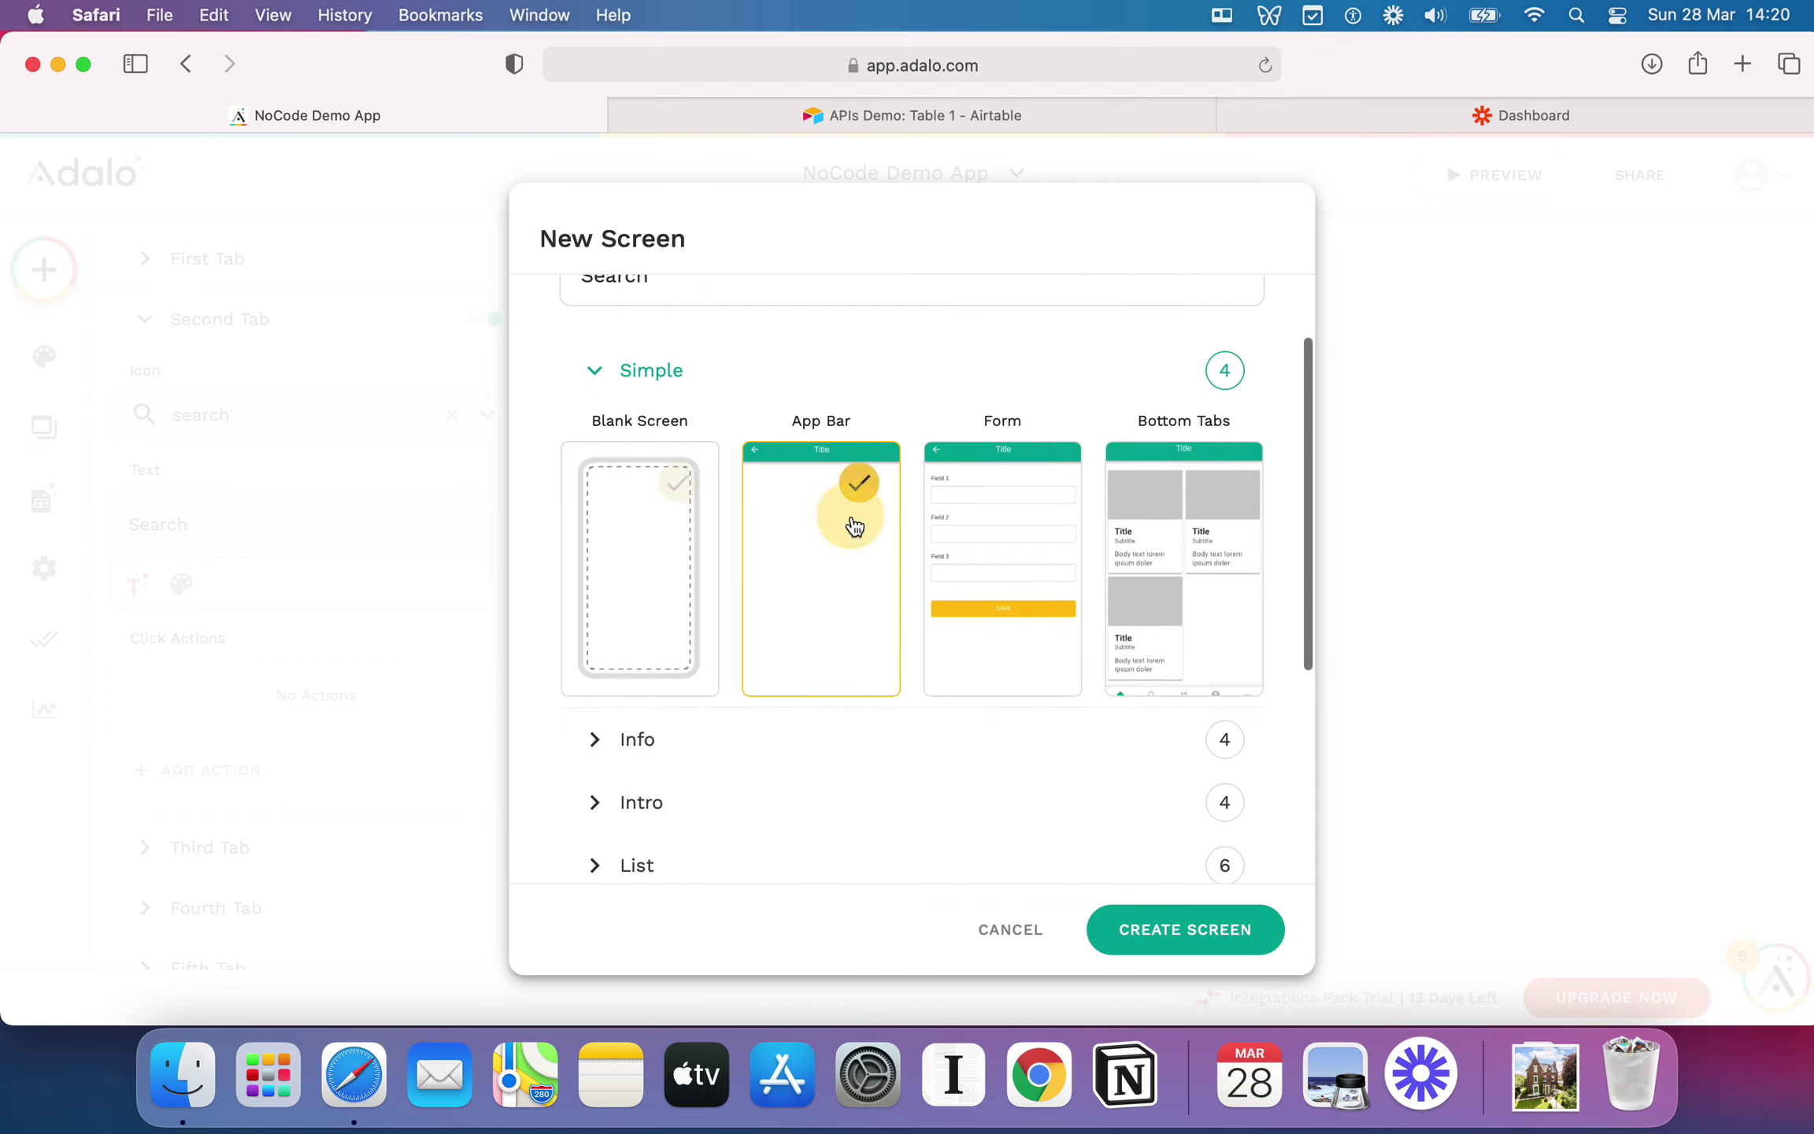
{"action": "left_click", "coordinate": [1160, 937]}
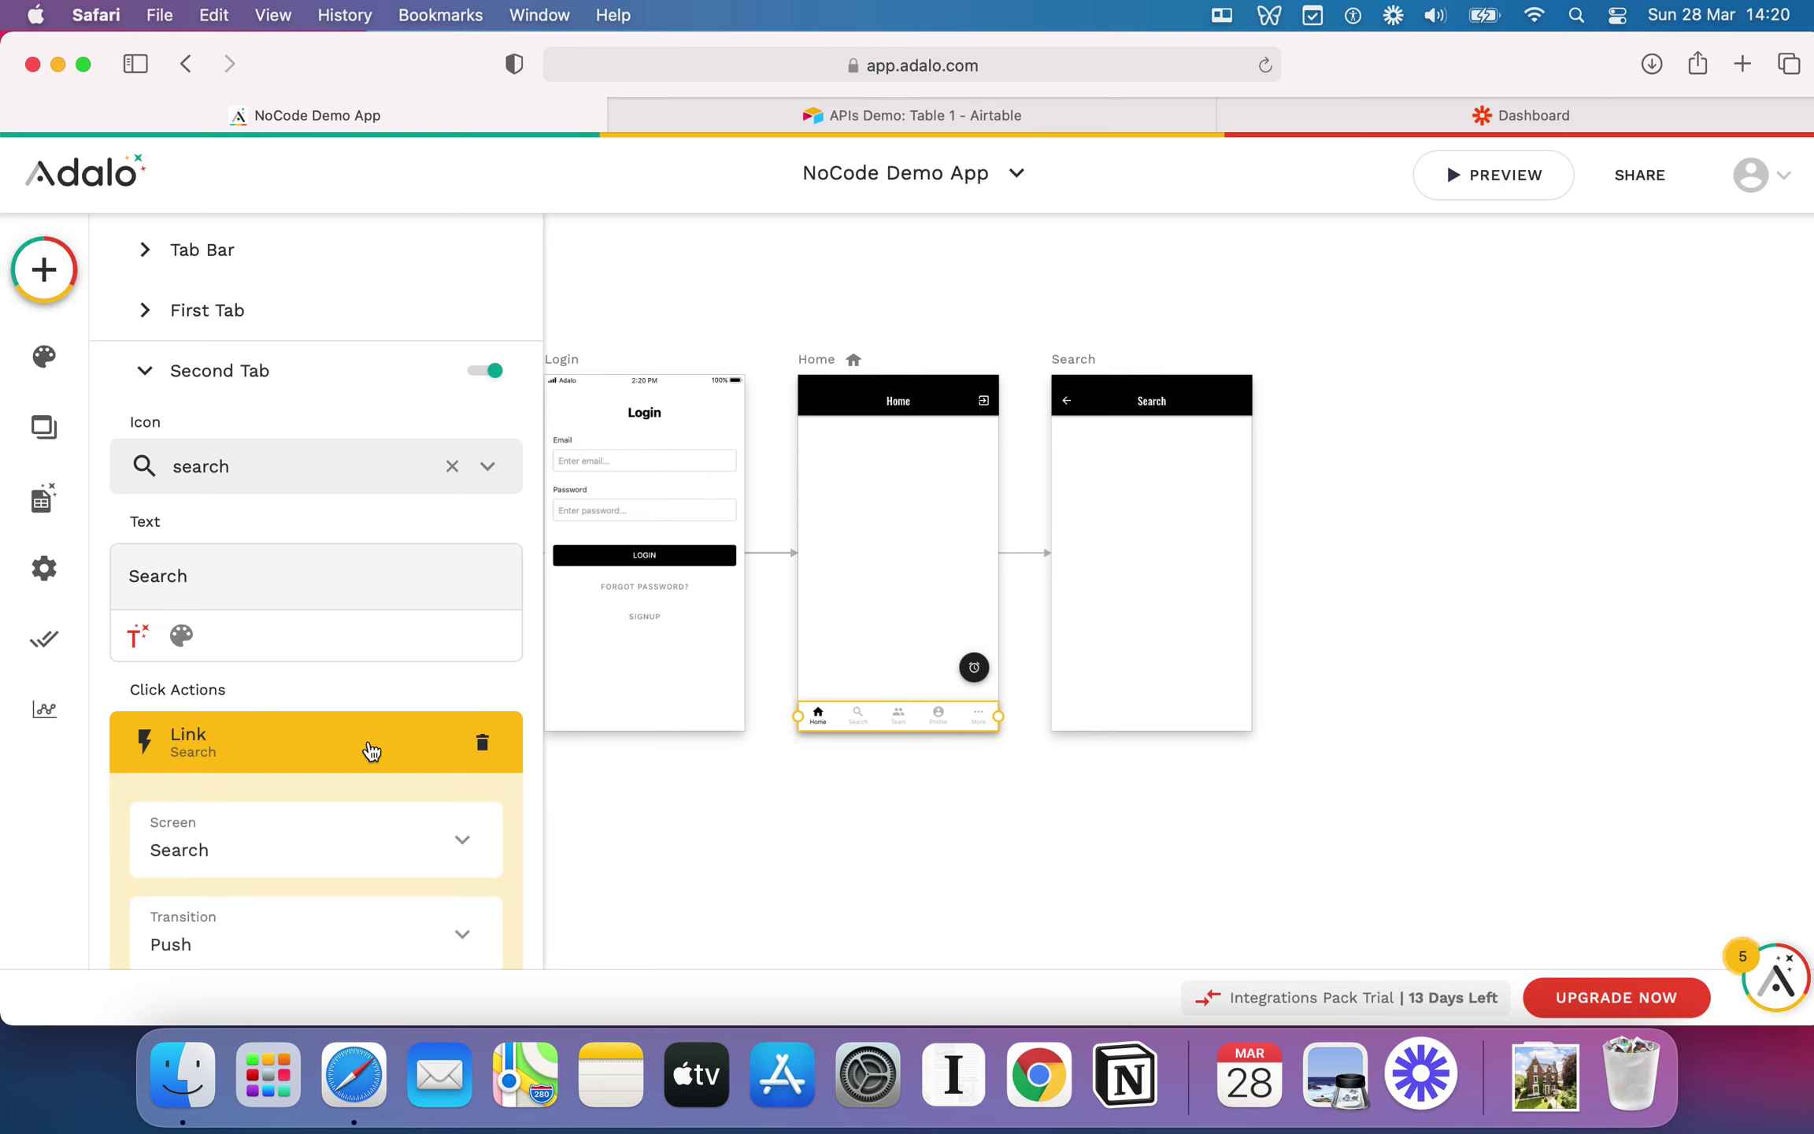
Step: Keep Push as the link's transition in the advanced options and finish the action
{"action": "scroll", "coordinate": [371, 751], "scroll_direction": "down", "scroll_amount": 3}
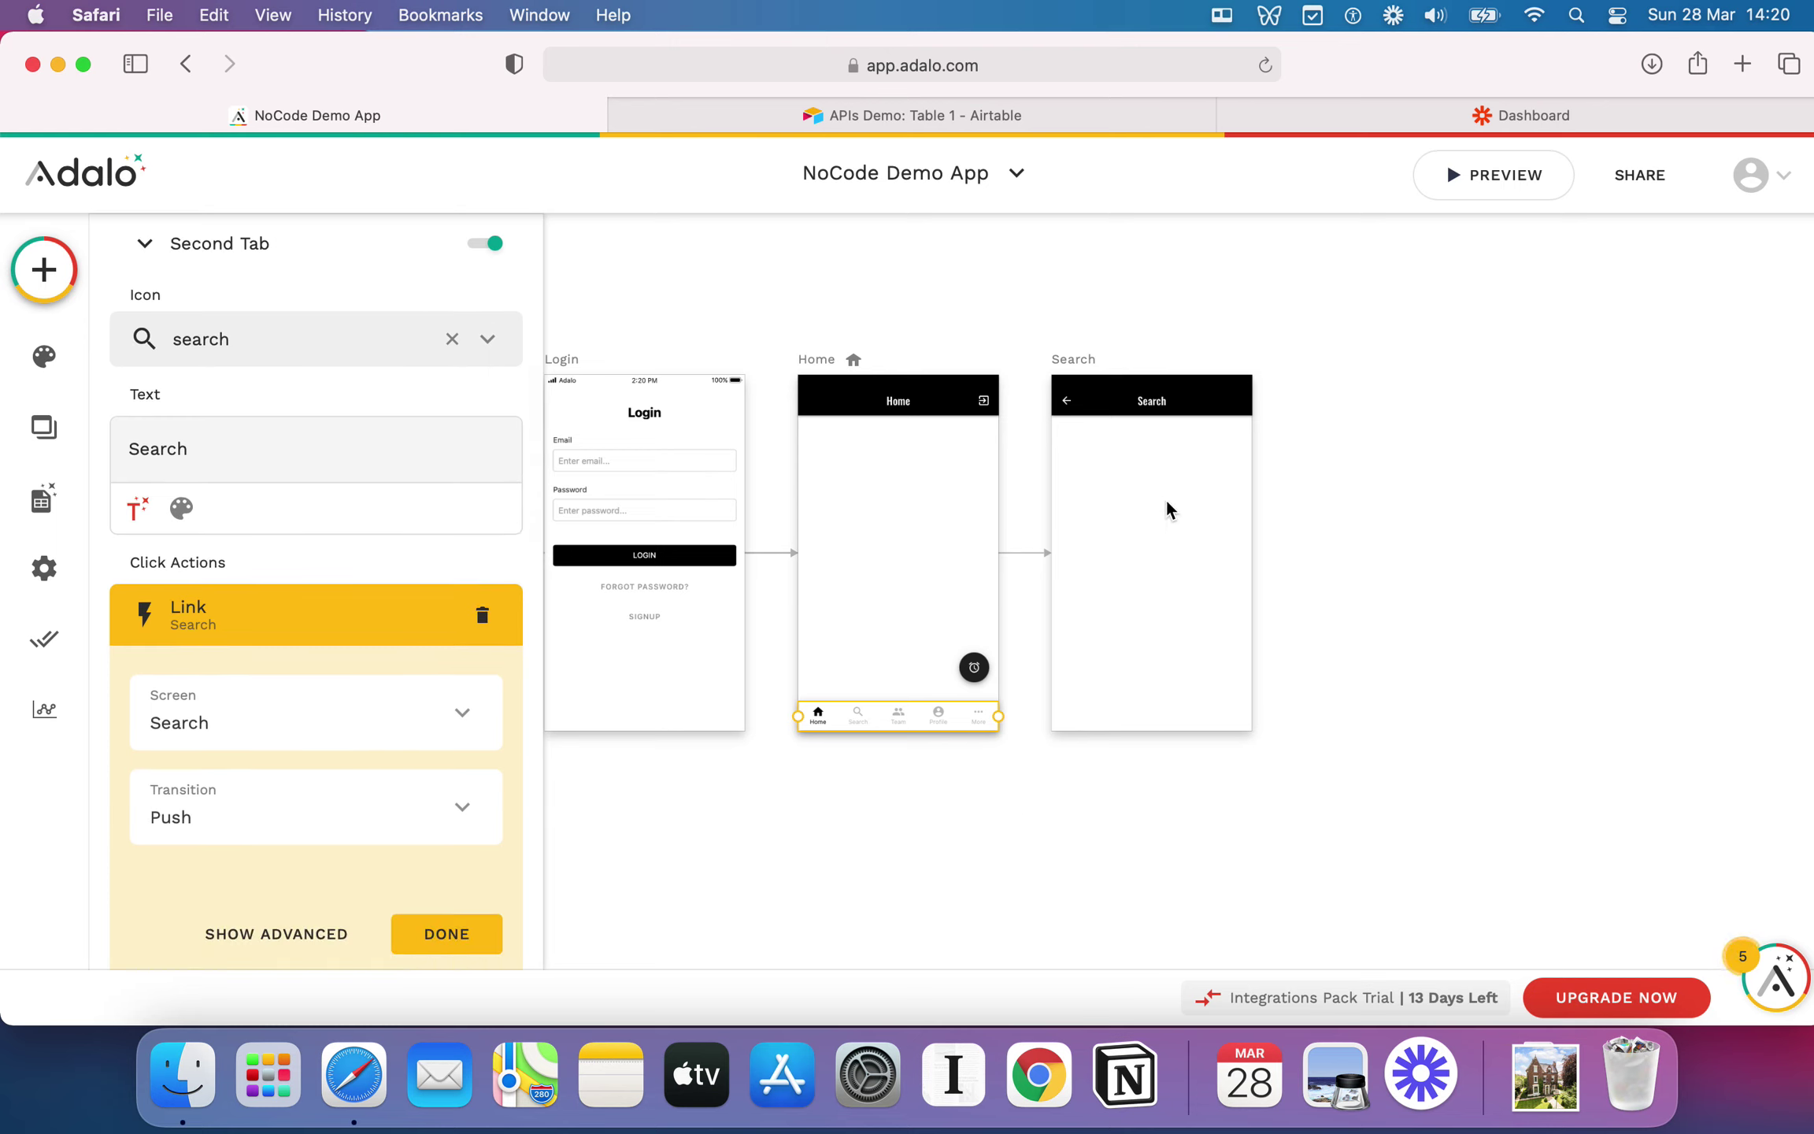
{"action": "left_click", "coordinate": [306, 935]}
{"action": "scroll", "coordinate": [417, 688], "scroll_direction": "down", "scroll_amount": 3}
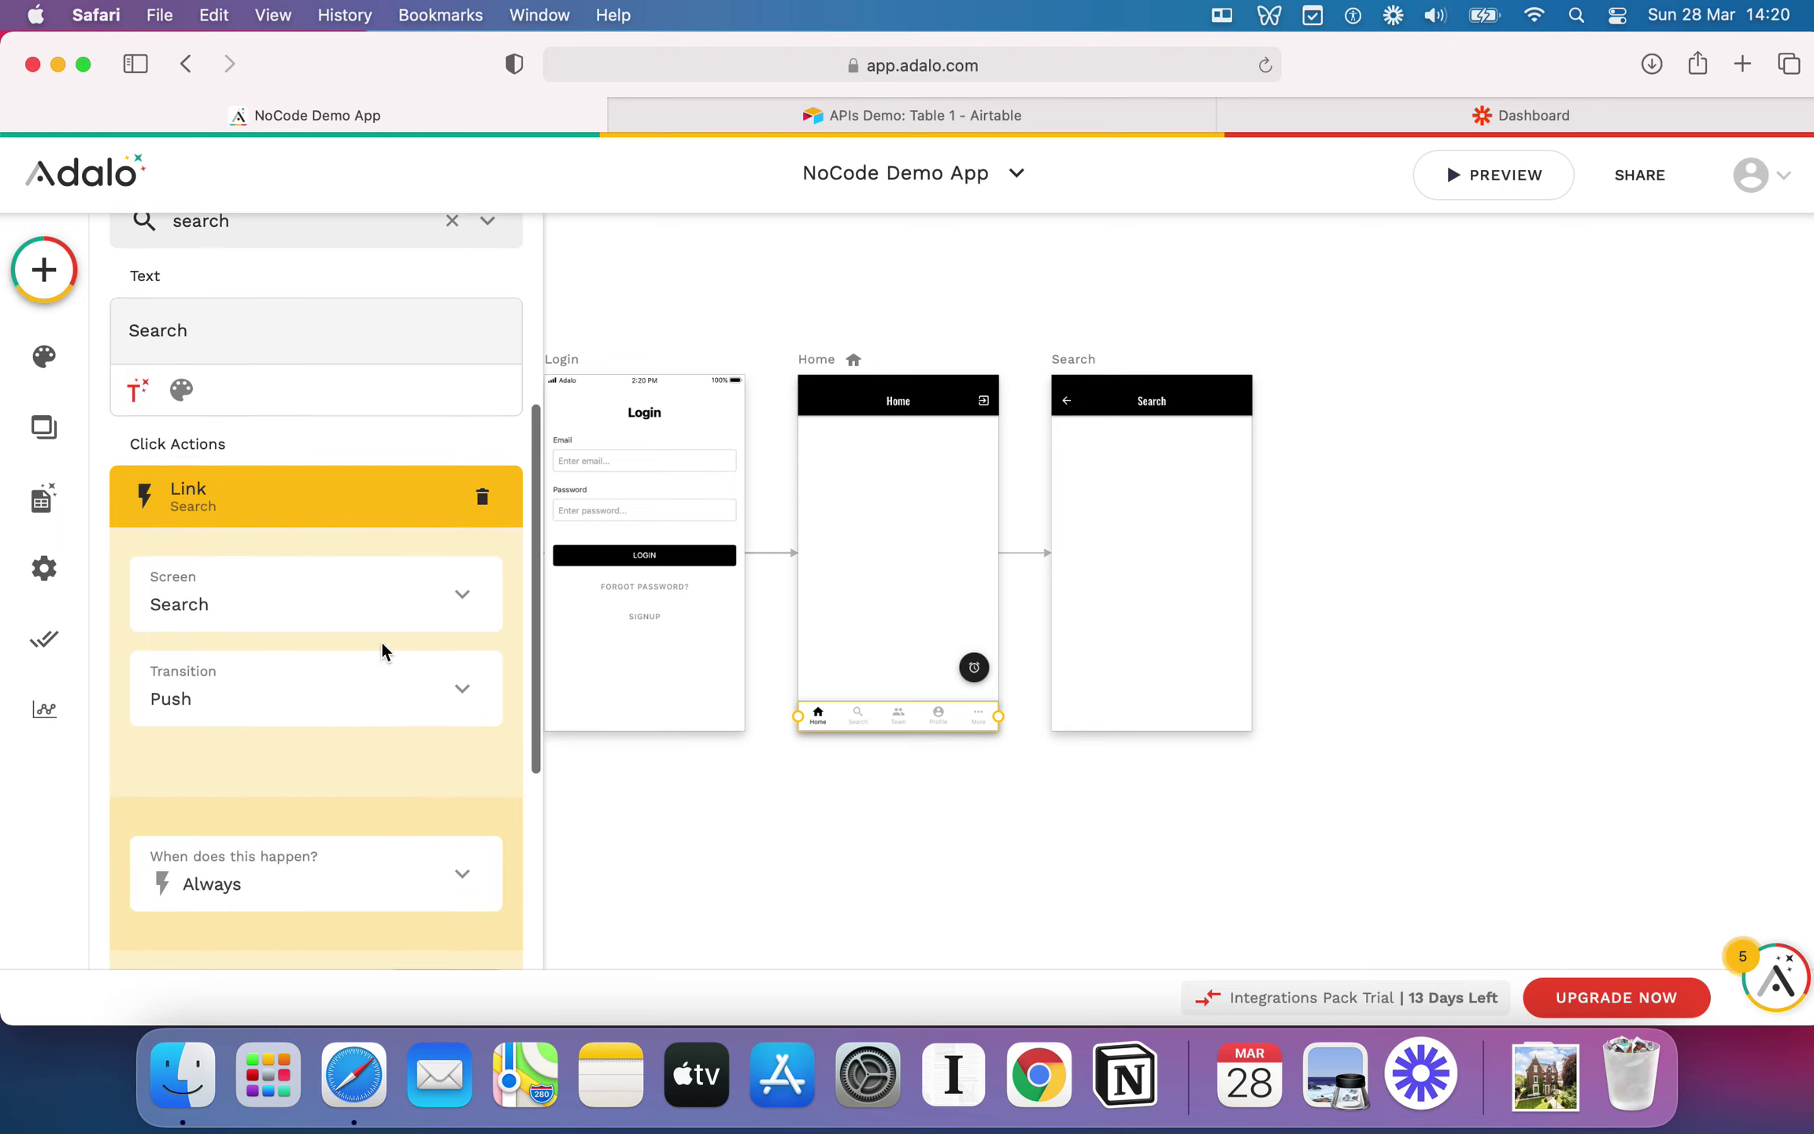
{"action": "left_click", "coordinate": [325, 683]}
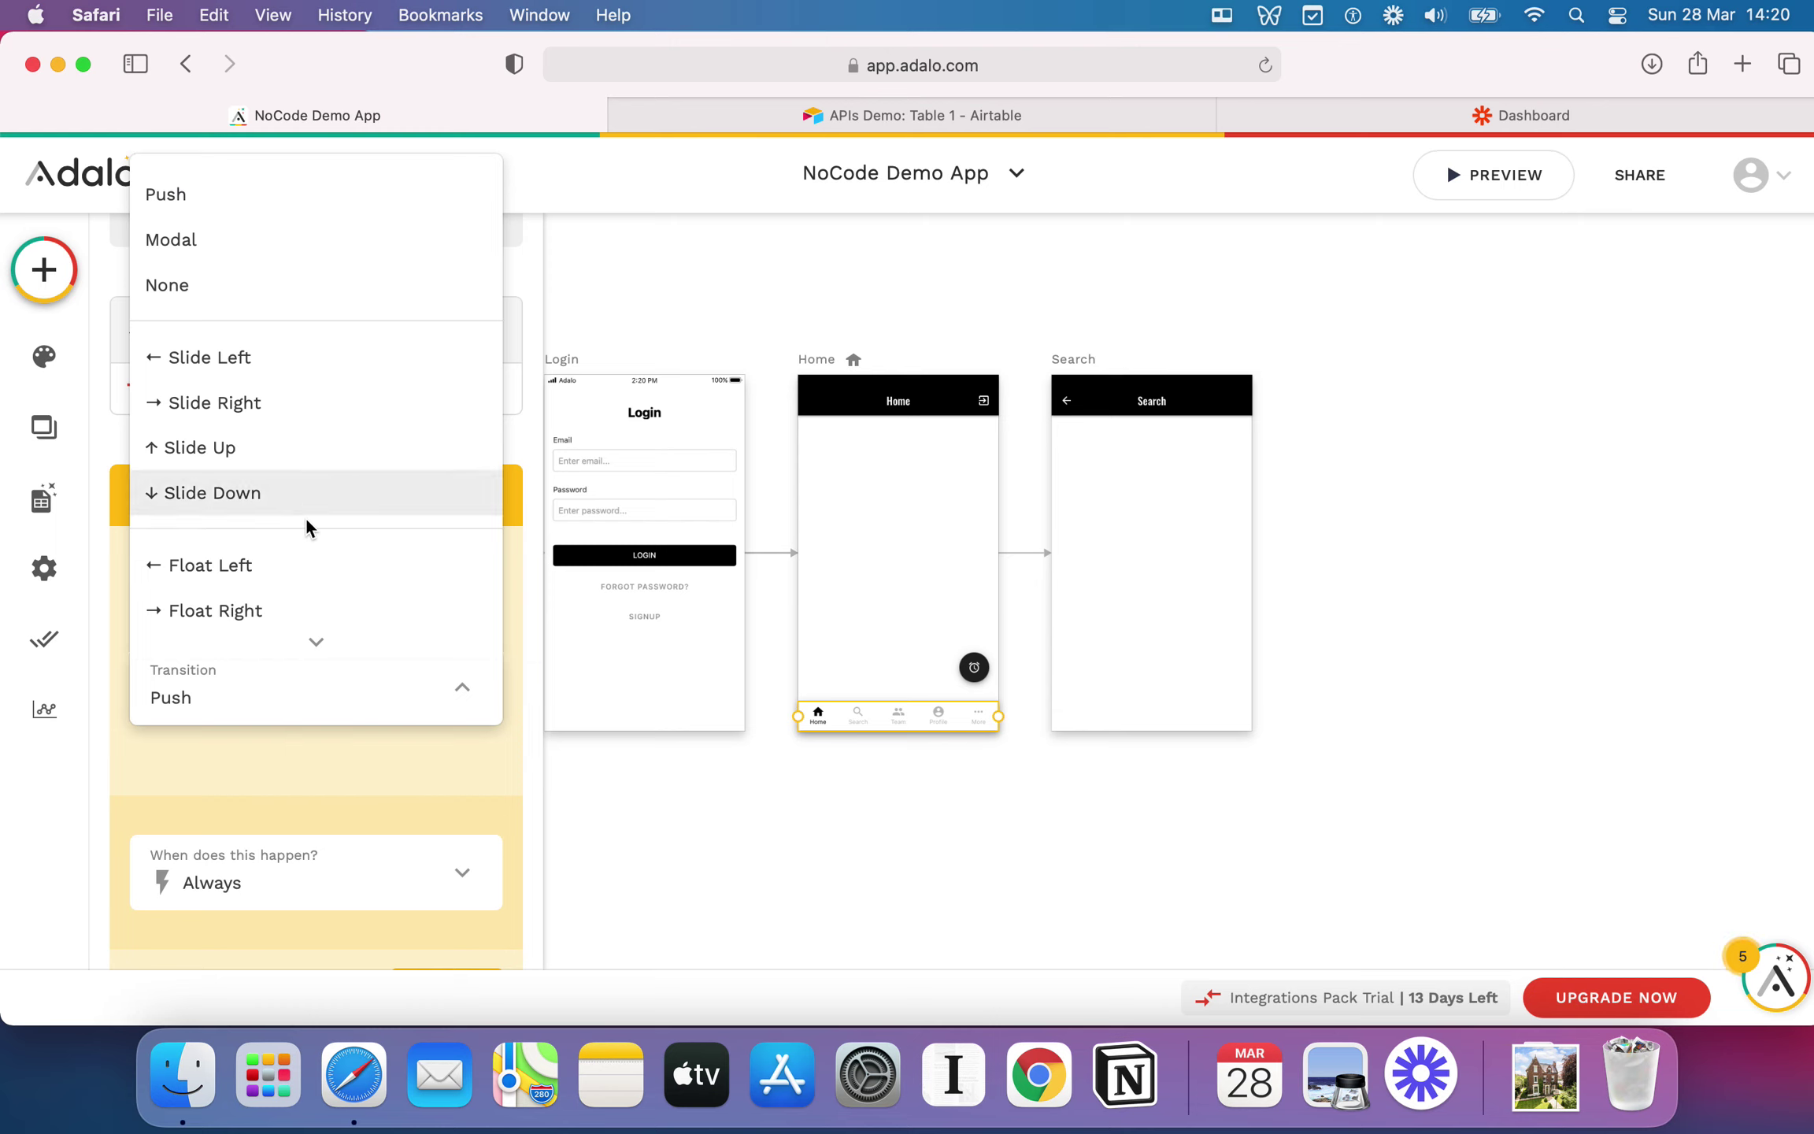
{"action": "left_click", "coordinate": [414, 785]}
{"action": "scroll", "coordinate": [480, 790], "scroll_direction": "down", "scroll_amount": 3}
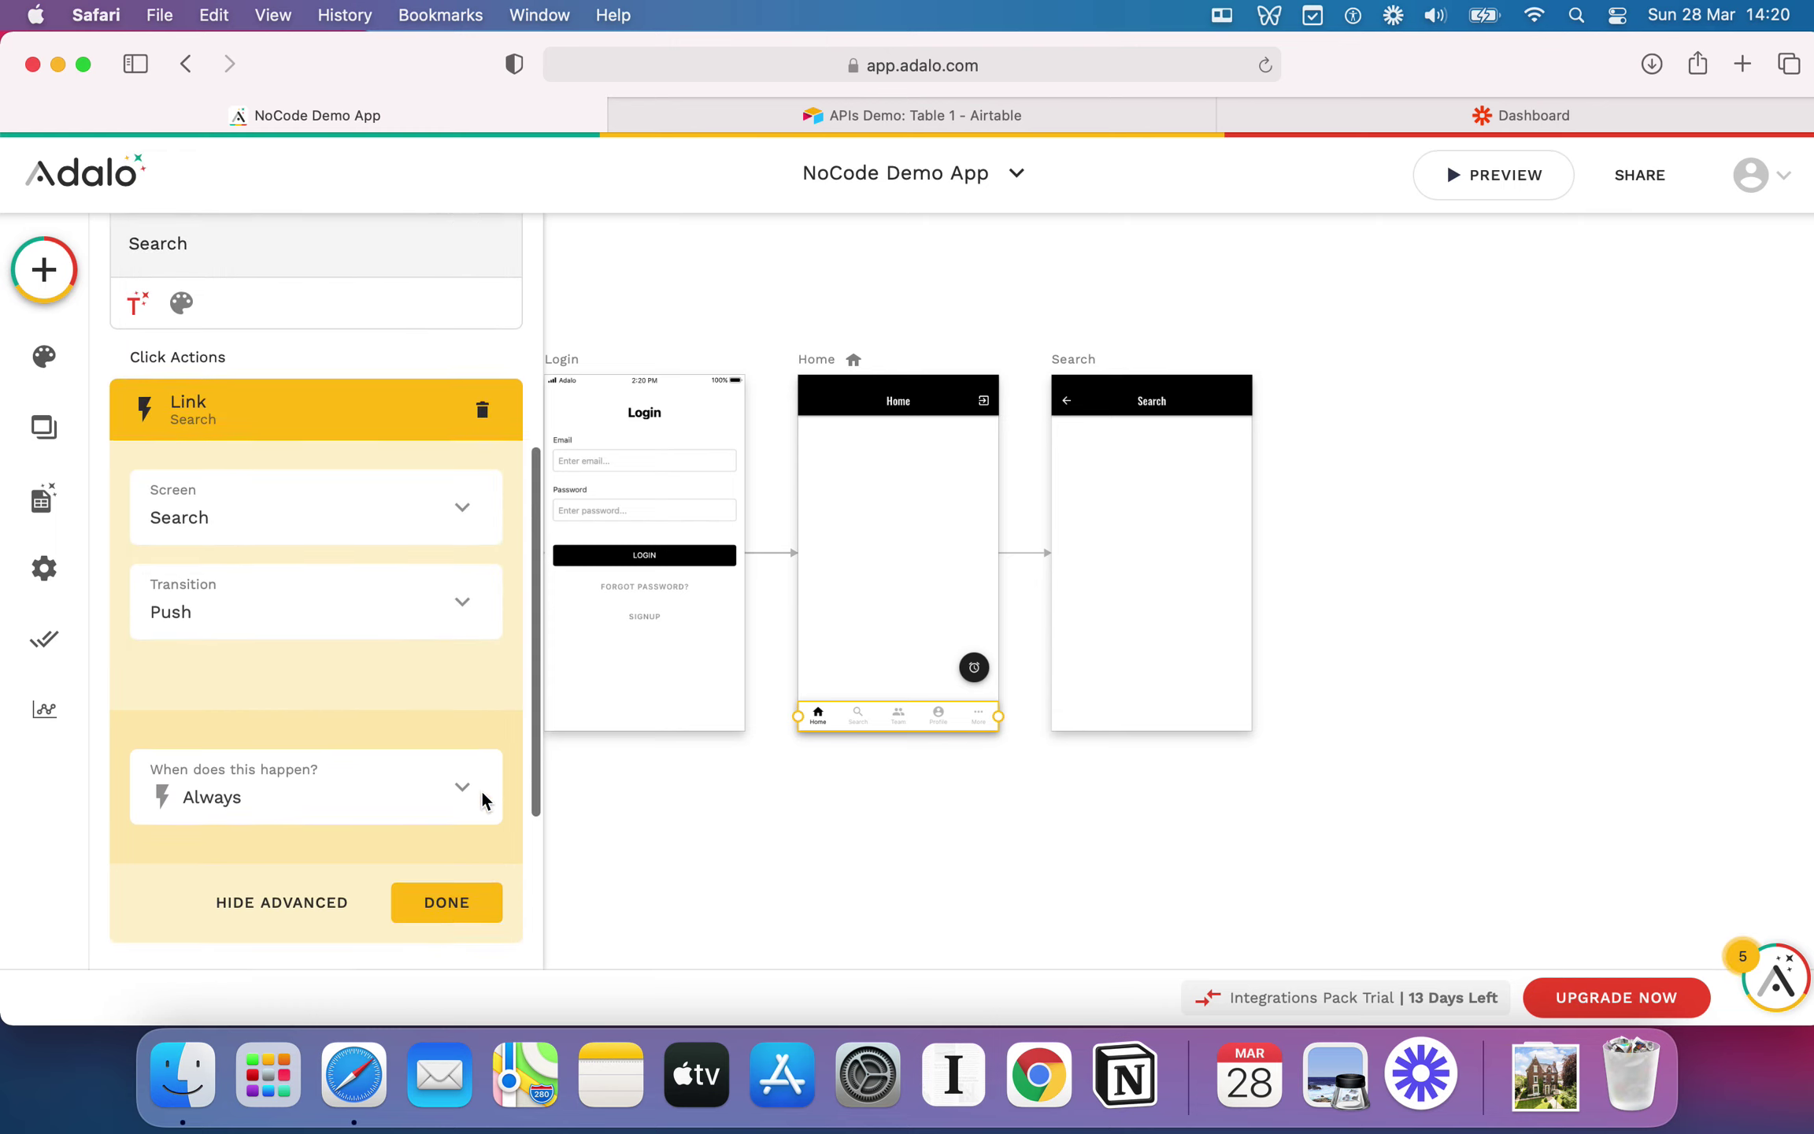
{"action": "left_click", "coordinate": [447, 831]}
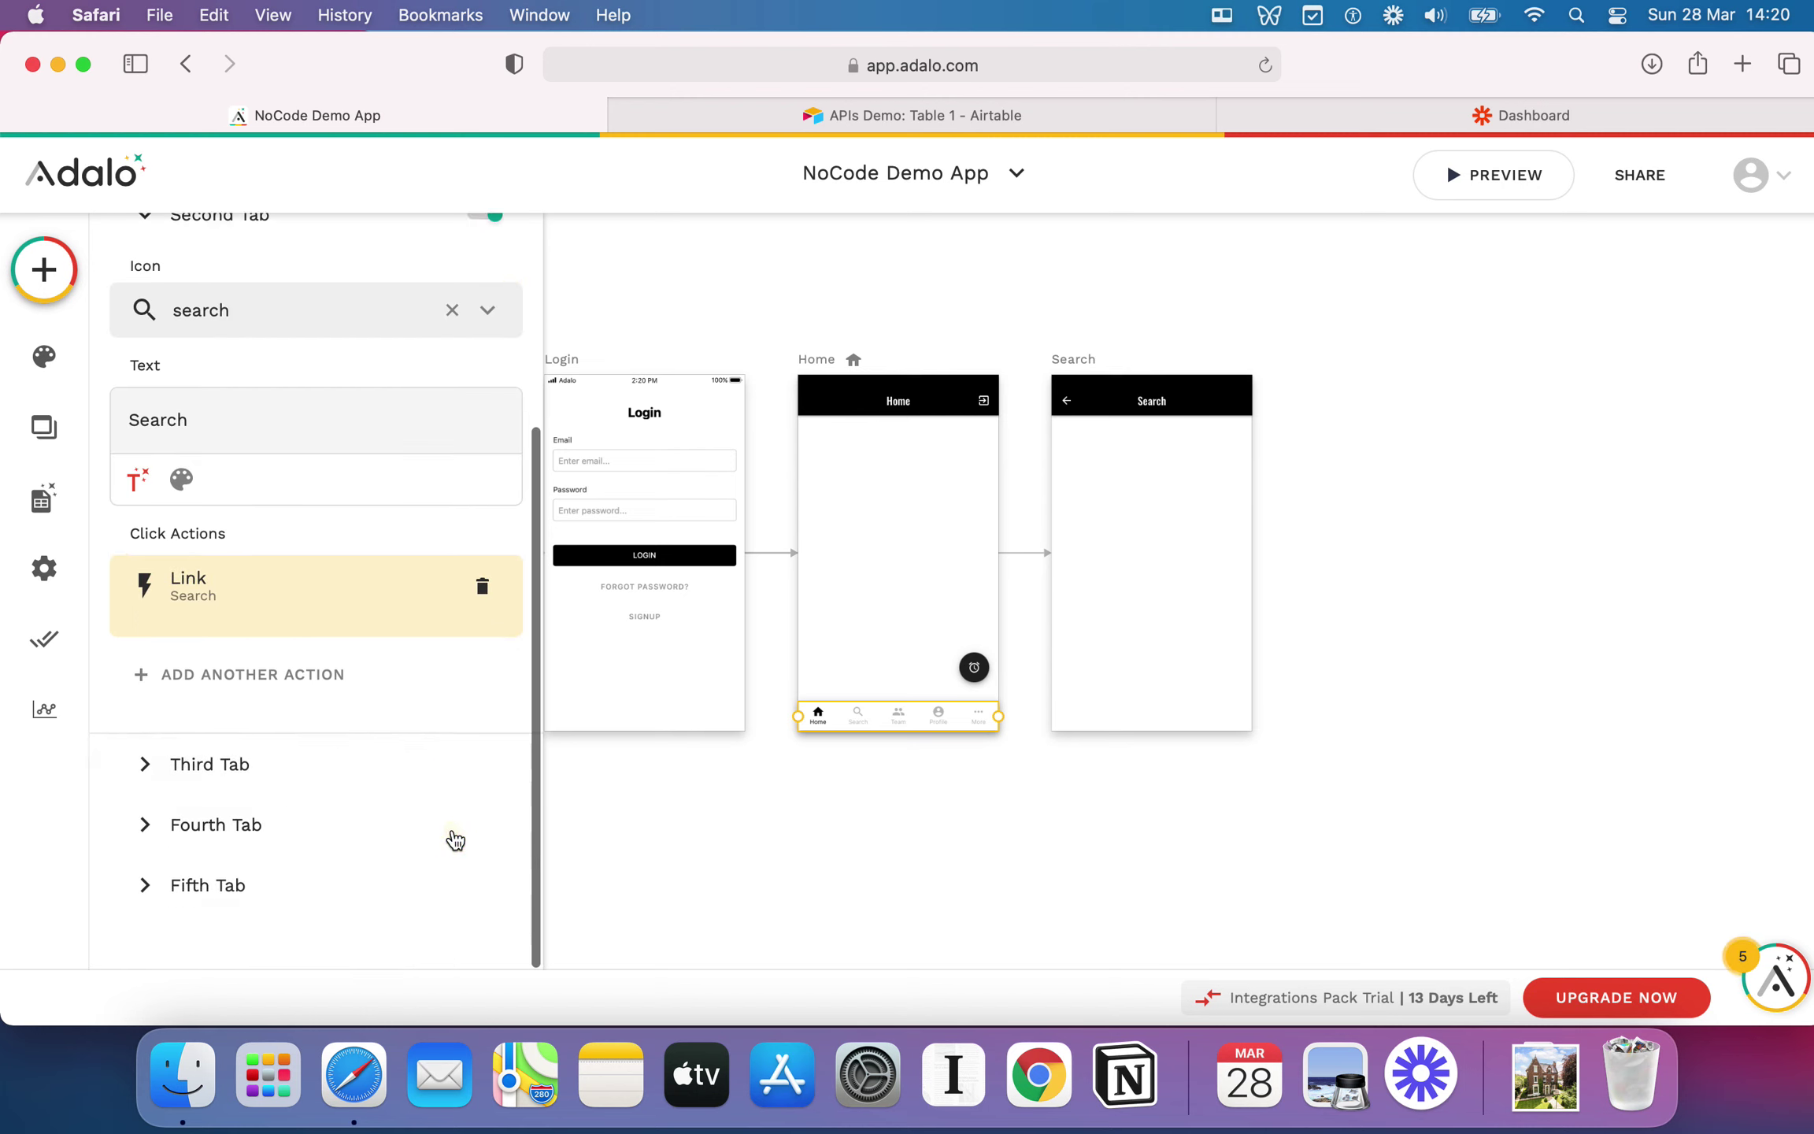
Step: Add a text element to the Search screen reading 'Welcome to the Search page'
{"action": "scroll", "coordinate": [393, 662], "scroll_direction": "up", "scroll_amount": 2}
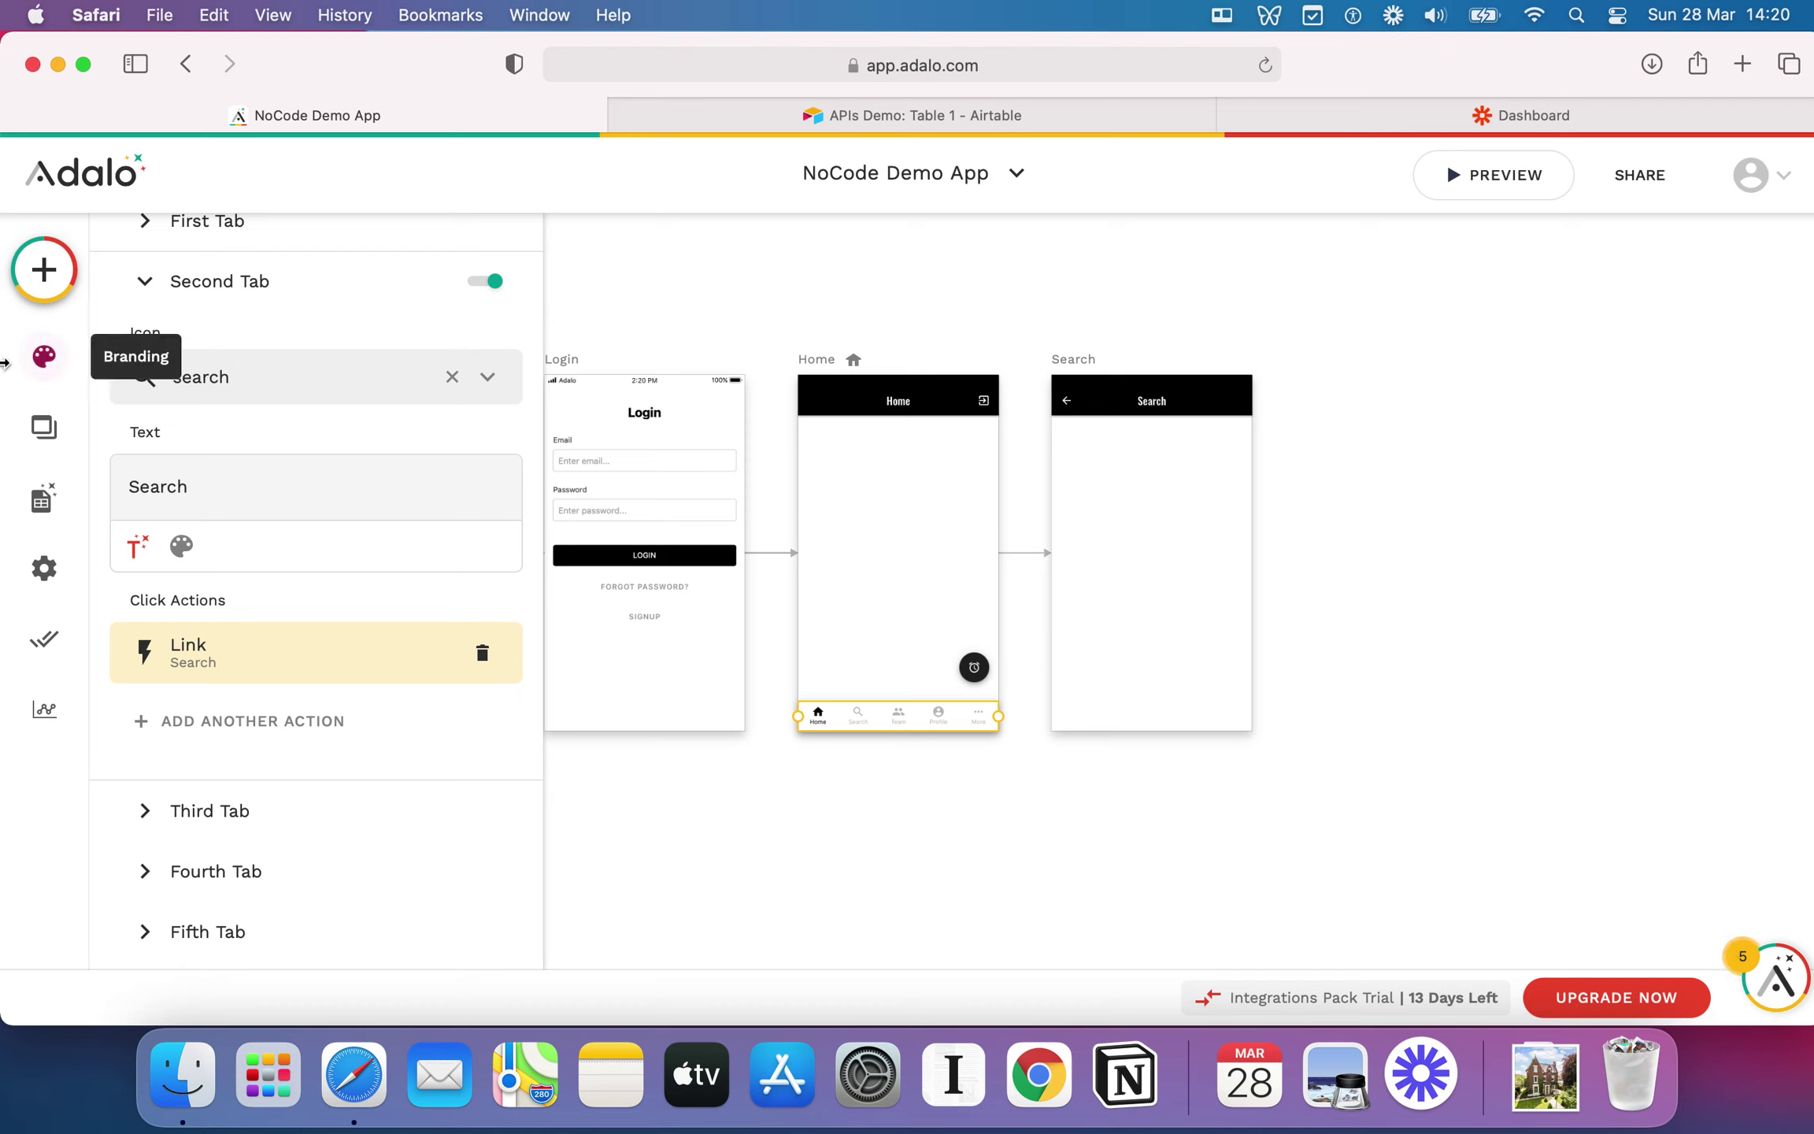
{"action": "left_click", "coordinate": [44, 270]}
{"action": "left_click_drag", "start_coordinate": [236, 544], "coordinate": [1114, 523]}
{"action": "double_click", "coordinate": [1114, 525]}
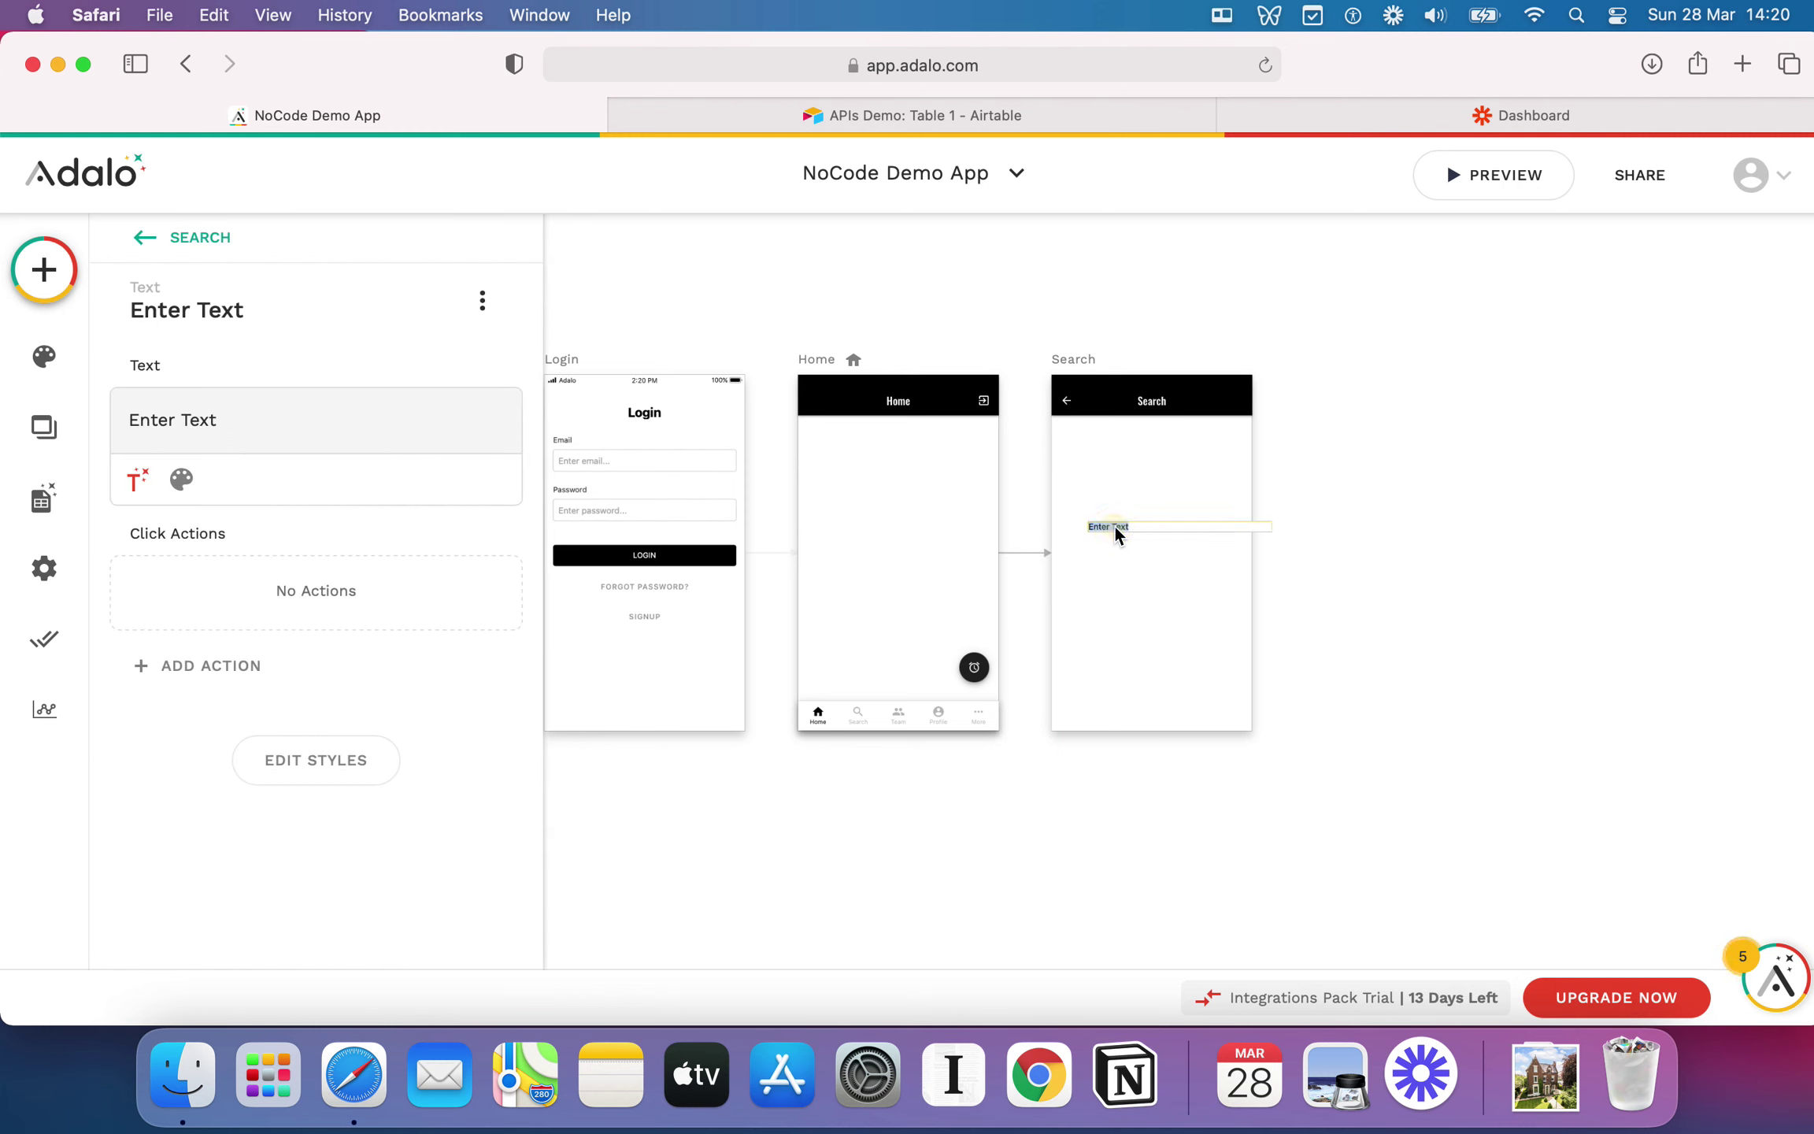
{"action": "type", "text": "We"}
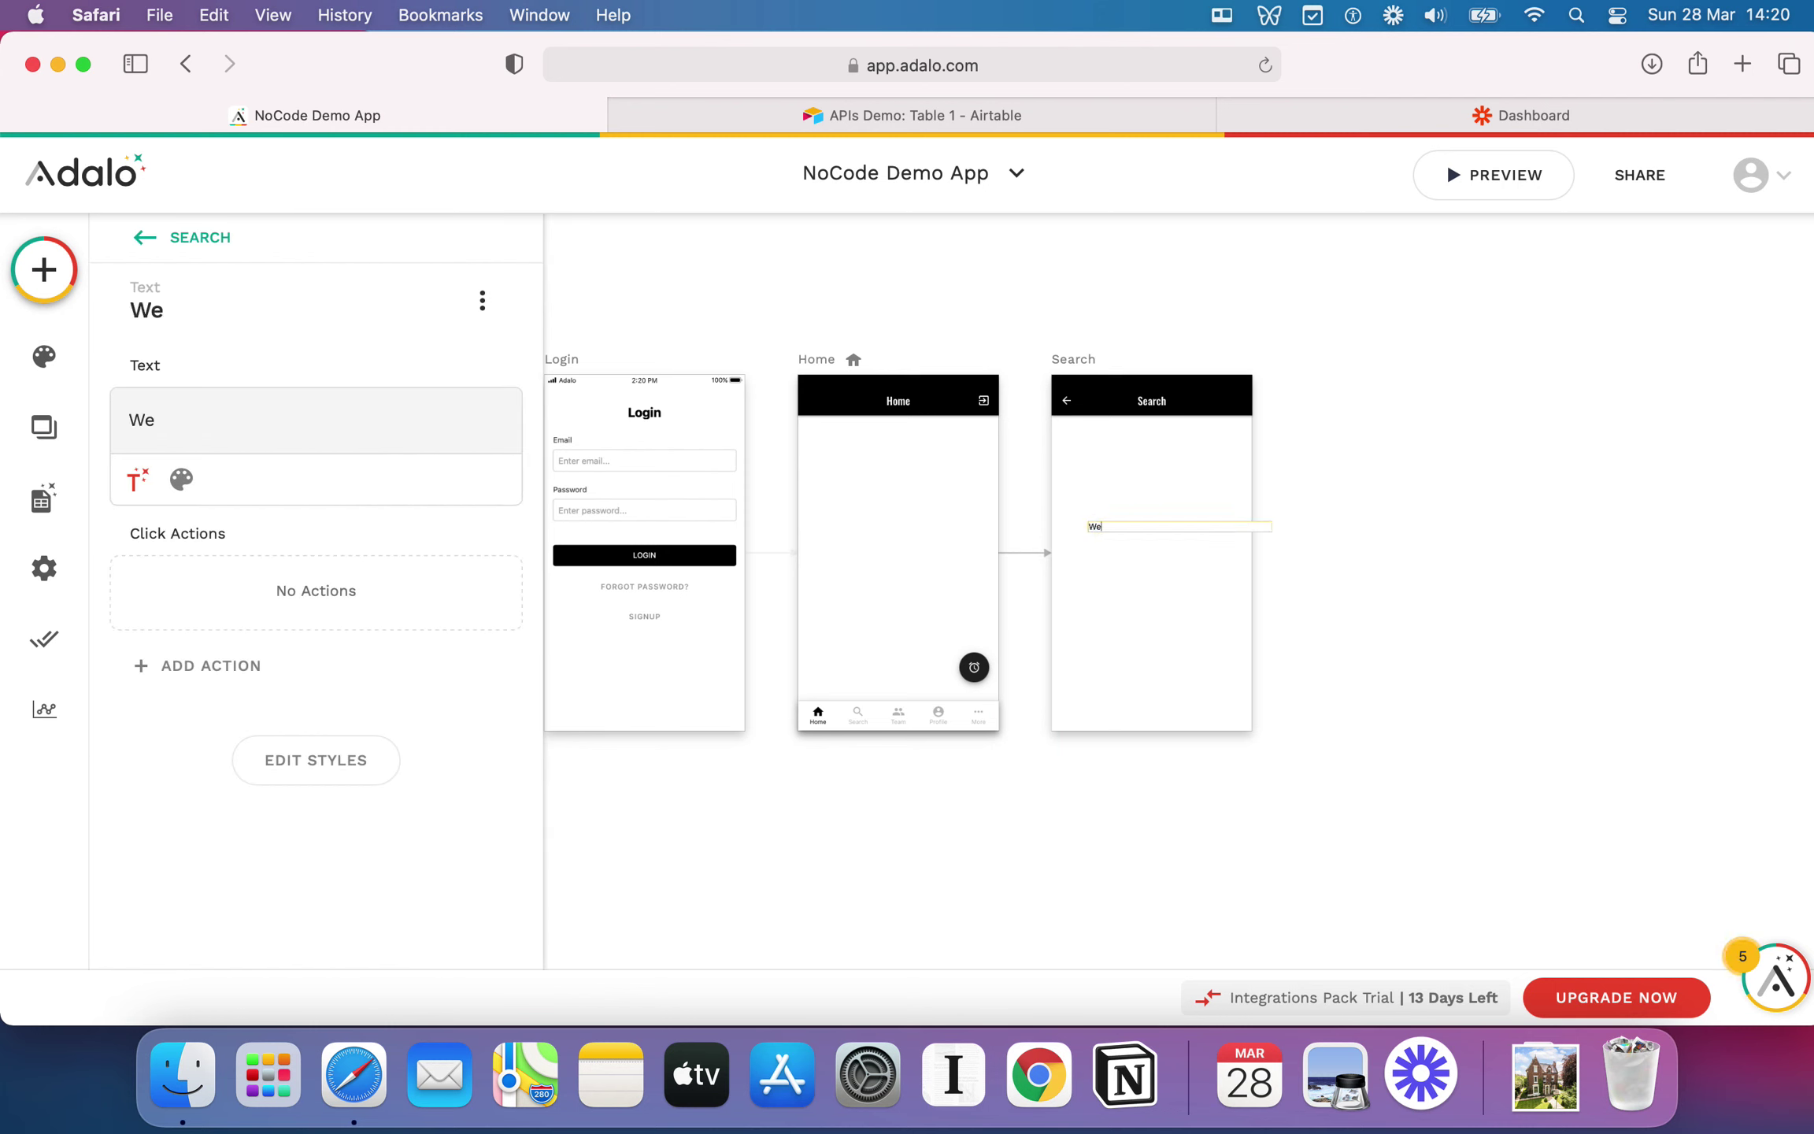
{"action": "type", "text": "lcome to the Search page"}
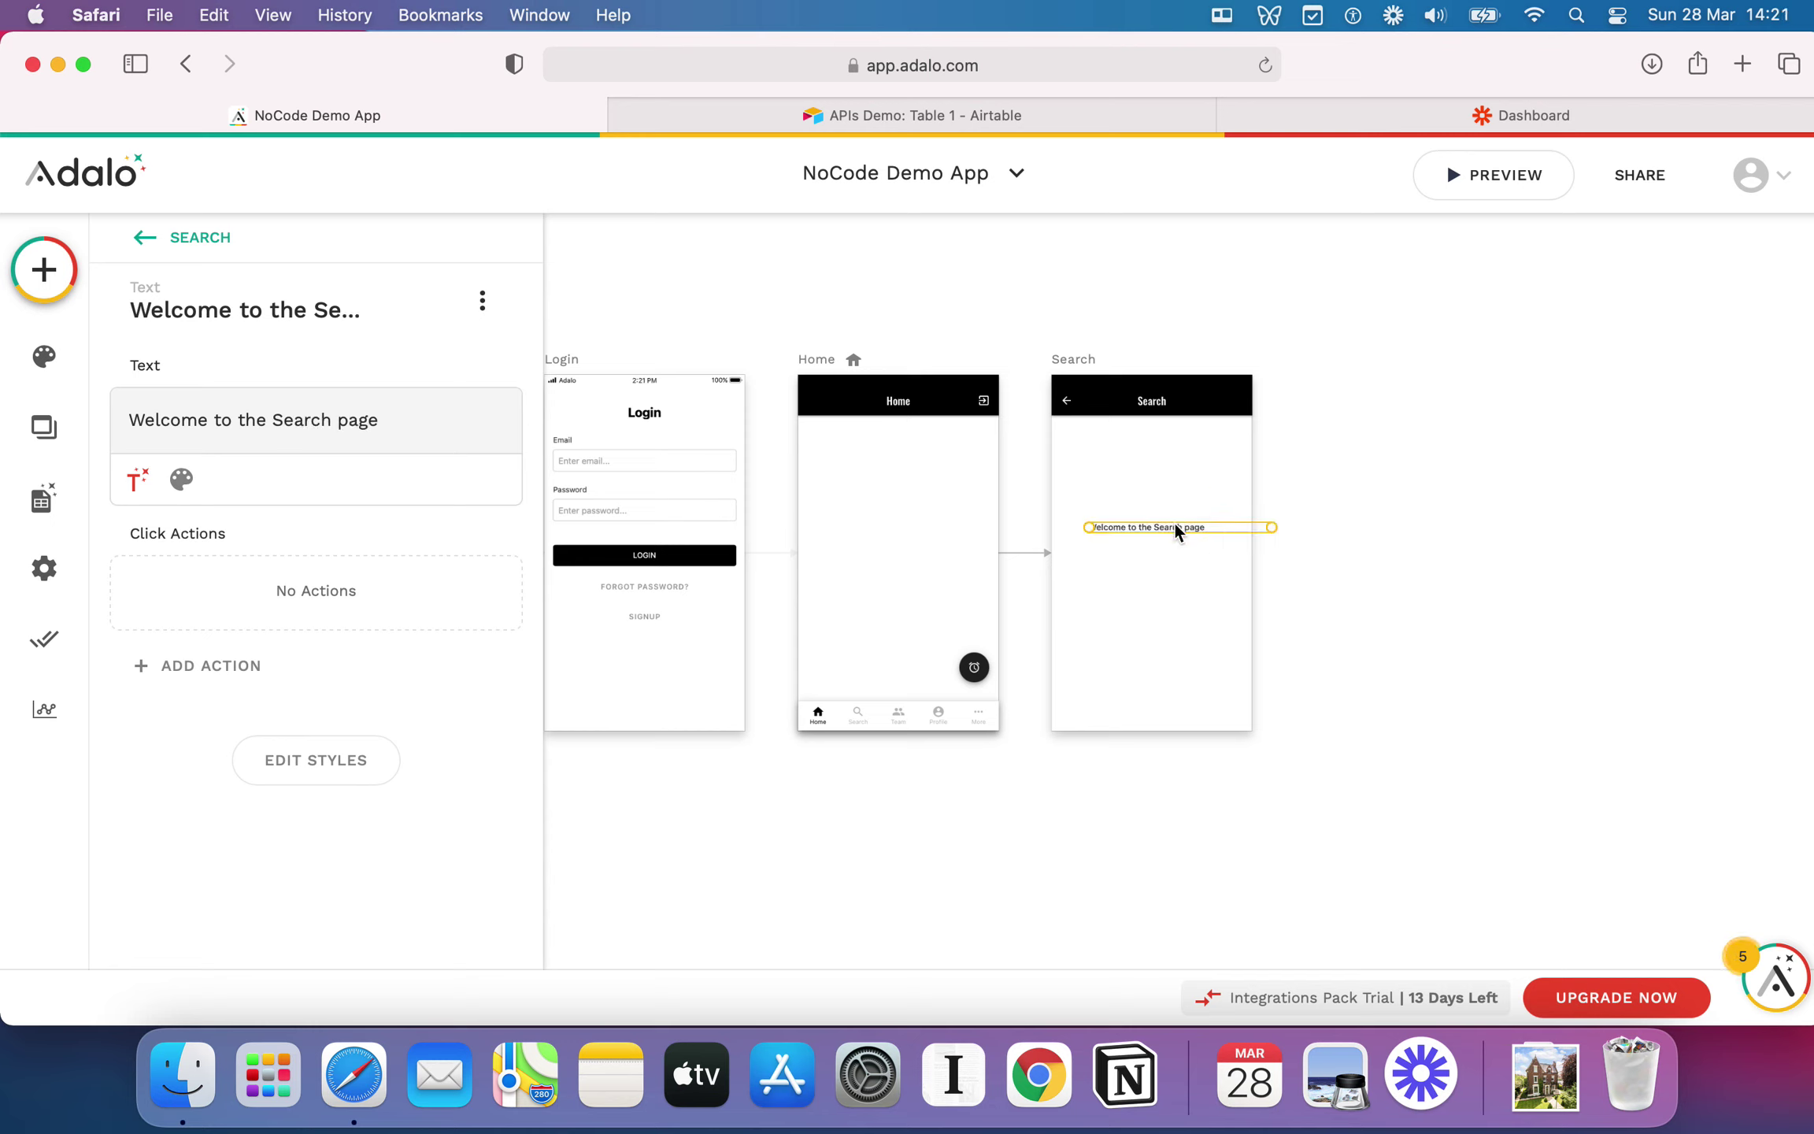
{"action": "left_click_drag", "start_coordinate": [1175, 523], "coordinate": [1149, 531]}
Step: Set the welcome text's alignment to Align Center
{"action": "left_click", "coordinate": [181, 478]}
{"action": "left_click", "coordinate": [460, 480]}
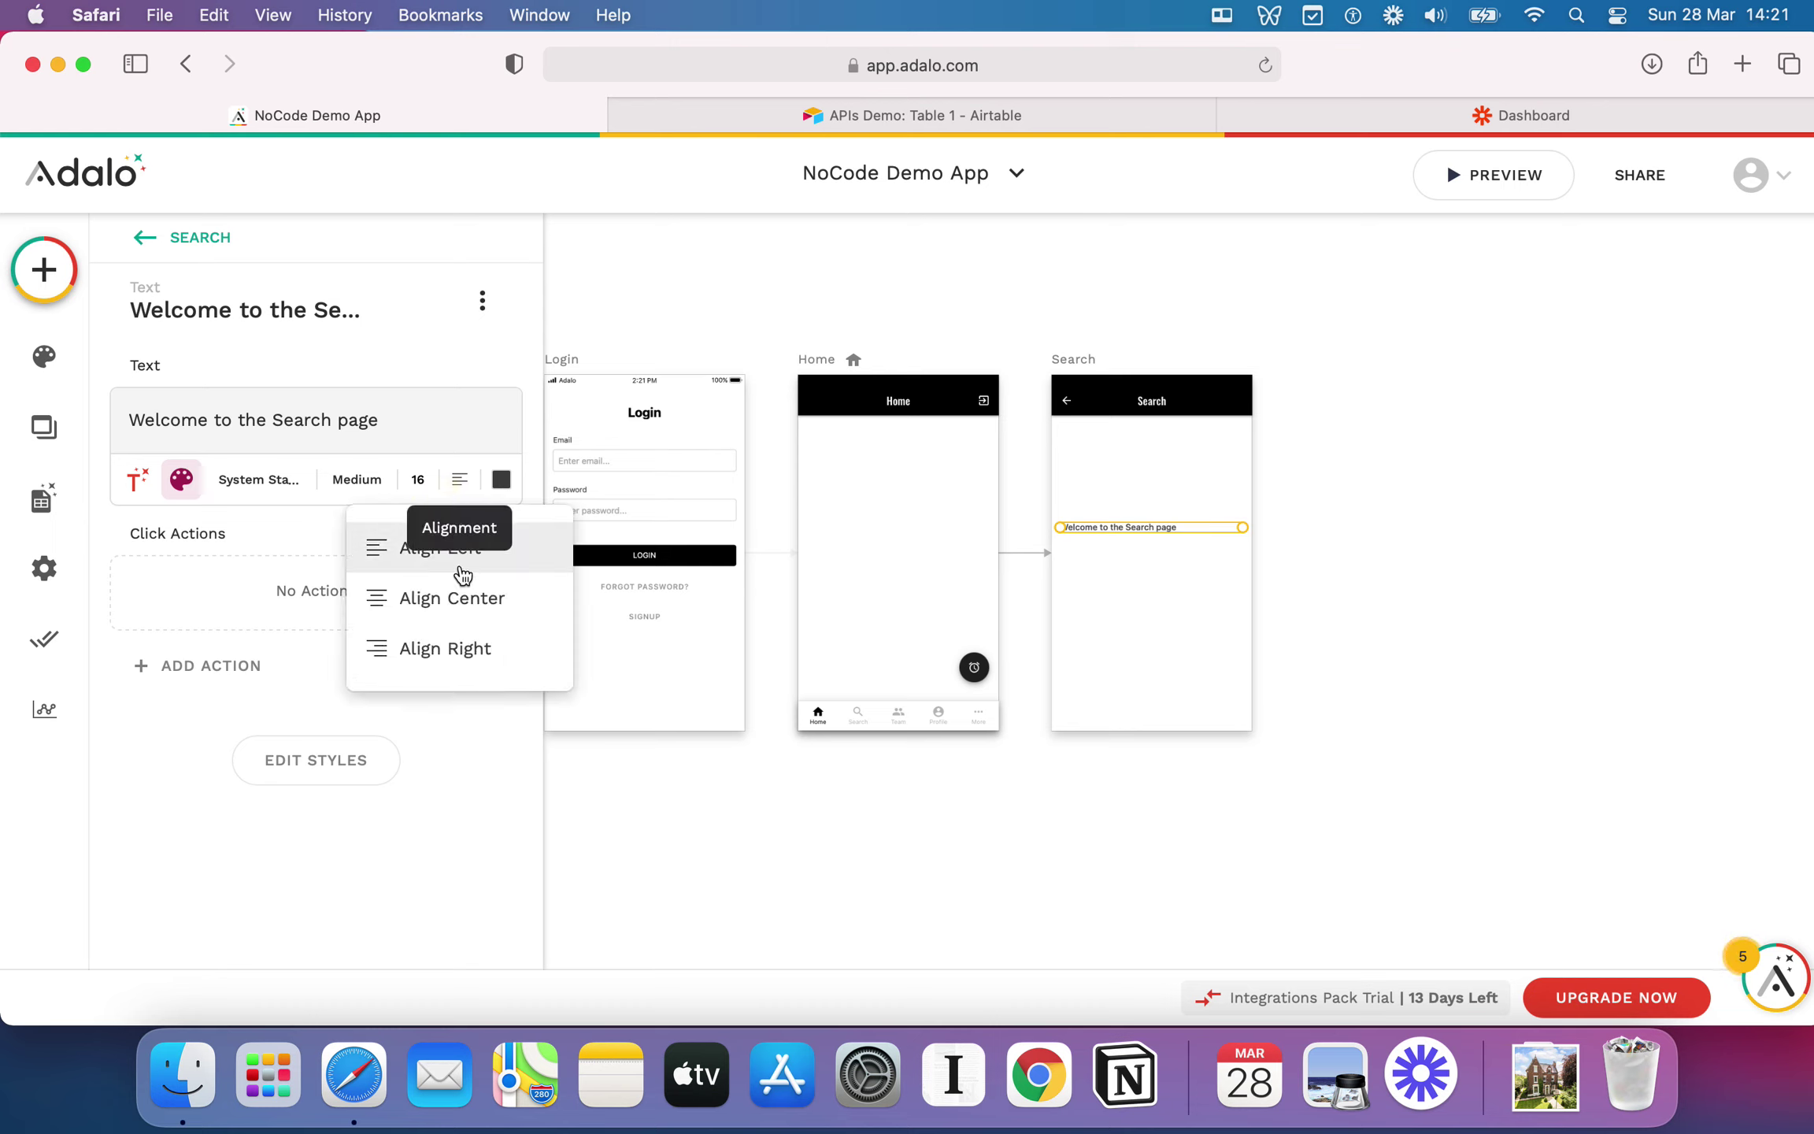
{"action": "left_click", "coordinate": [453, 601]}
{"action": "left_click", "coordinate": [1185, 538]}
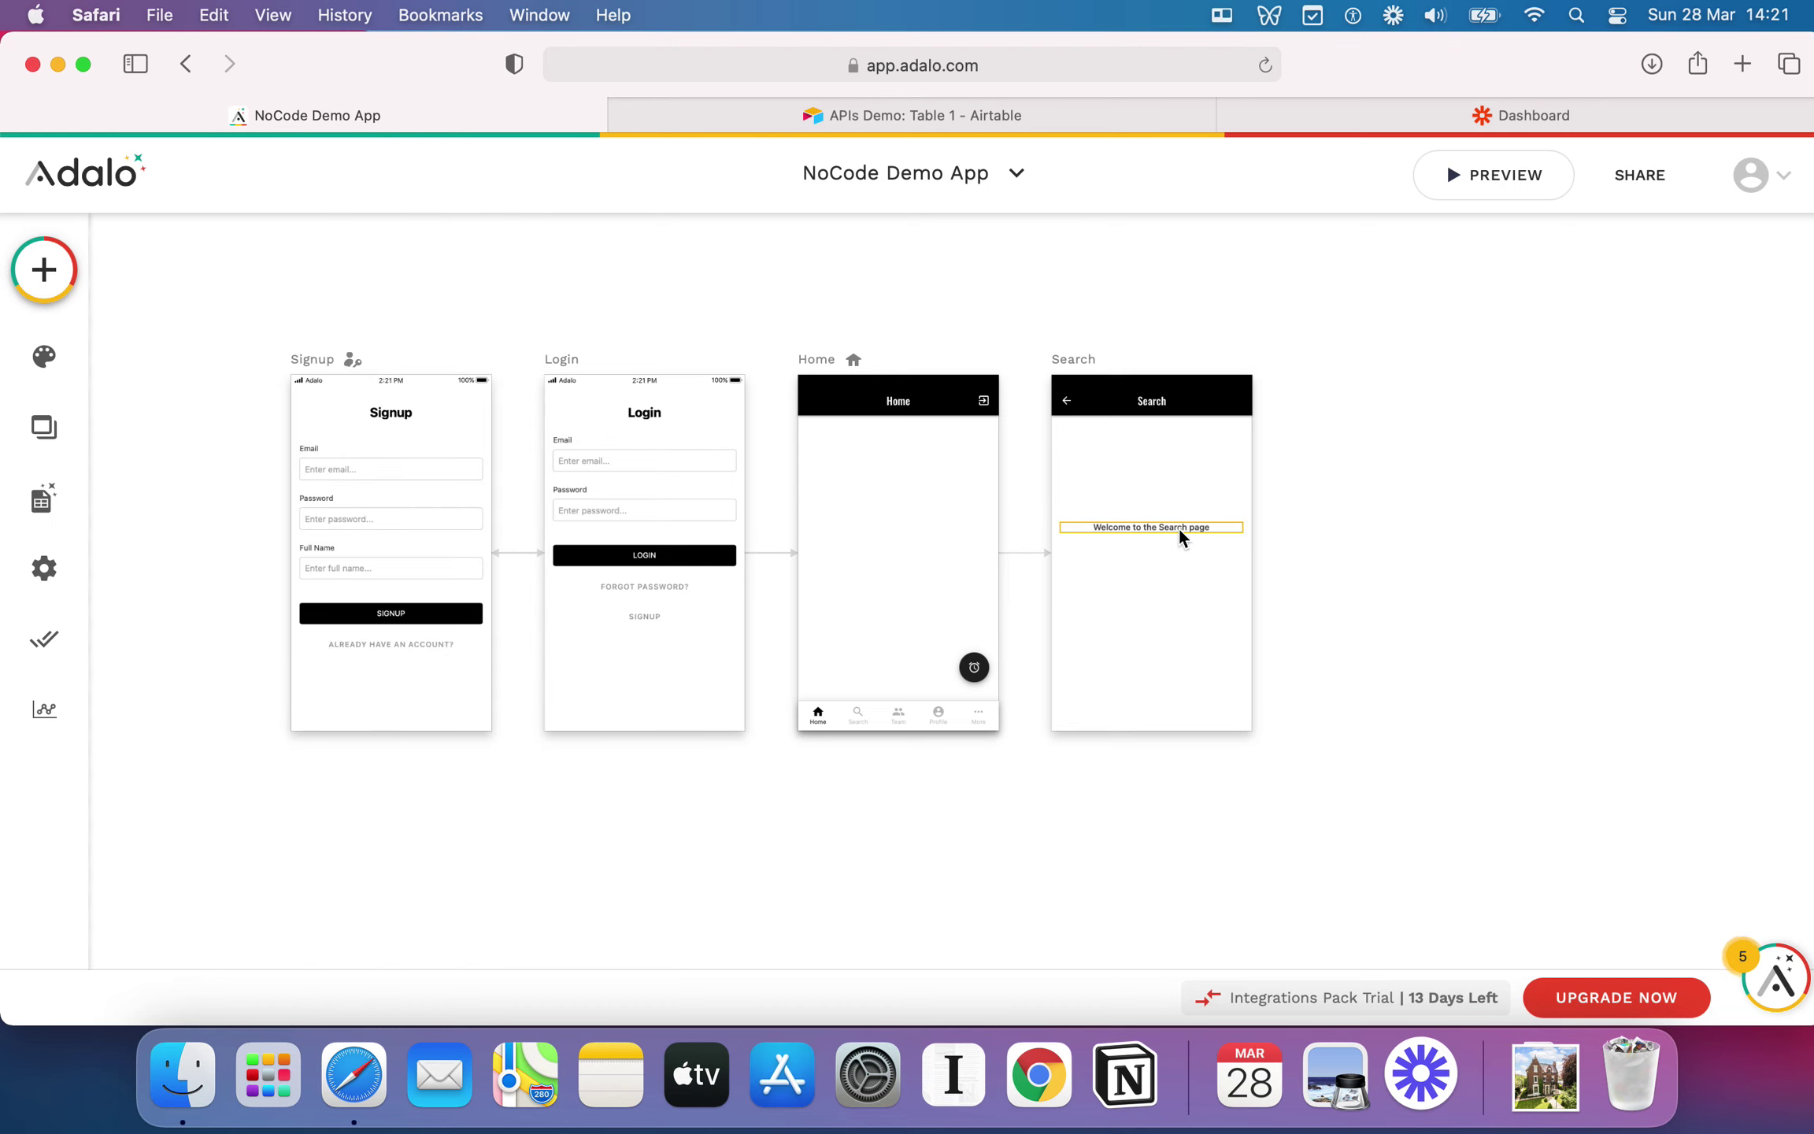
{"action": "left_click", "coordinate": [1179, 530]}
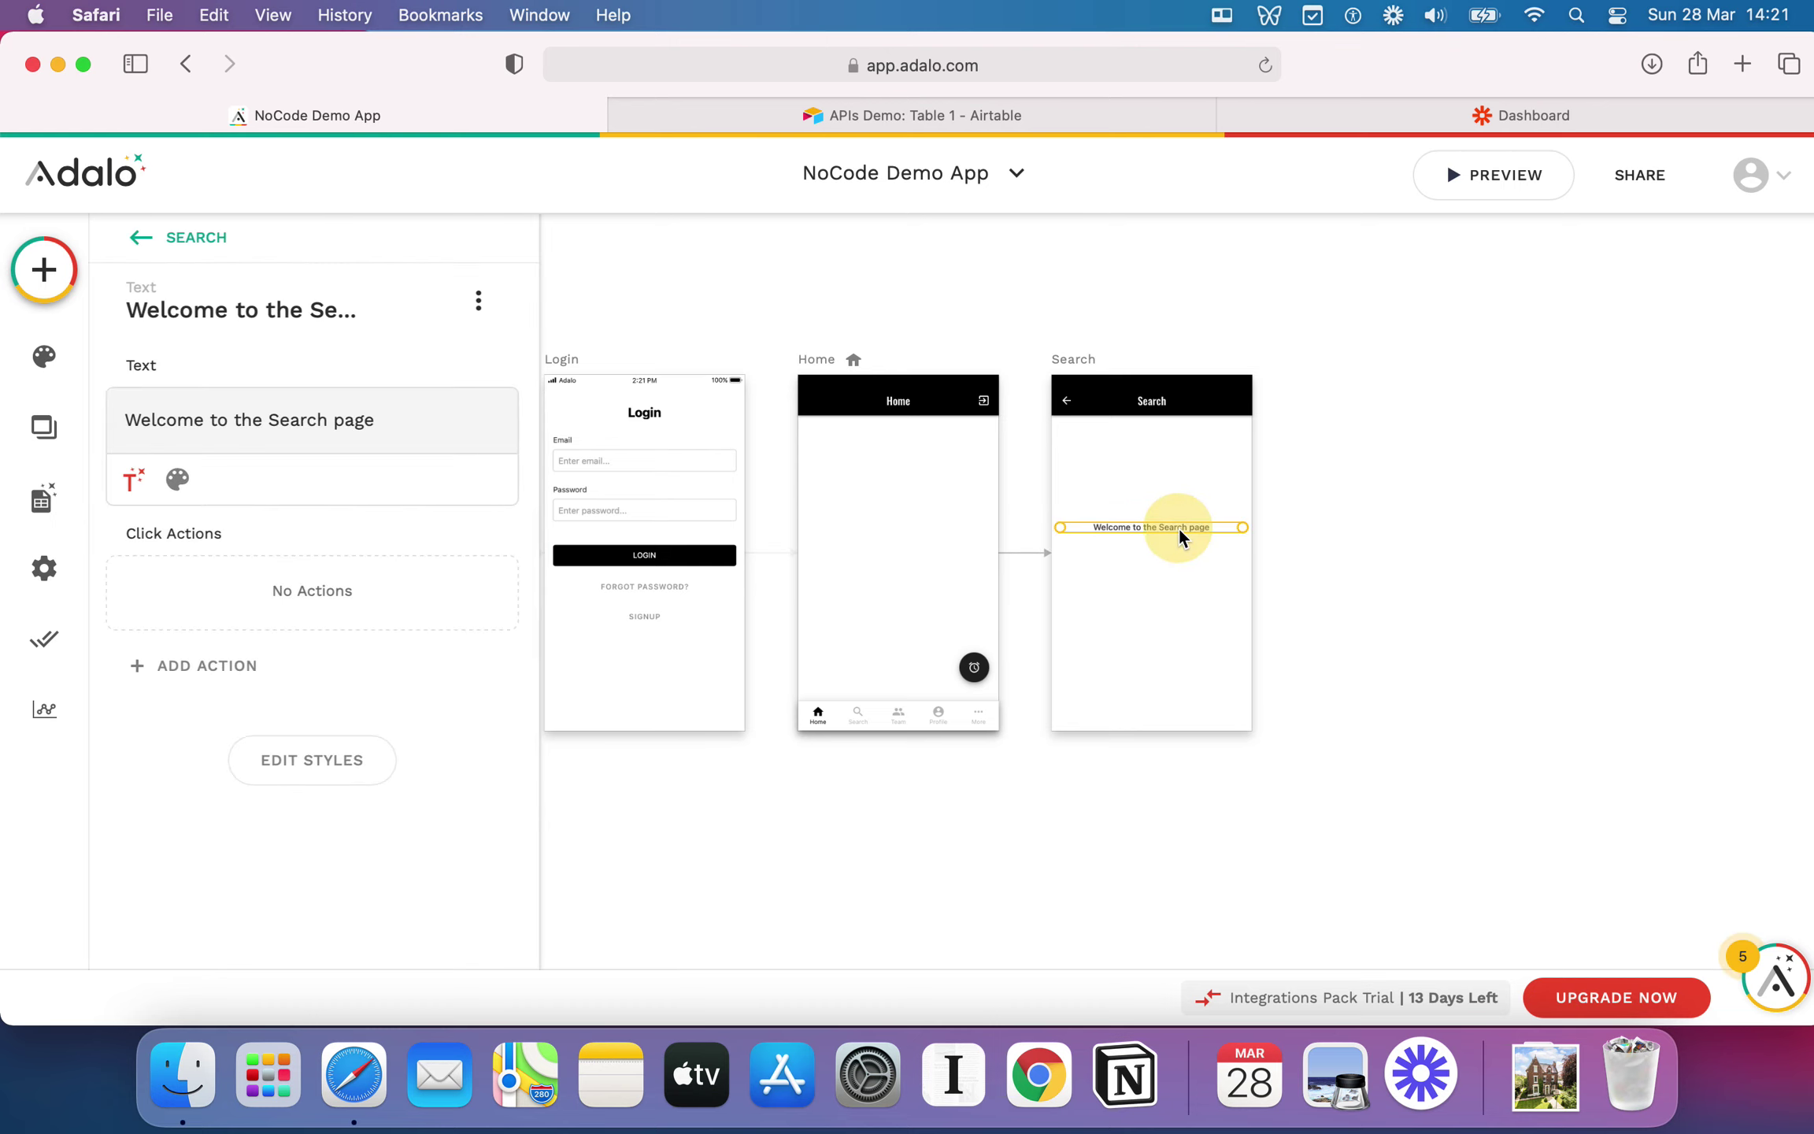
Step: Enlarge the welcome text's font size and nudge it back to the centre of the screen
{"action": "left_click", "coordinate": [186, 492]}
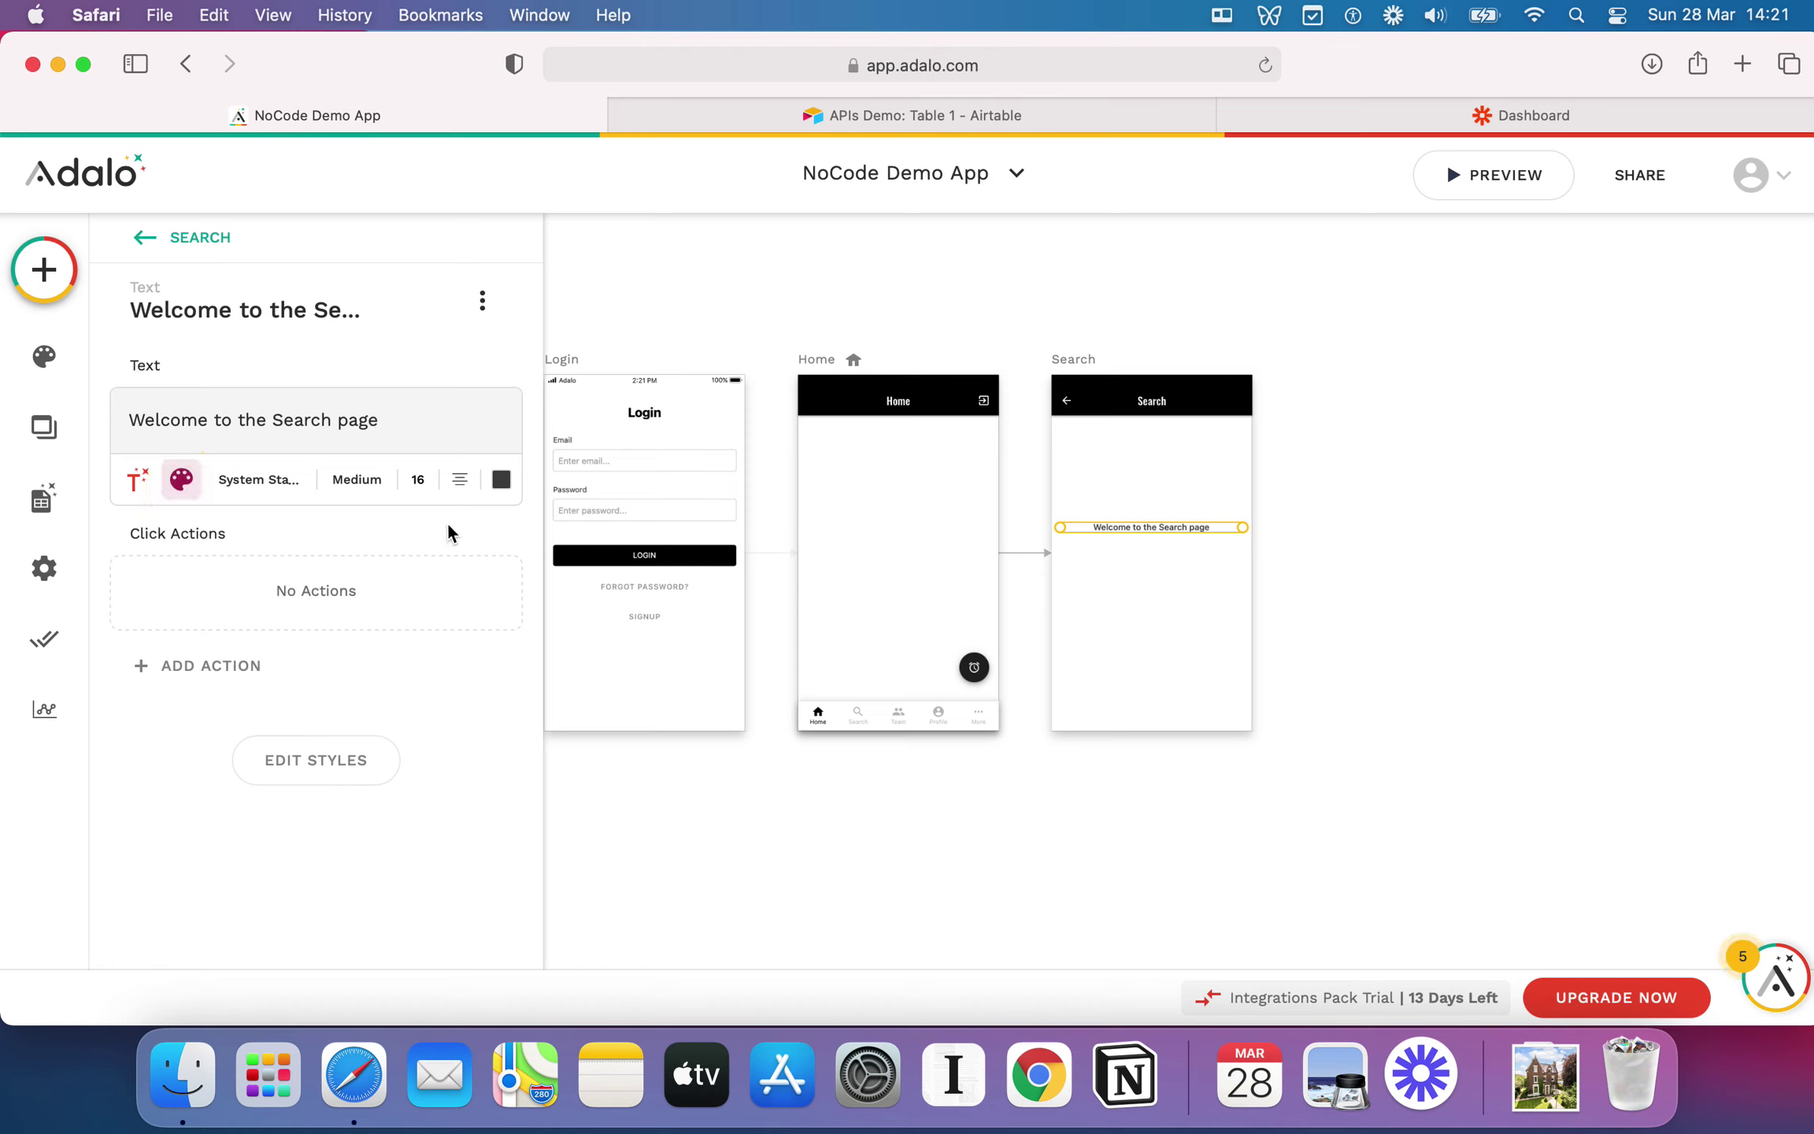
{"action": "left_click", "coordinate": [418, 479]}
{"action": "type", "text": "0"}
{"action": "key", "text": "BackSpace"}
{"action": "key", "text": "BackSpace"}
{"action": "type", "text": "2"}
{"action": "left_click", "coordinate": [1188, 558]}
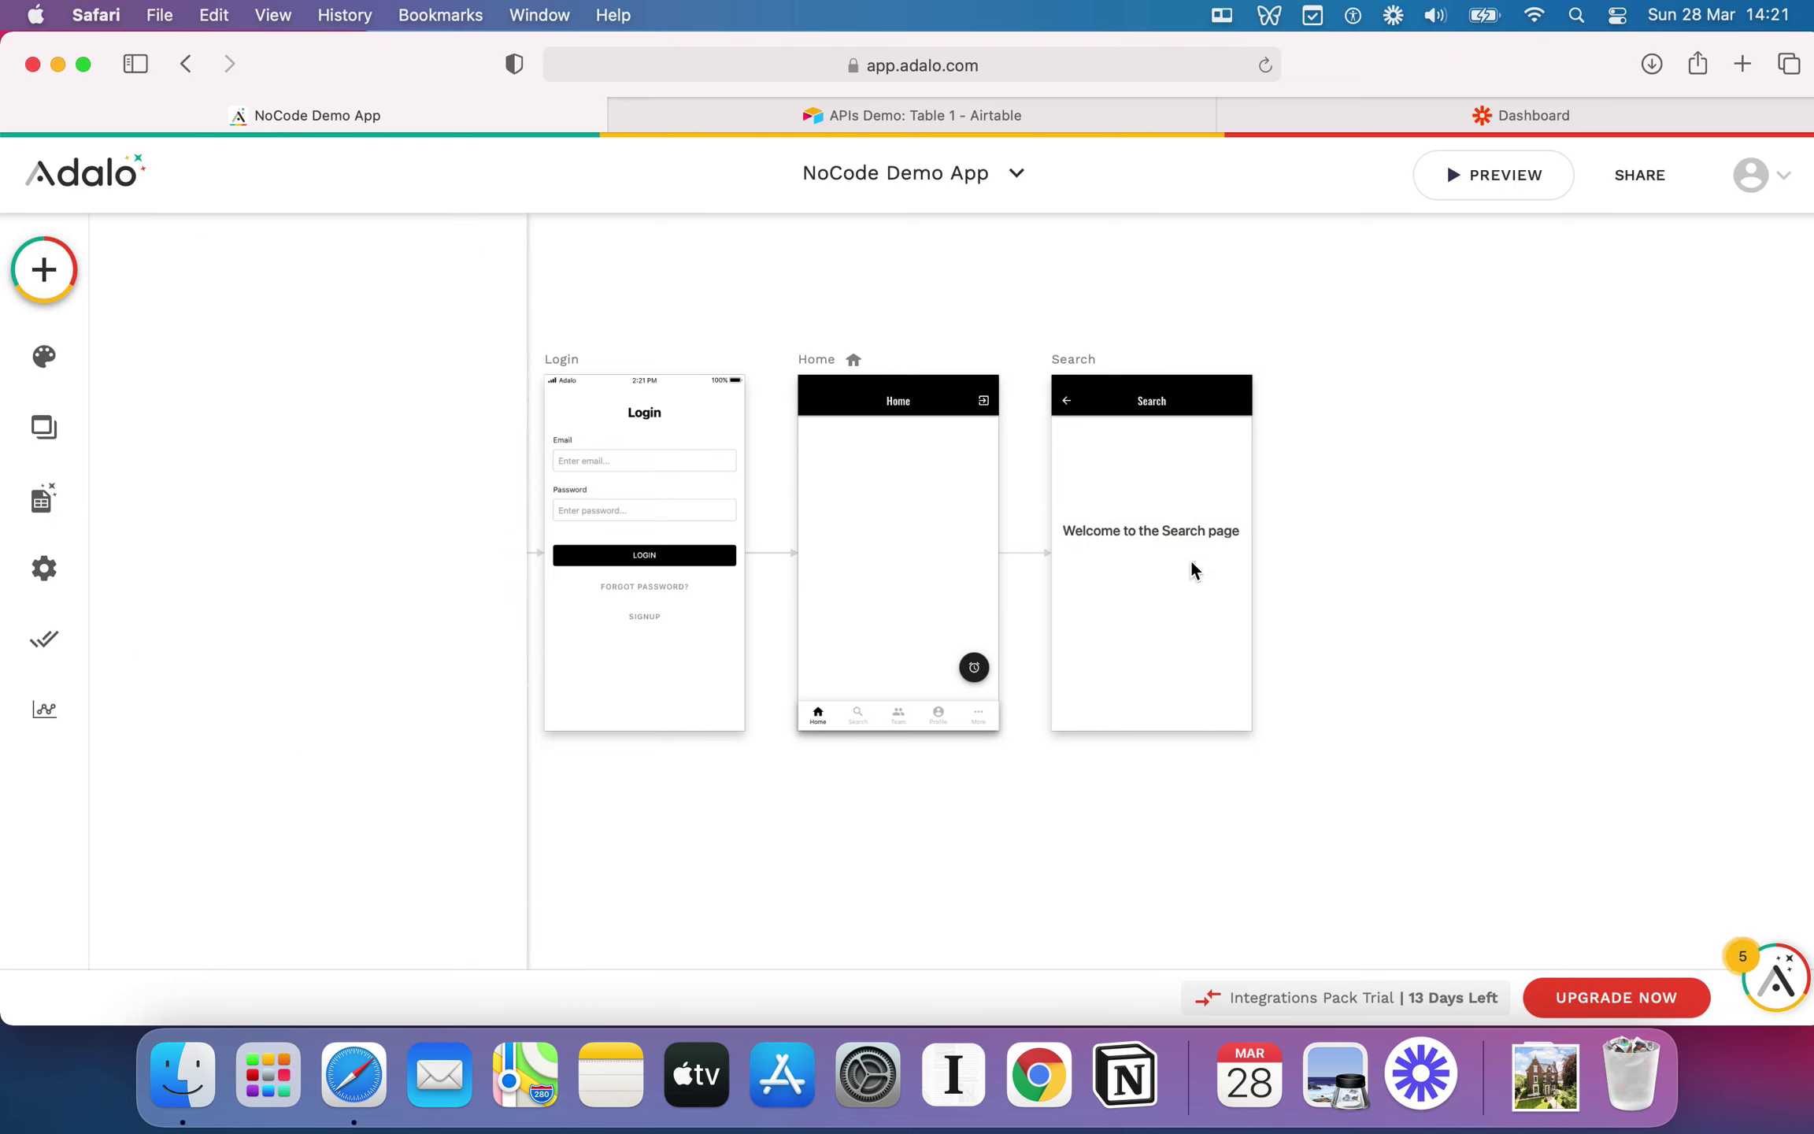
{"action": "left_click_drag", "start_coordinate": [1171, 519], "coordinate": [1173, 529]}
{"action": "left_click", "coordinate": [1124, 464]}
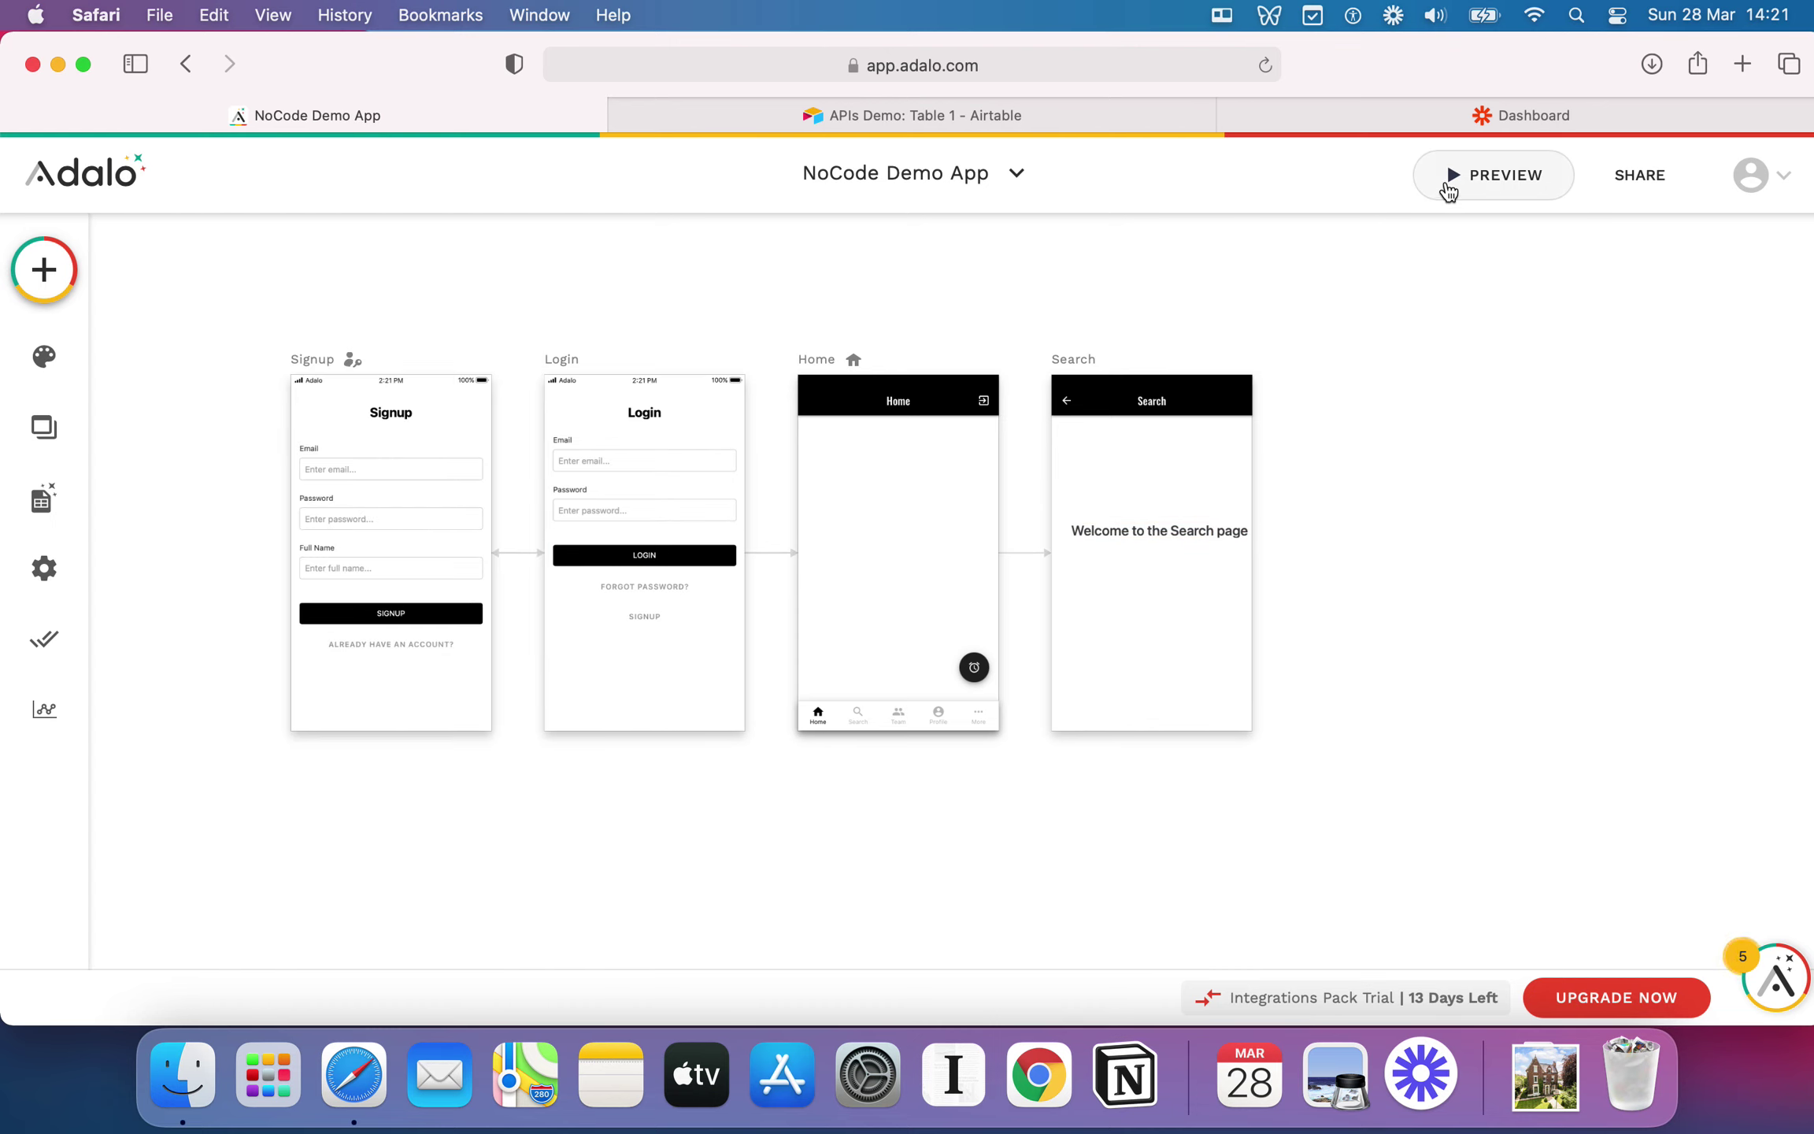
Step: Preview the app and sign up a test user with an email, password and full name
{"action": "left_click", "coordinate": [1447, 186]}
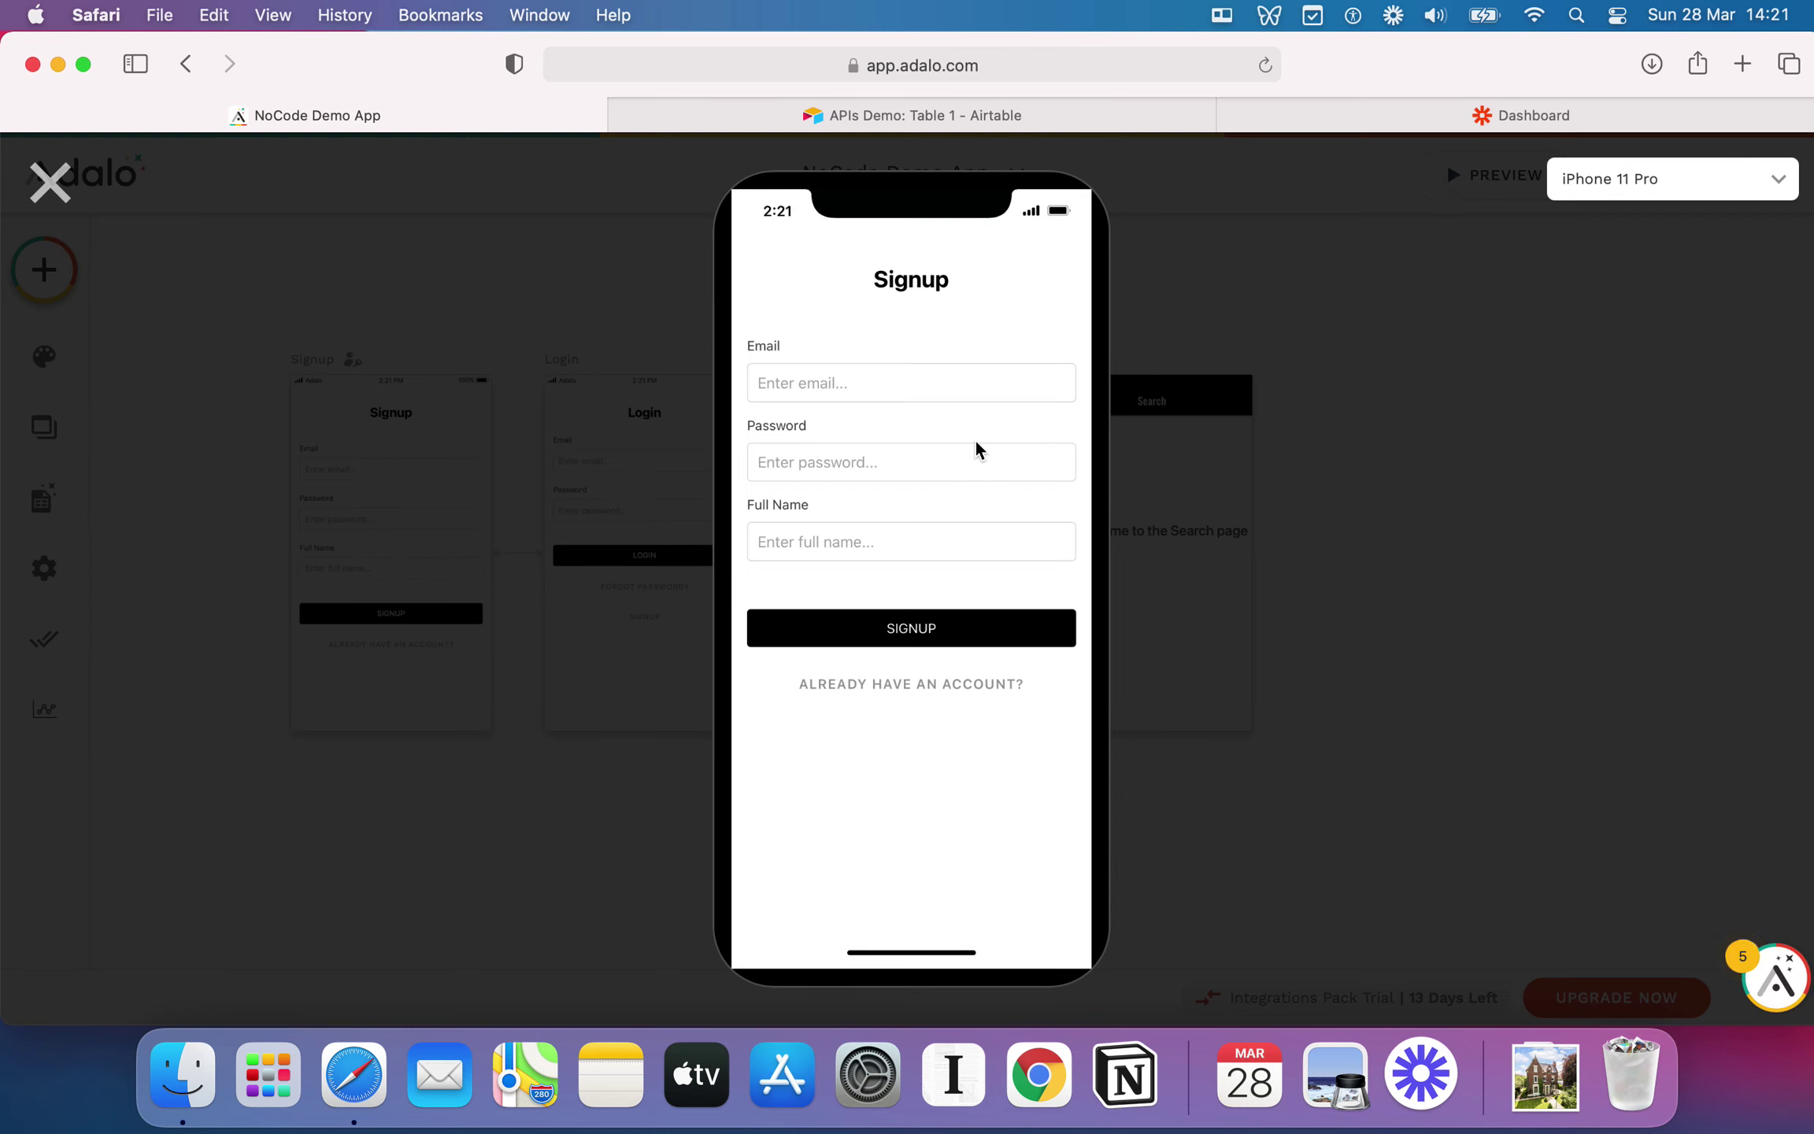
{"action": "left_click", "coordinate": [899, 389]}
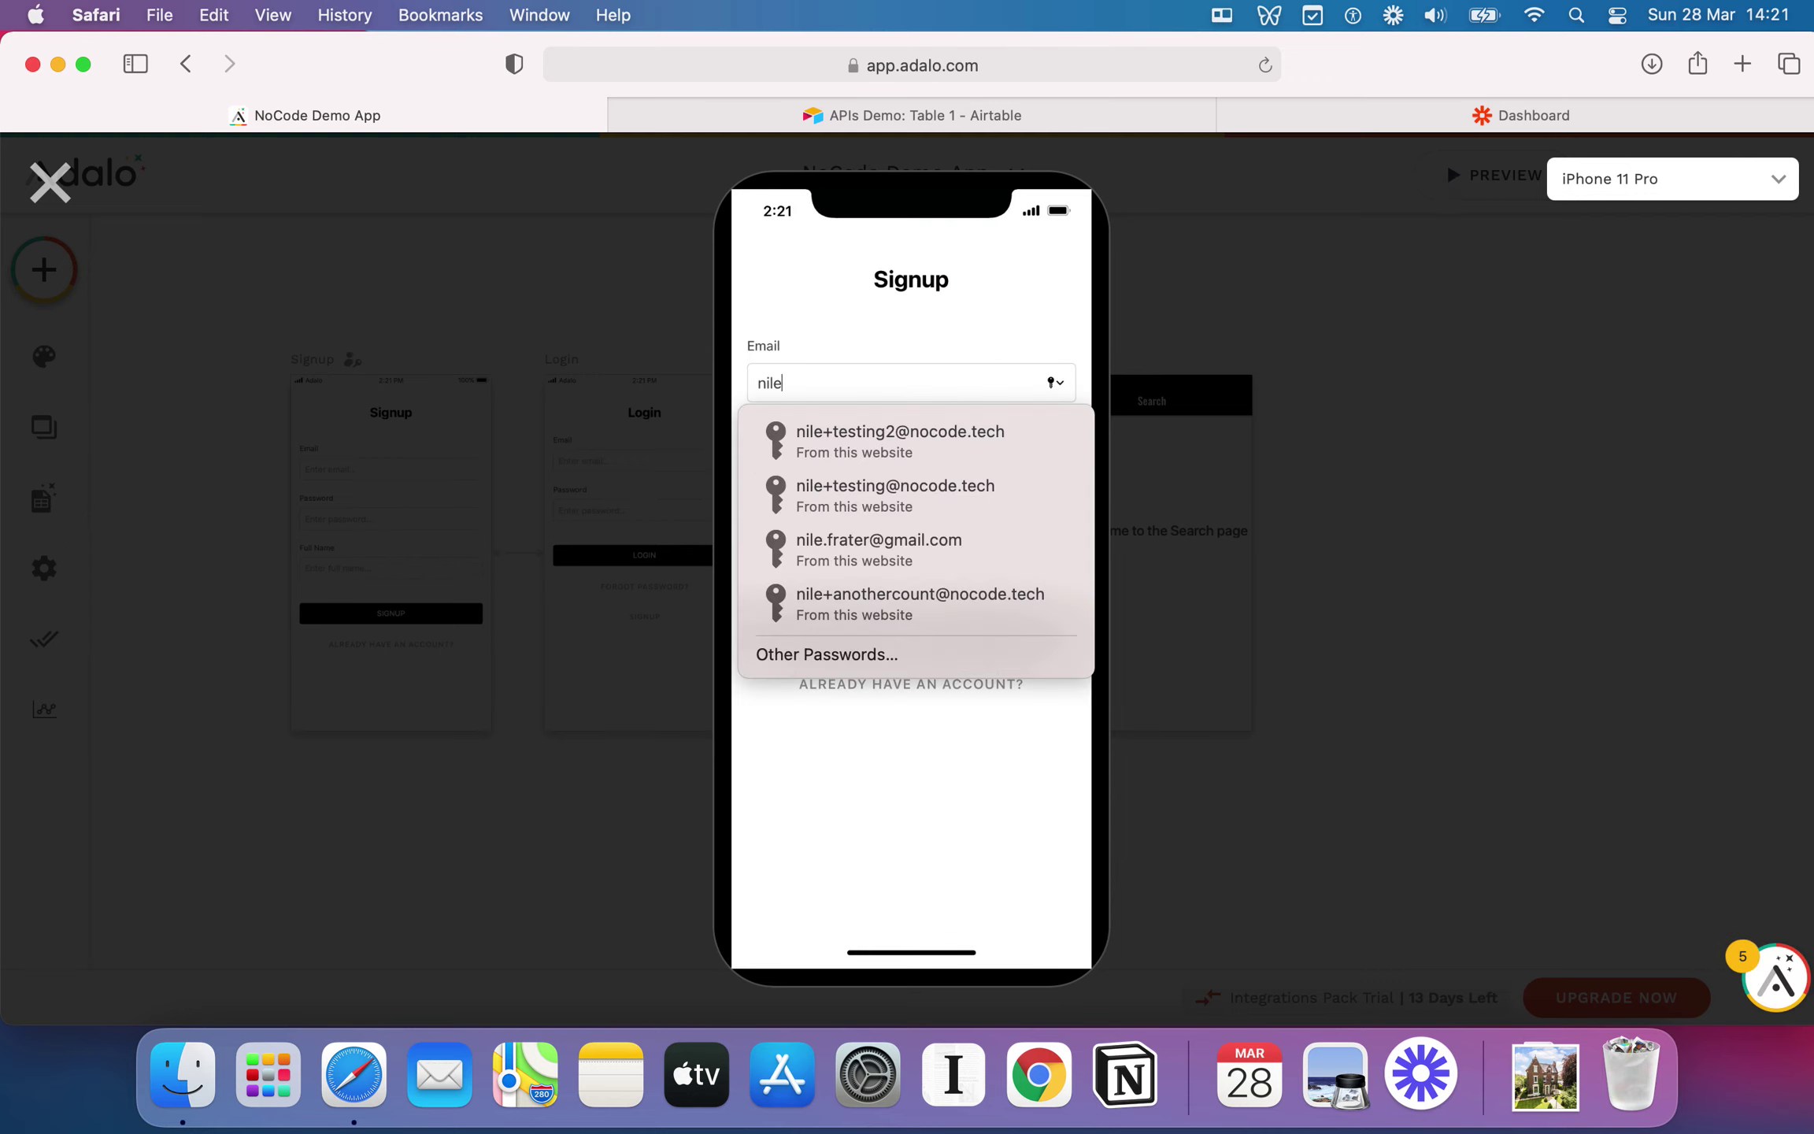
{"action": "key", "text": "Tab"}
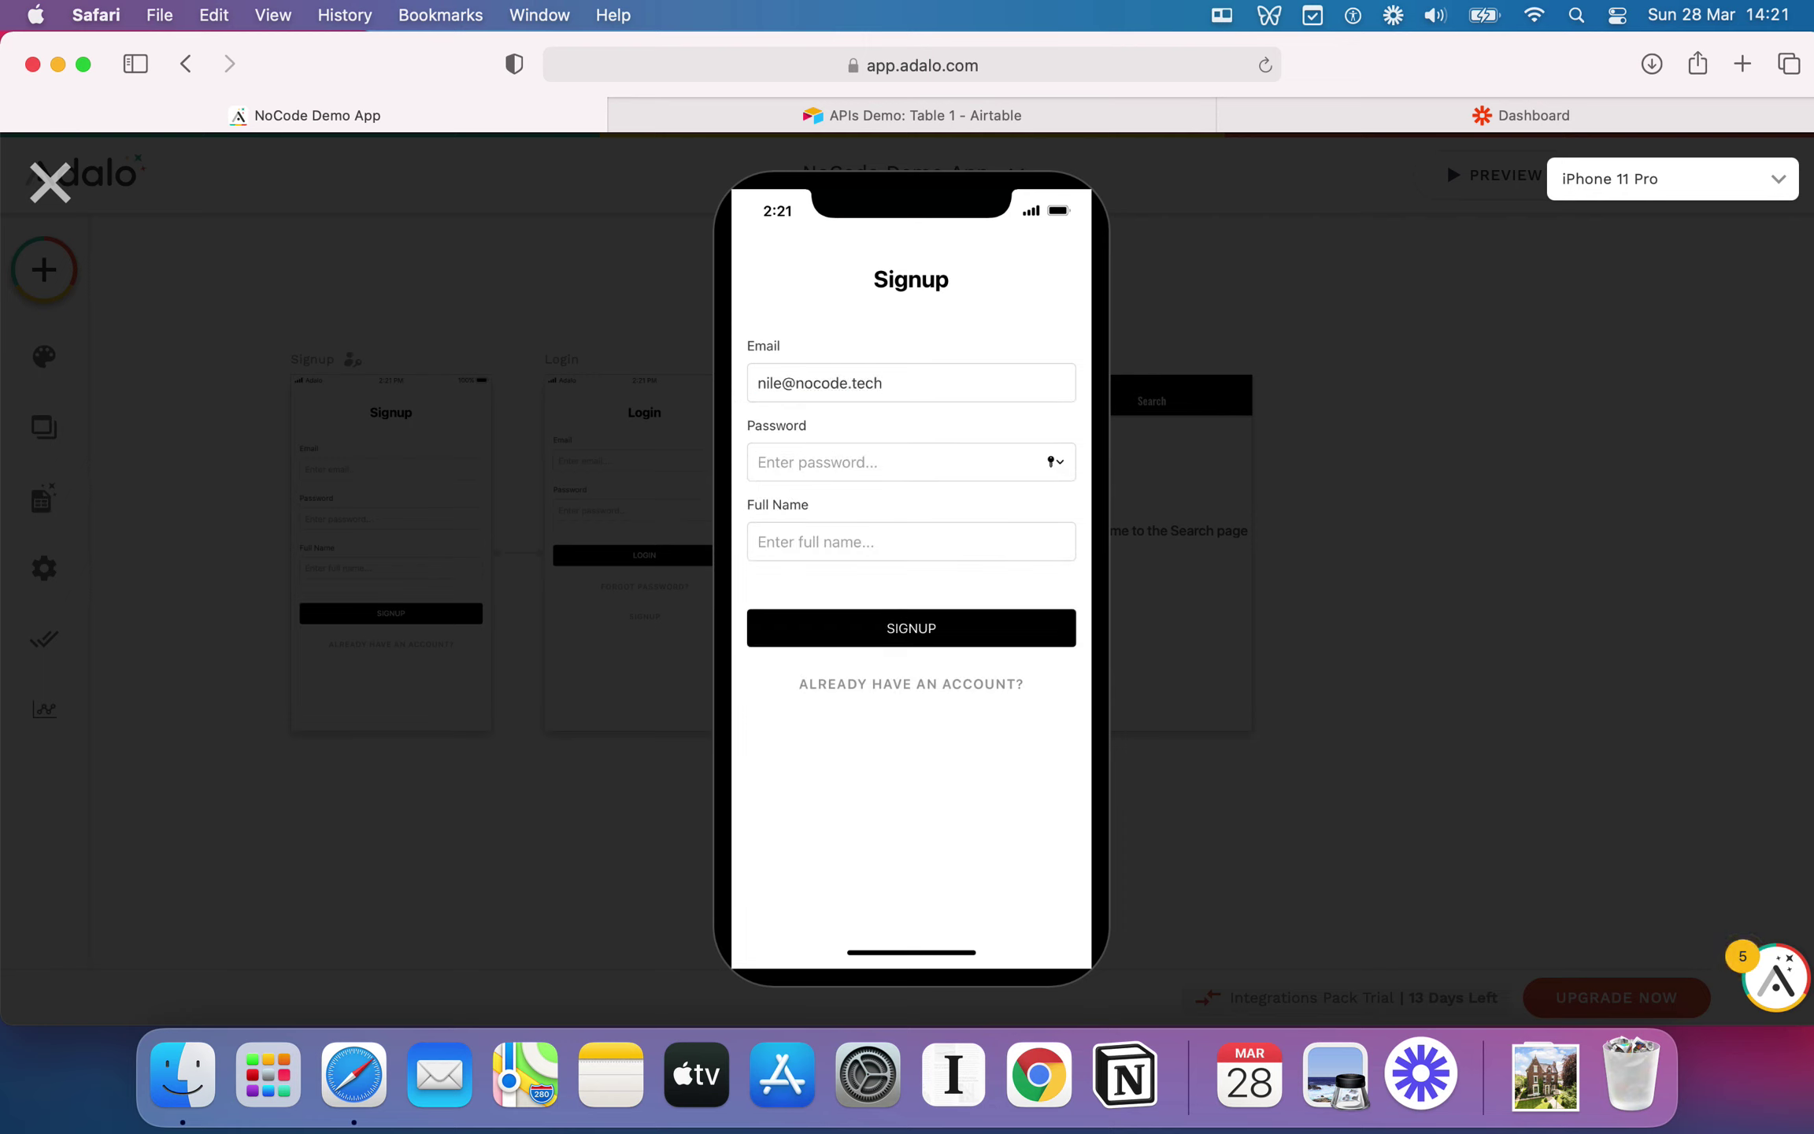
{"action": "type", "text": "••"}
{"action": "type", "text": "1"}
{"action": "key", "text": "BackSpace"}
{"action": "type", "text": "Nile"}
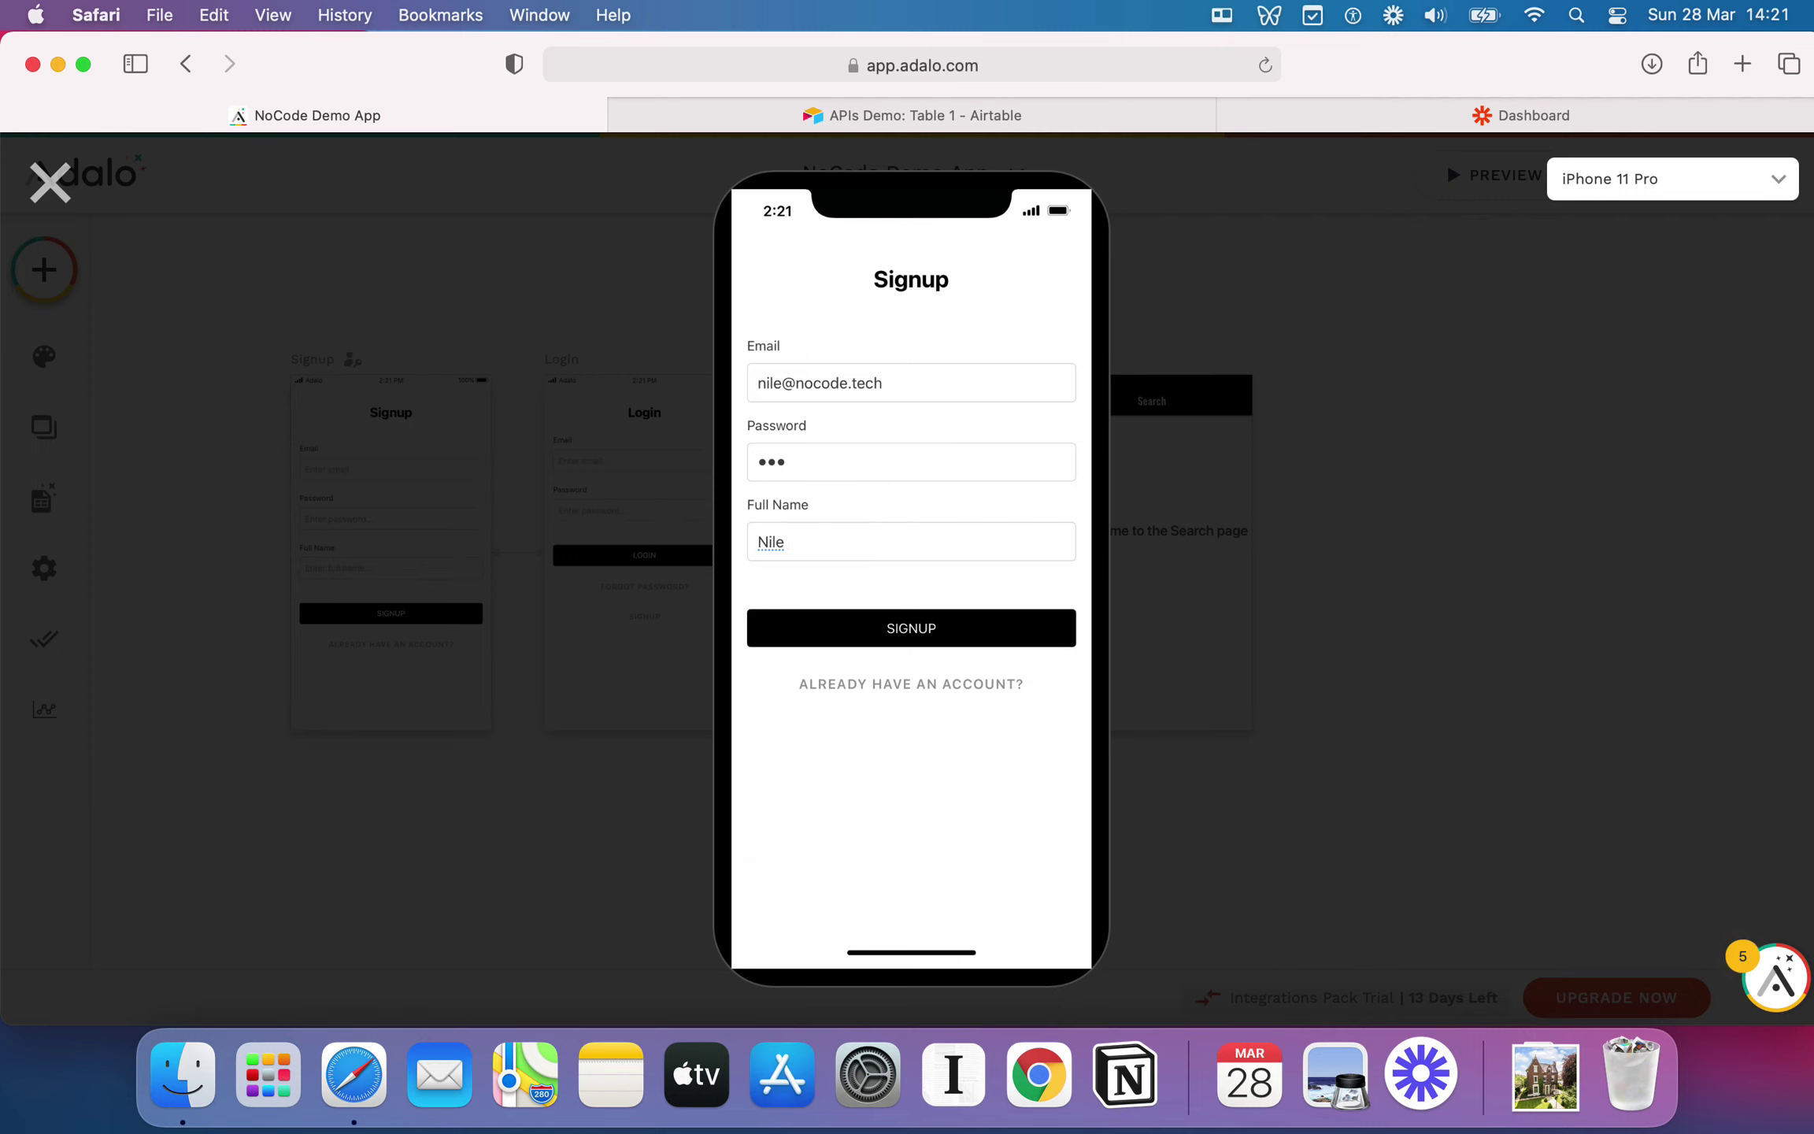
{"action": "left_click", "coordinate": [934, 627]}
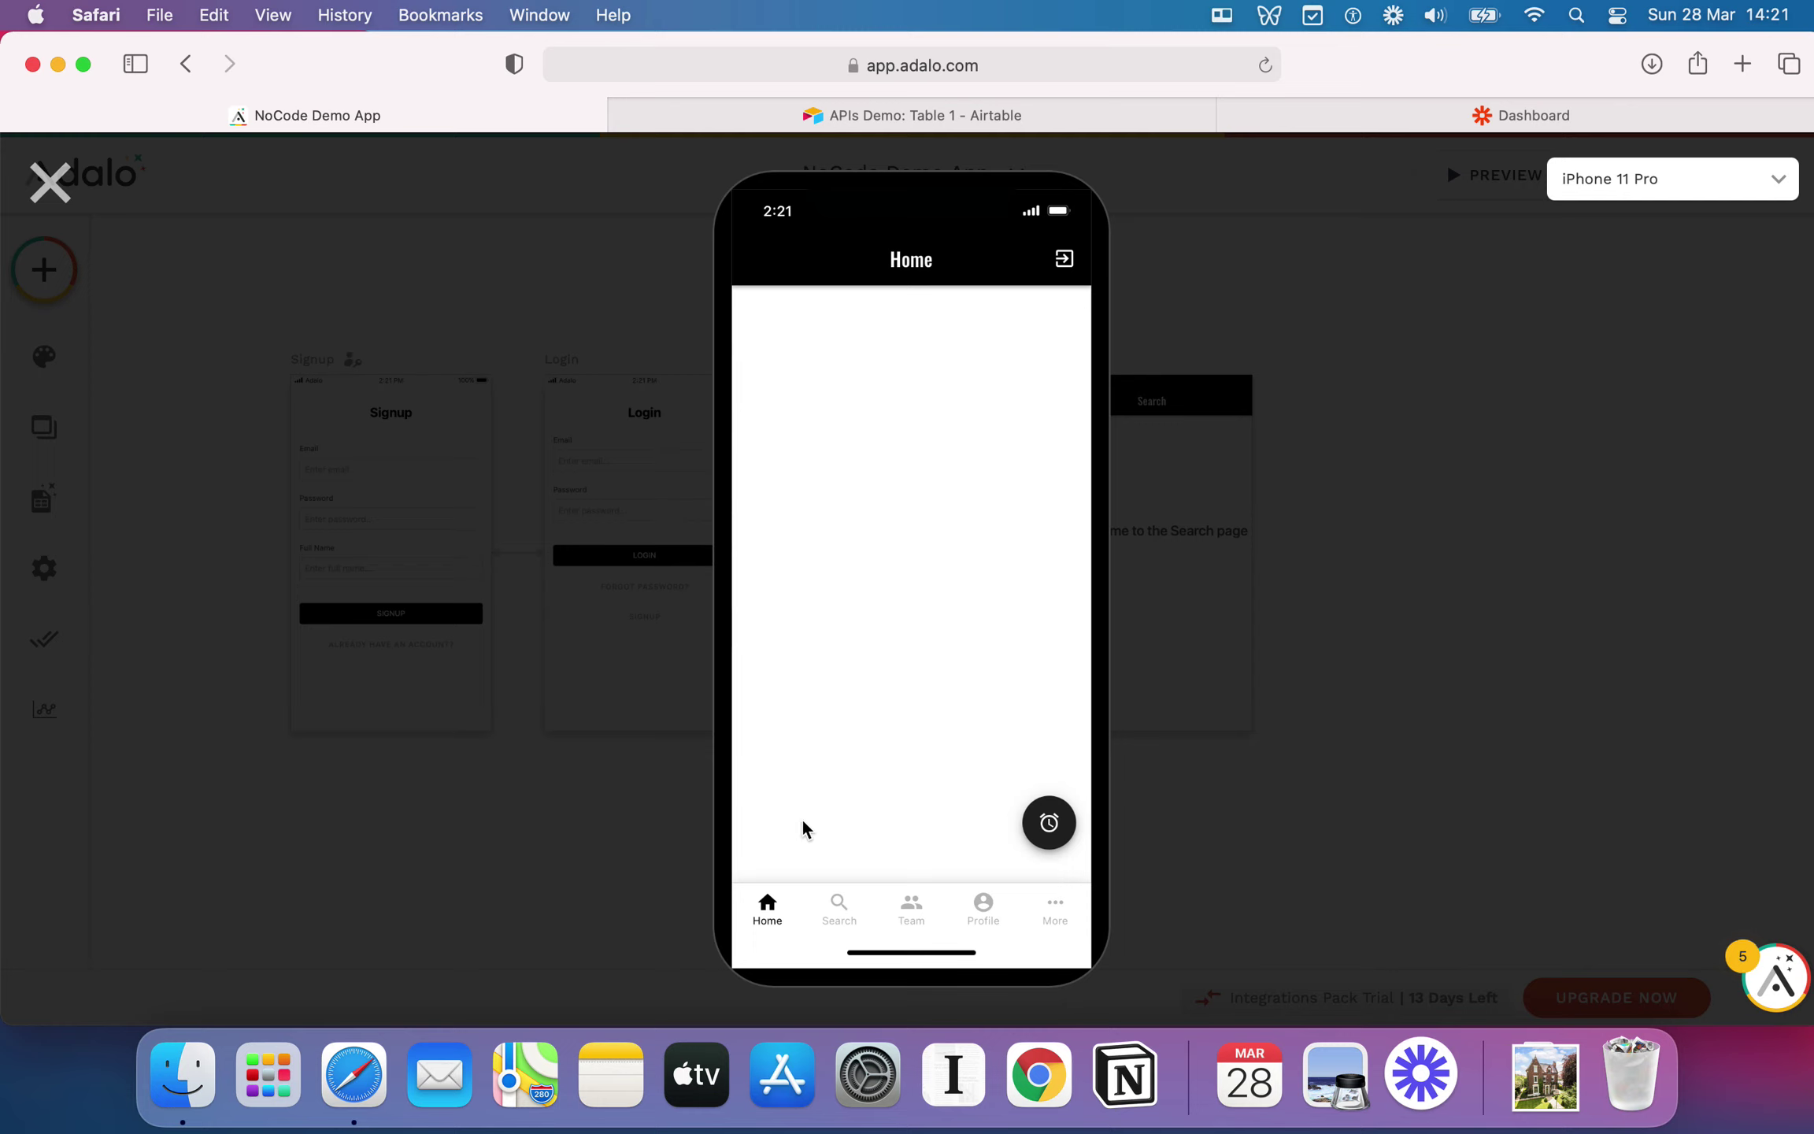
Step: Switch between Home and the Search page via the Search tab several times, then close the preview
{"action": "left_click", "coordinate": [828, 918]}
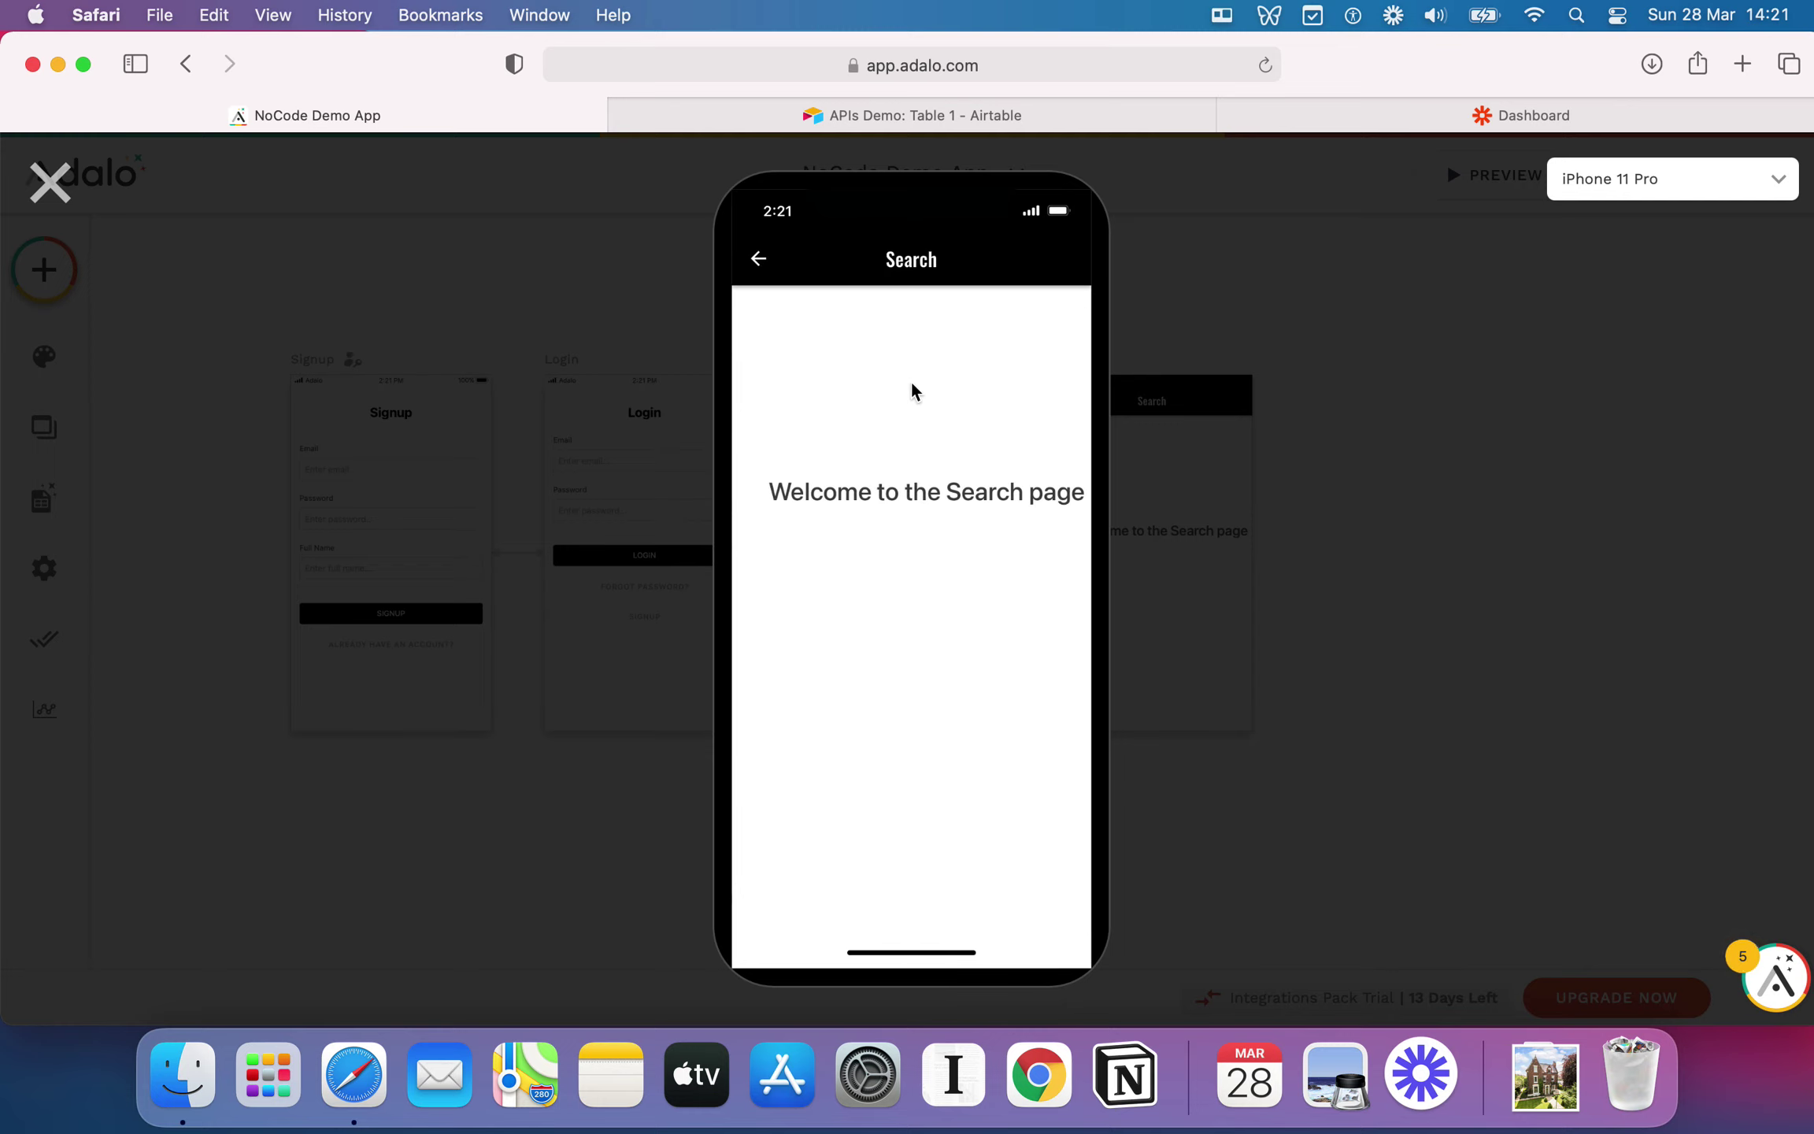
{"action": "left_click", "coordinate": [752, 259]}
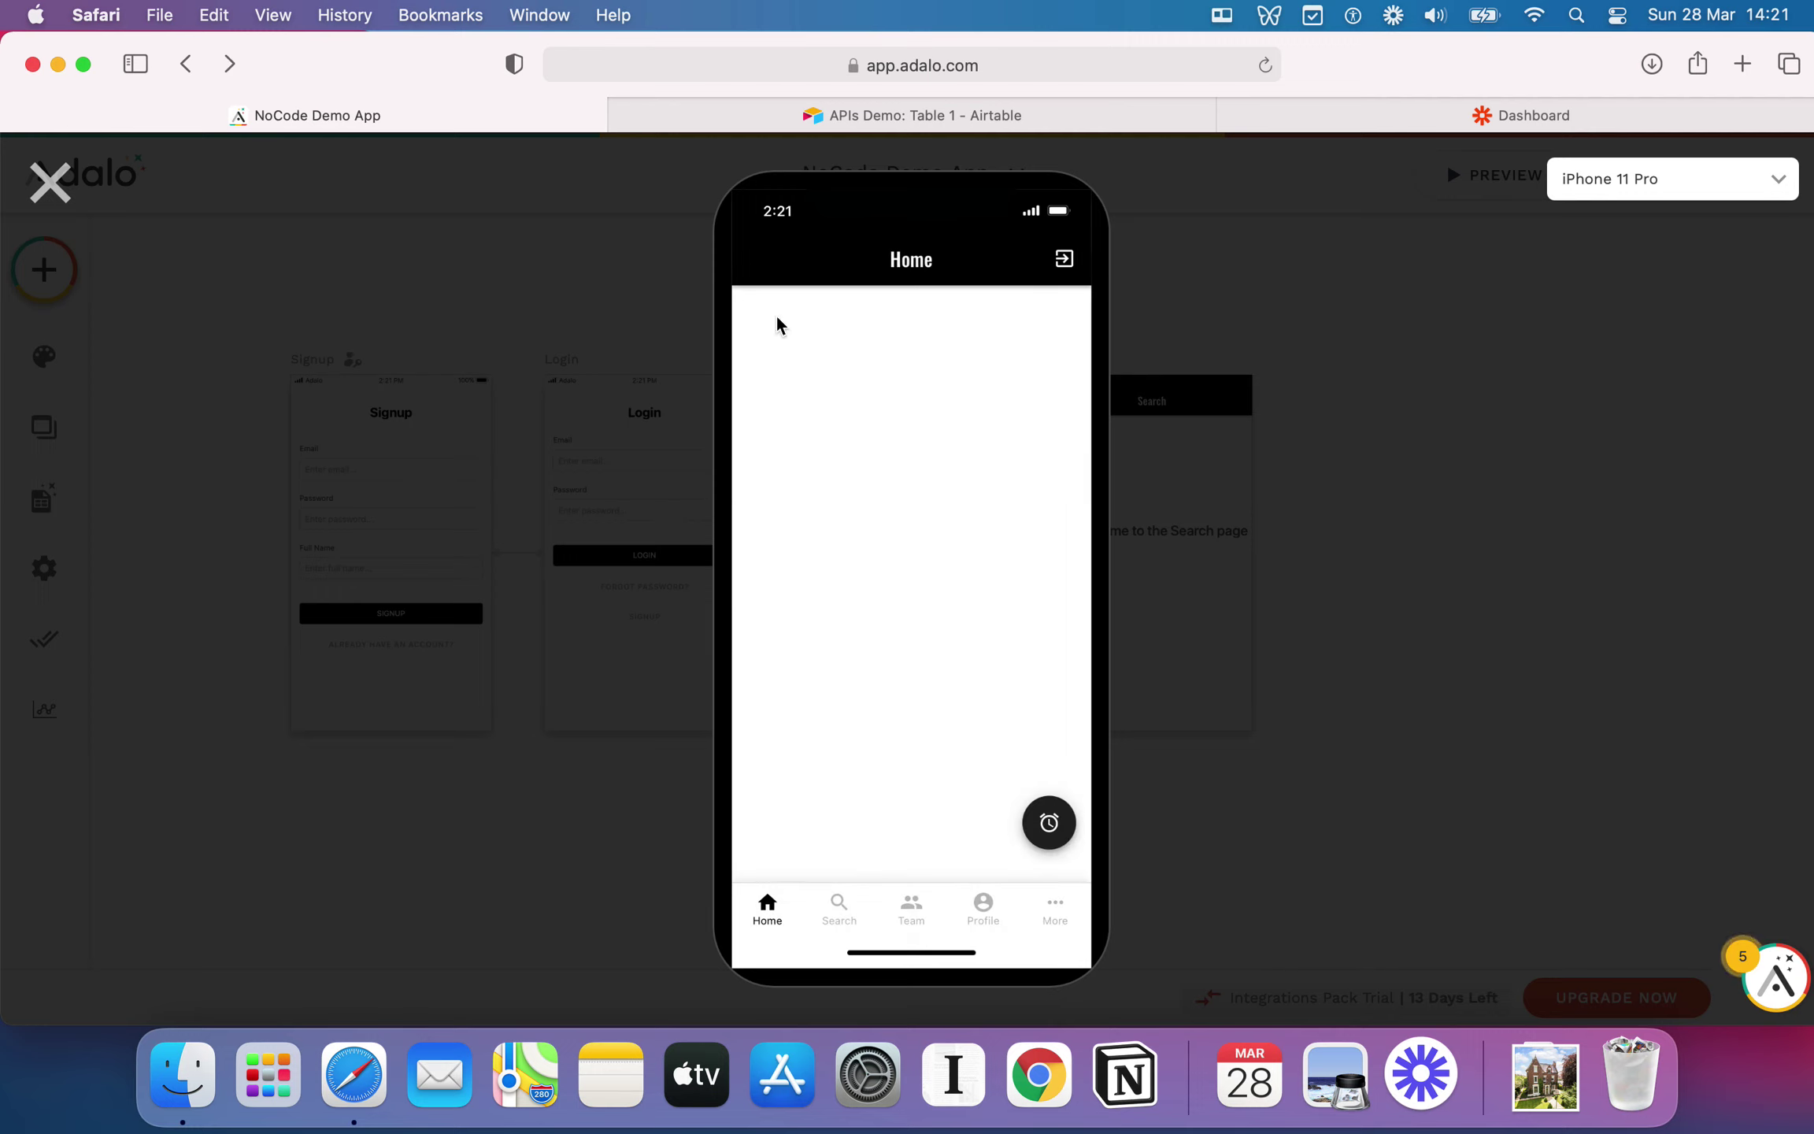
{"action": "left_click", "coordinate": [823, 903]}
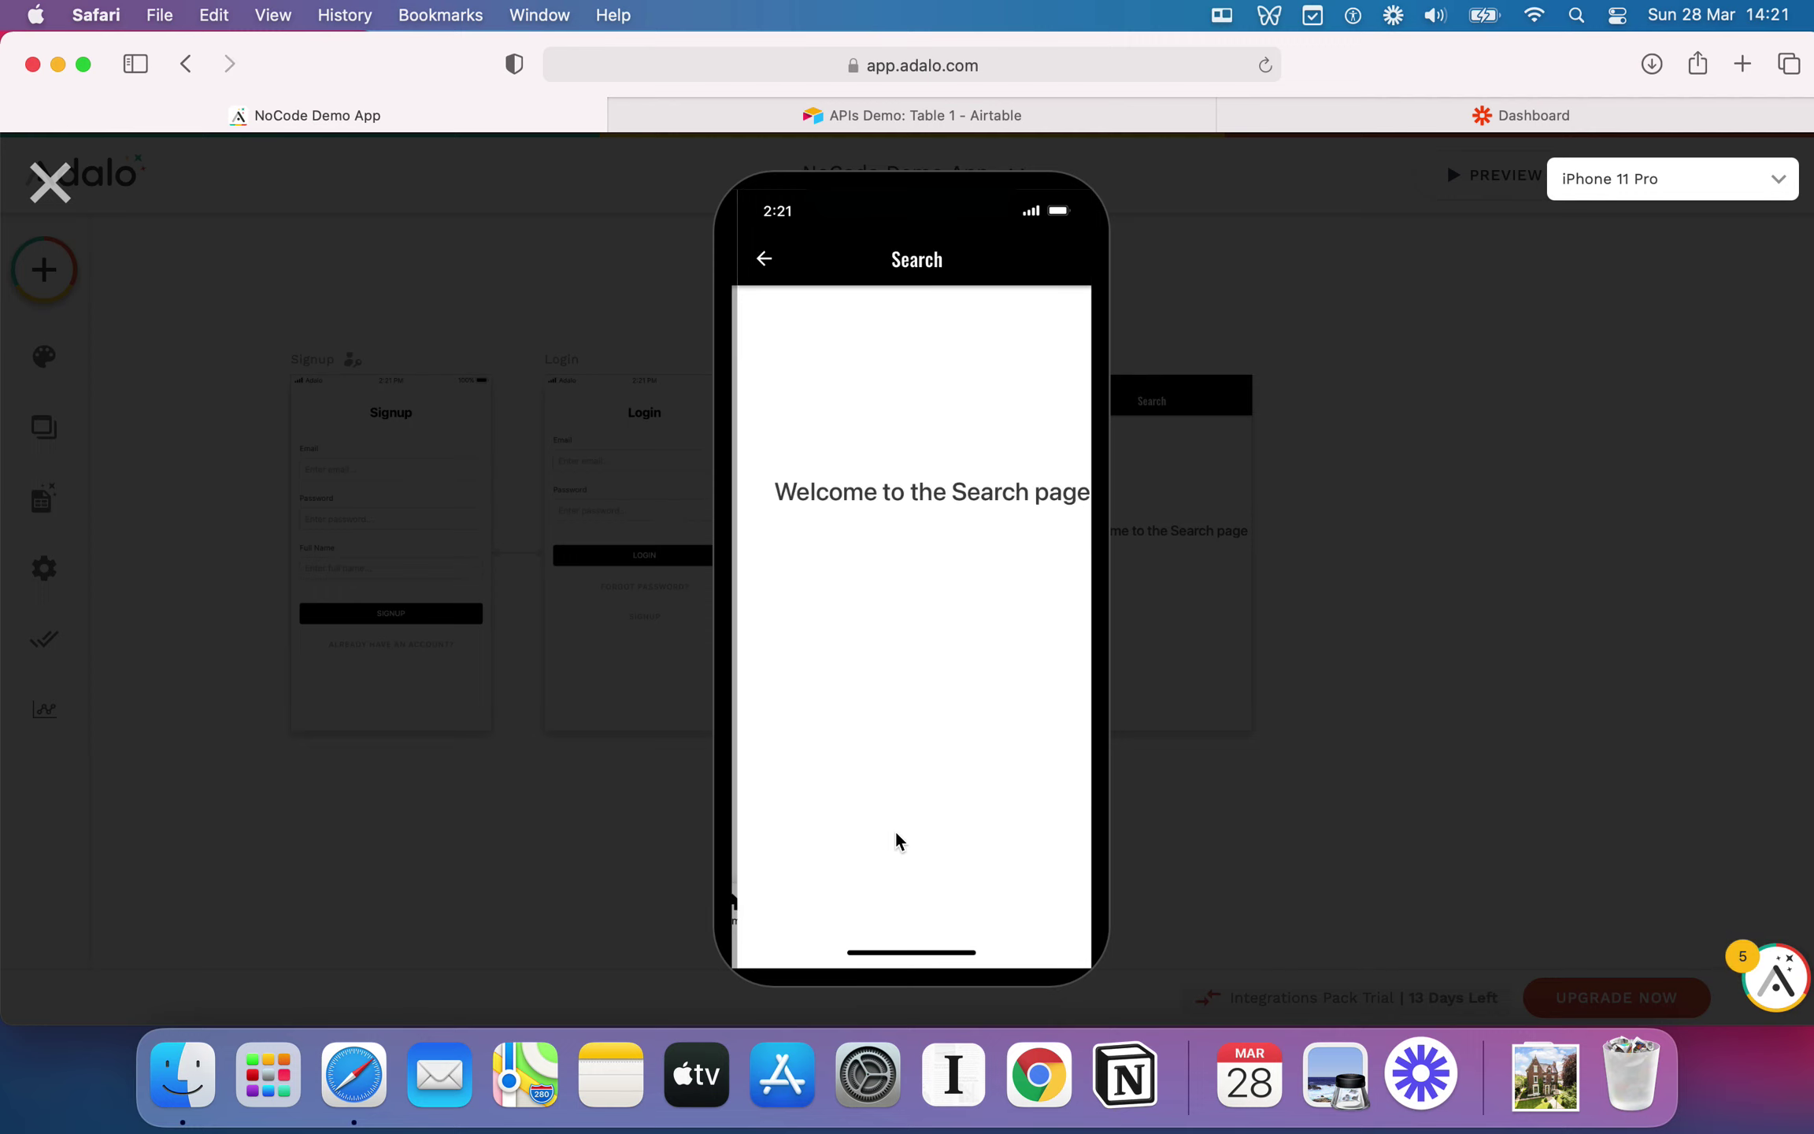
{"action": "left_click", "coordinate": [764, 261]}
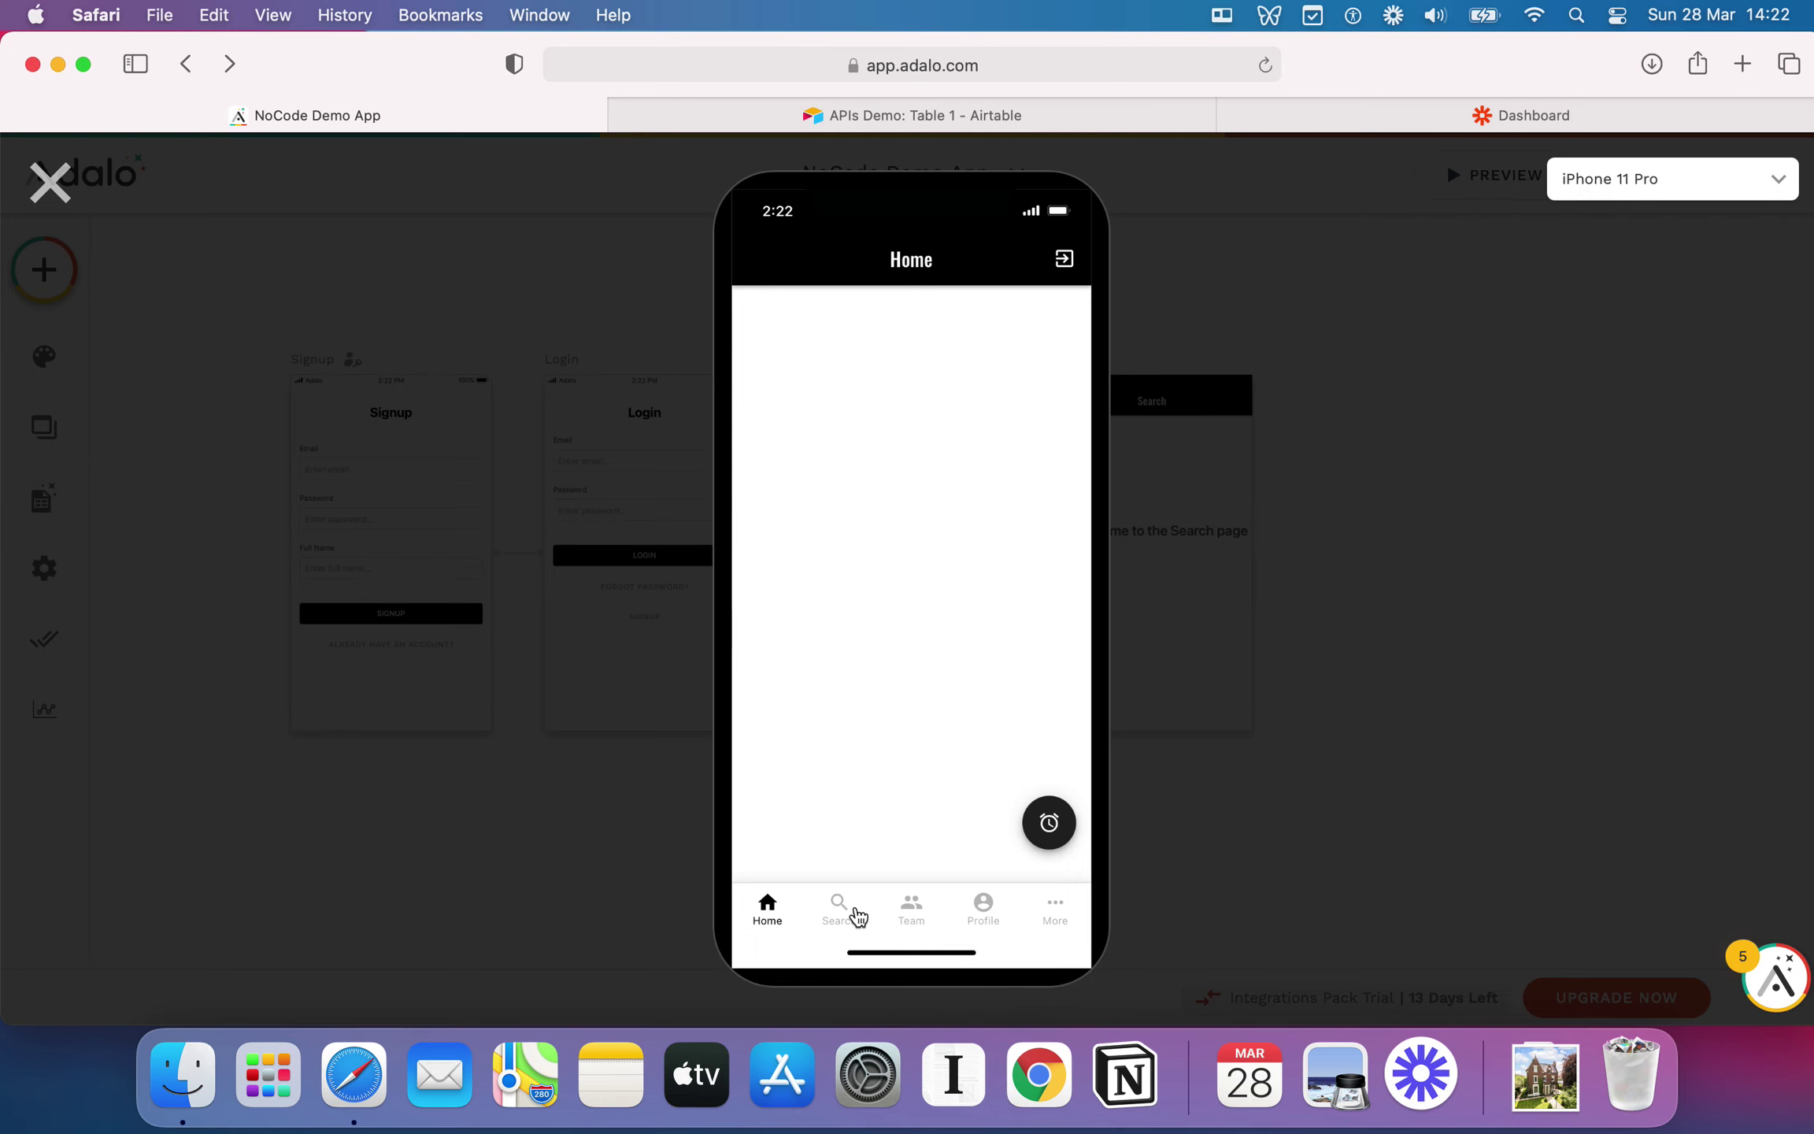
{"action": "left_click", "coordinate": [841, 907]}
{"action": "left_click_drag", "start_coordinate": [867, 490], "coordinate": [913, 506]}
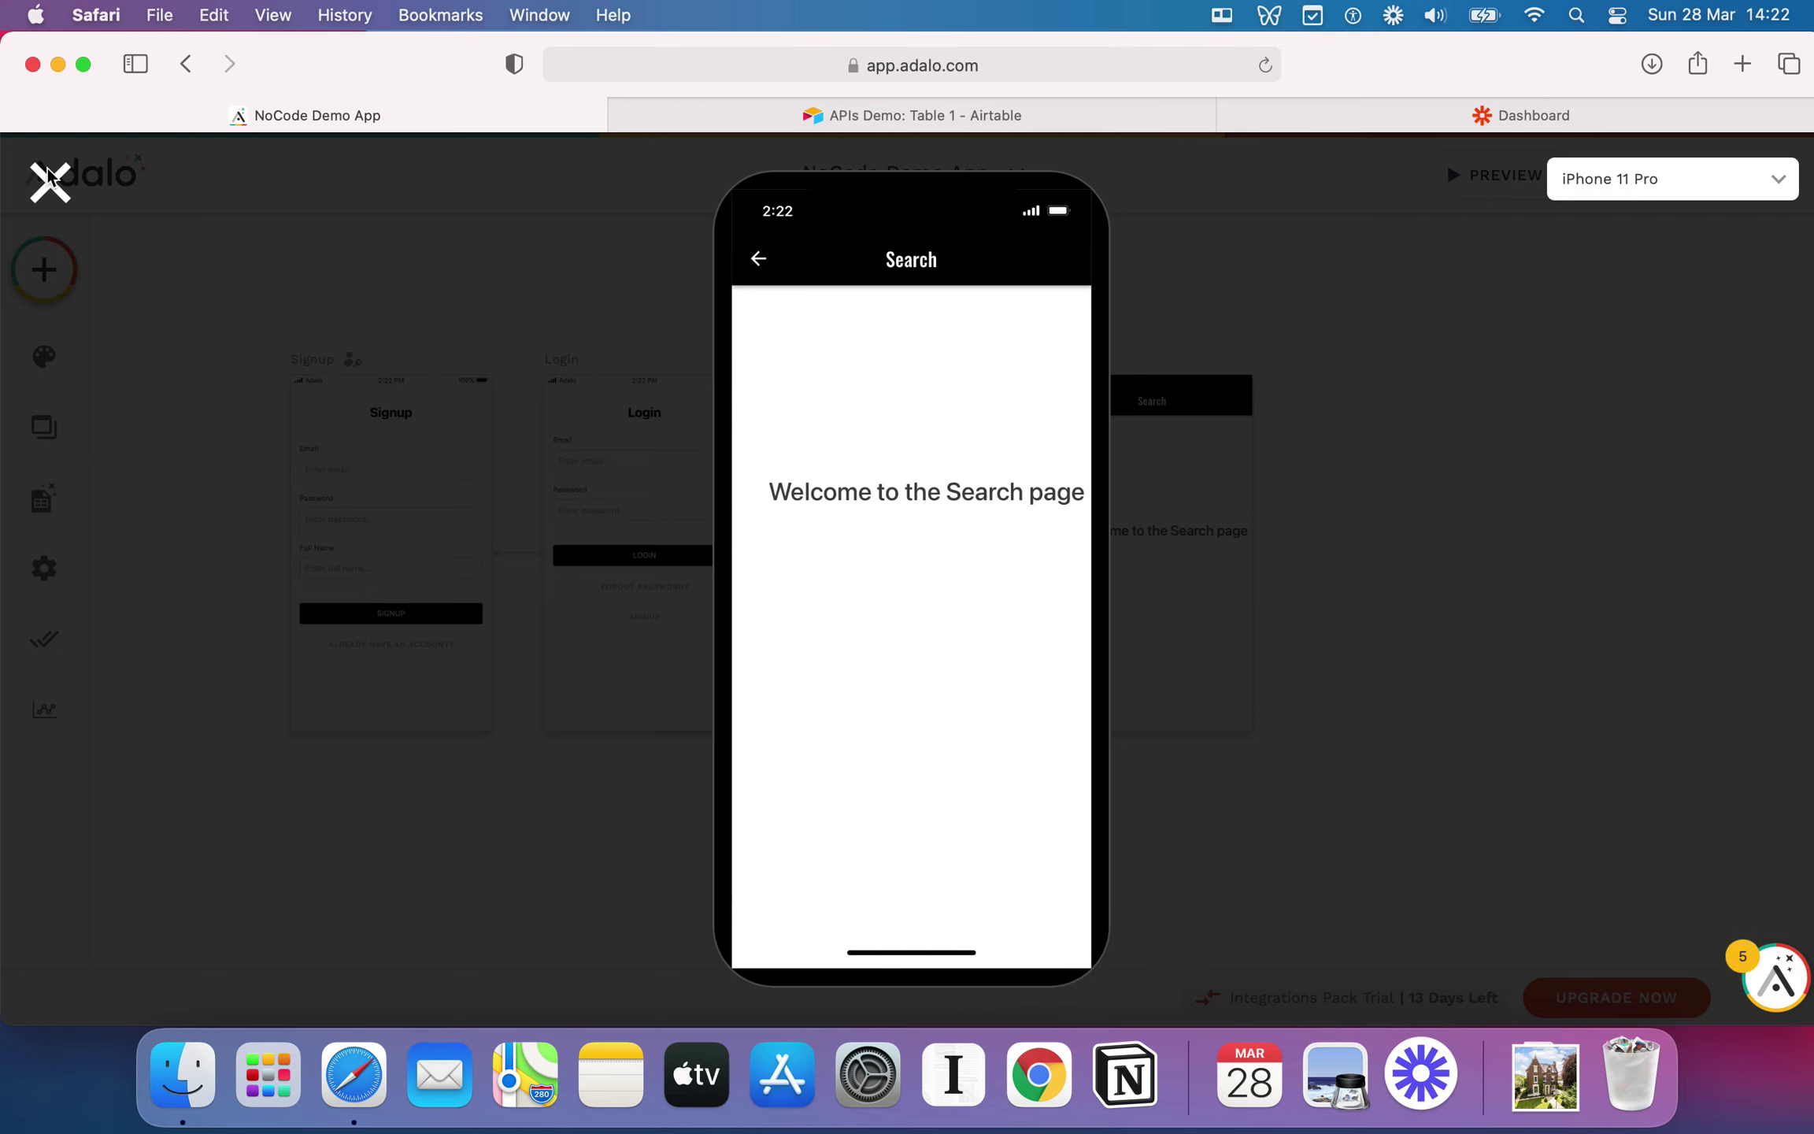
{"action": "left_click", "coordinate": [49, 183]}
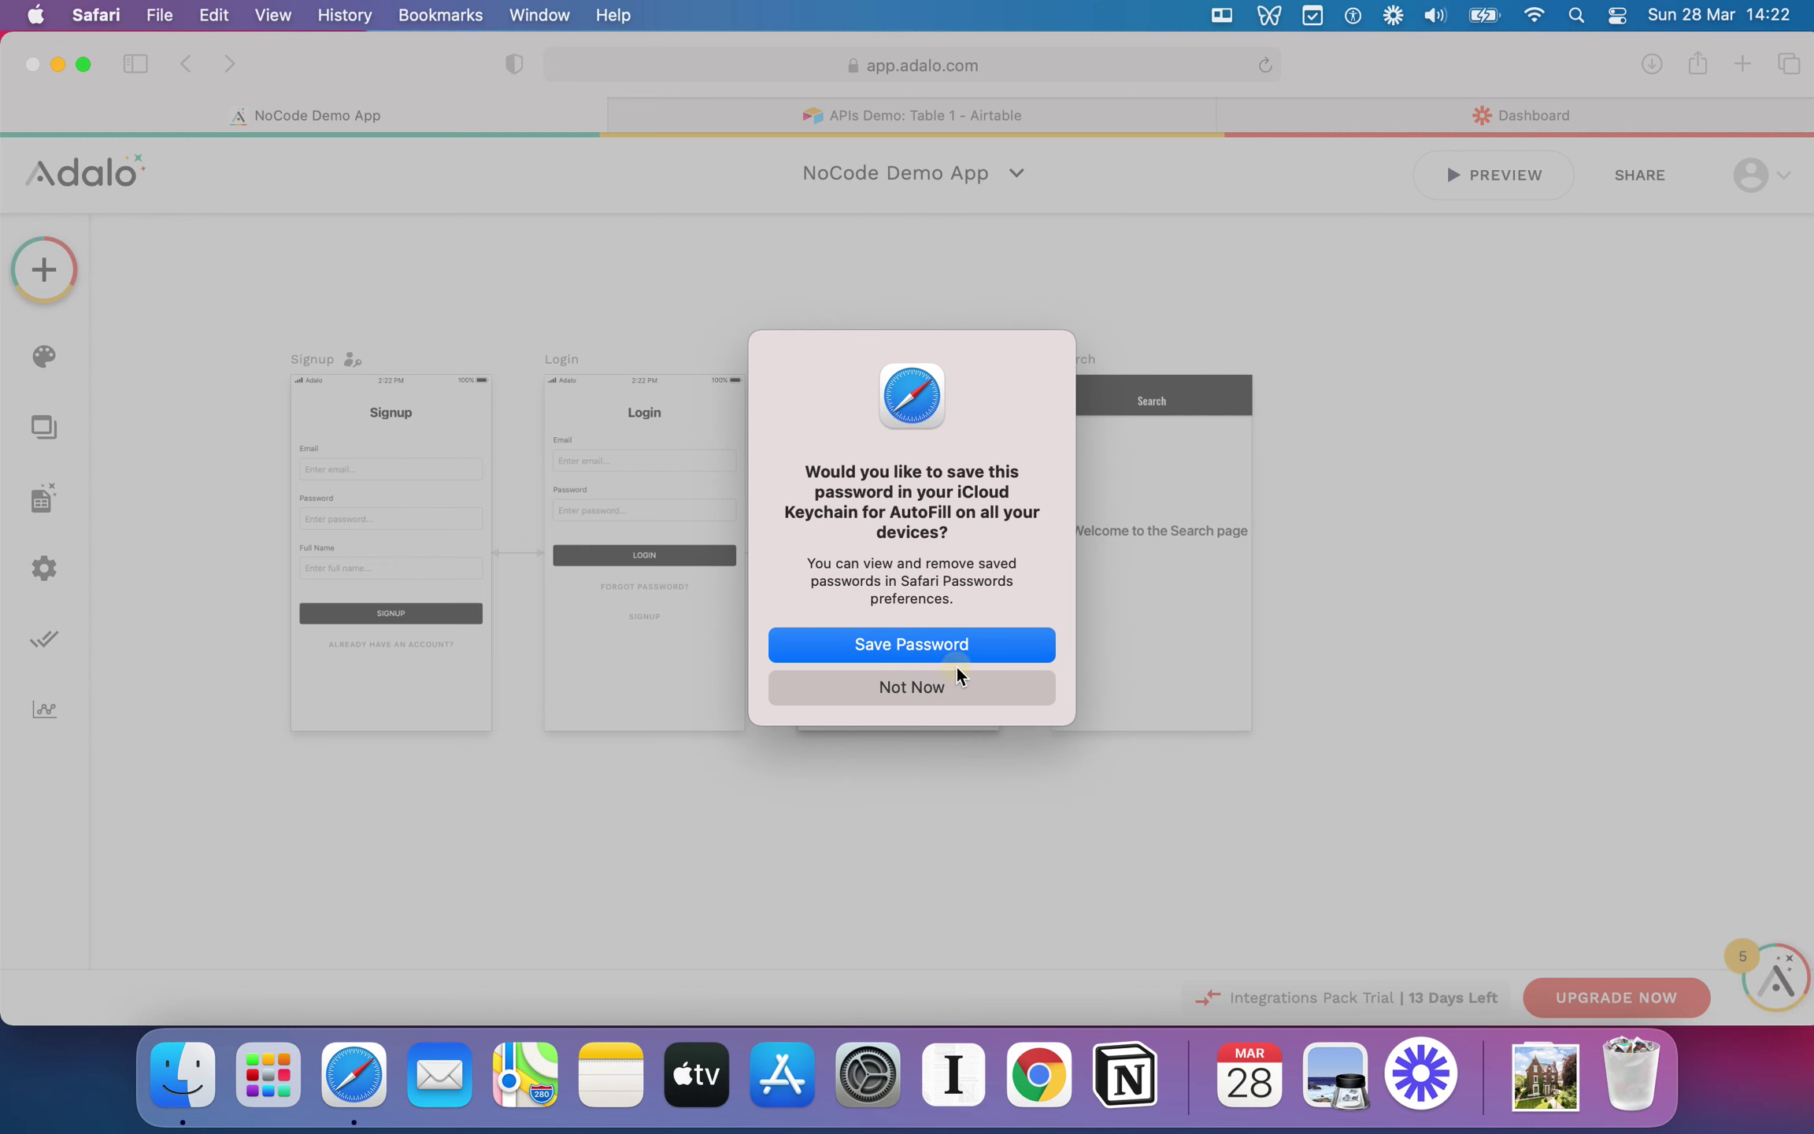
Step: Decline Safari's offer to save the password with Not Now
{"action": "left_click", "coordinate": [932, 689]}
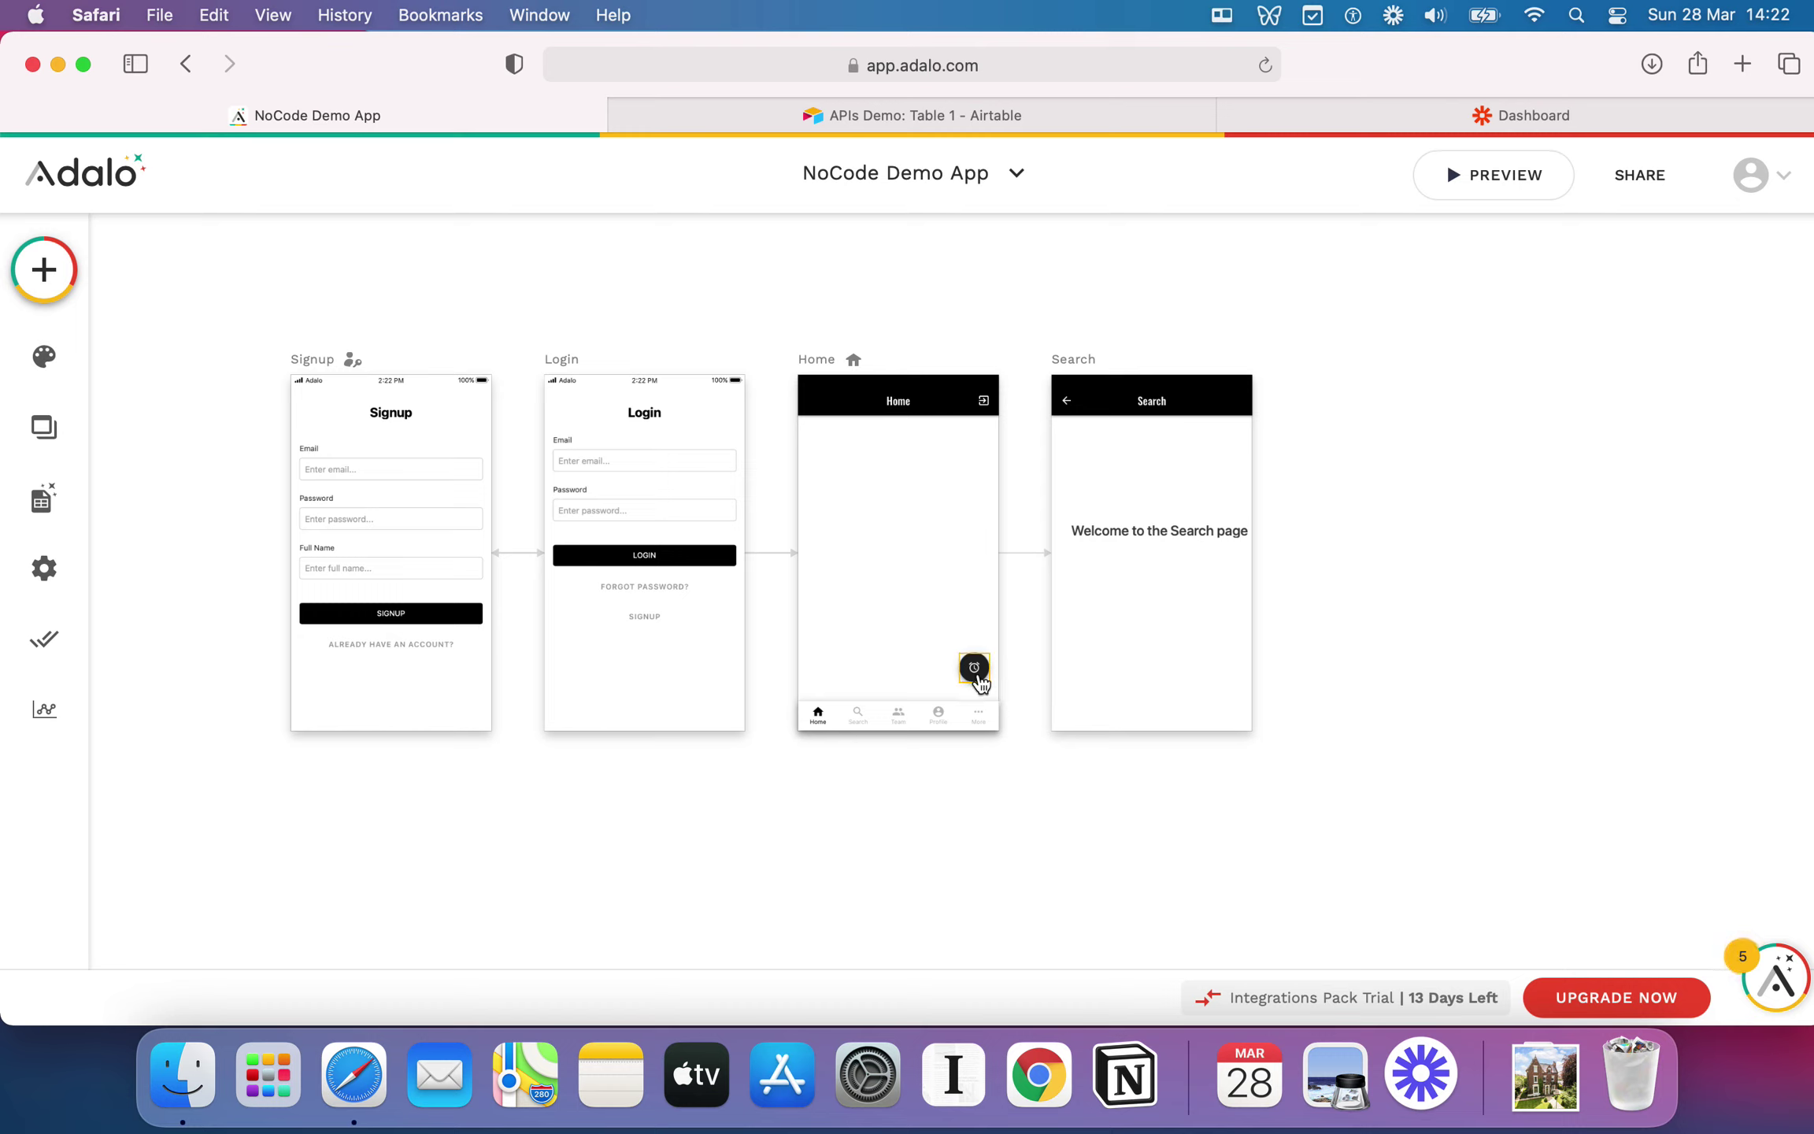
{"action": "left_click_drag", "start_coordinate": [1163, 532], "coordinate": [1157, 530]}
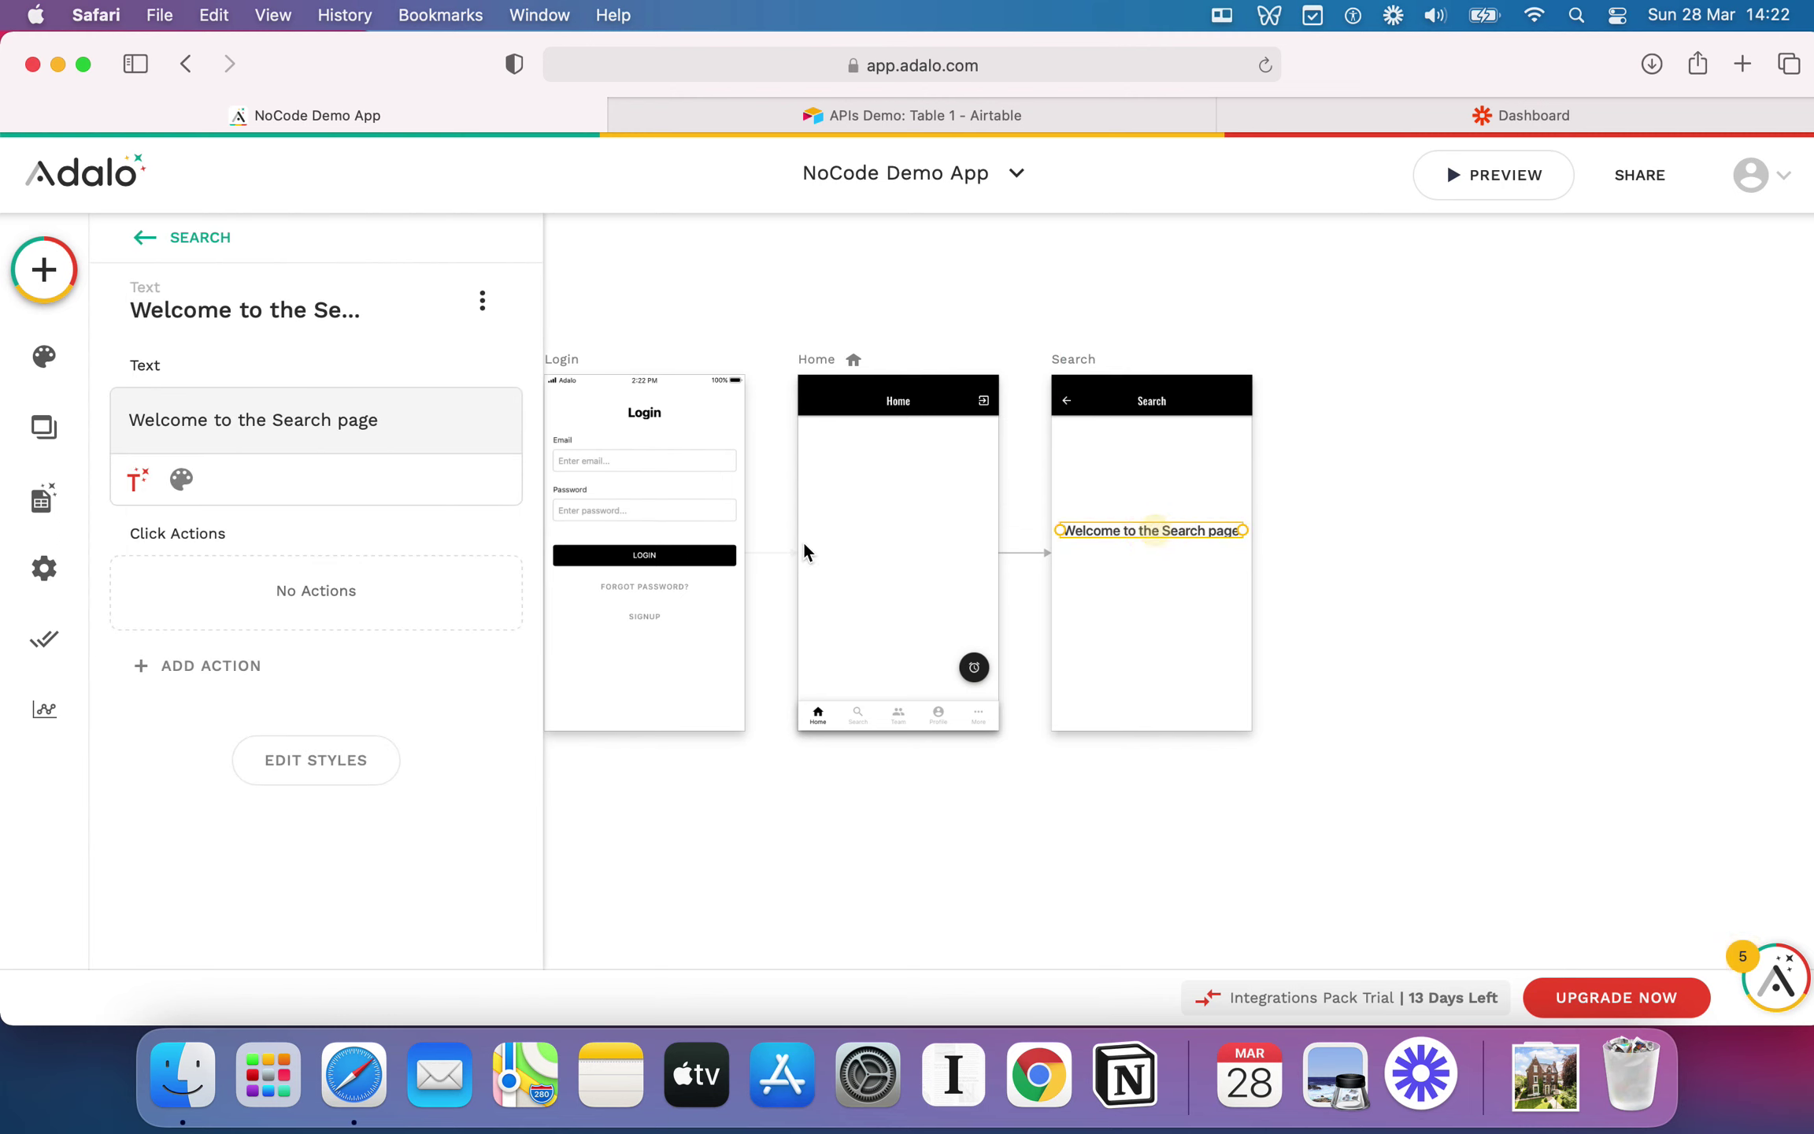
{"action": "left_click", "coordinate": [137, 479]}
{"action": "mouse_move", "coordinate": [238, 538]}
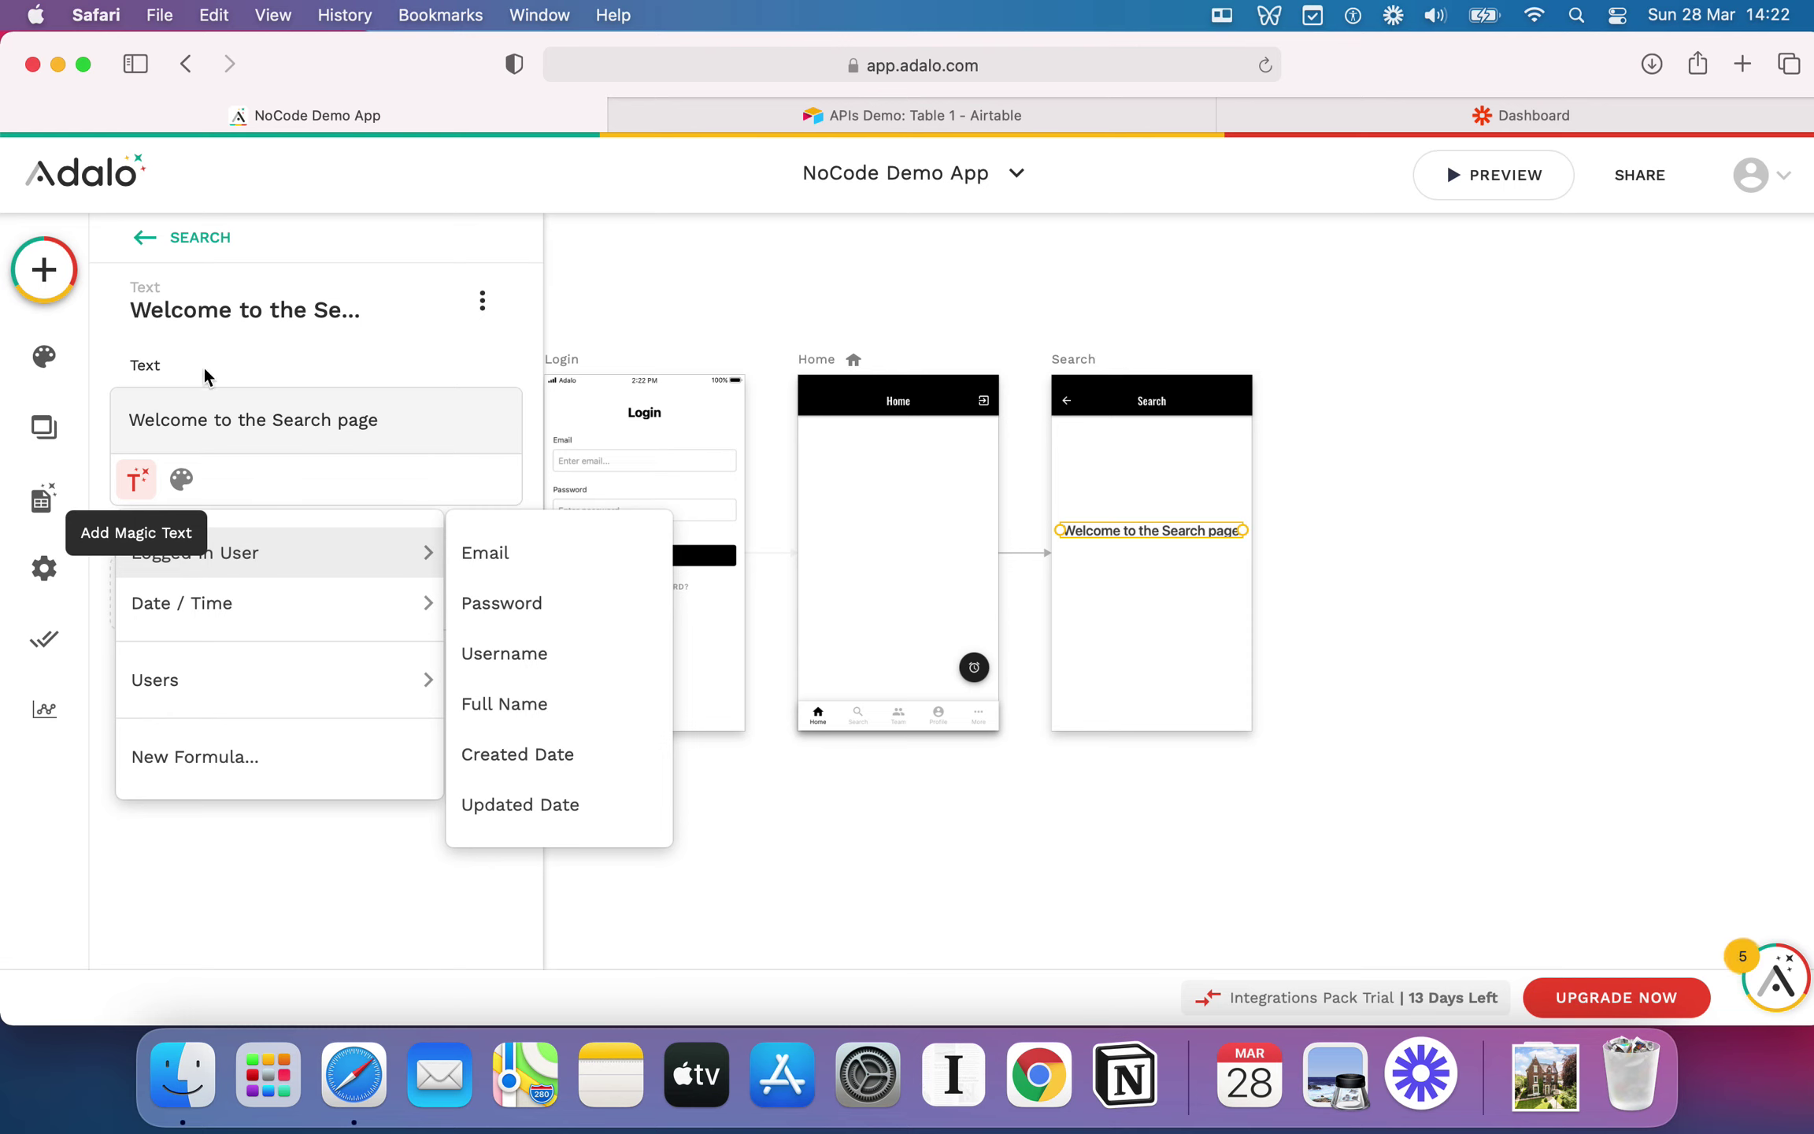
{"action": "left_click", "coordinate": [324, 409]}
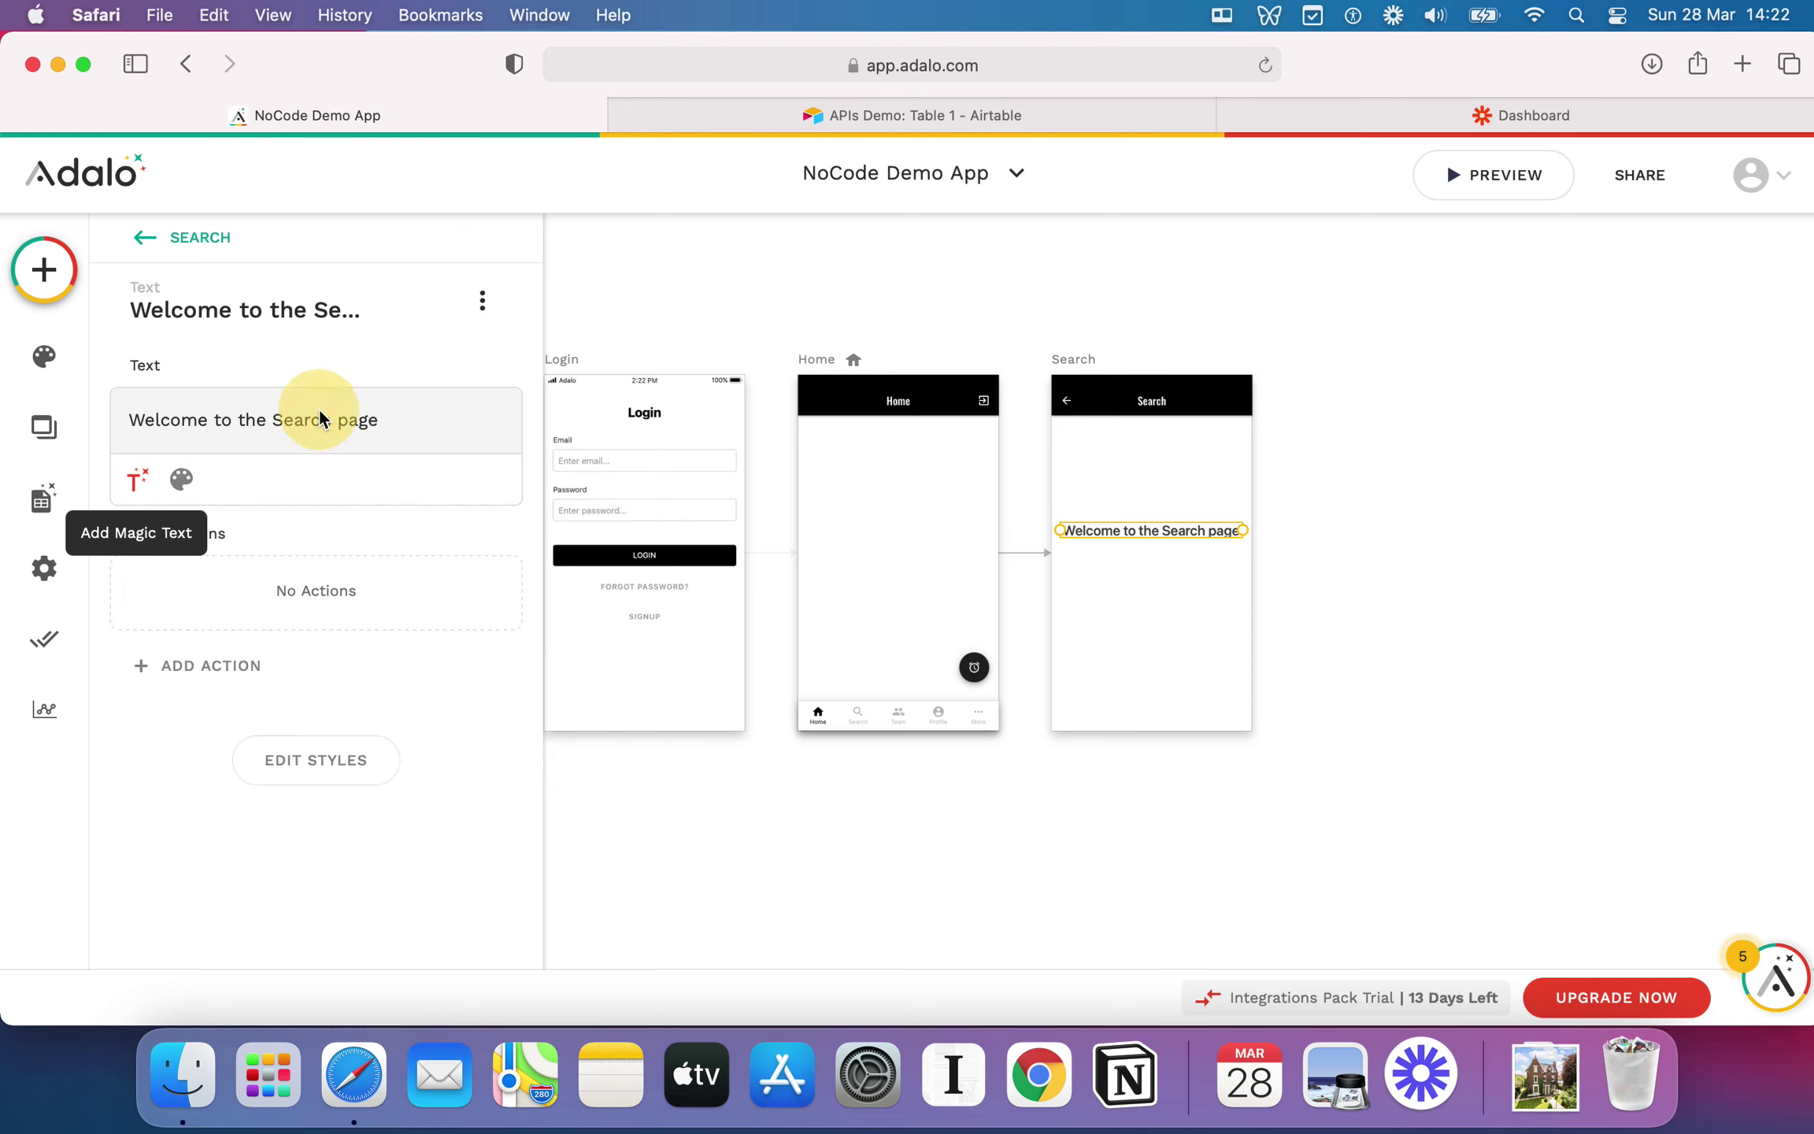
{"action": "left_click", "coordinate": [913, 298]}
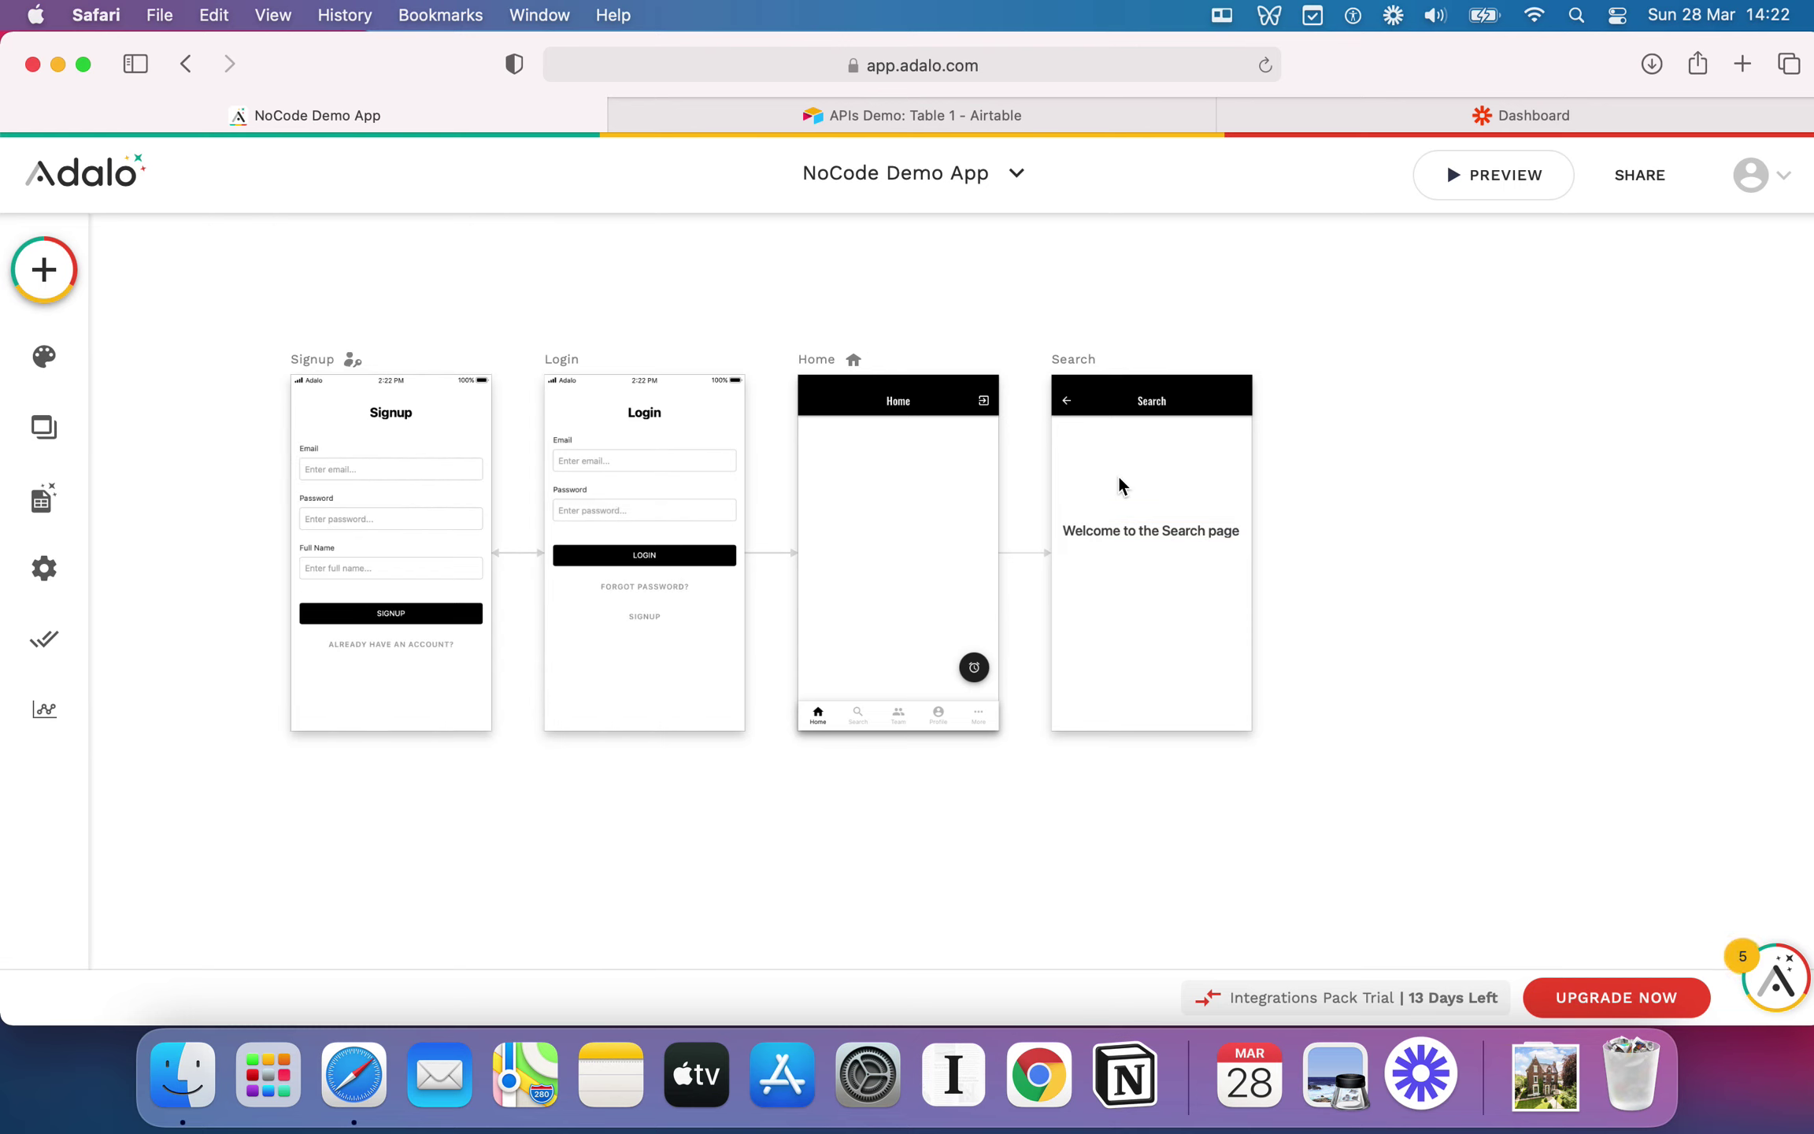